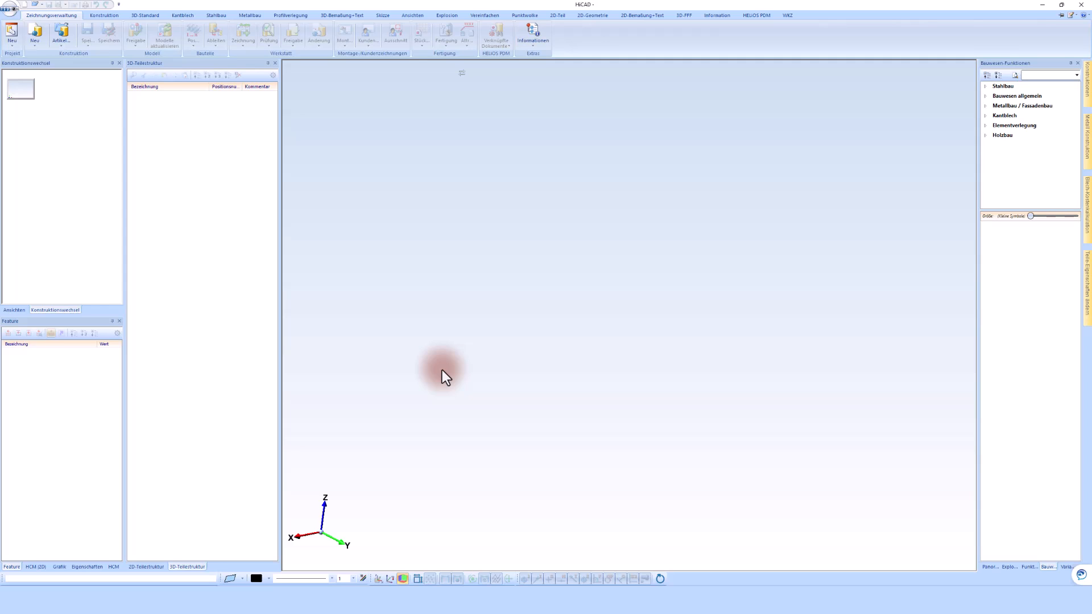
# Start a new project with project number 230502 and assign it to 05 Projekte 2023.
pyautogui.click(11, 35)
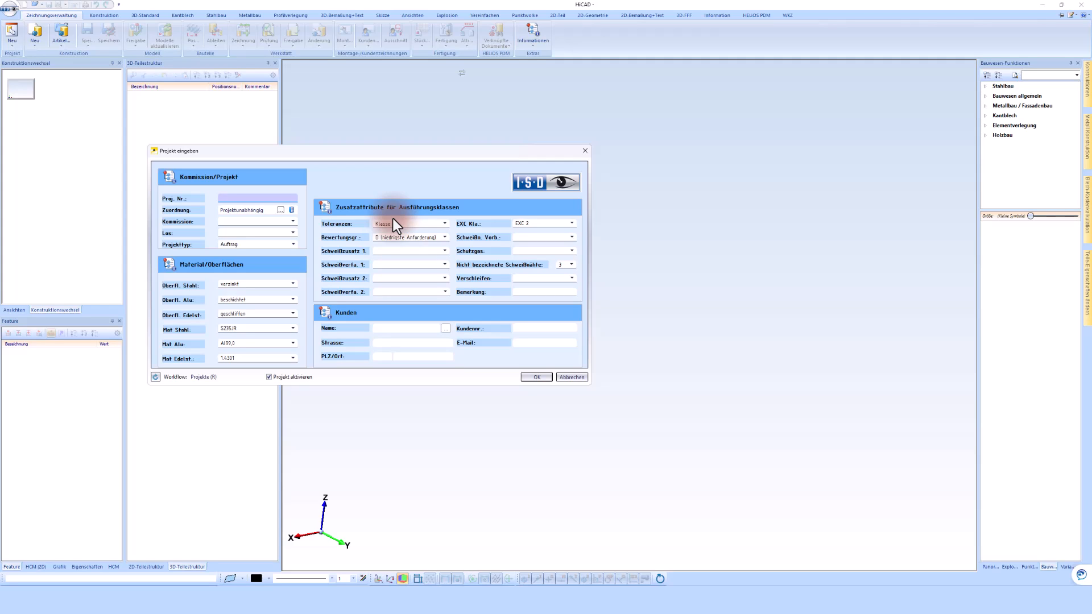
pyautogui.write('230502')
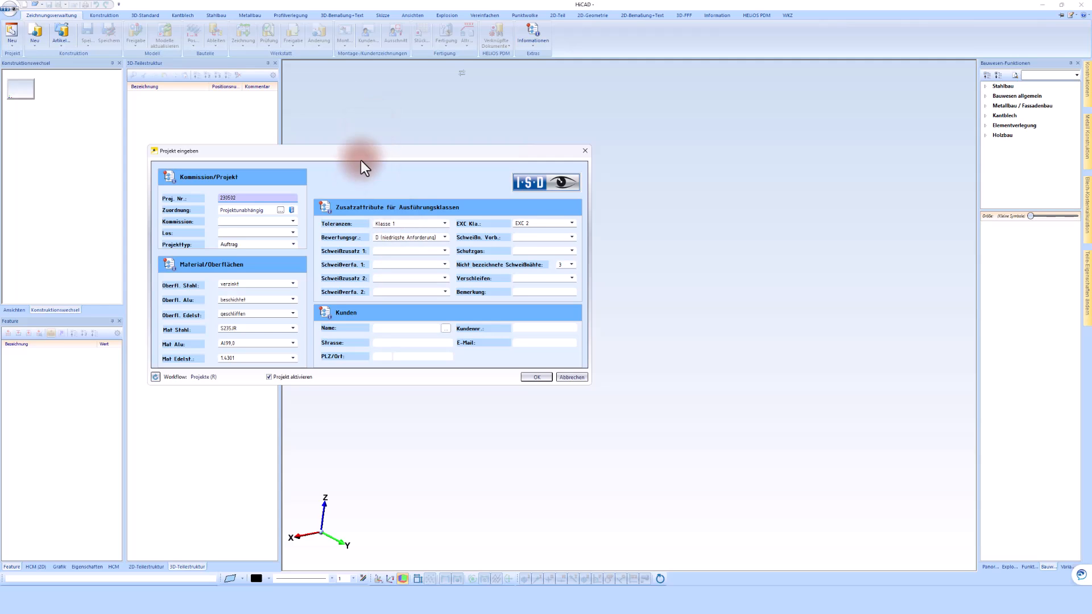
pyautogui.click(281, 209)
pyautogui.click(80, 135)
pyautogui.click(91, 143)
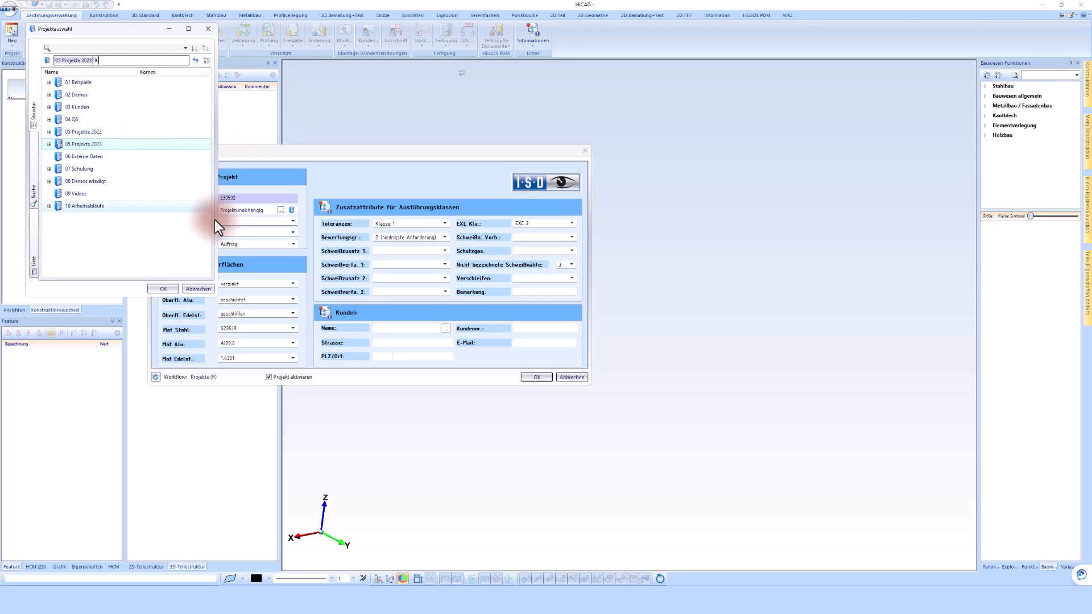
pyautogui.click(165, 289)
# Set the project's Kommission to Carport and create the project as the active one.
pyautogui.click(233, 221)
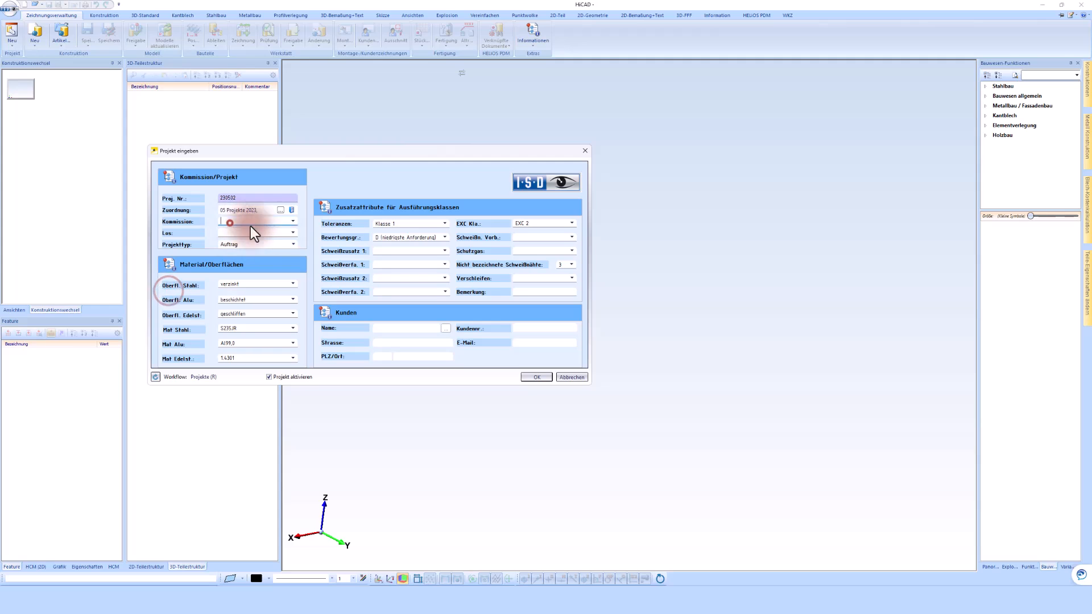
pyautogui.write('Carport')
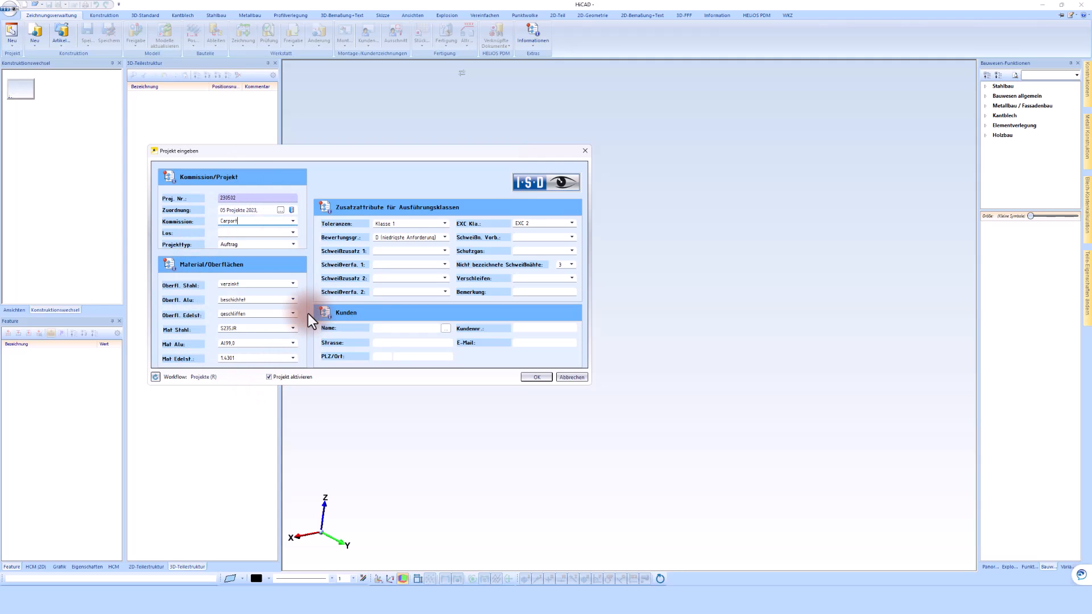
pyautogui.click(537, 377)
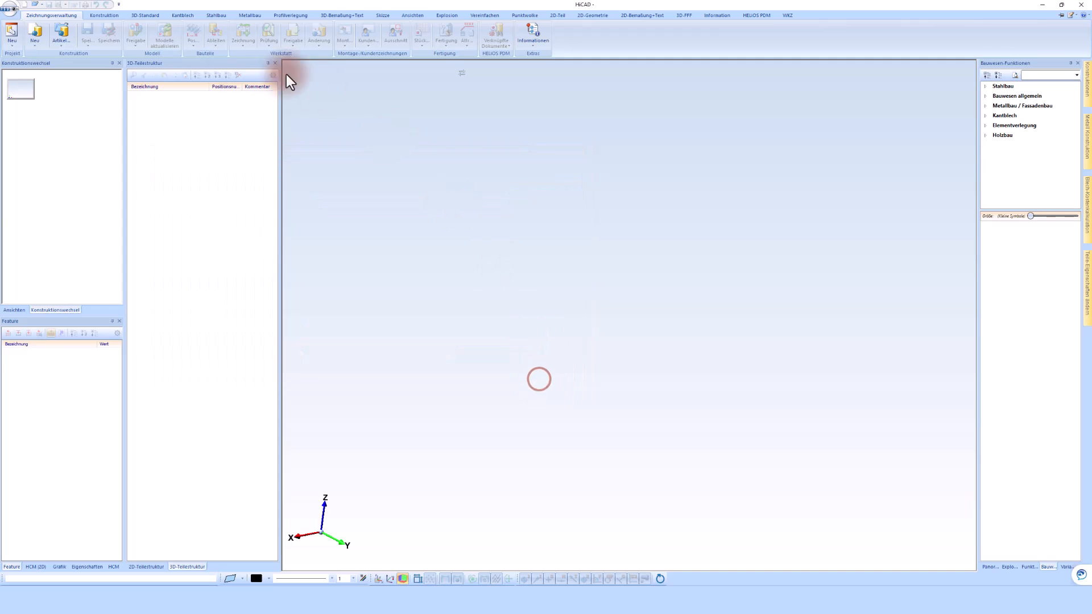
# Create a new construction for the Carport project, accepting the article data and setting Bauabschnitt C and Fert. Abschnitt A.
pyautogui.click(39, 30)
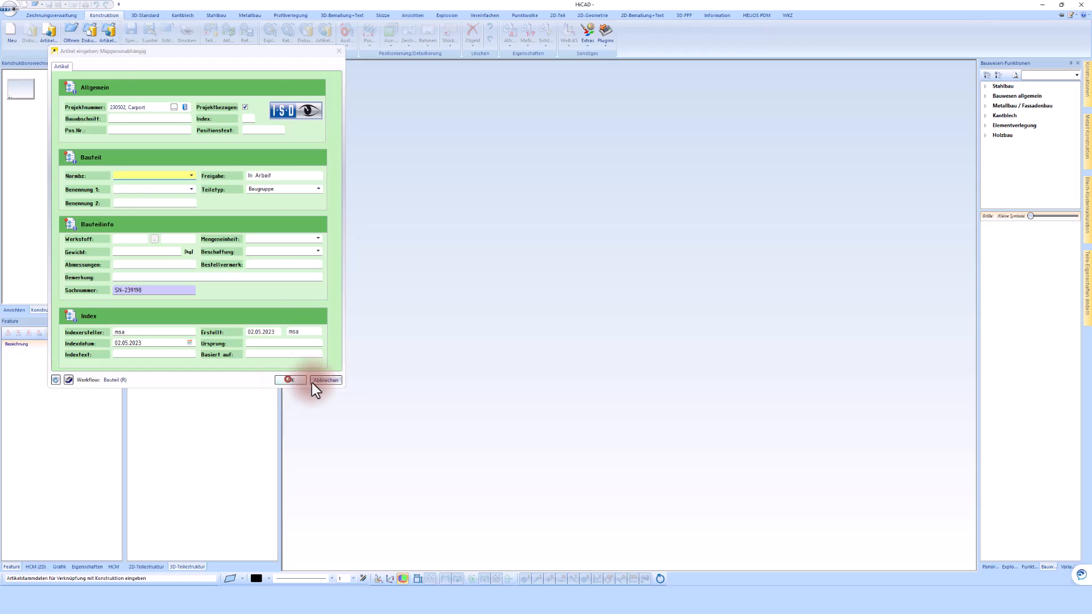
pyautogui.click(290, 380)
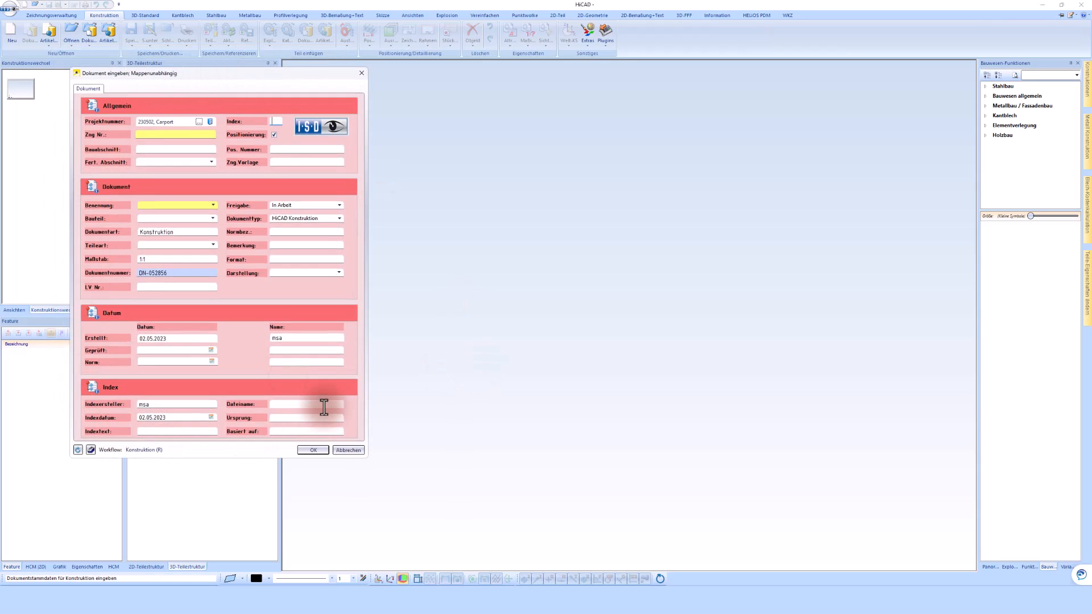
pyautogui.click(147, 151)
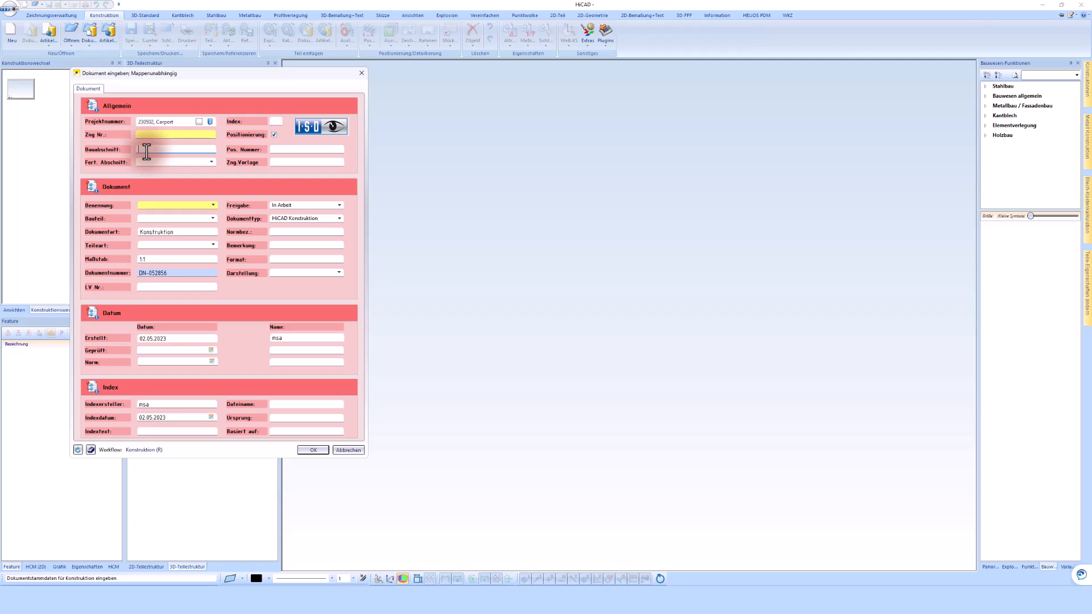
pyautogui.write('C')
pyautogui.click(147, 162)
pyautogui.write('A')
pyautogui.click(151, 151)
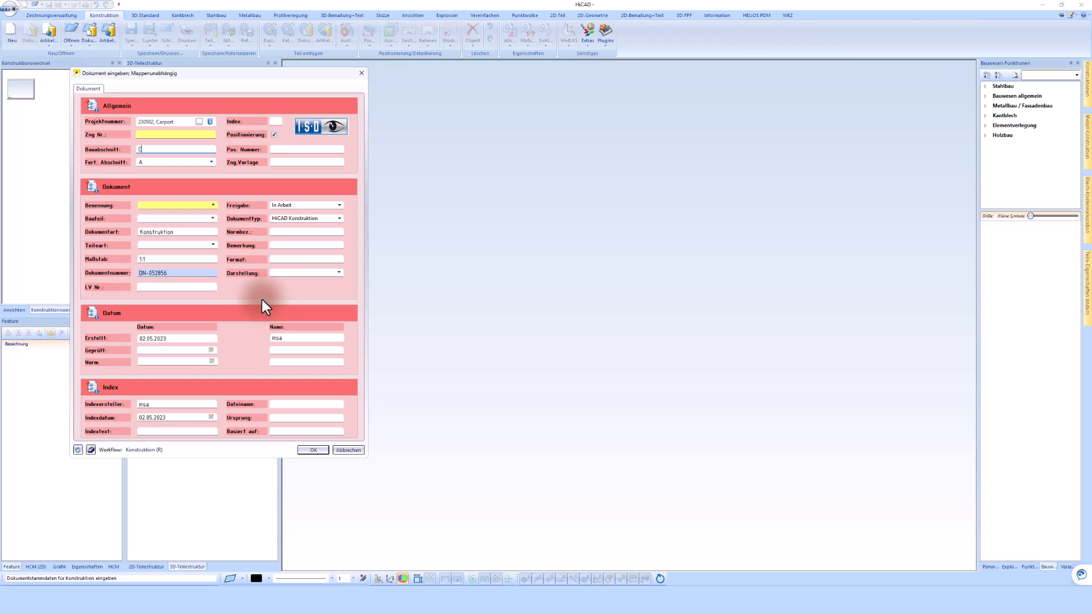
pyautogui.click(315, 450)
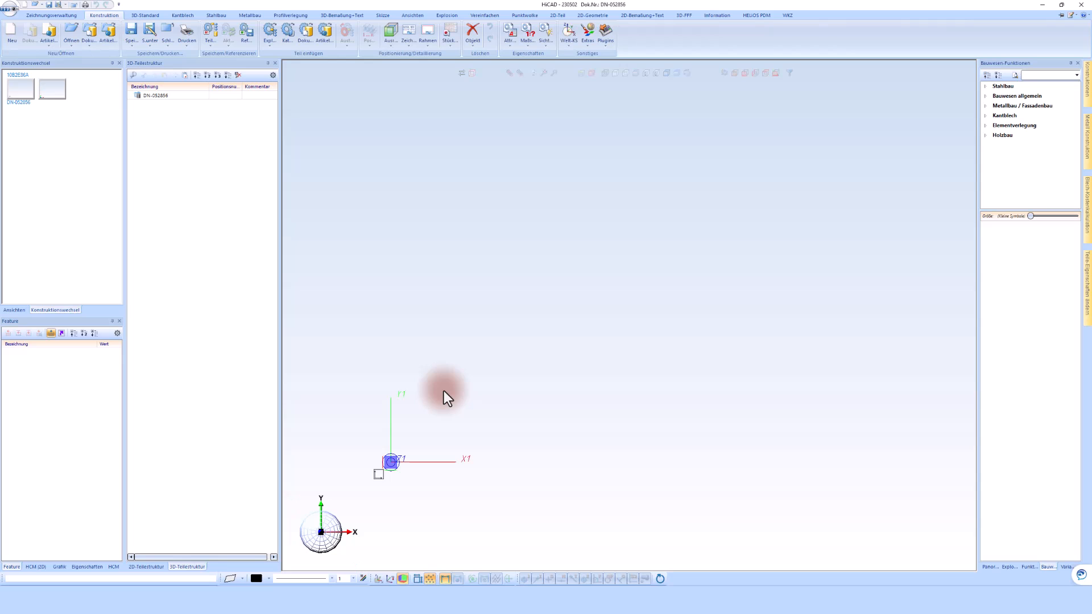
# Add the main assembly, switch to an axonometric view and start a new sketch on the horizontal XY plane.
pyautogui.click(325, 264)
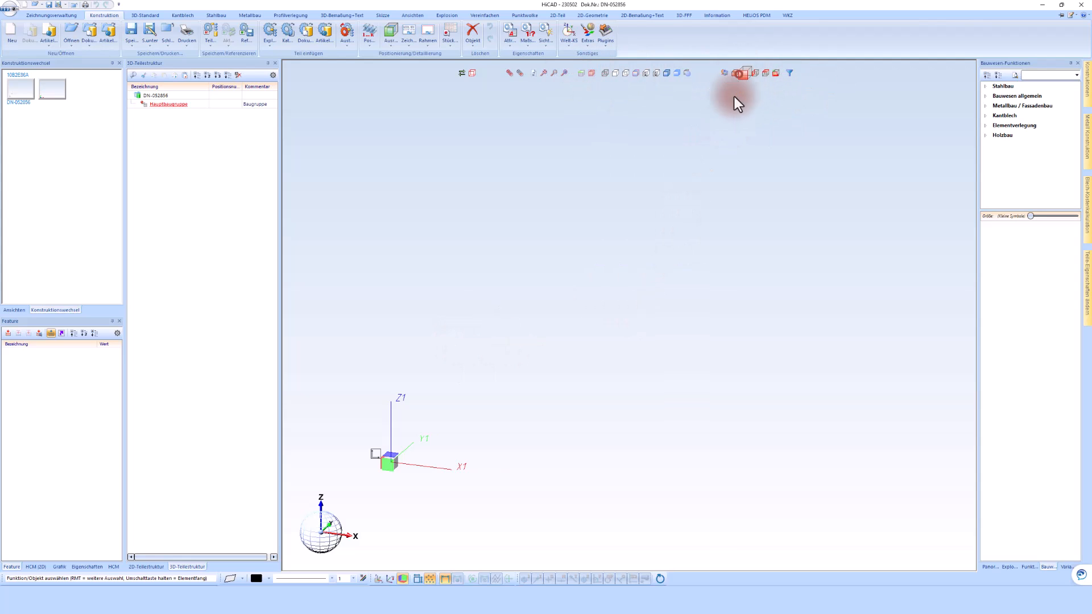
pyautogui.click(383, 15)
pyautogui.click(12, 32)
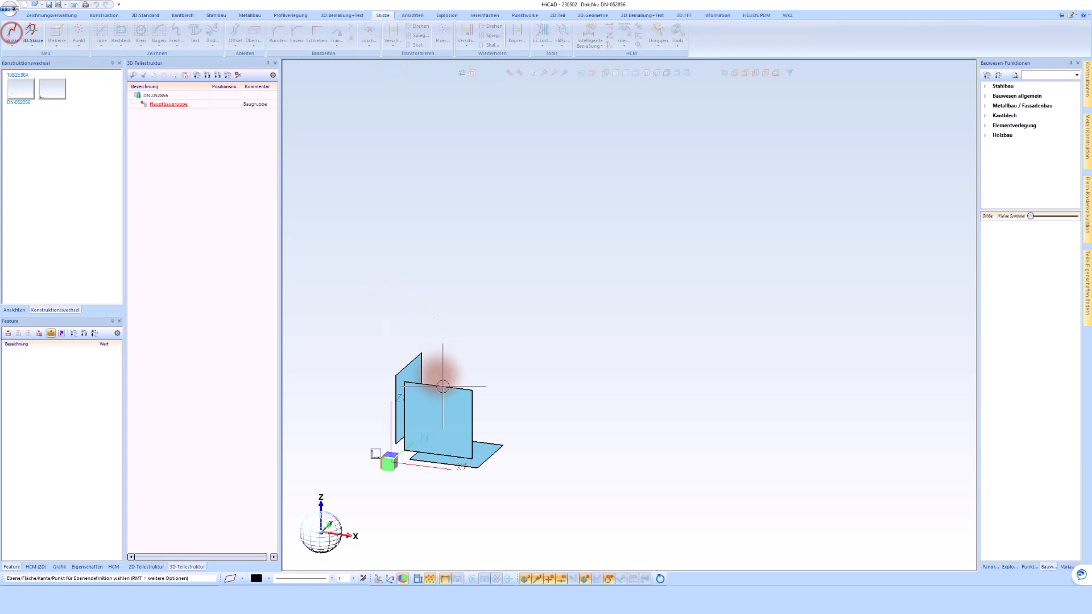
pyautogui.click(489, 452)
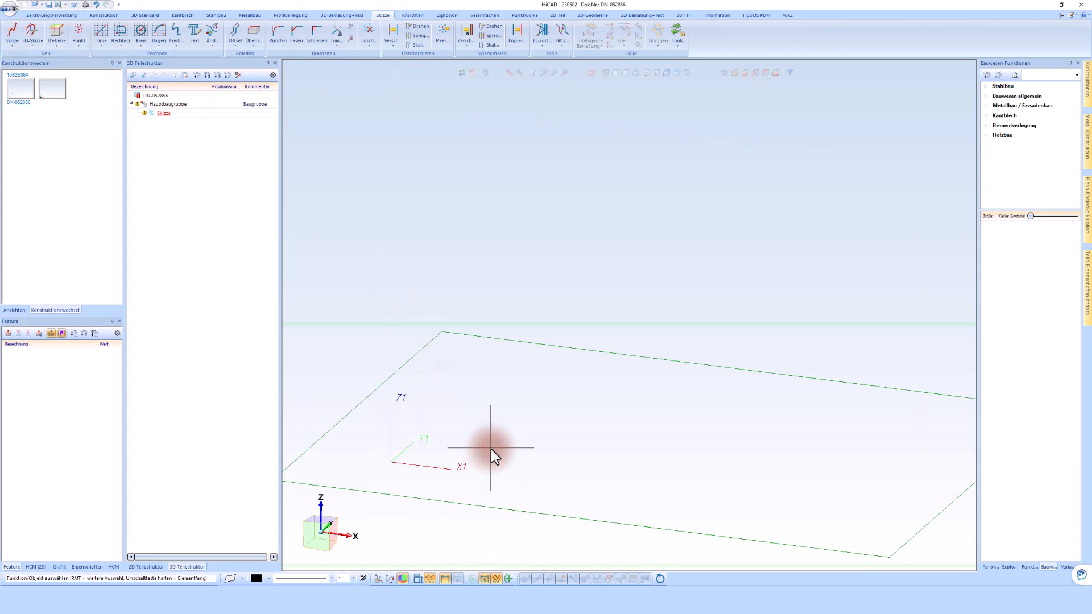
# Draw an 8000 × 4000 mm rectangle from the origin and move its two dimensions away from the outline.
pyautogui.click(121, 31)
pyautogui.click(396, 463)
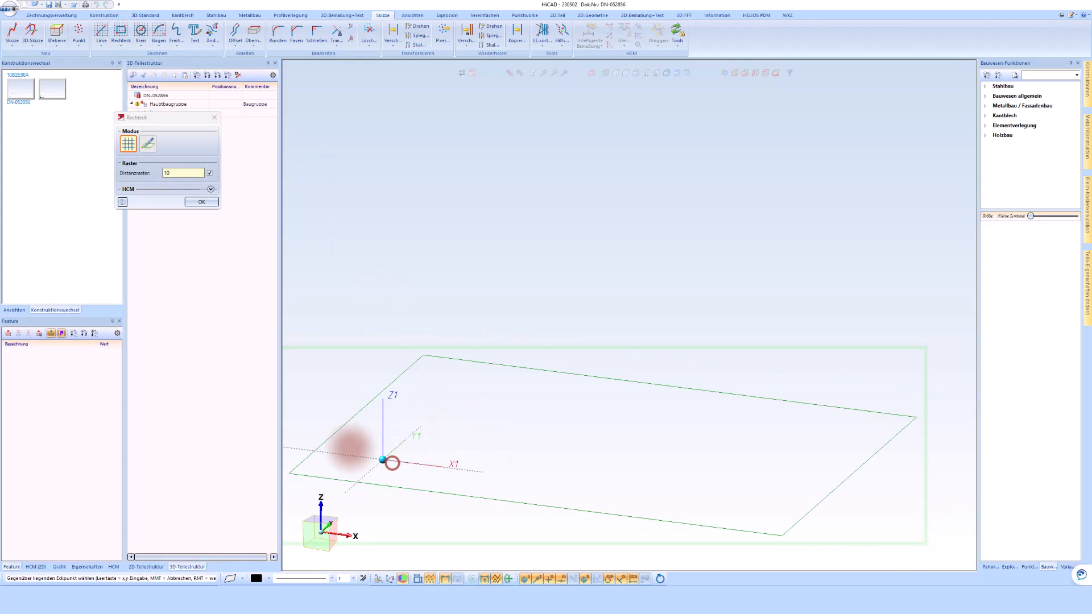
pyautogui.press('space')
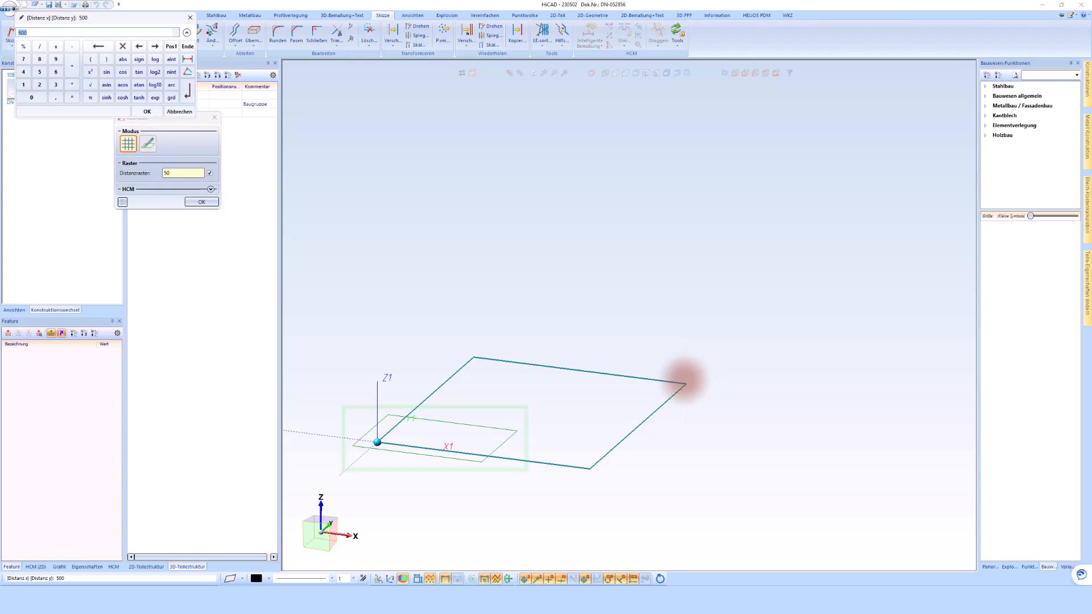
pyautogui.write('8')
pyautogui.press('Return')
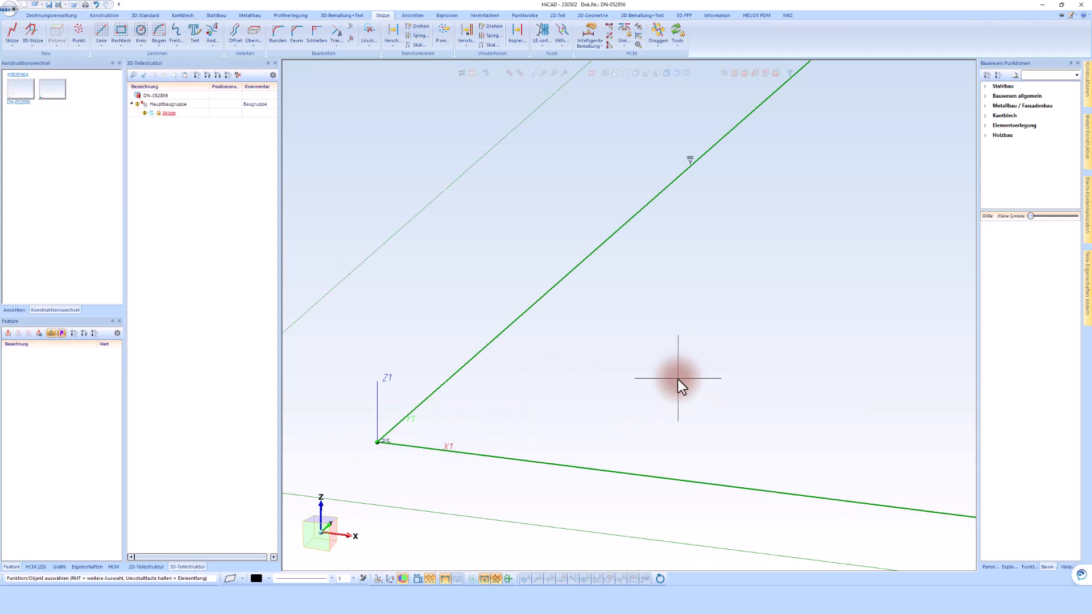
pyautogui.middleClick(678, 379)
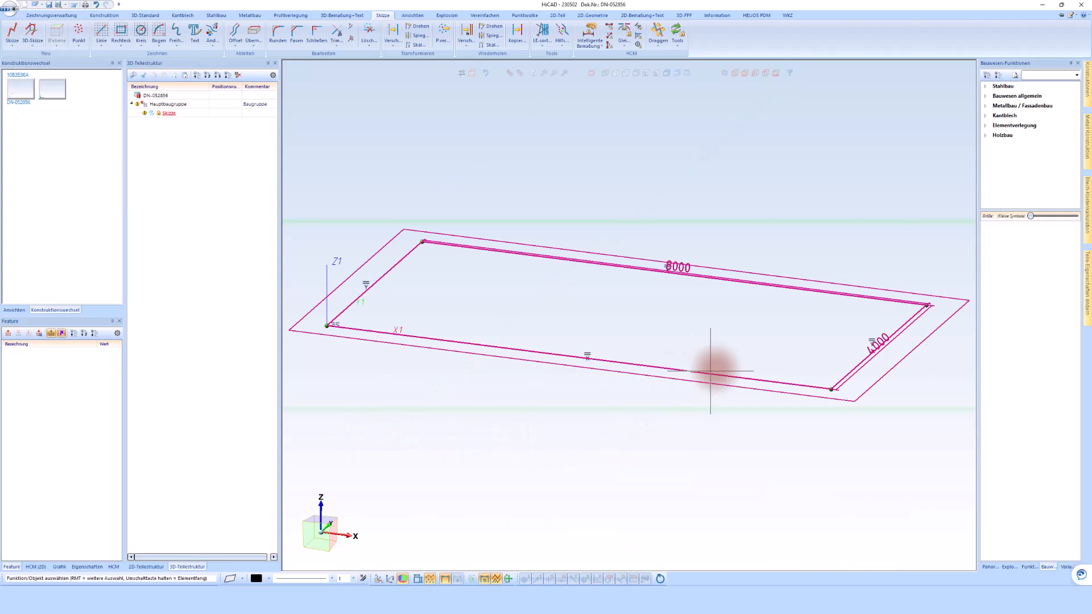
pyautogui.click(685, 265)
pyautogui.click(887, 356)
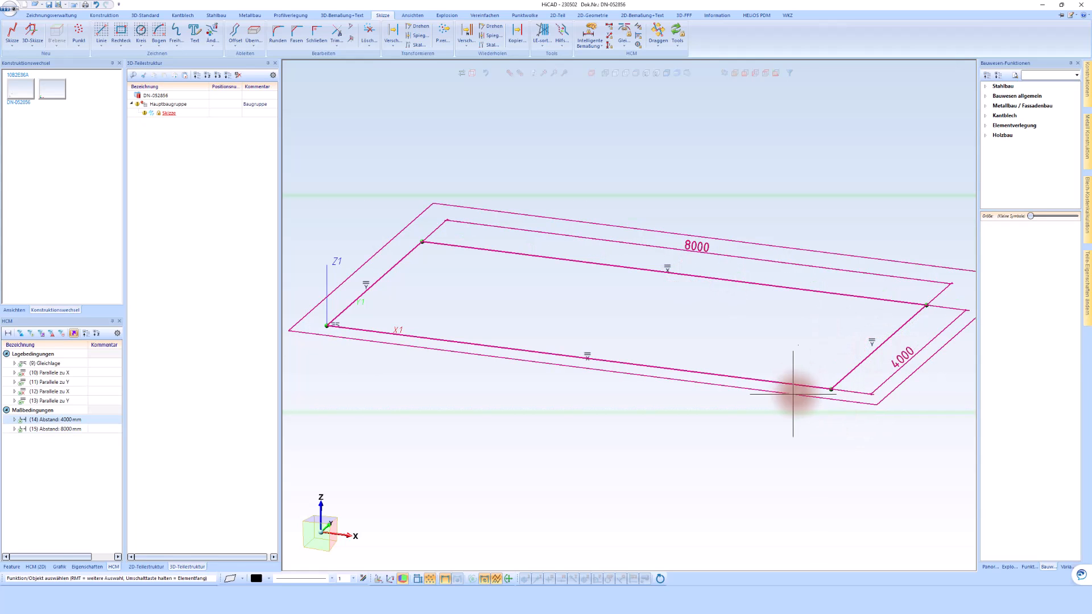
# Generate a building material slab from the rectangle outline using Beton 250 mm - Beton bewehrt, built in the -Z direction.
pyautogui.click(1013, 96)
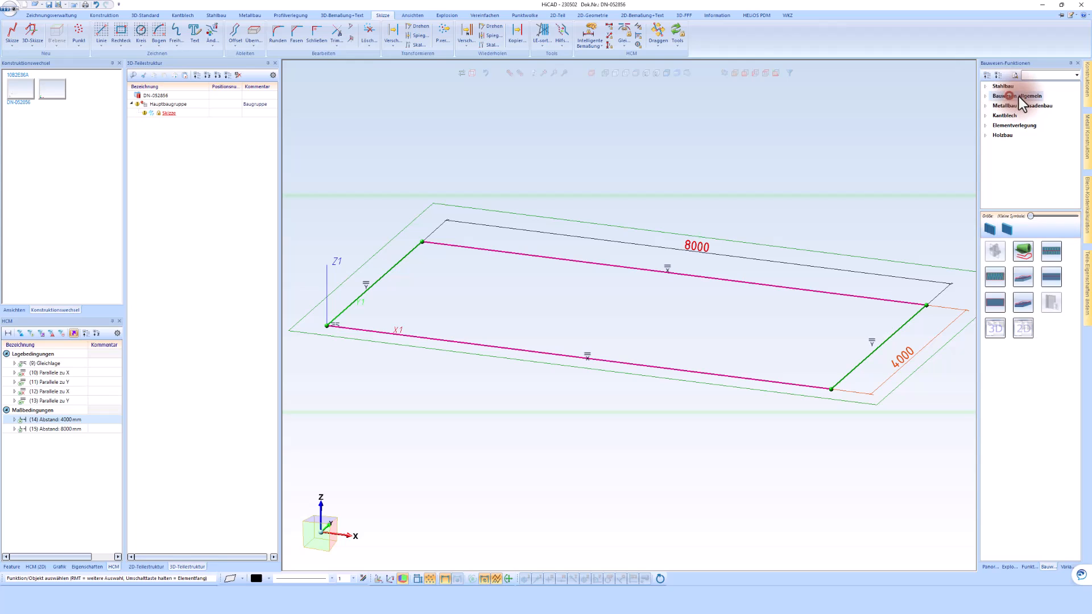
pyautogui.click(1022, 305)
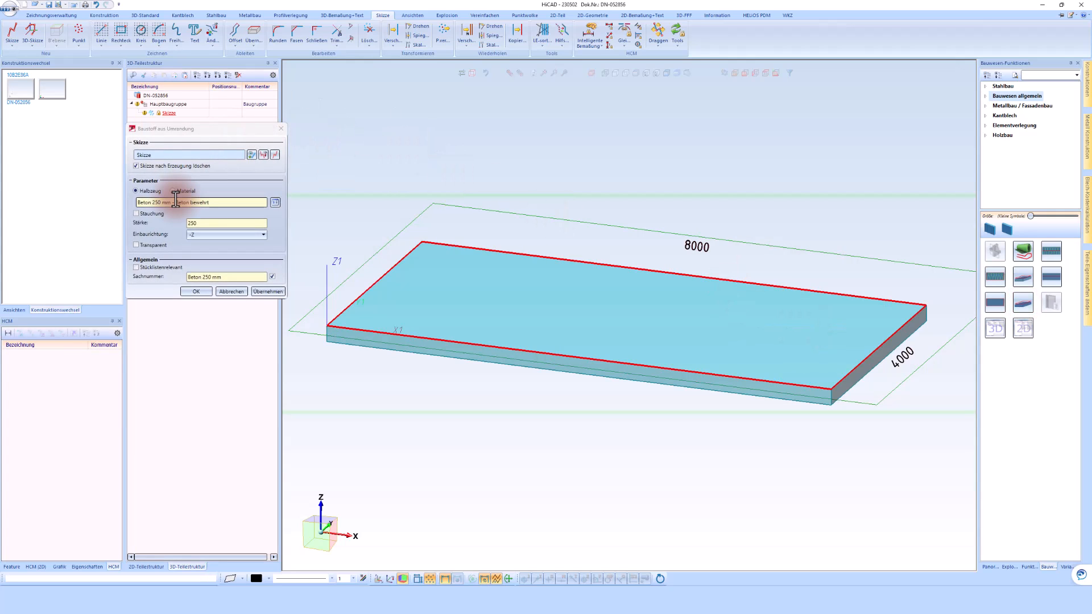
pyautogui.click(276, 203)
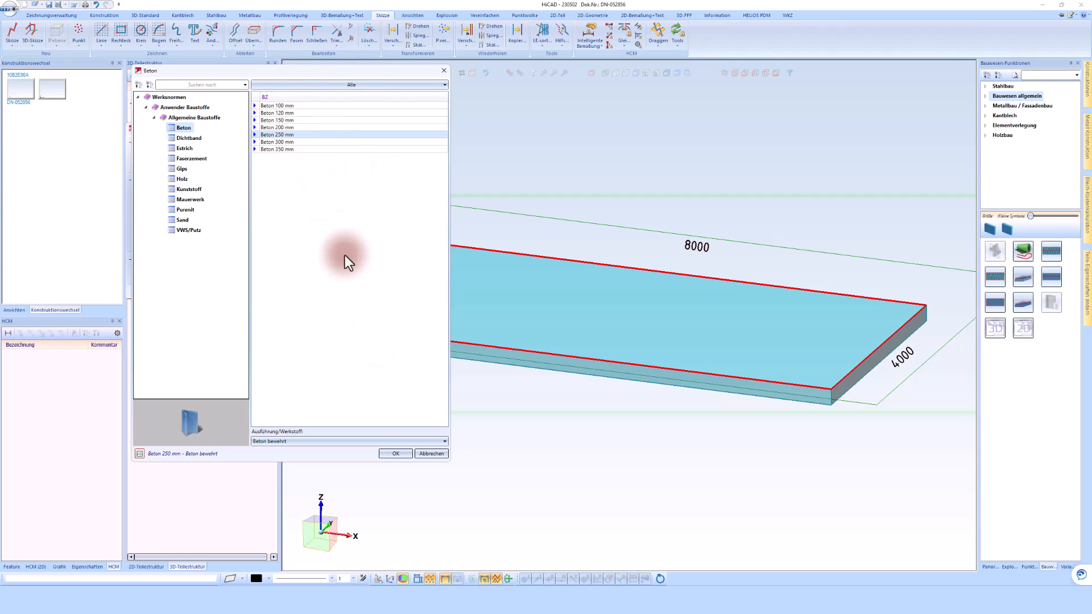
pyautogui.click(397, 455)
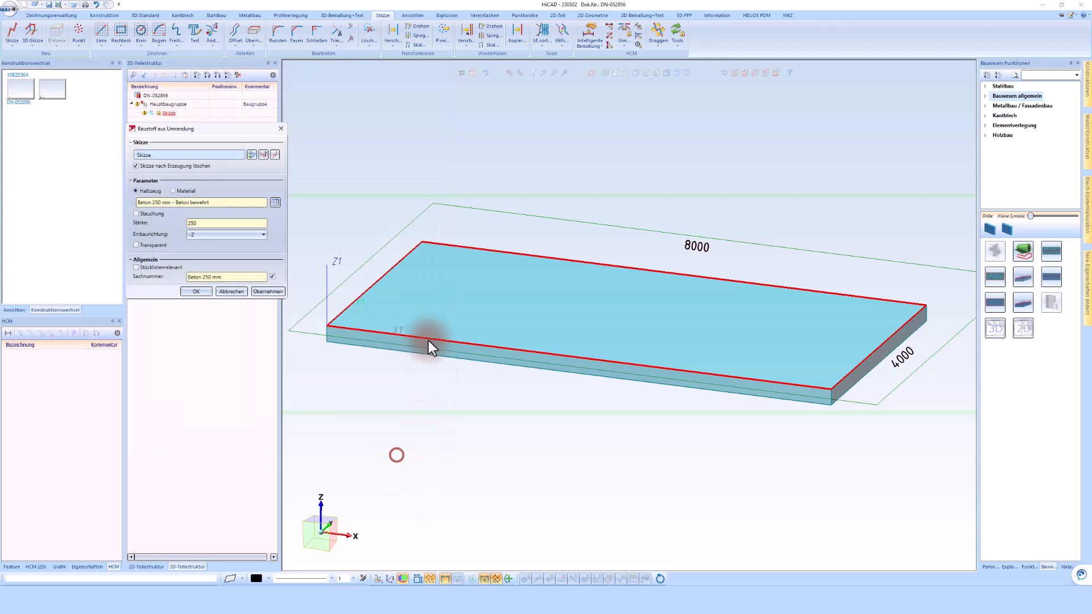
pyautogui.click(193, 294)
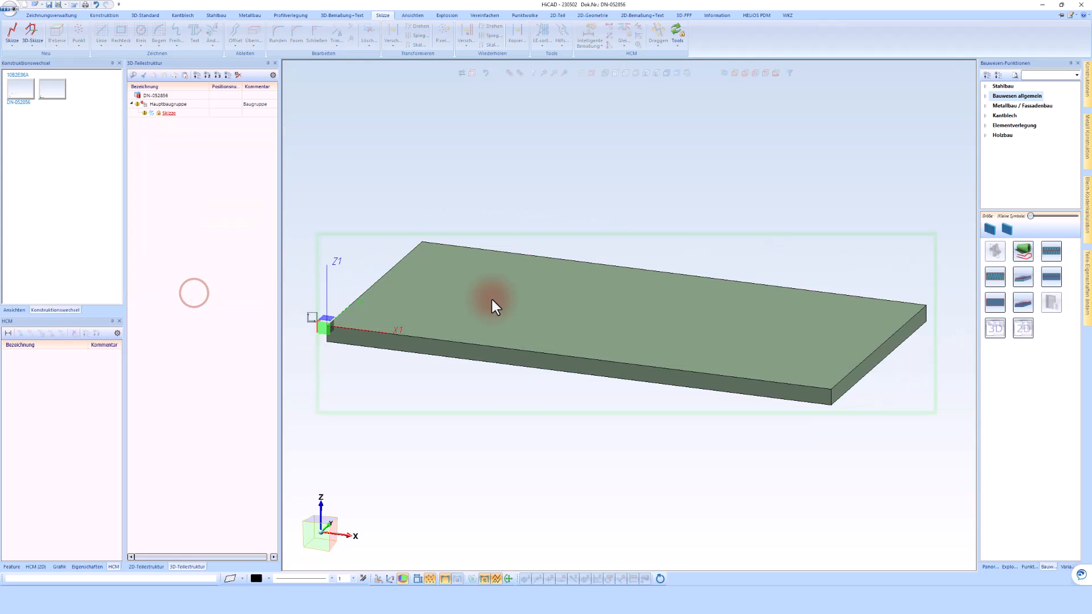
pyautogui.click(565, 169)
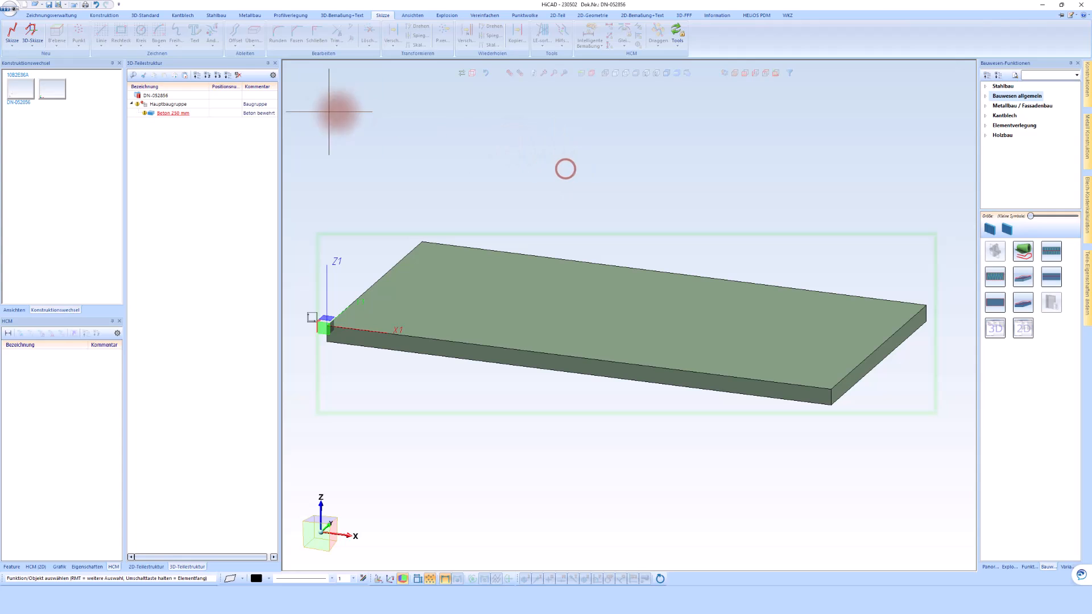
# Edit the concrete slab's Baustoff aus Umrandung feature and change its semi-finished product to Beton 200 mm.
pyautogui.click(156, 117)
pyautogui.click(164, 103)
pyautogui.click(164, 114)
pyautogui.click(169, 114)
pyautogui.click(454, 215)
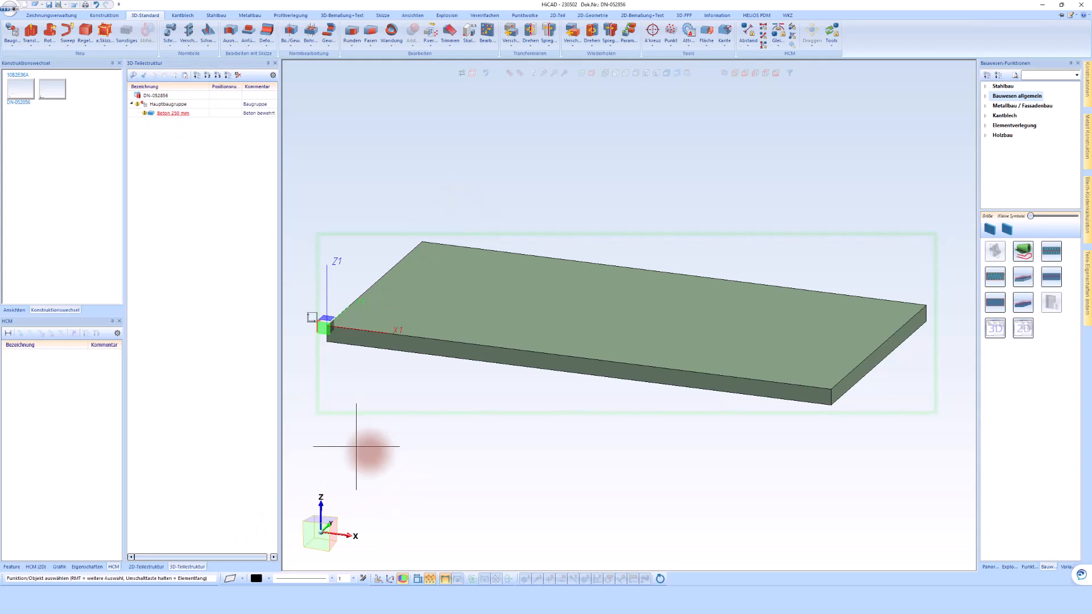
pyautogui.click(11, 567)
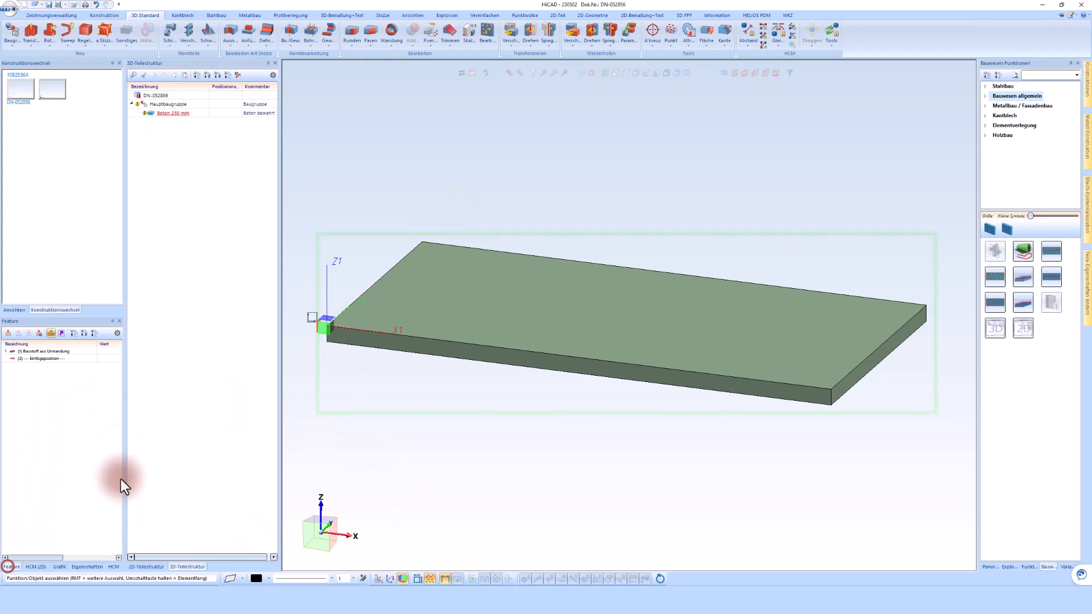
pyautogui.doubleClick(40, 350)
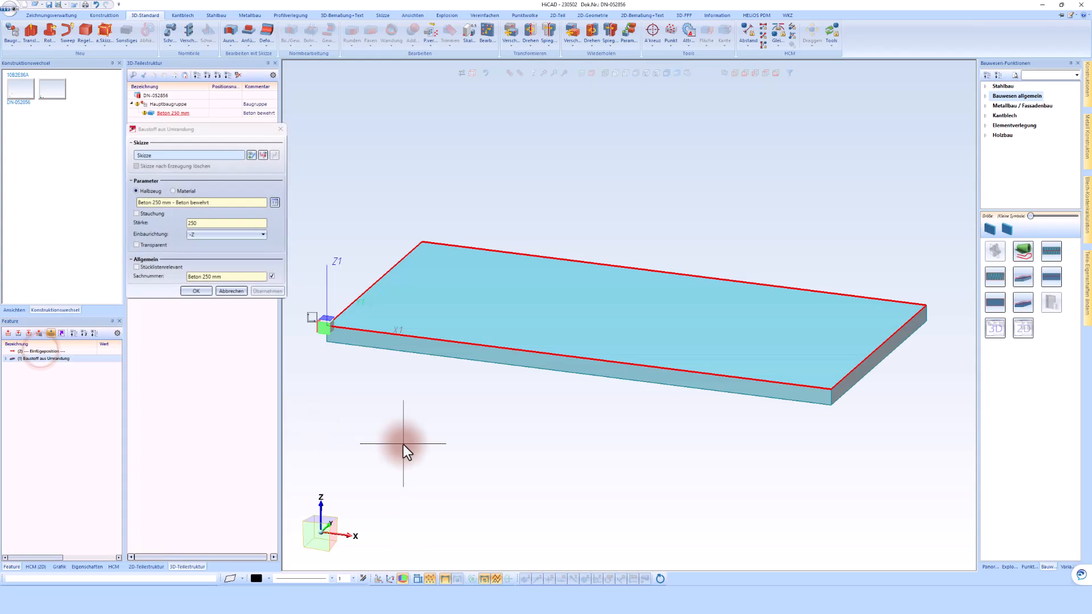
pyautogui.click(275, 202)
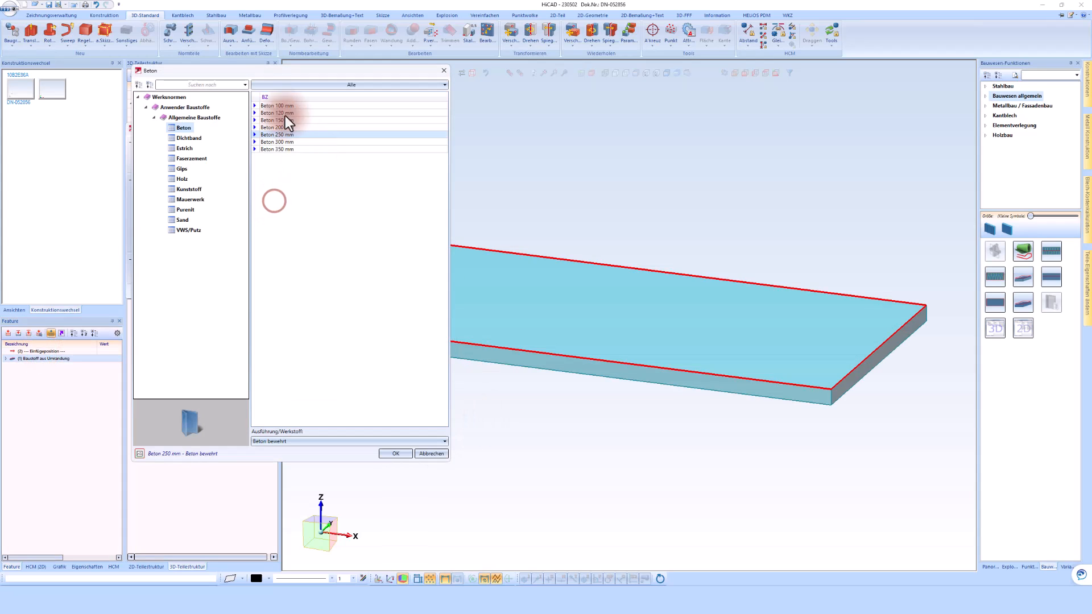
pyautogui.click(280, 126)
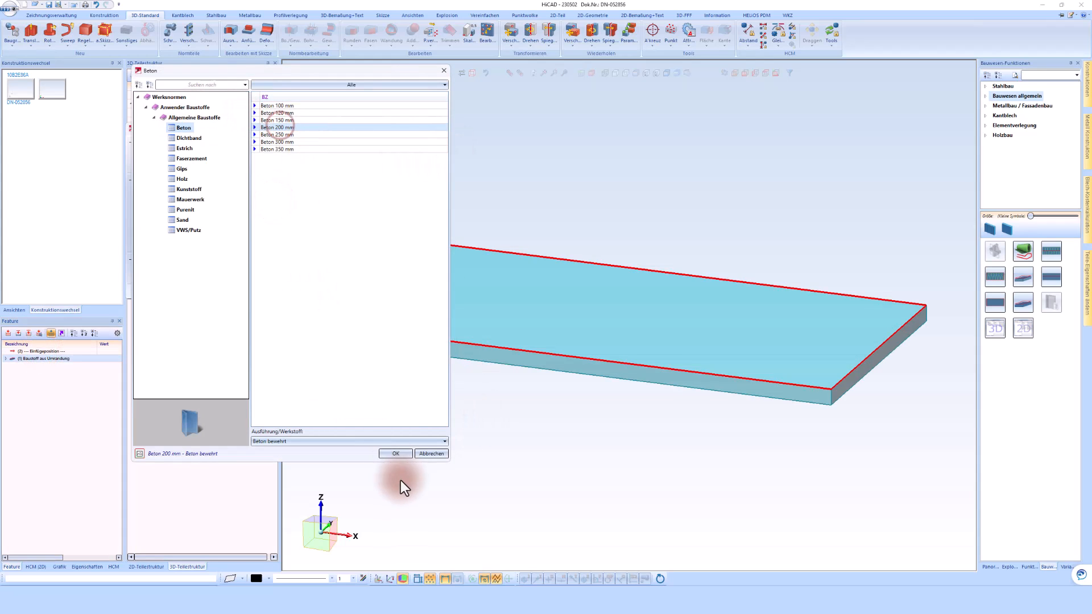
pyautogui.click(402, 454)
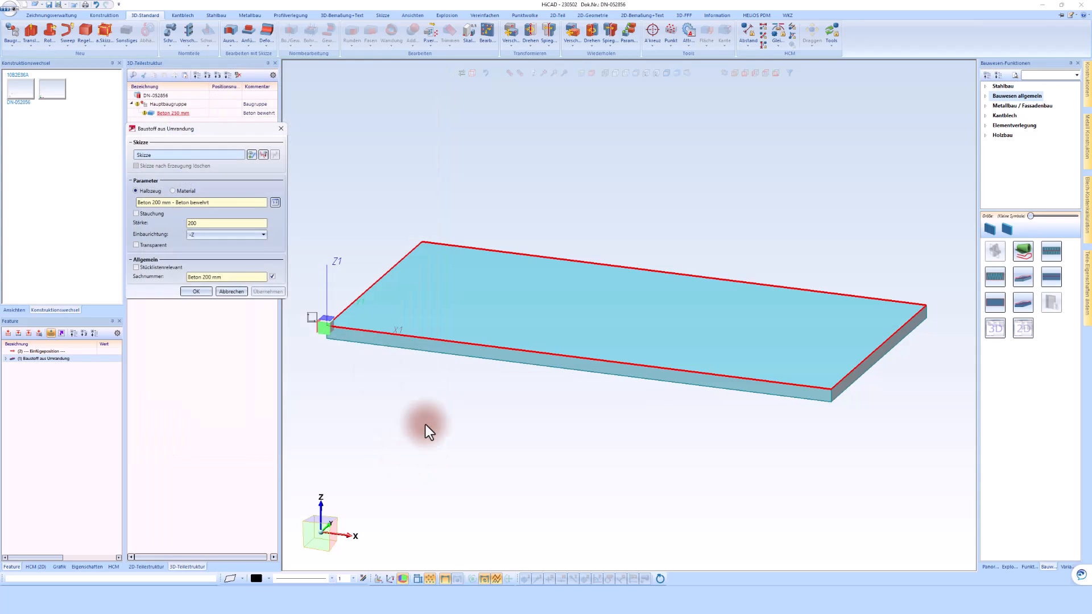
pyautogui.click(203, 296)
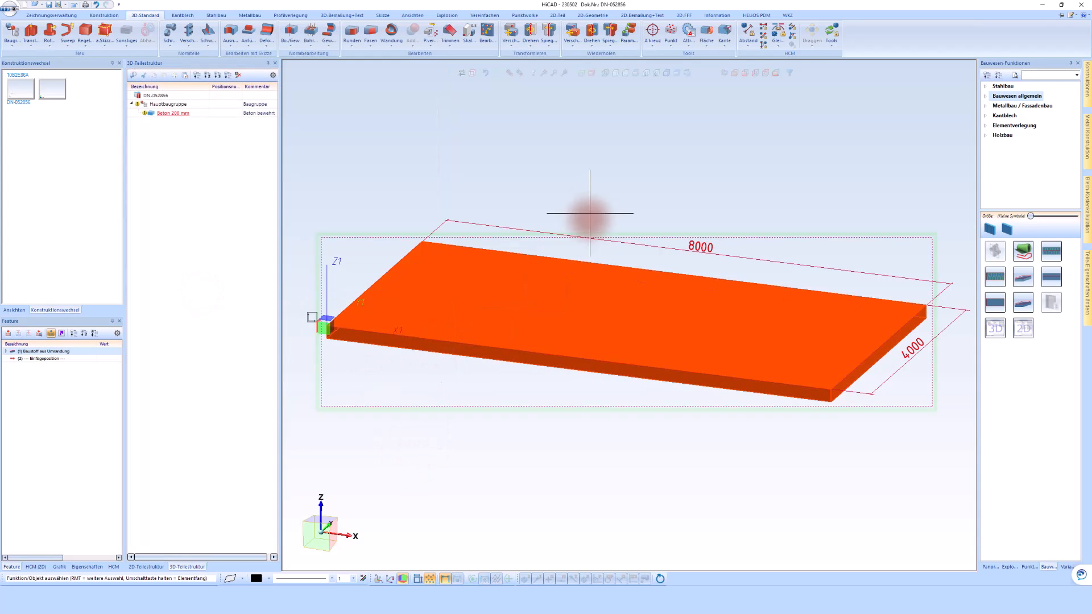
pyautogui.click(535, 149)
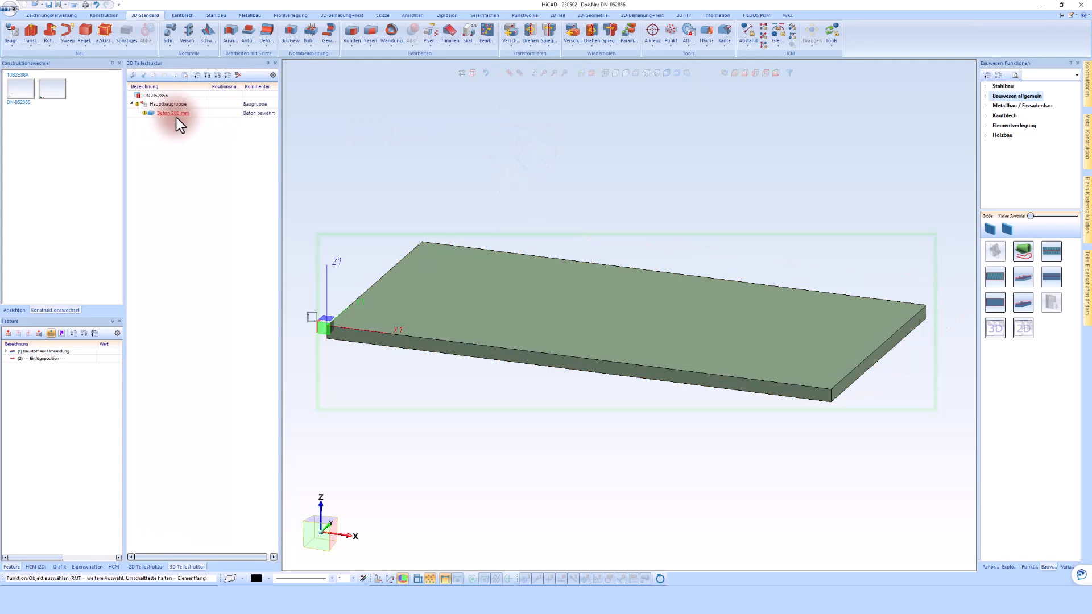
pyautogui.click(410, 175)
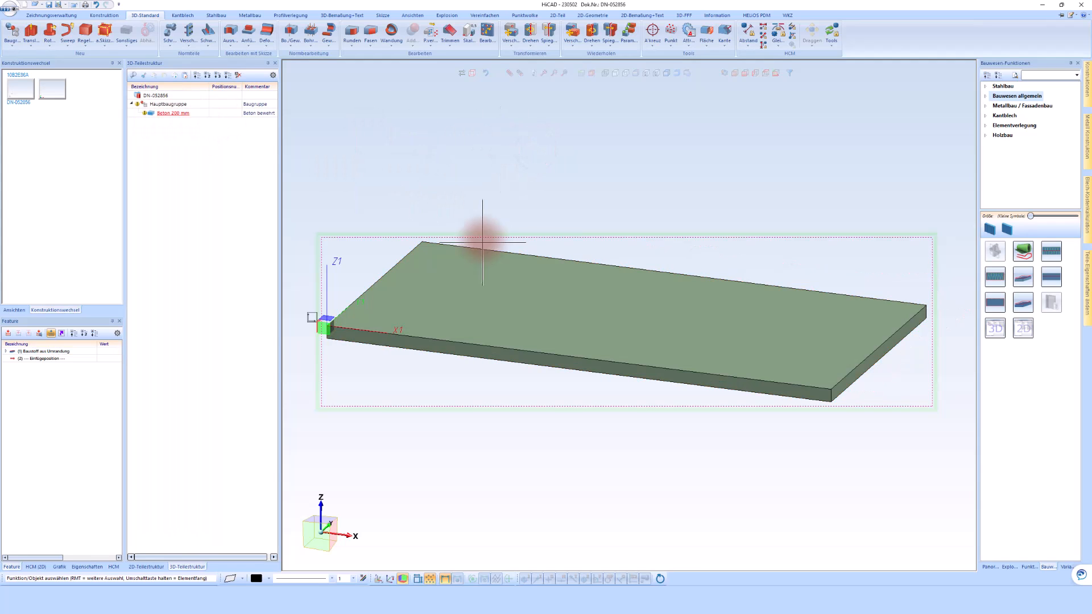
pyautogui.scroll(-3, 493, 244)
pyautogui.scroll(1, 468, 194)
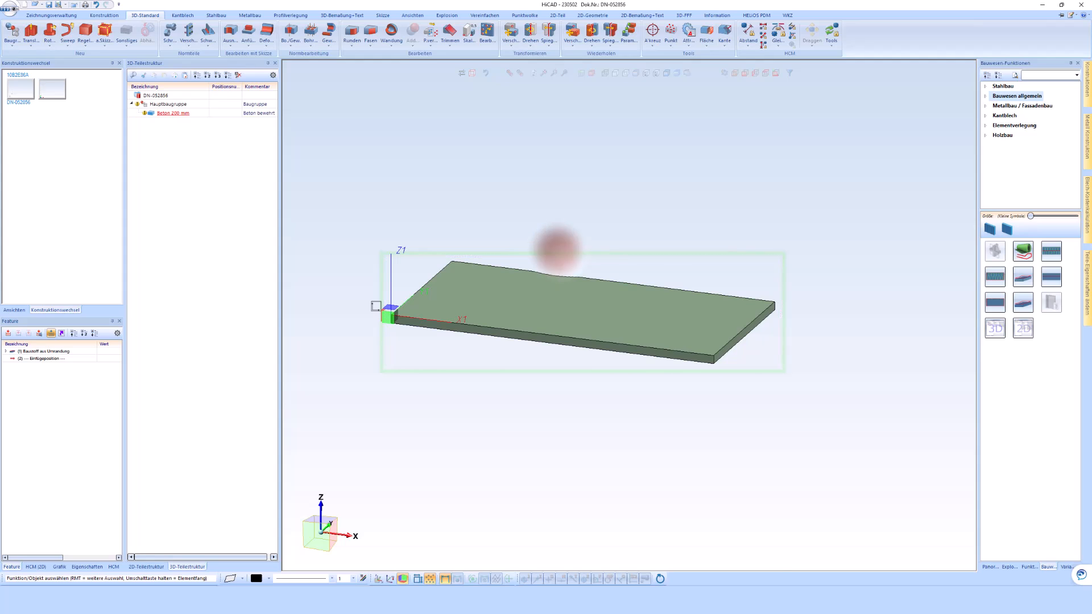
# Generate the 3D standard views of the concrete slab in the model area.
pyautogui.rightClick(559, 252)
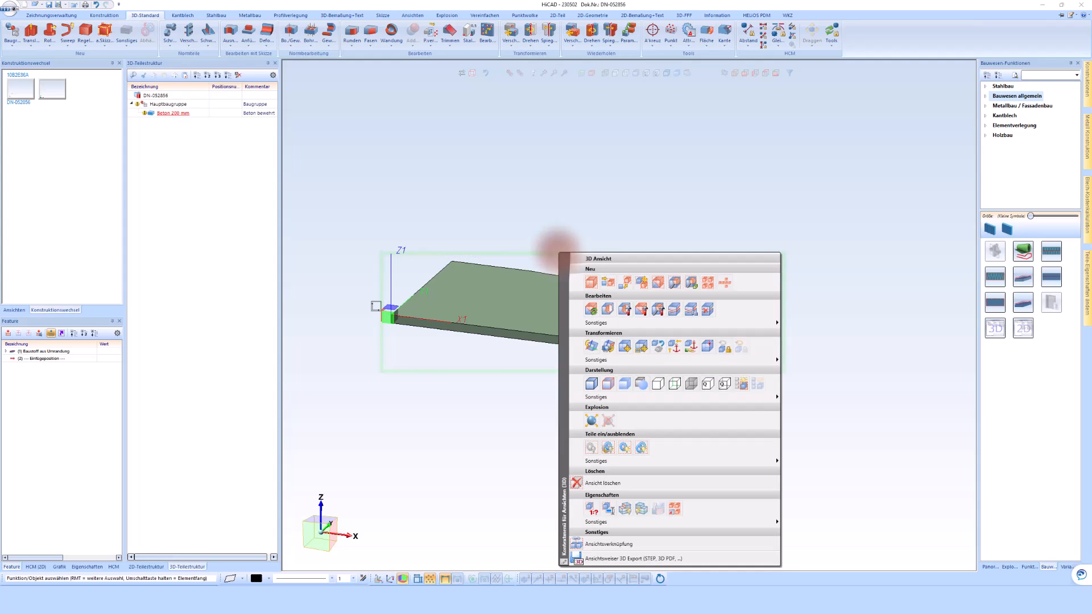
pyautogui.click(709, 288)
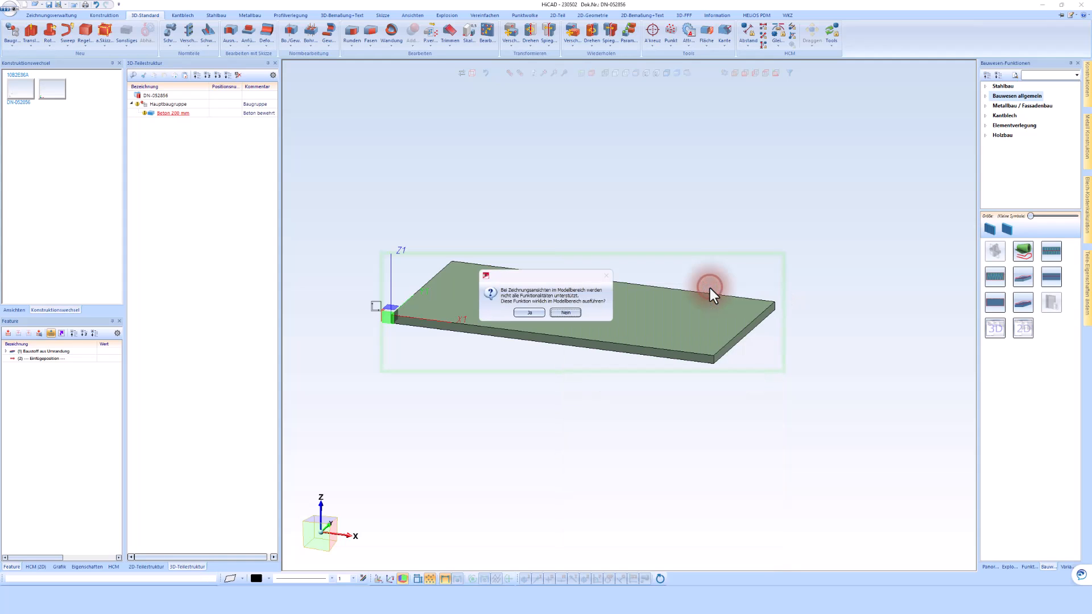
pyautogui.click(525, 312)
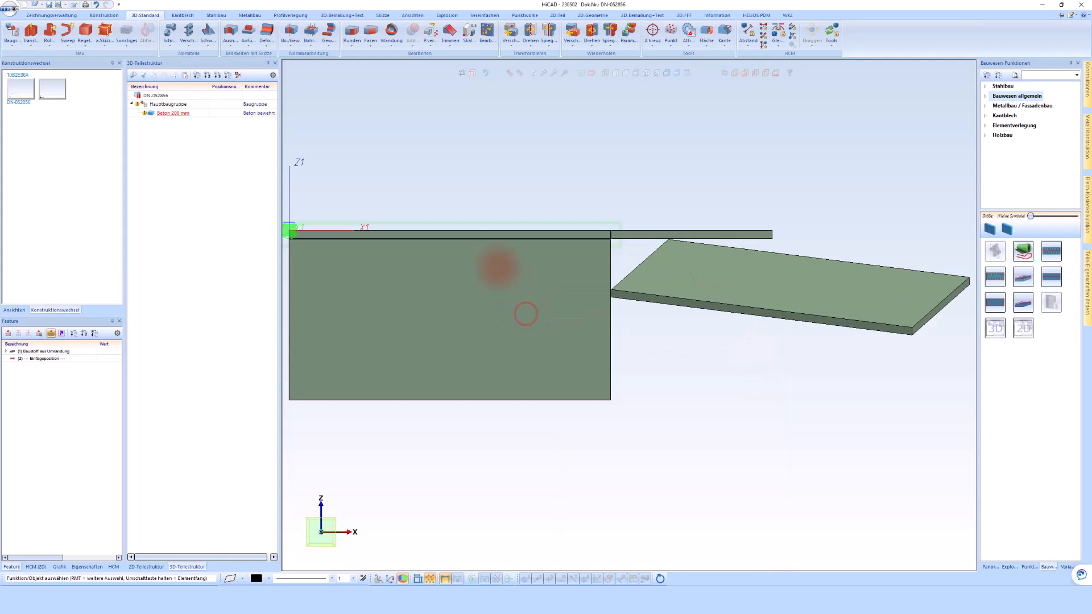
# Arrange the standard views with the axonometric view at lower right, the top view below the front view, and the side view beside it.
pyautogui.click(655, 313)
pyautogui.moveTo(706, 342); pyautogui.dragTo(796, 403)
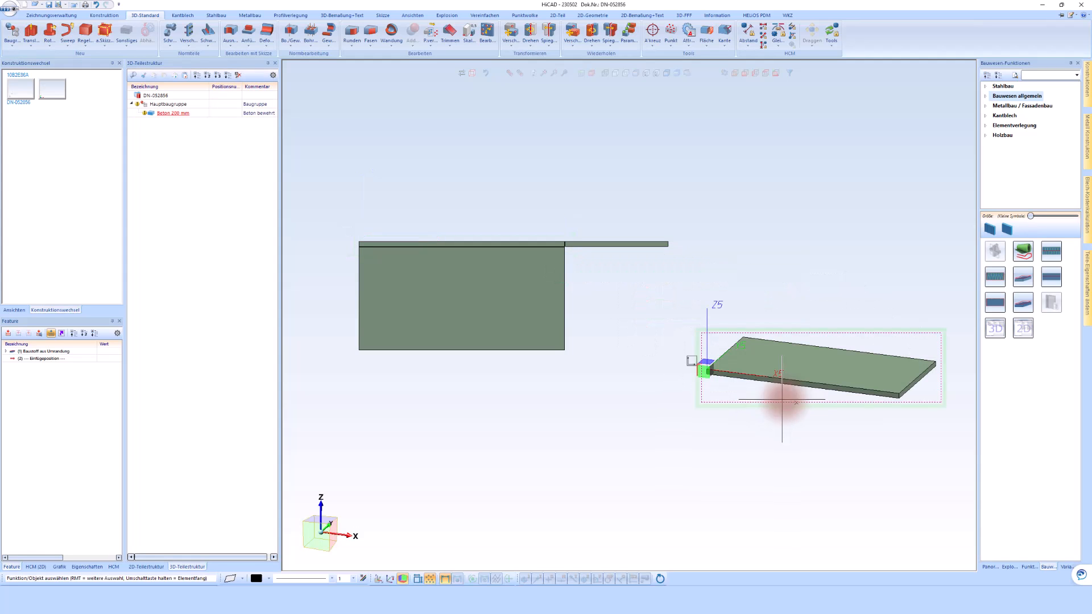
pyautogui.click(580, 302)
pyautogui.click(592, 406)
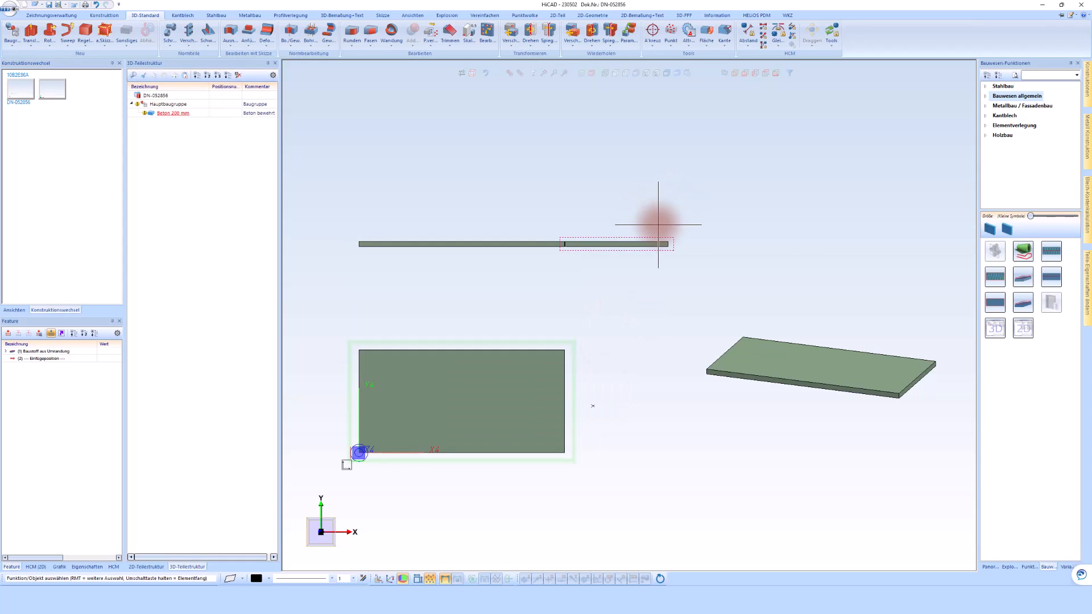
pyautogui.click(658, 224)
pyautogui.click(801, 238)
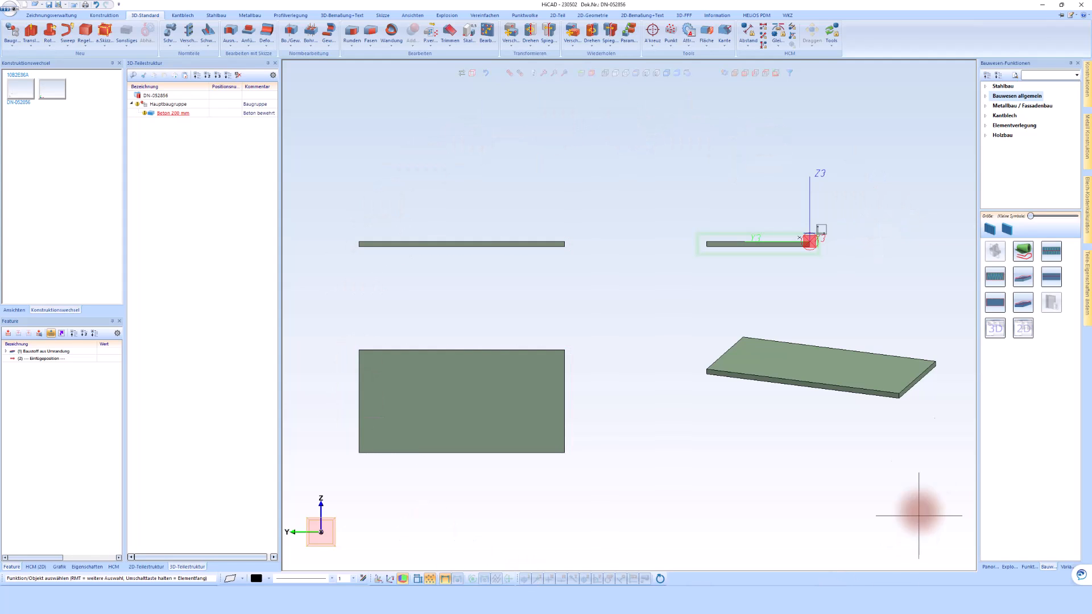
pyautogui.click(596, 137)
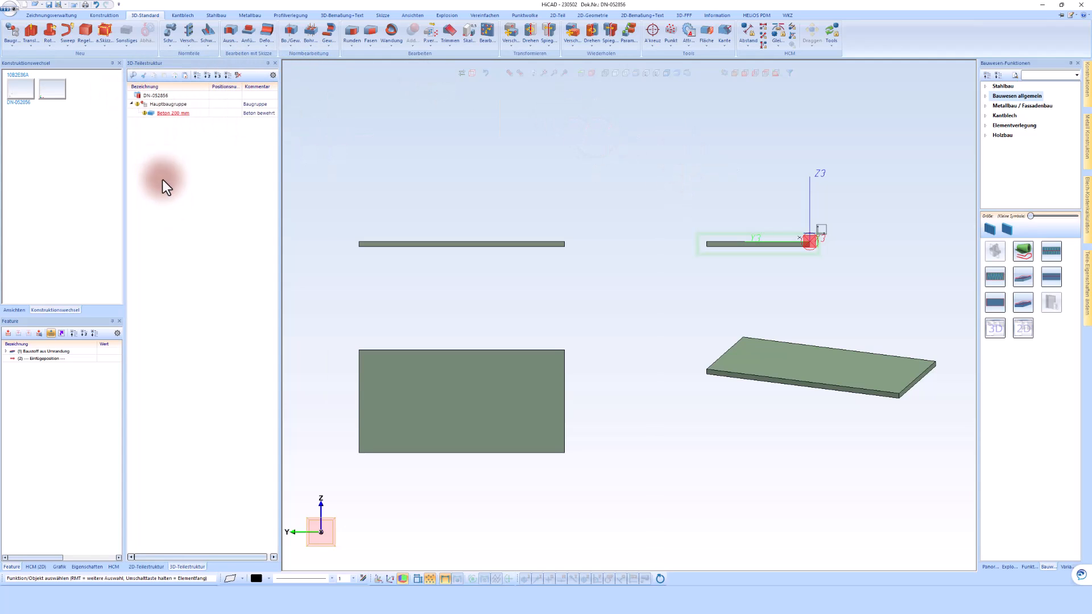
# Add a subassembly named Bauseits of type Strukturbaugruppe under the main assembly and move the Beton 200 mm slab into it.
pyautogui.rightClick(167, 104)
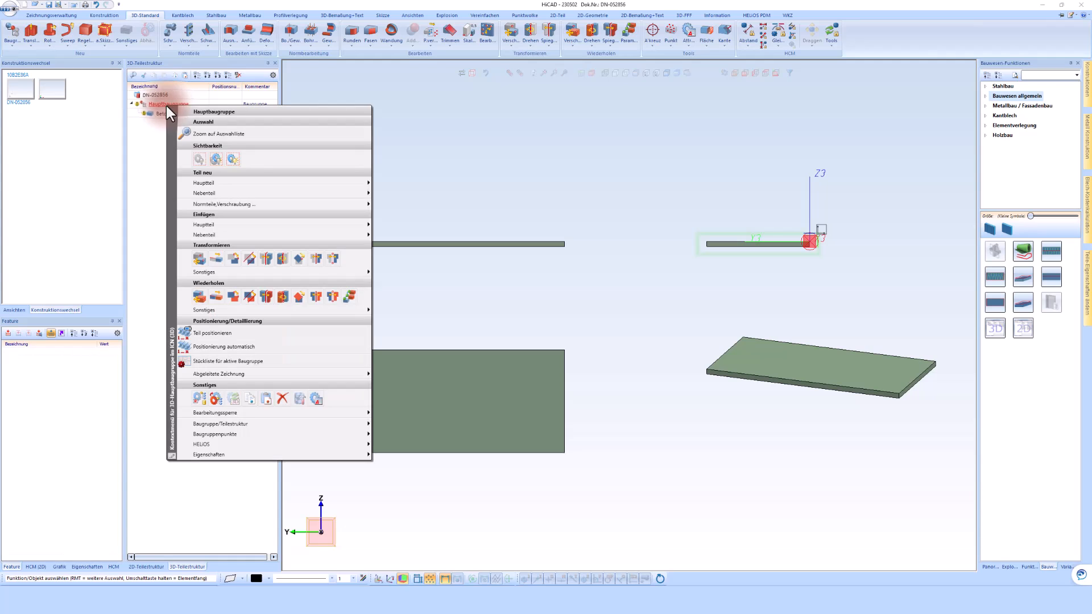
pyautogui.click(222, 193)
pyautogui.click(394, 217)
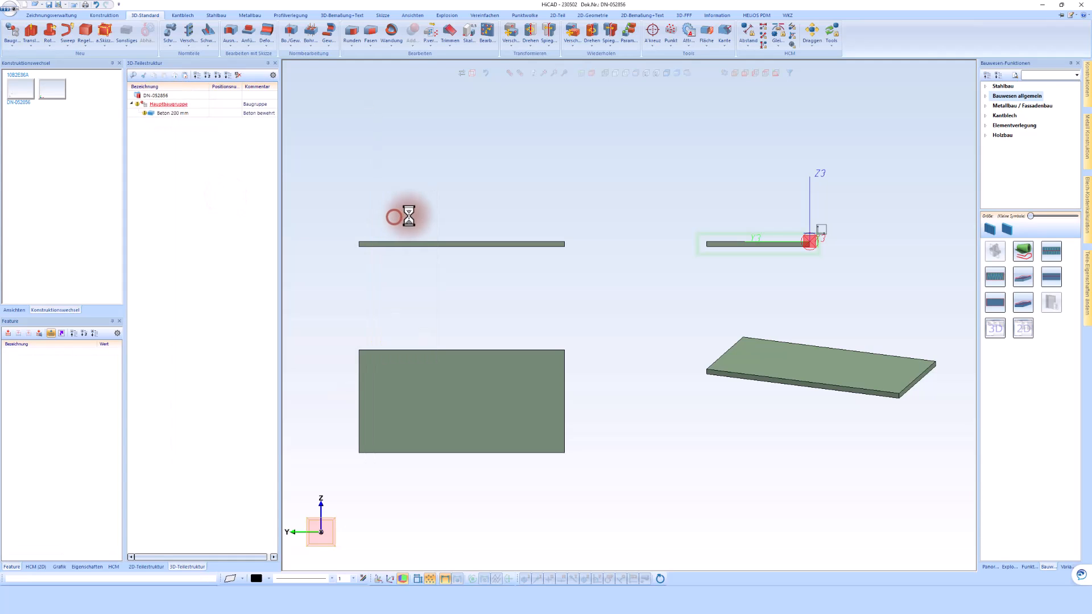
pyautogui.click(402, 90)
pyautogui.doubleClick(286, 91)
pyautogui.write('Ba')
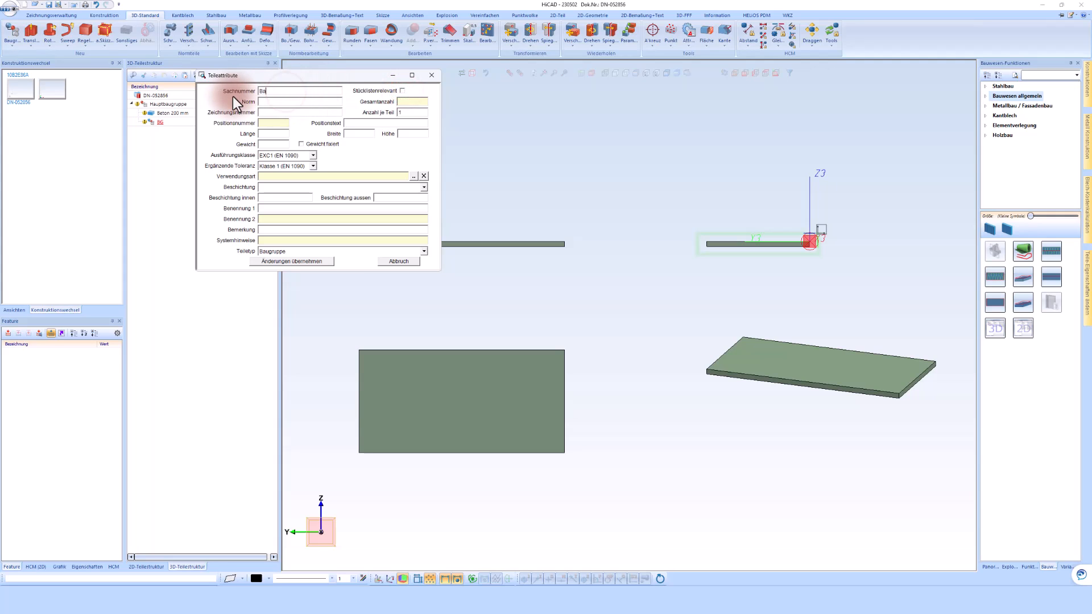
pyautogui.write('useits')
pyautogui.click(301, 251)
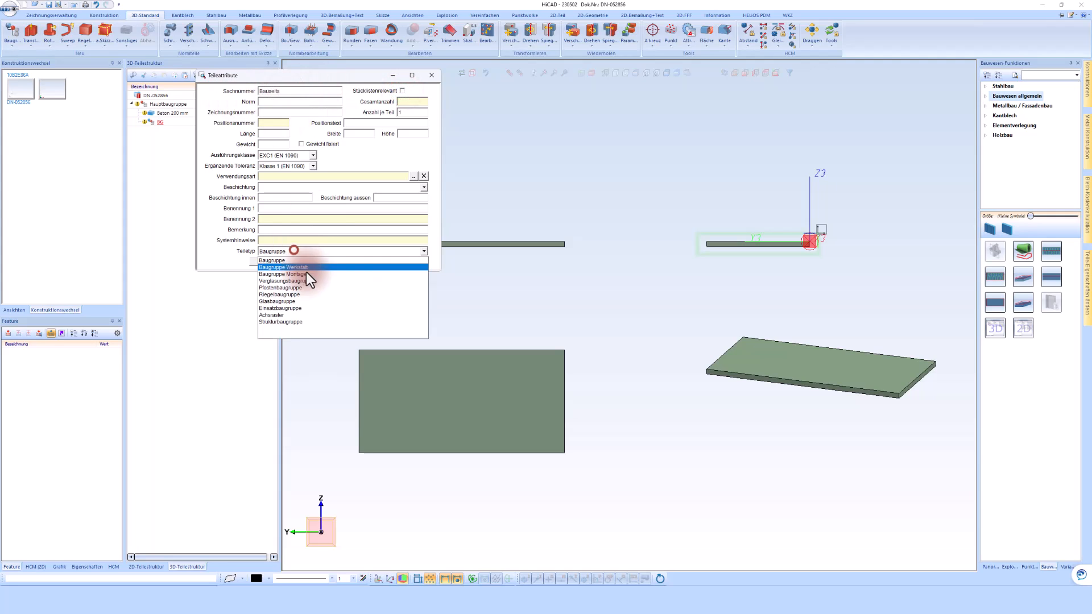
pyautogui.click(299, 321)
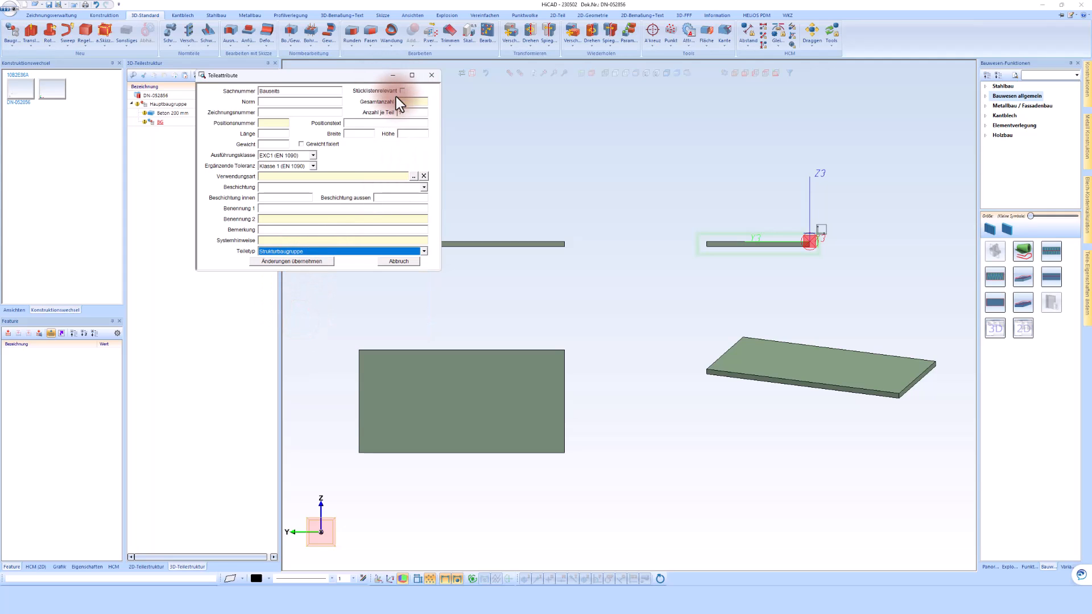
pyautogui.click(313, 264)
pyautogui.moveTo(174, 112); pyautogui.dragTo(170, 121)
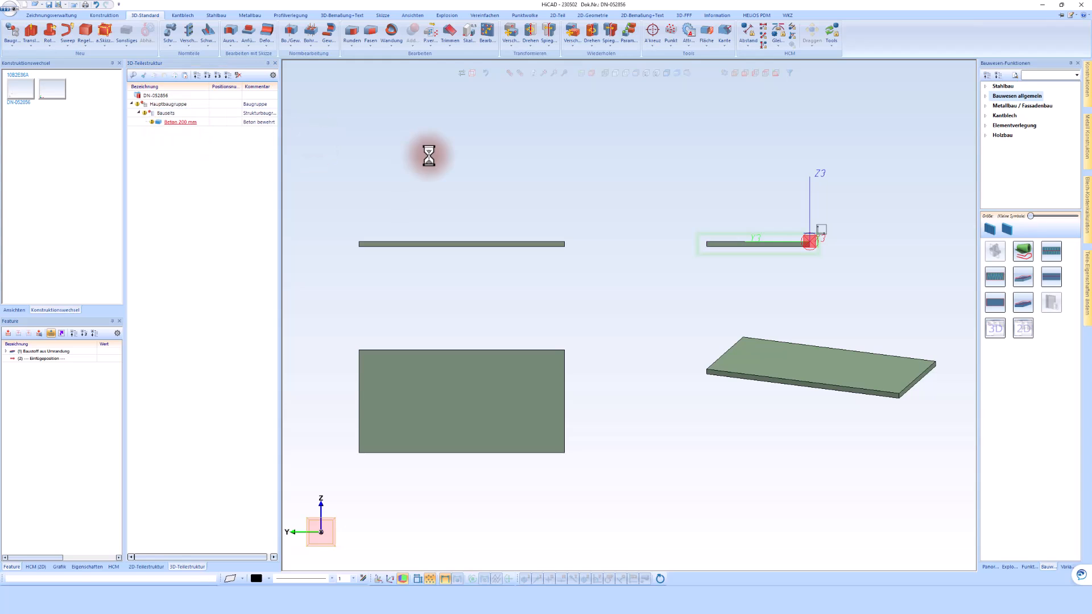
# Add a second subassembly named Carport of type Strukturbaugruppe under the main assembly and save the construction.
pyautogui.rightClick(166, 104)
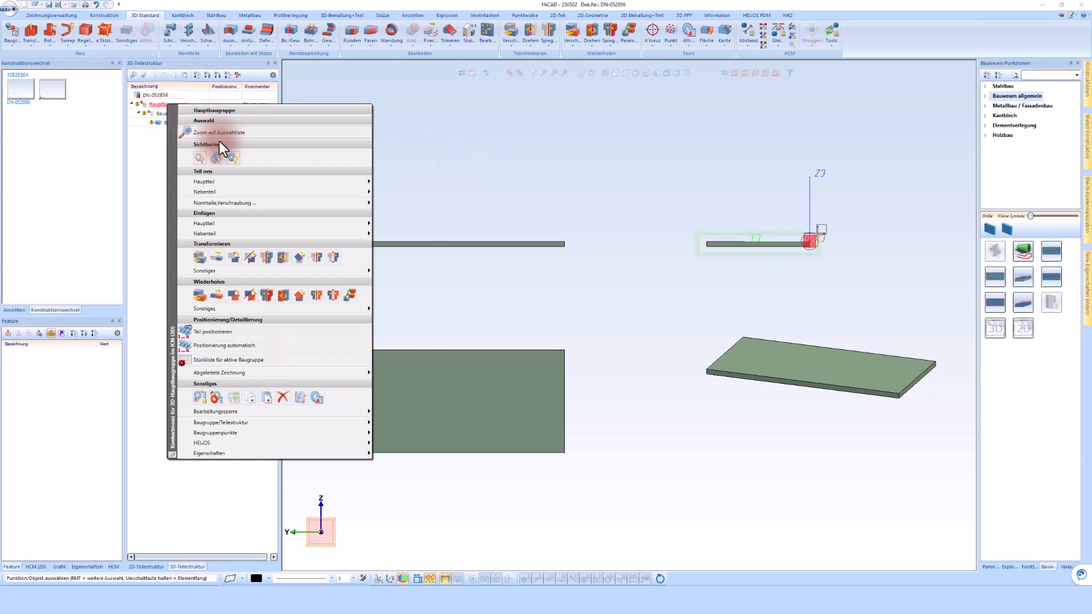
pyautogui.click(232, 191)
pyautogui.click(396, 214)
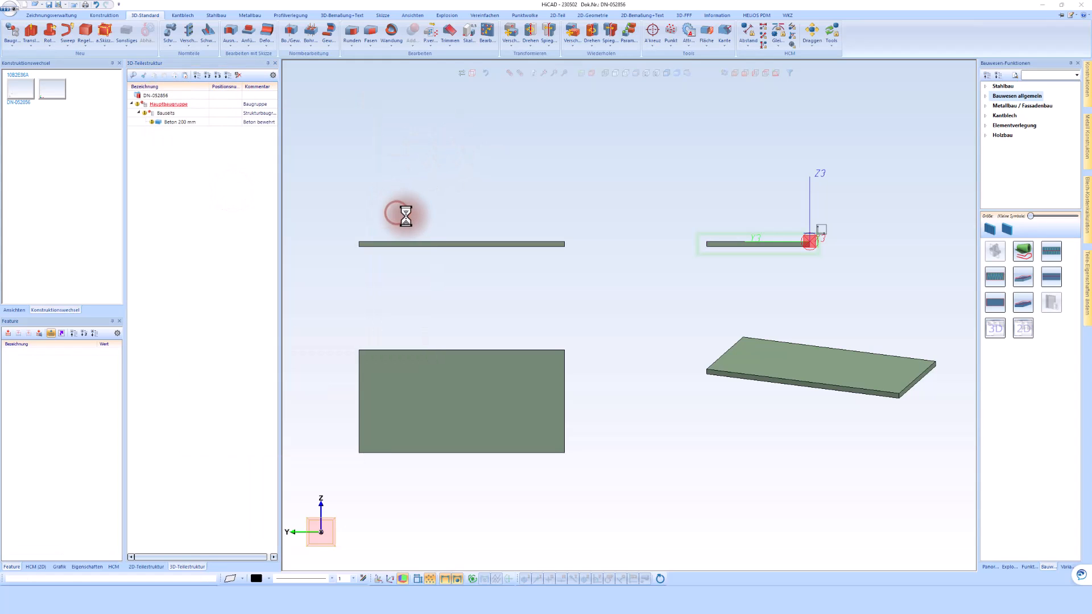
pyautogui.moveTo(288, 92); pyautogui.dragTo(194, 92)
pyautogui.write('Carport')
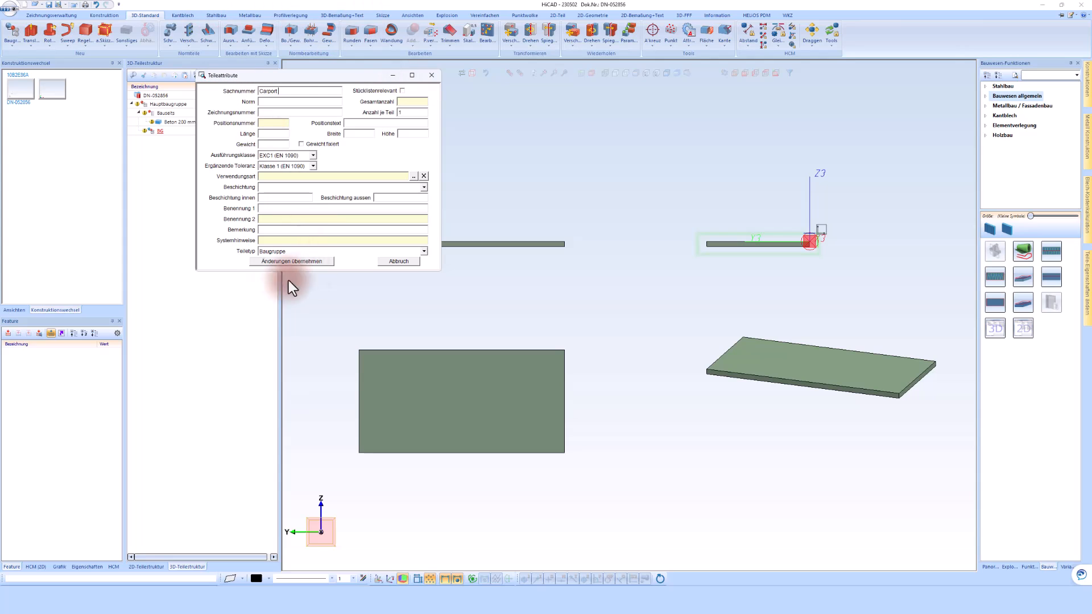
pyautogui.click(278, 251)
pyautogui.click(296, 322)
pyautogui.click(300, 261)
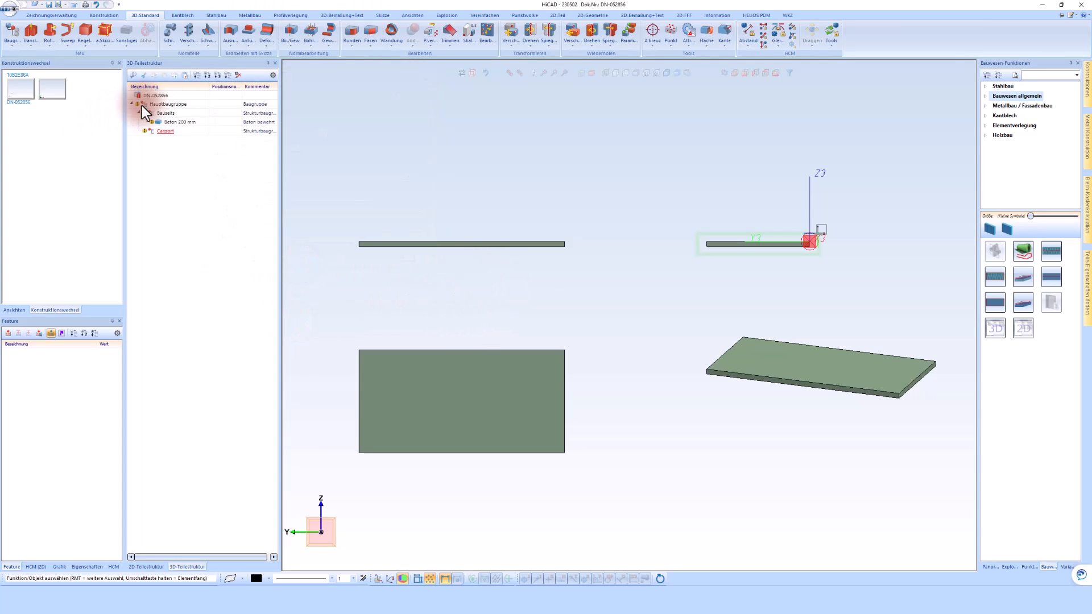
pyautogui.moveTo(137, 106)
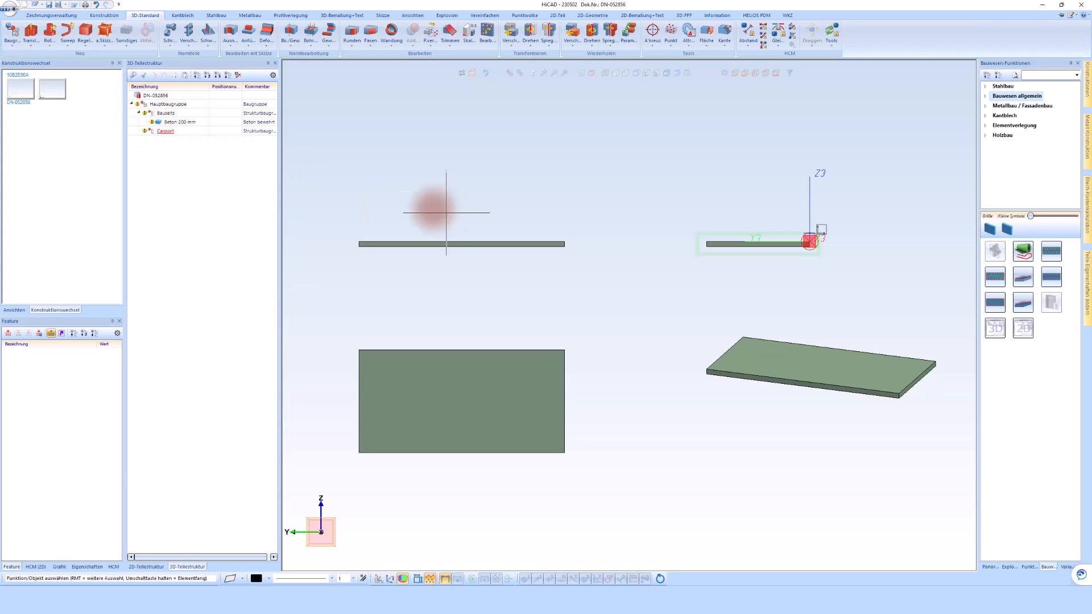
pyautogui.click(47, 7)
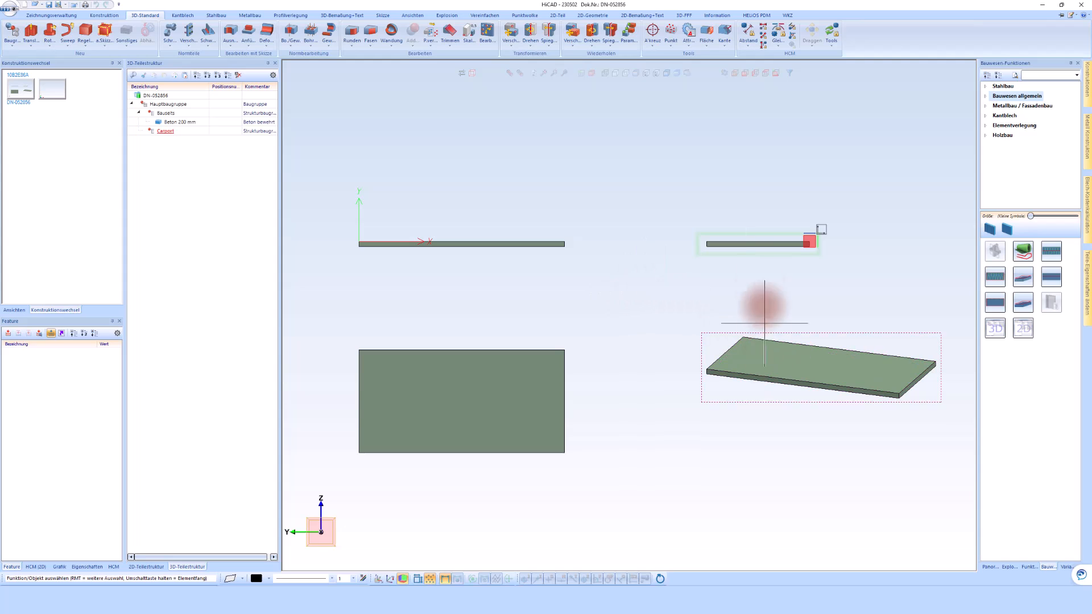
# Insert a 3D grid with five X and five Y axes at 1000 mm spacing at the top view's origin.
pyautogui.click(571, 333)
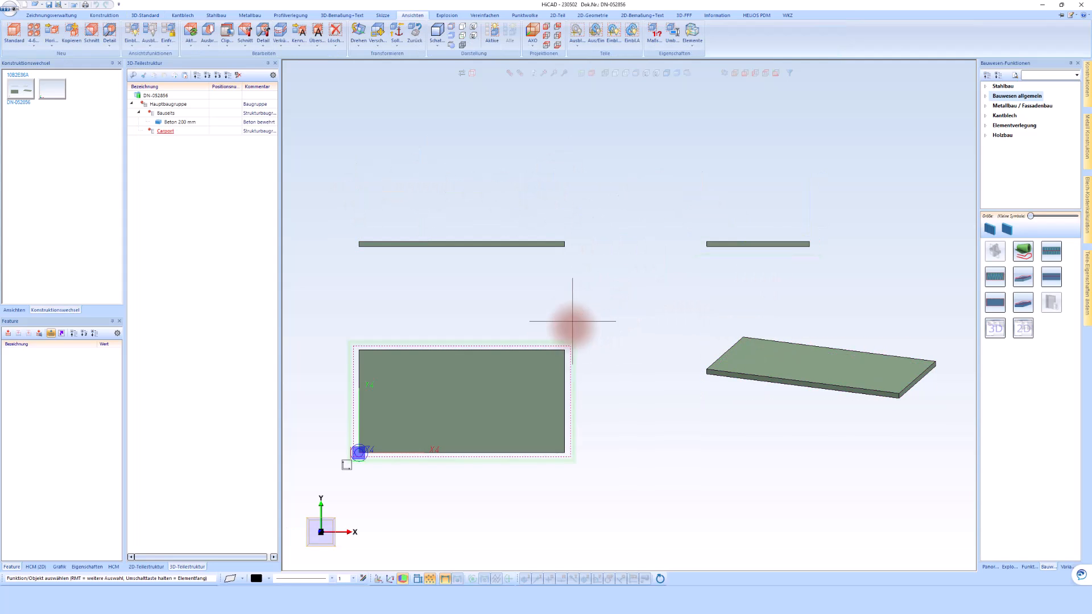
pyautogui.click(216, 15)
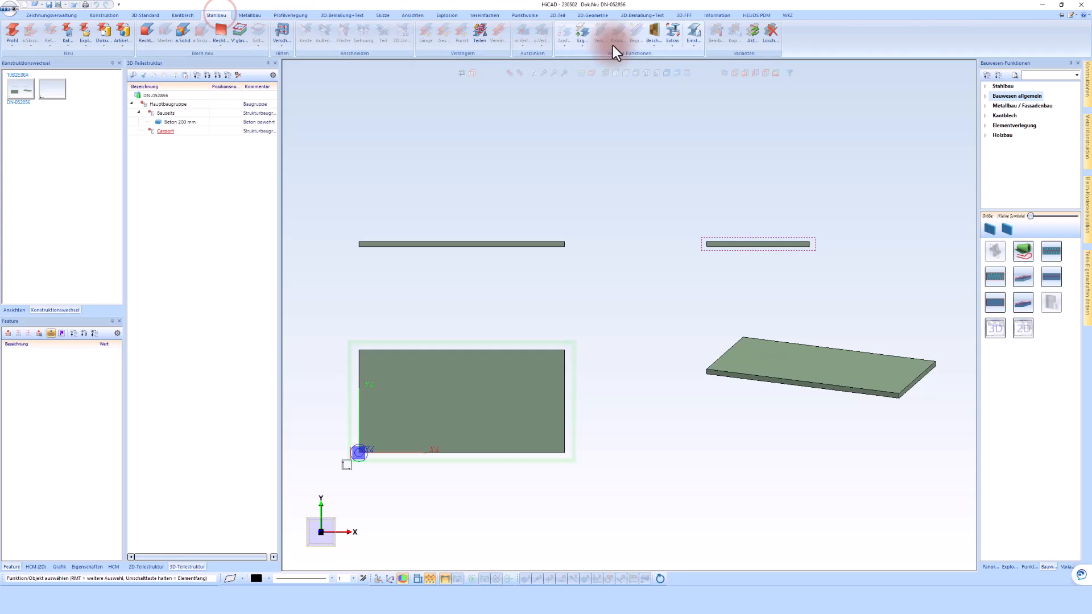
pyautogui.click(671, 44)
pyautogui.click(694, 41)
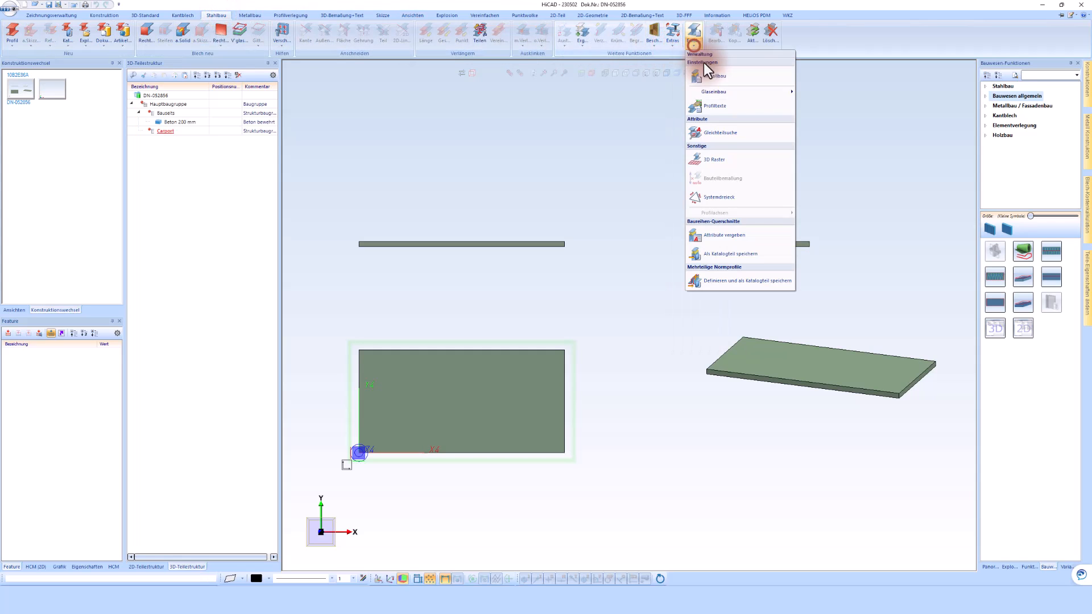
pyautogui.click(719, 163)
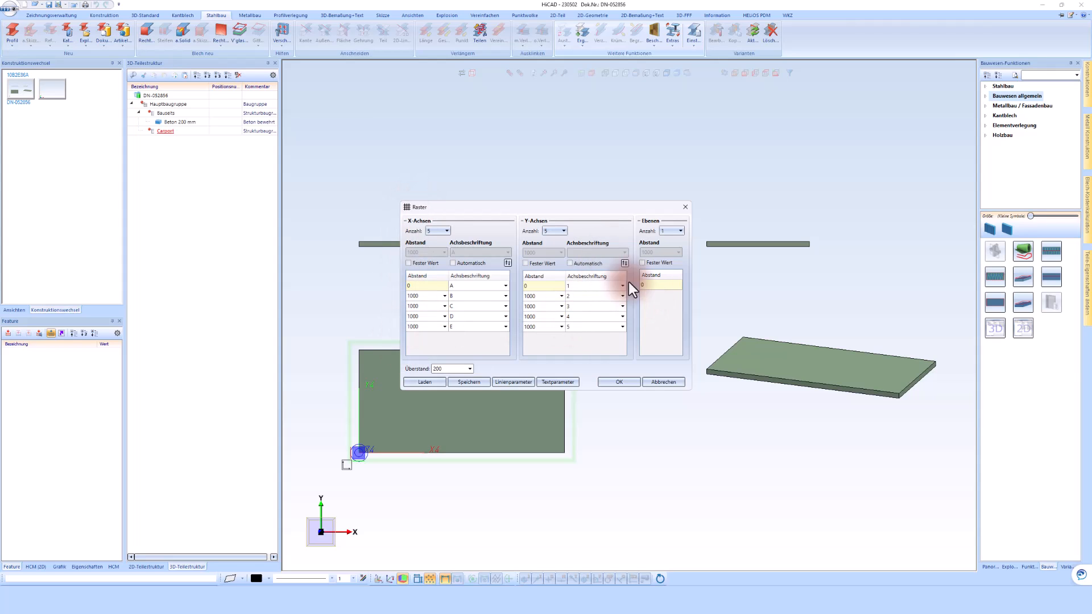
pyautogui.click(609, 384)
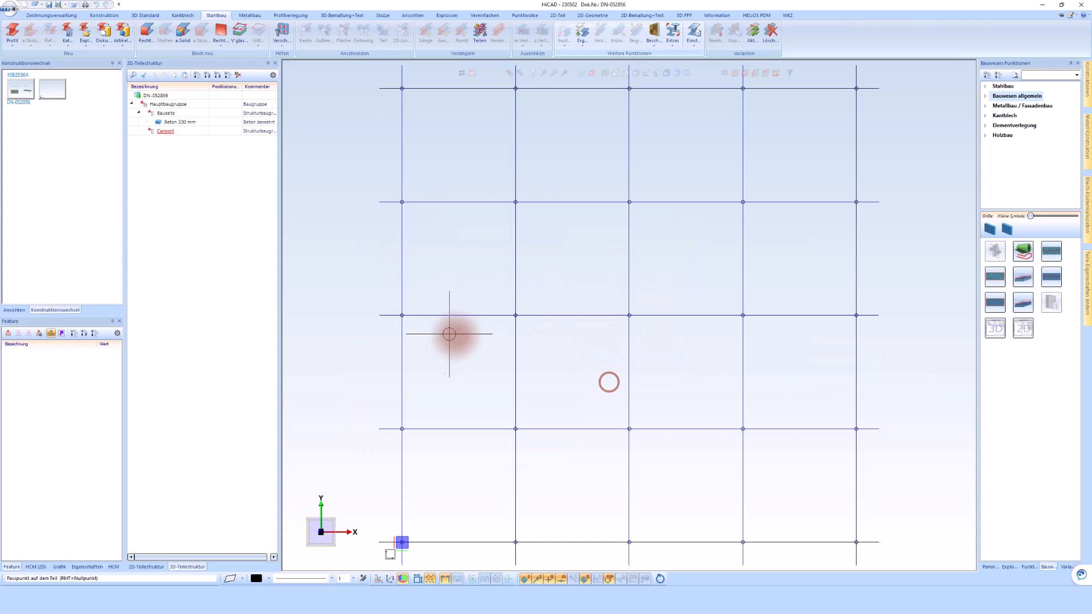
pyautogui.rightClick(483, 321)
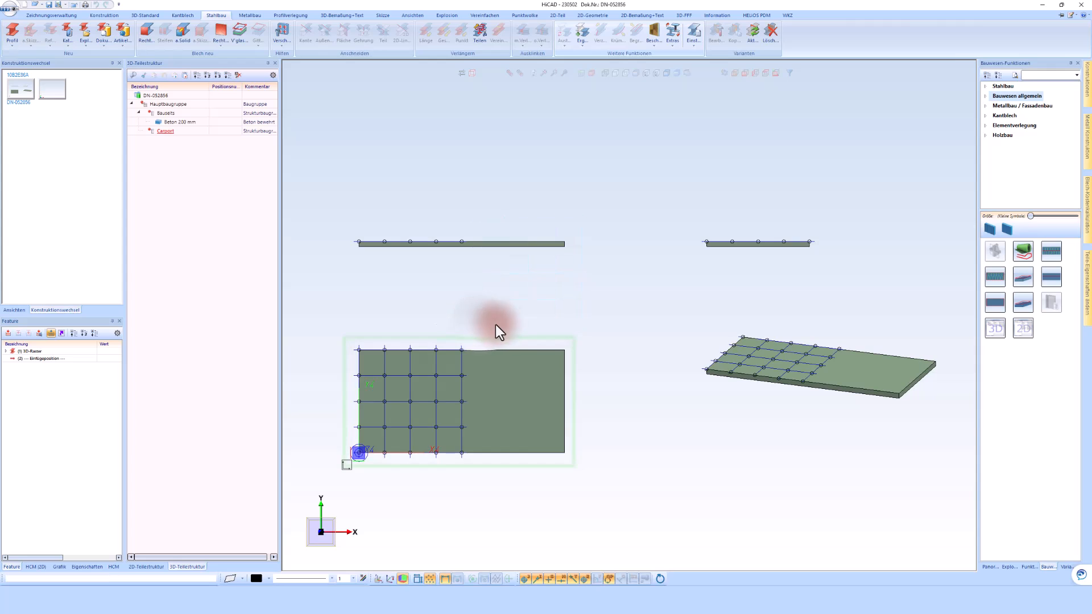
# Edit the 3D-Raster feature to use 4 X axes with a fixed spacing of 2500 mm.
pyautogui.scroll(3, 333, 447)
pyautogui.scroll(2, 334, 447)
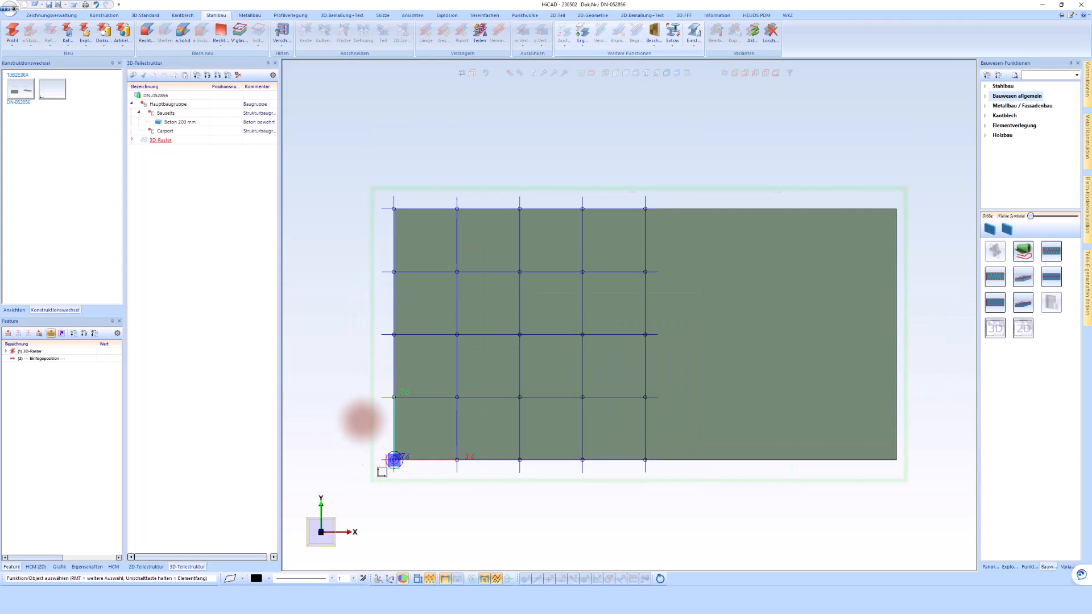
pyautogui.click(418, 397)
pyautogui.press('Return')
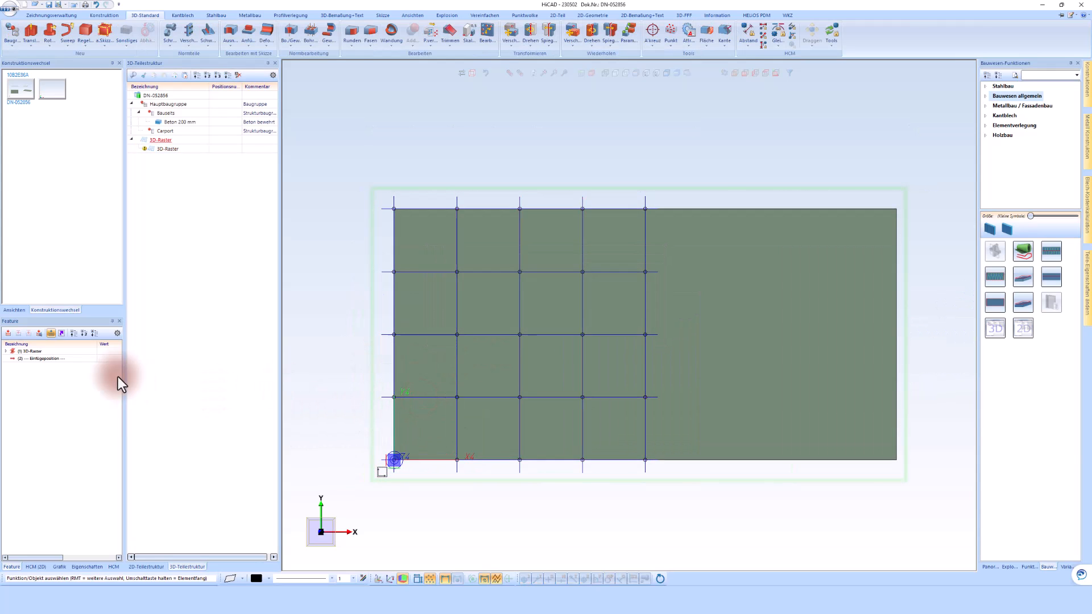
pyautogui.click(34, 351)
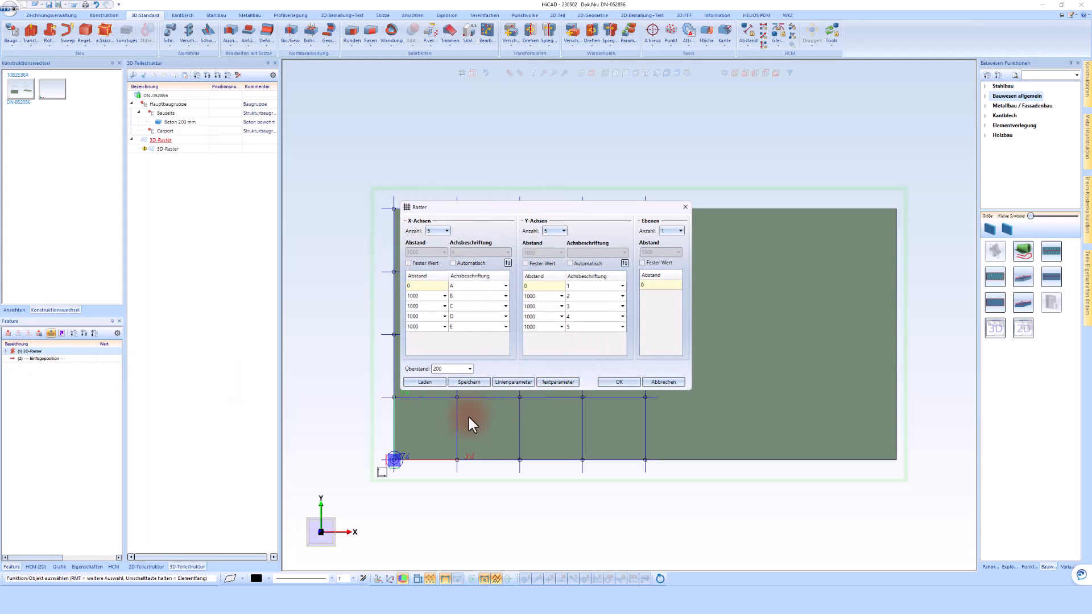
pyautogui.click(447, 231)
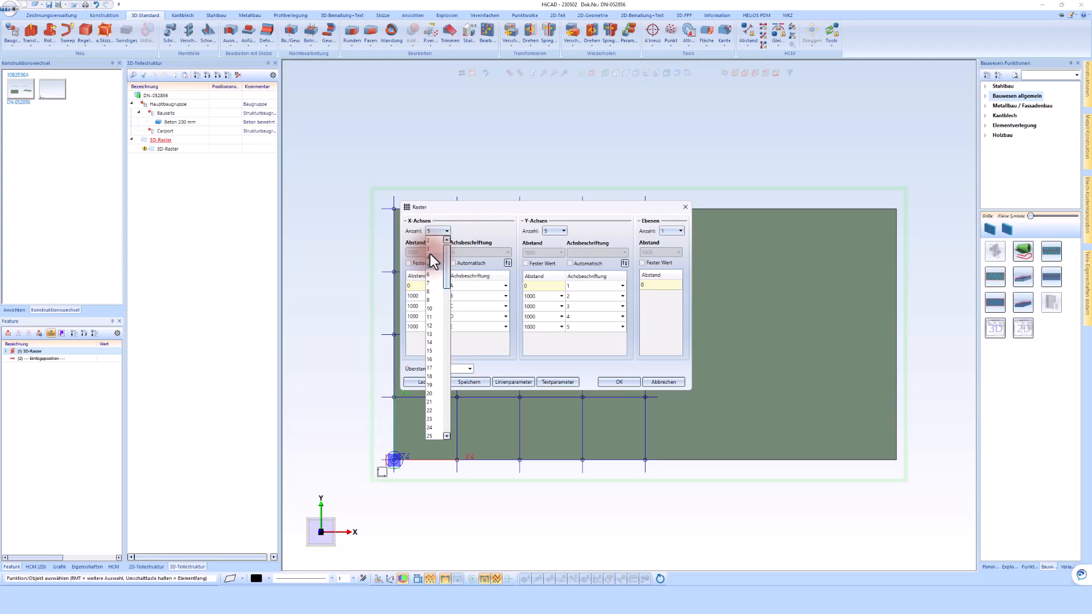
pyautogui.click(431, 256)
pyautogui.click(409, 263)
pyautogui.click(419, 252)
pyautogui.write('2500')
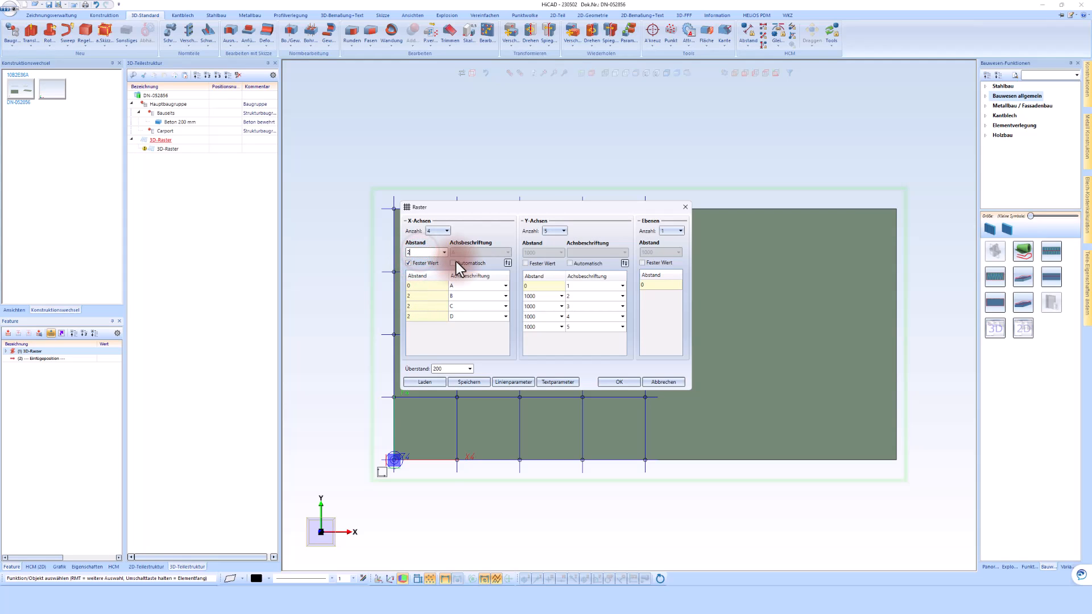
pyautogui.click(626, 382)
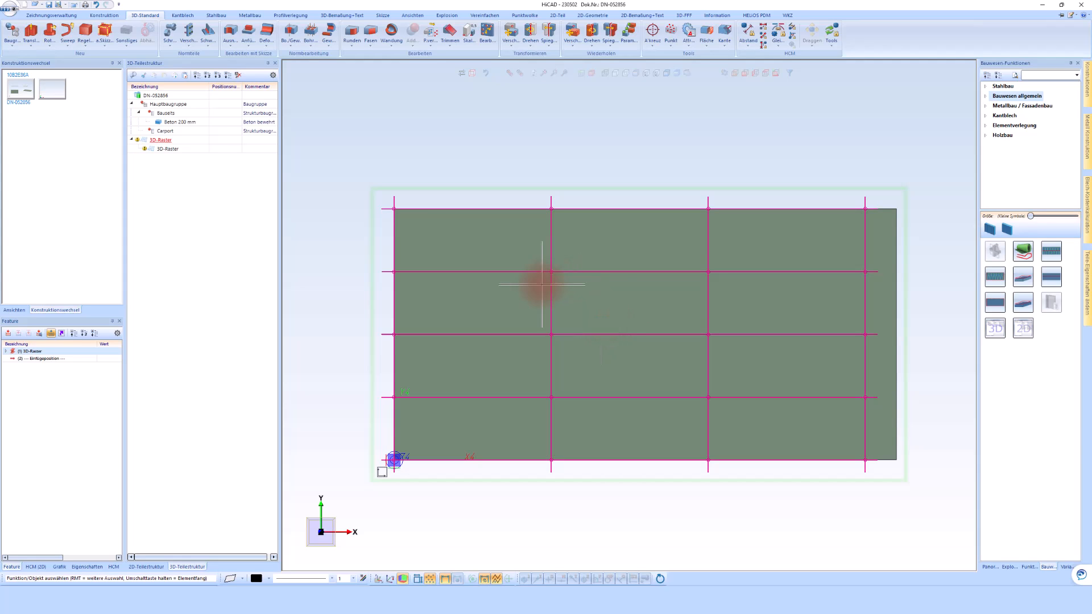
# Review the 3D grid's parameters without changing them, and delete the grid from the part structure.
pyautogui.doubleClick(32, 350)
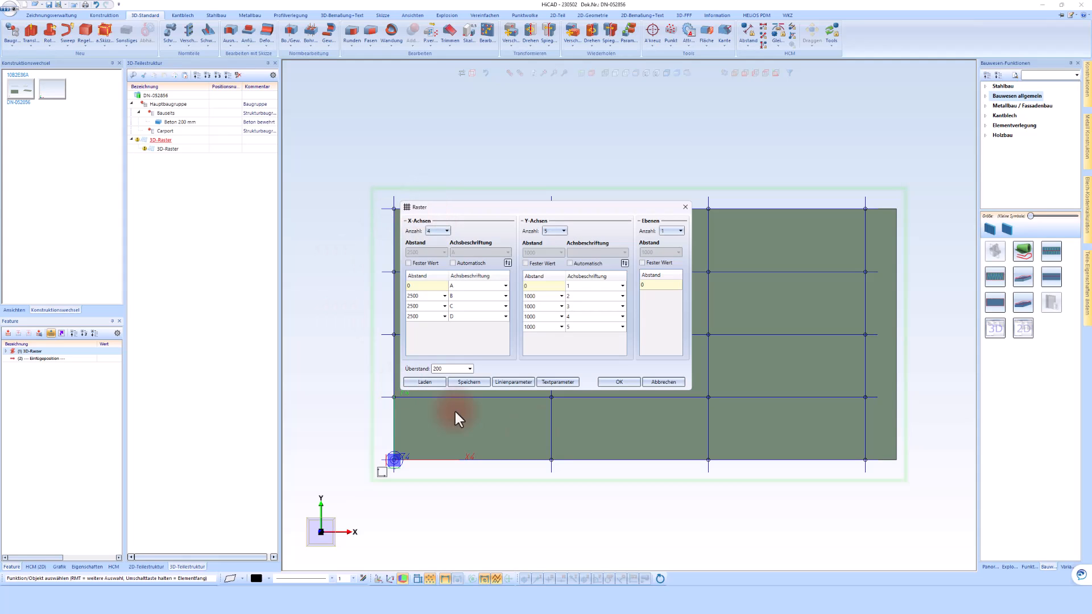
pyautogui.click(664, 382)
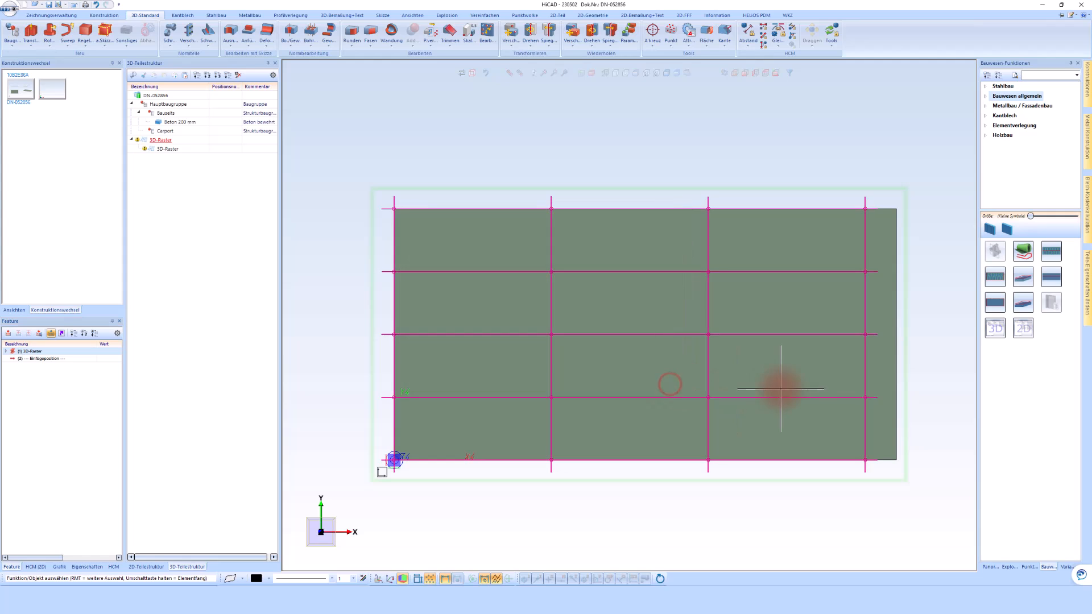
pyautogui.rightClick(163, 143)
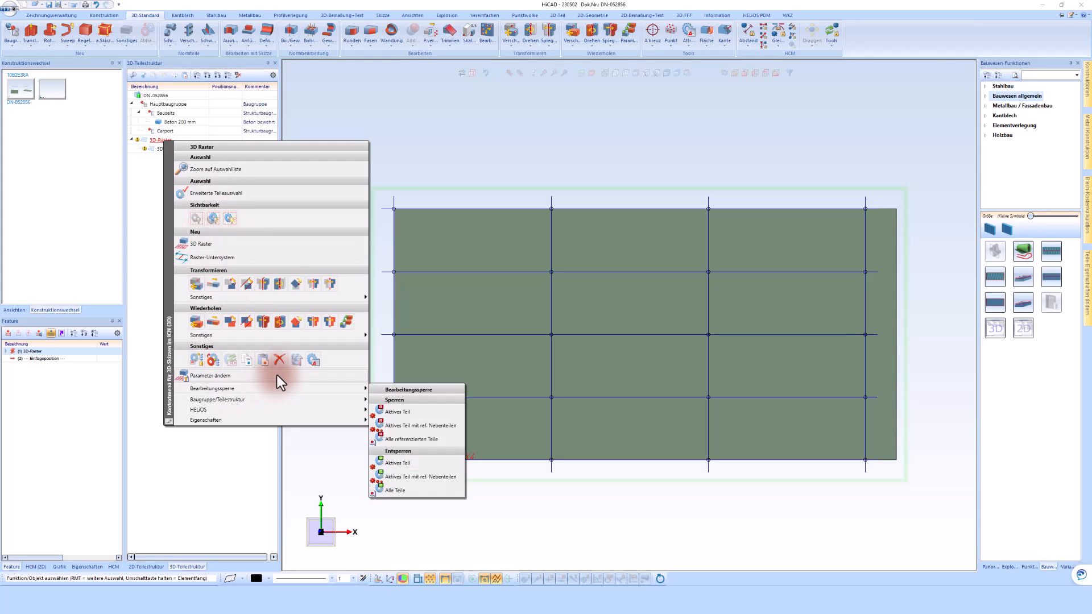
pyautogui.click(280, 361)
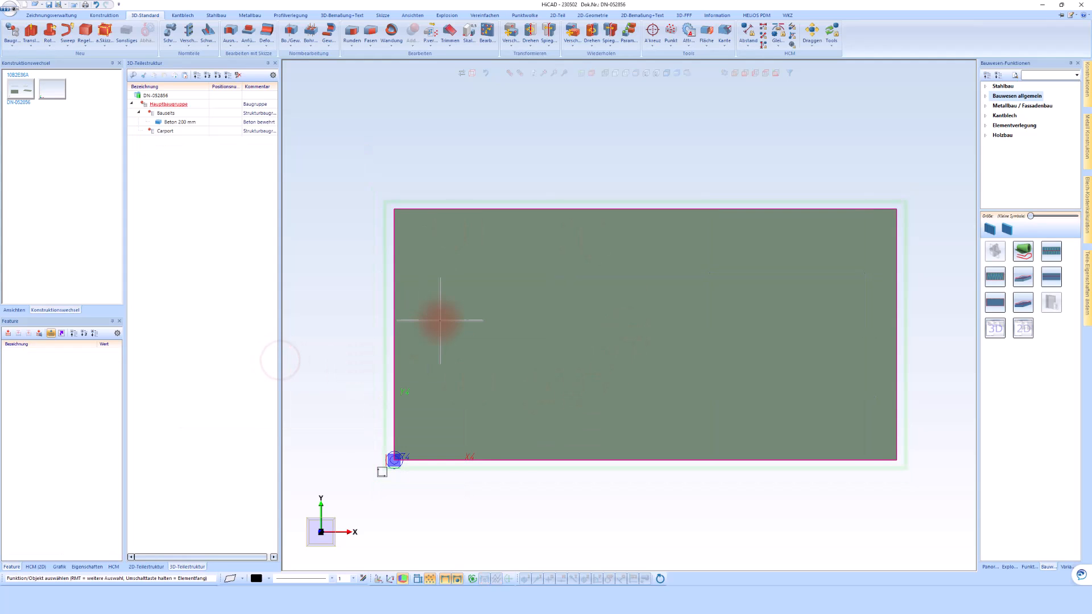
# Define a working plane on the narrow end face of the concrete slab in the axonometric view.
pyautogui.scroll(-4, 439, 320)
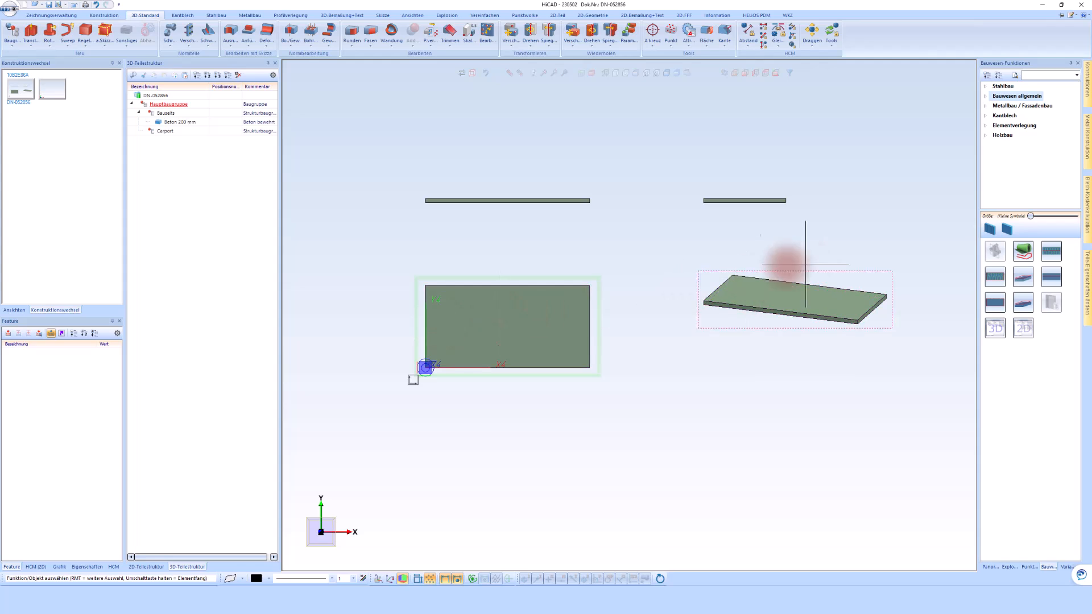
pyautogui.scroll(2, 763, 287)
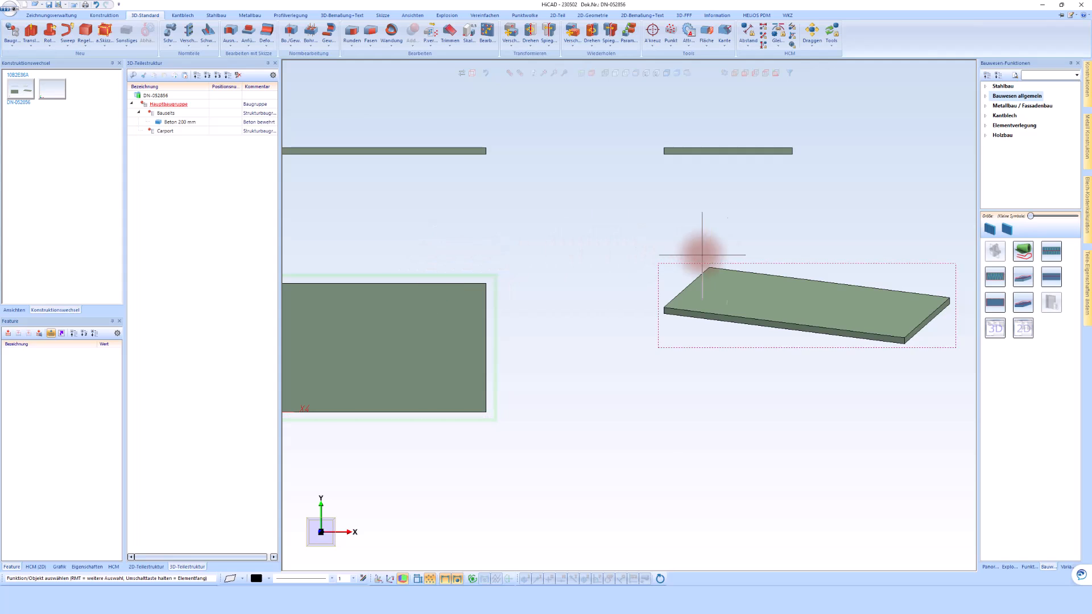
pyautogui.click(761, 305)
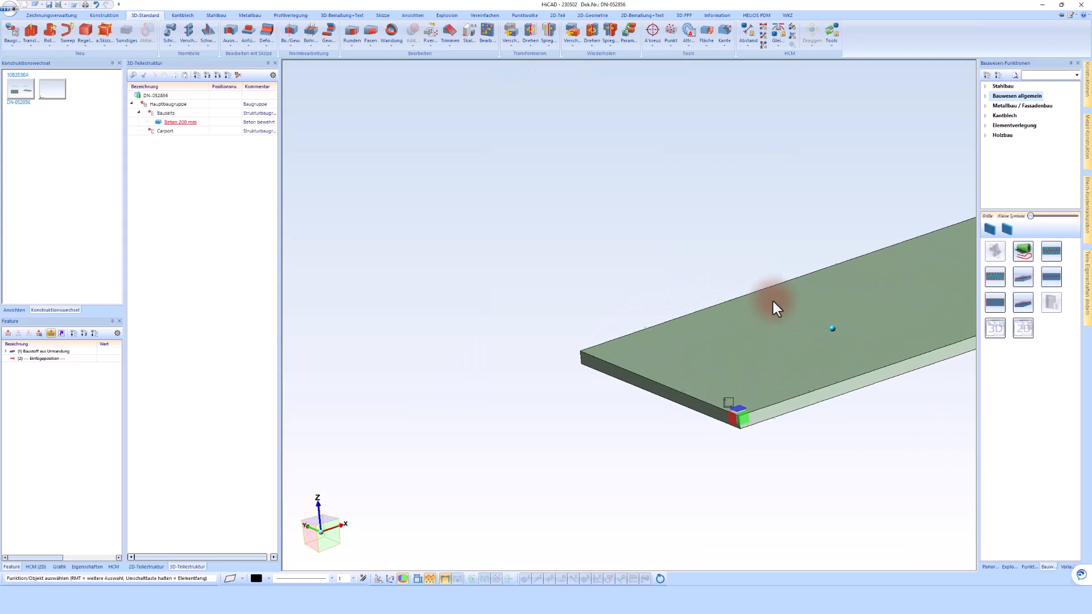
pyautogui.click(672, 303)
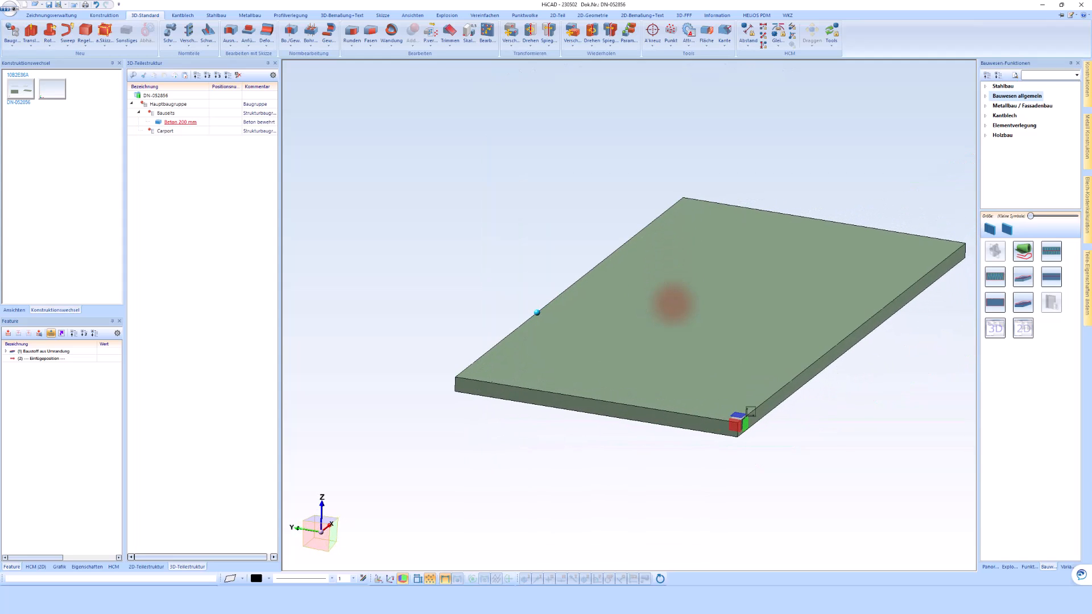
pyautogui.click(672, 303)
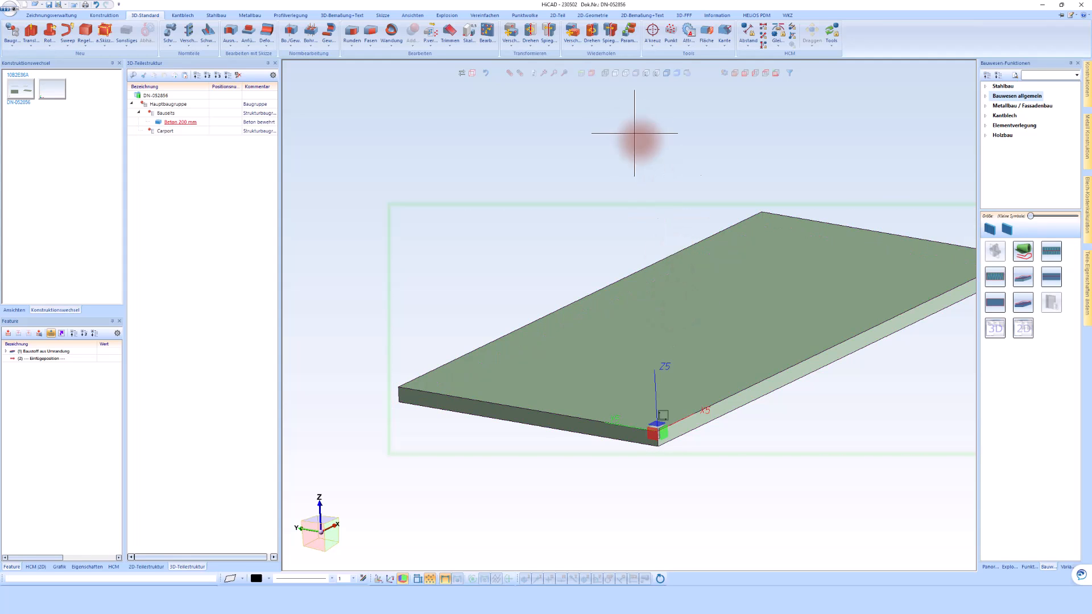
pyautogui.click(582, 75)
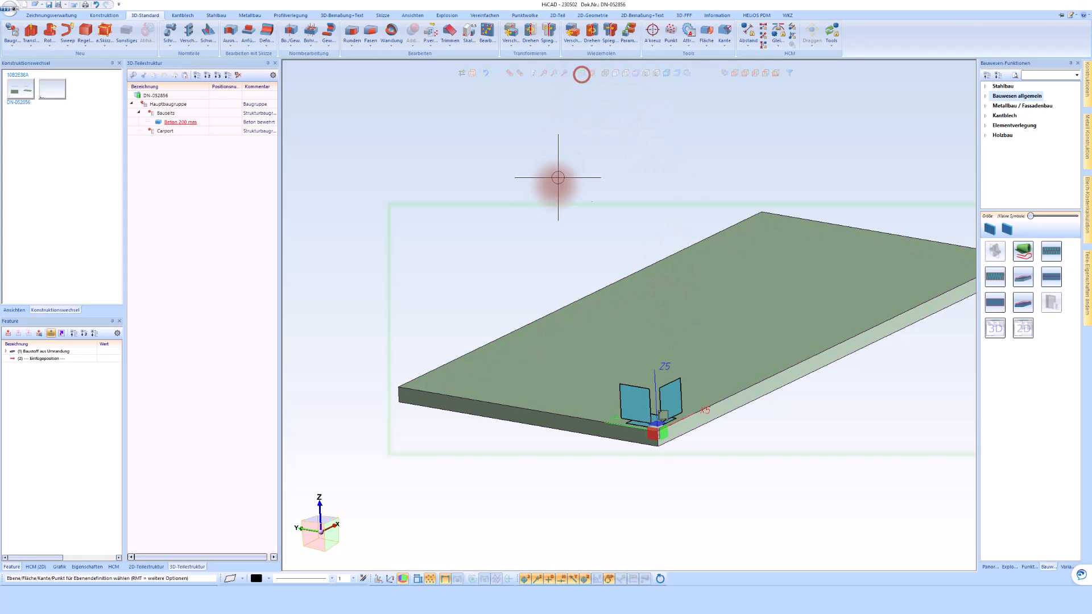
pyautogui.scroll(1, 412, 403)
pyautogui.scroll(2, 413, 403)
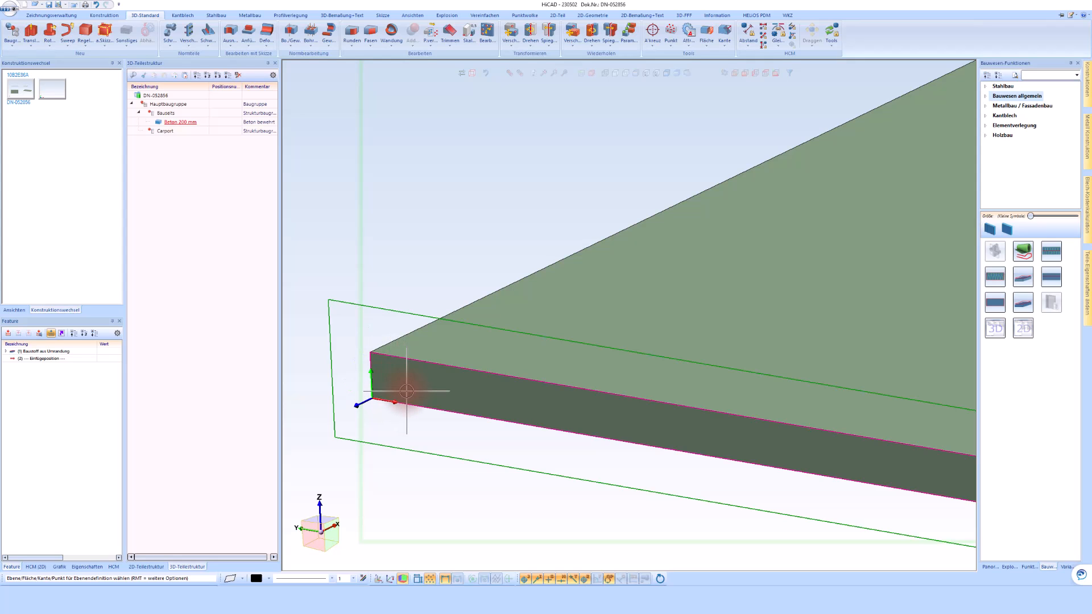
pyautogui.click(416, 391)
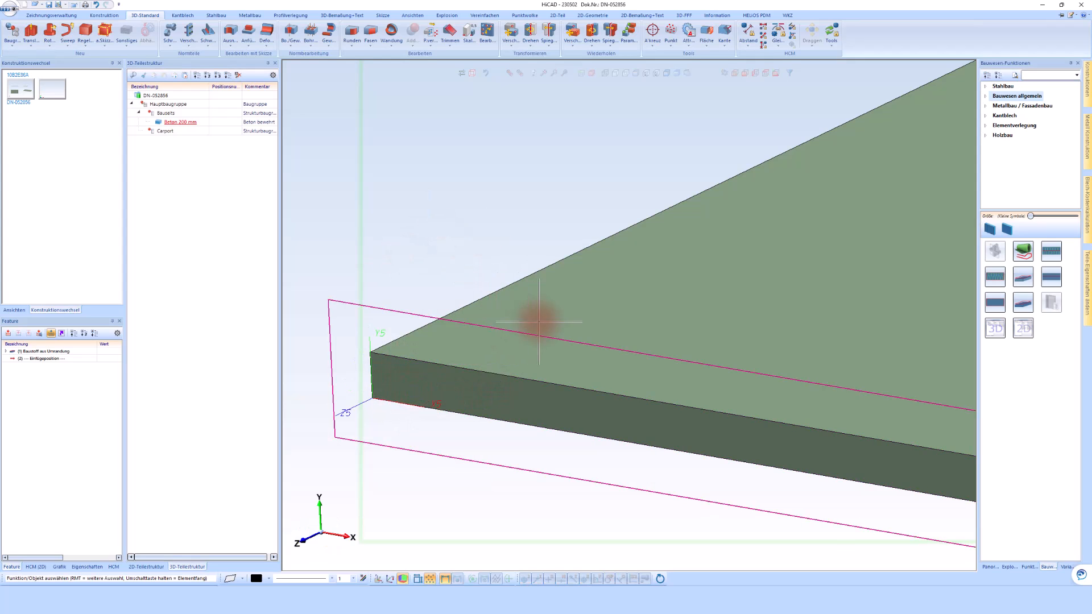
pyautogui.scroll(-4, 534, 328)
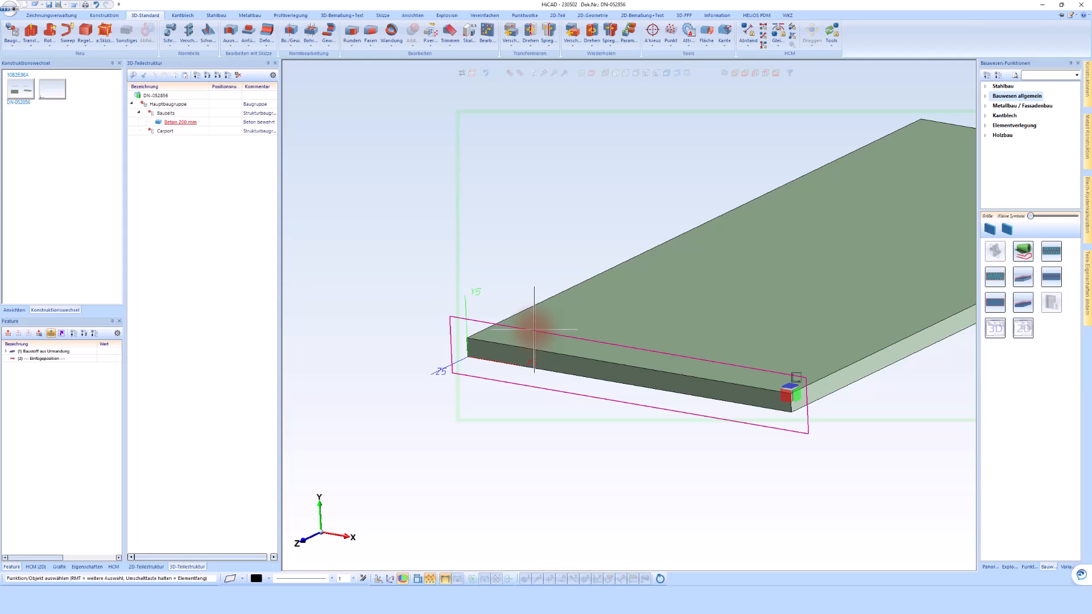
# Start a new steel profile and choose the HEA 200 (DIN 1025-3) cross-section in S235JR.
pyautogui.click(216, 16)
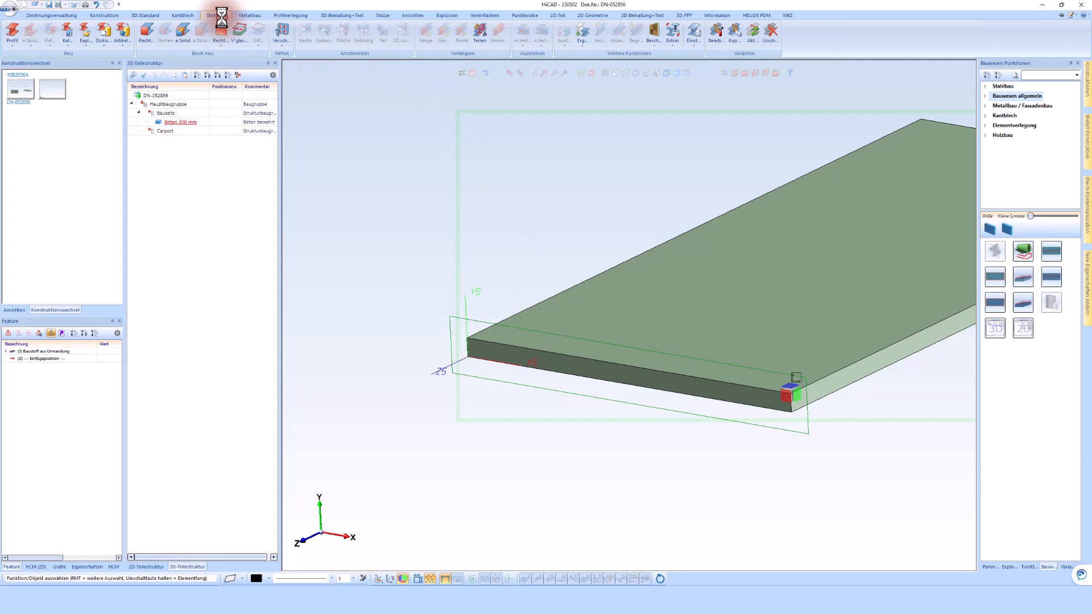
pyautogui.click(12, 30)
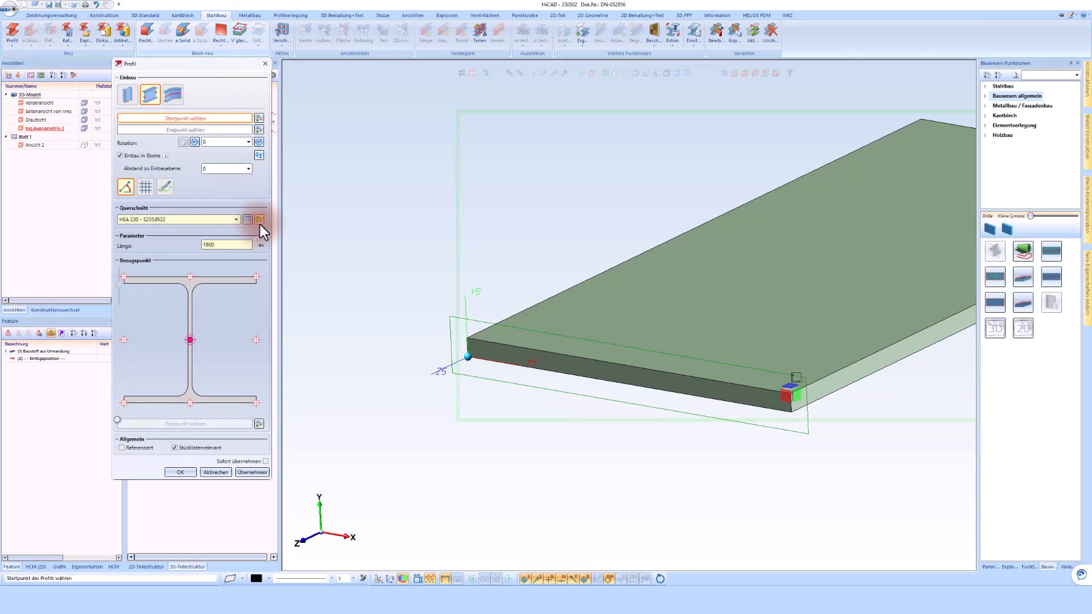
pyautogui.click(247, 219)
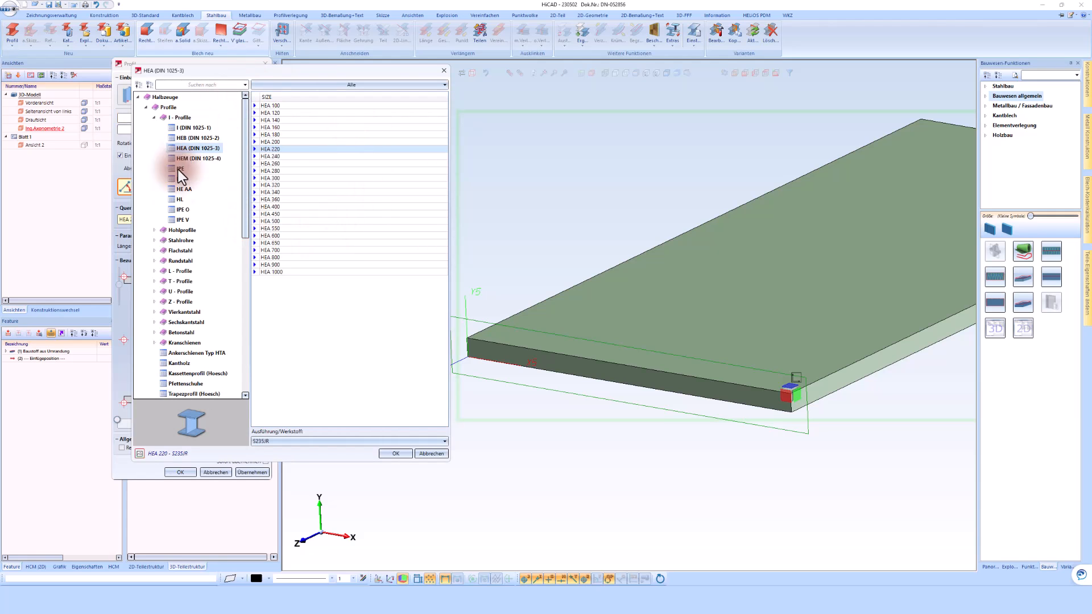
pyautogui.click(275, 141)
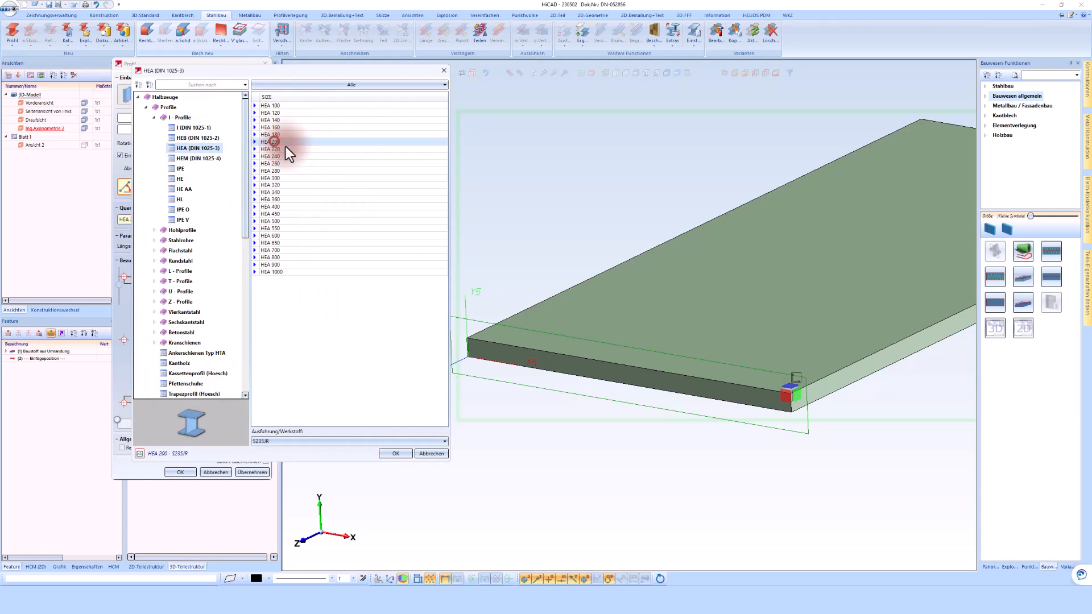
pyautogui.click(384, 440)
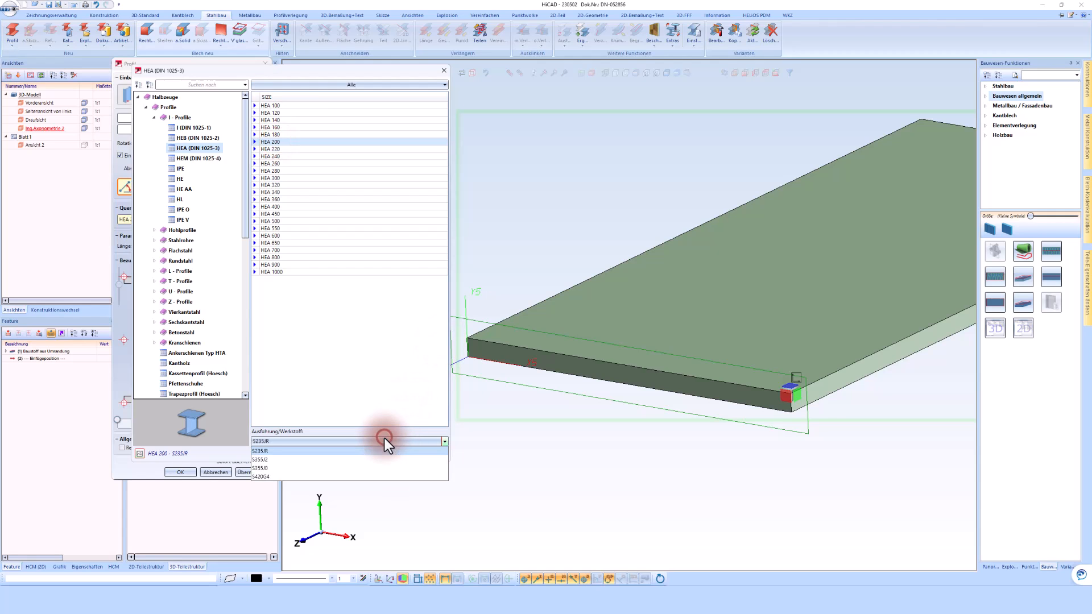
pyautogui.click(388, 411)
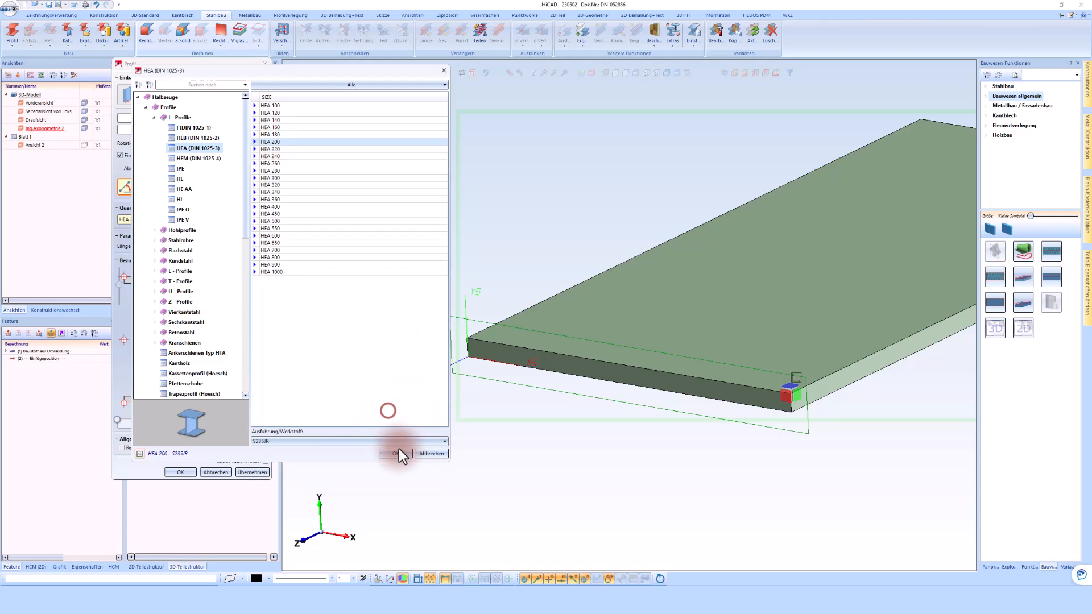
pyautogui.click(396, 455)
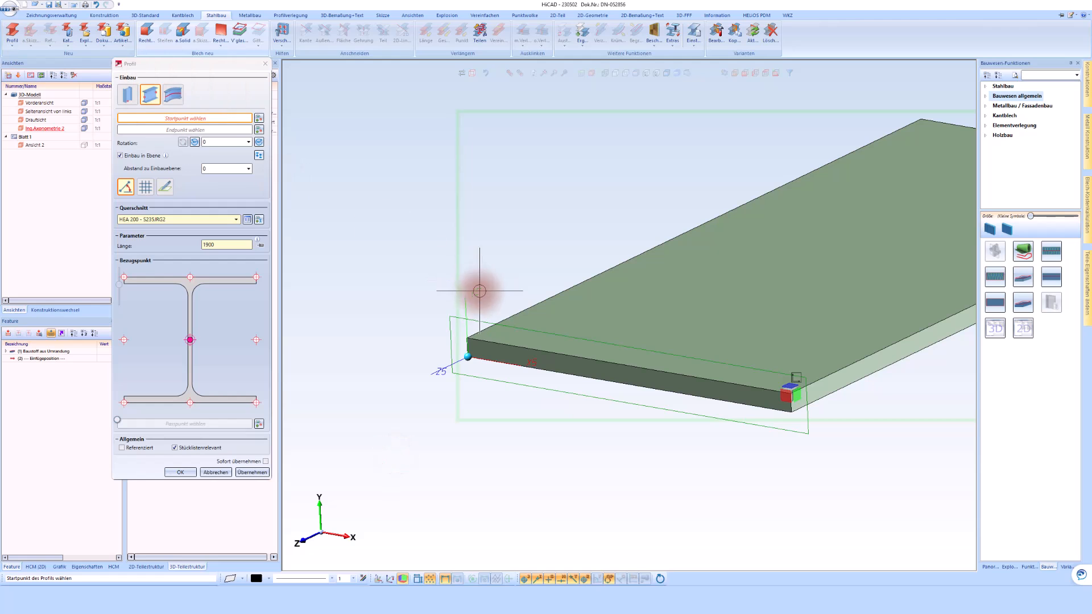
# Draw a vertical 2600 mm HEA 200 column on the slab's top edge near the working plane's origin, rotated -90 degrees.
pyautogui.scroll(2, 499, 323)
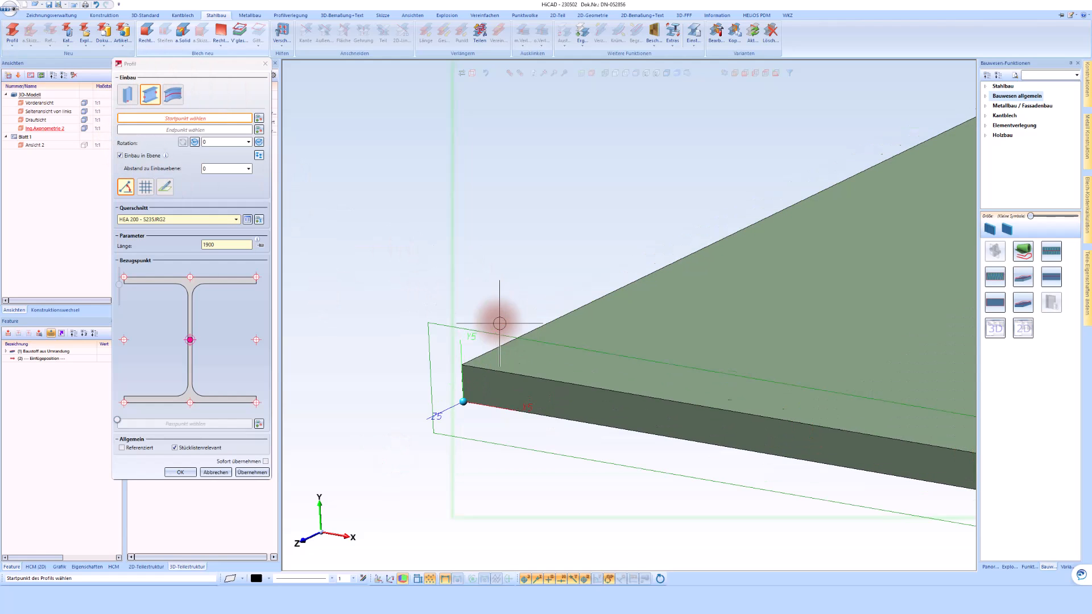
pyautogui.click(522, 367)
pyautogui.scroll(-2, 519, 267)
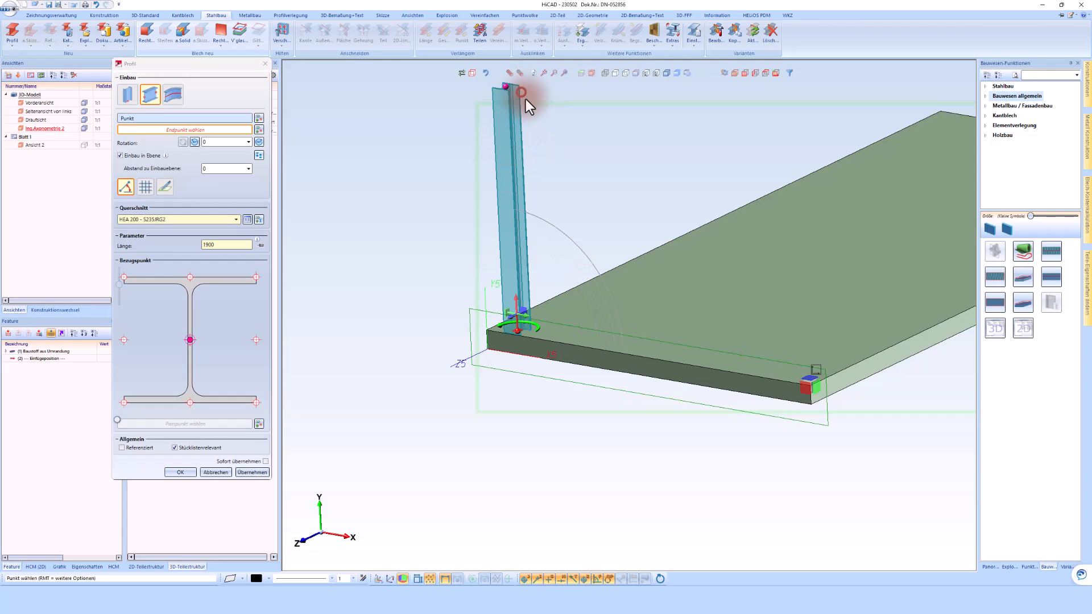
pyautogui.click(519, 92)
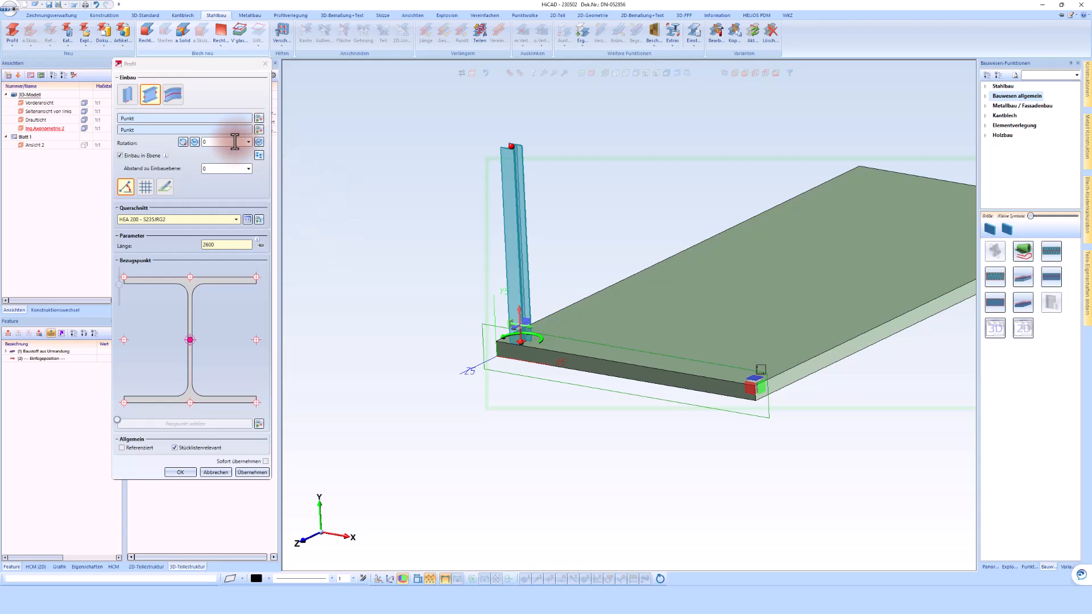
pyautogui.click(195, 142)
pyautogui.scroll(3, 517, 319)
pyautogui.scroll(-4, 487, 334)
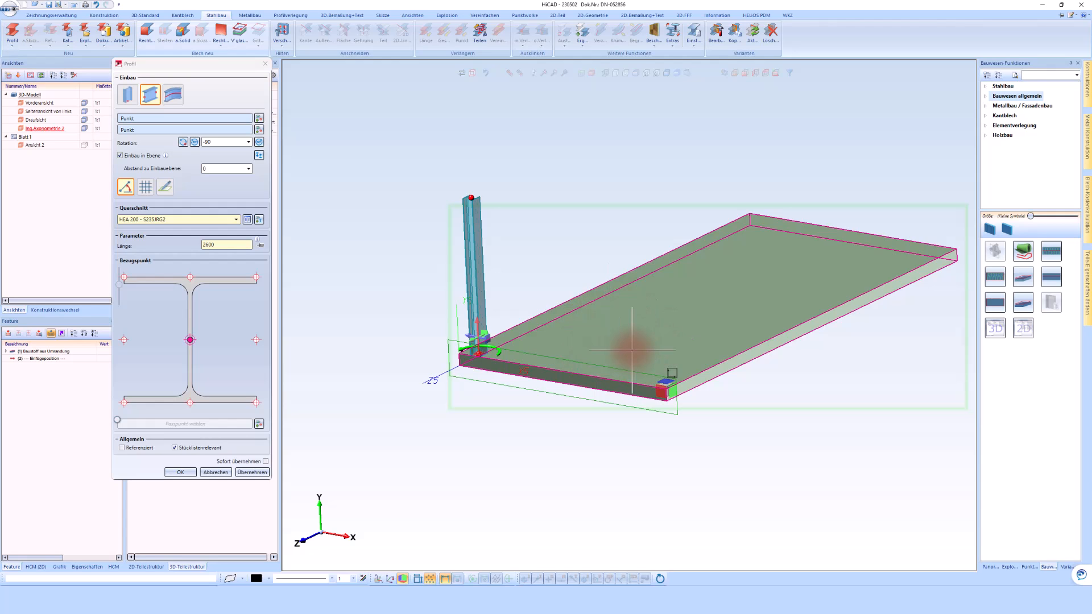
# Add a second vertical HEA 200 column 3000 mm long at the edge's other end and a 4000 mm beam from the first column's head.
pyautogui.click(641, 370)
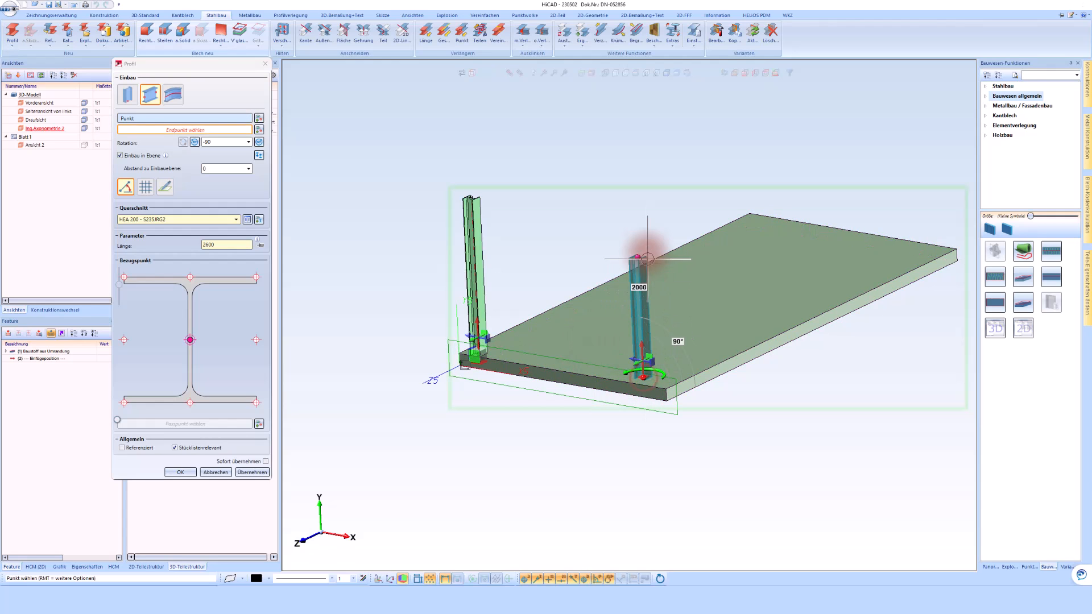
pyautogui.middleClick(566, 234)
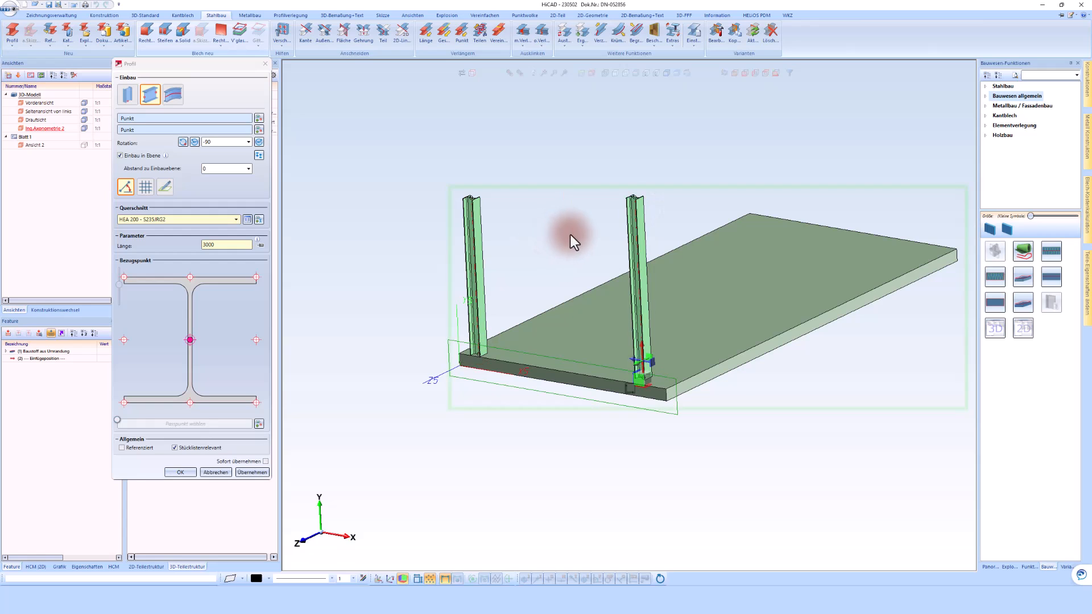
pyautogui.click(466, 199)
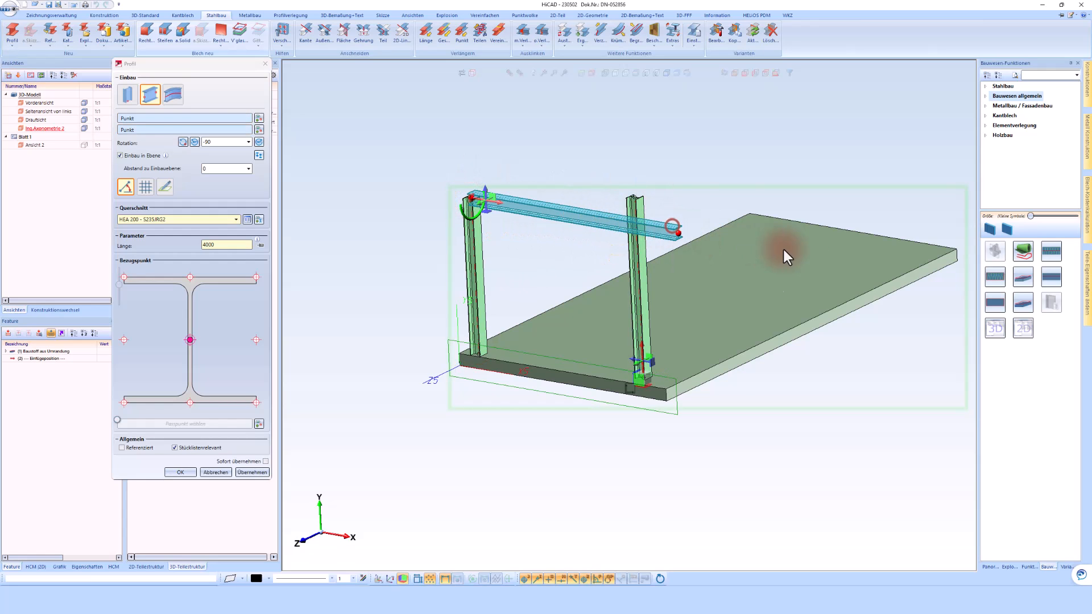
pyautogui.click(621, 161)
pyautogui.middleClick(622, 164)
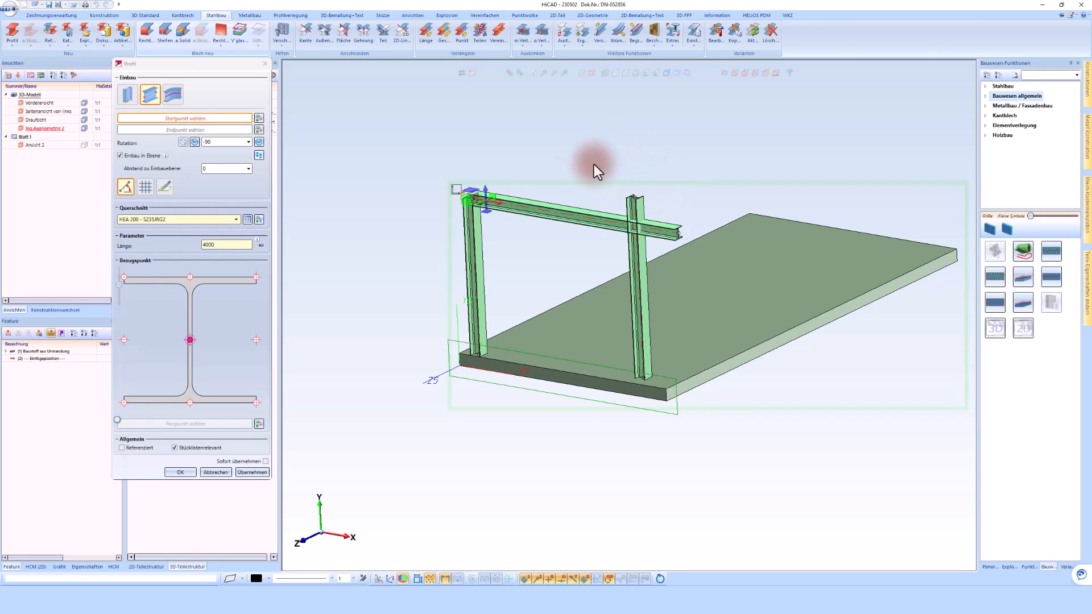
pyautogui.middleClick(596, 163)
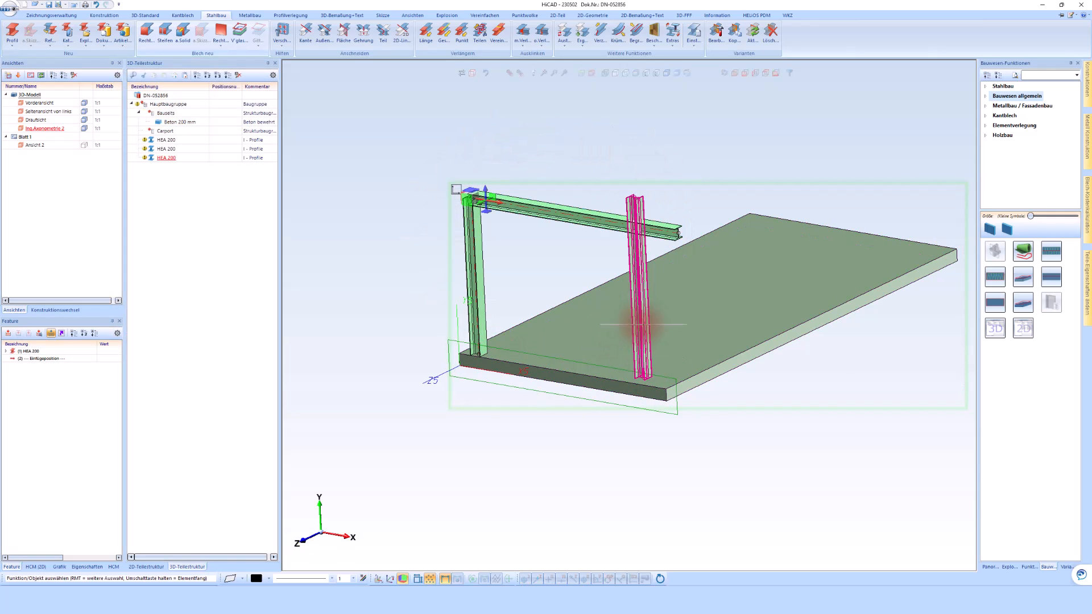
# Move the three HEA 200 profiles into the Carport assembly and expand it in the part structure.
pyautogui.click(168, 148)
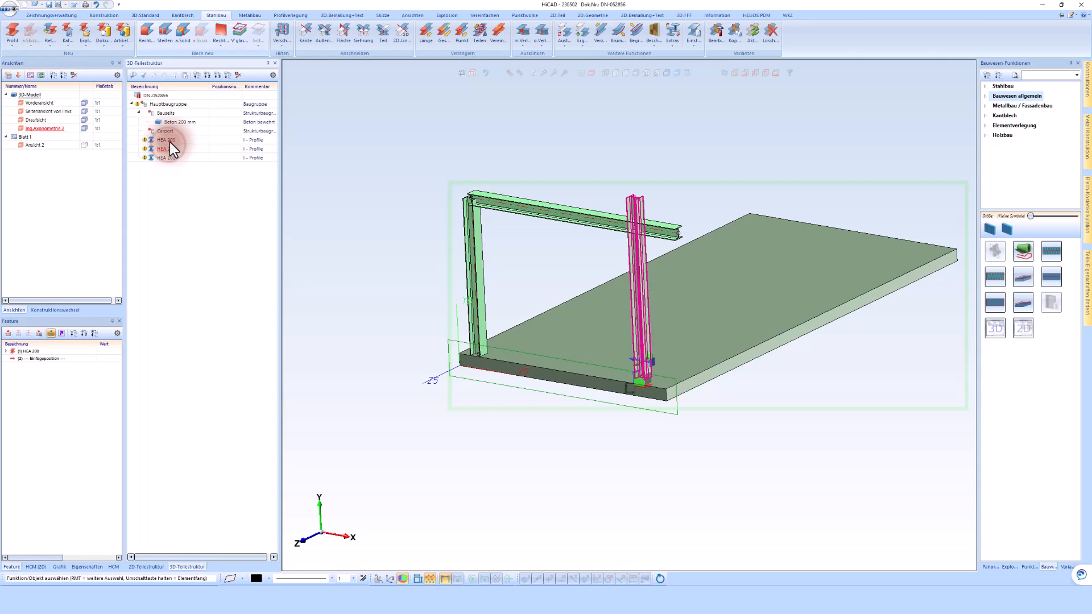
pyautogui.click(169, 142)
pyautogui.keyDown('shift'); pyautogui.click(161, 158); pyautogui.keyUp('shift')
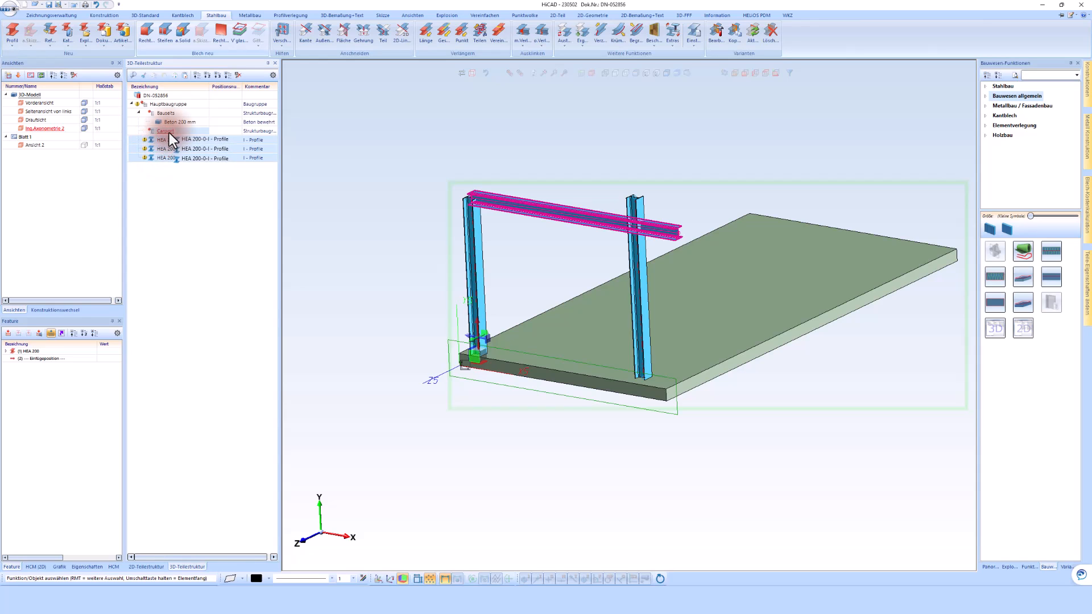
pyautogui.click(169, 132)
pyautogui.click(140, 131)
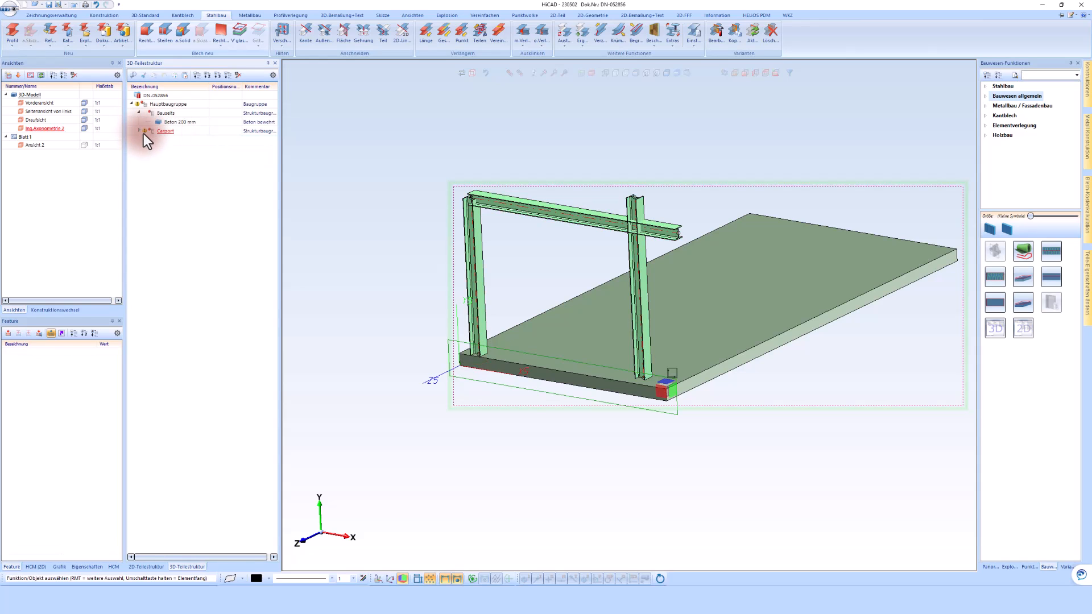
pyautogui.click(140, 133)
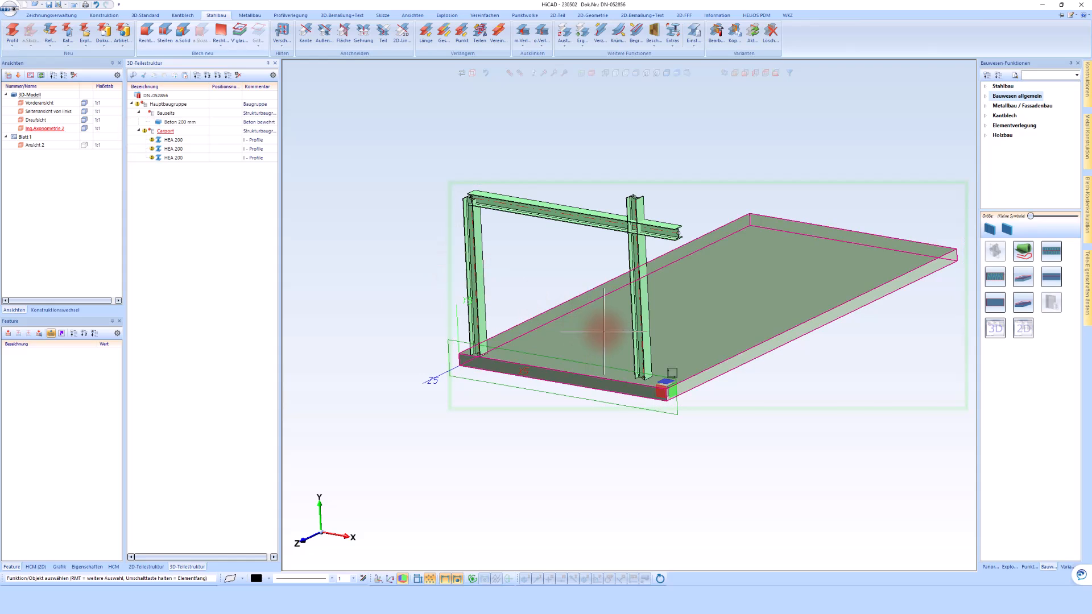
# Change the first column's cross-section to HEA 180 through its profile feature.
pyautogui.scroll(-5, 646, 330)
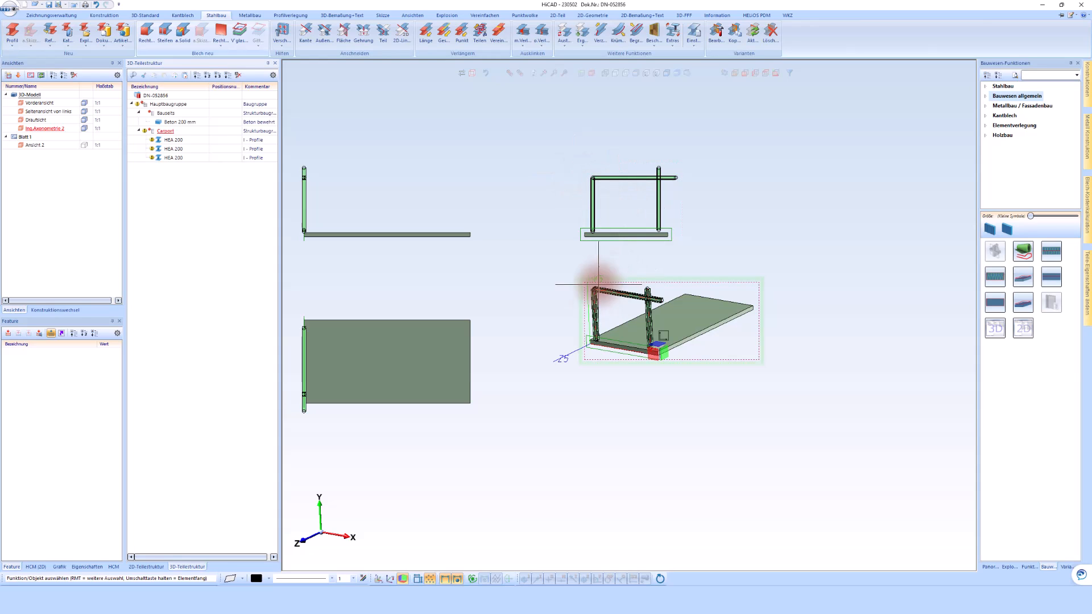
pyautogui.click(594, 319)
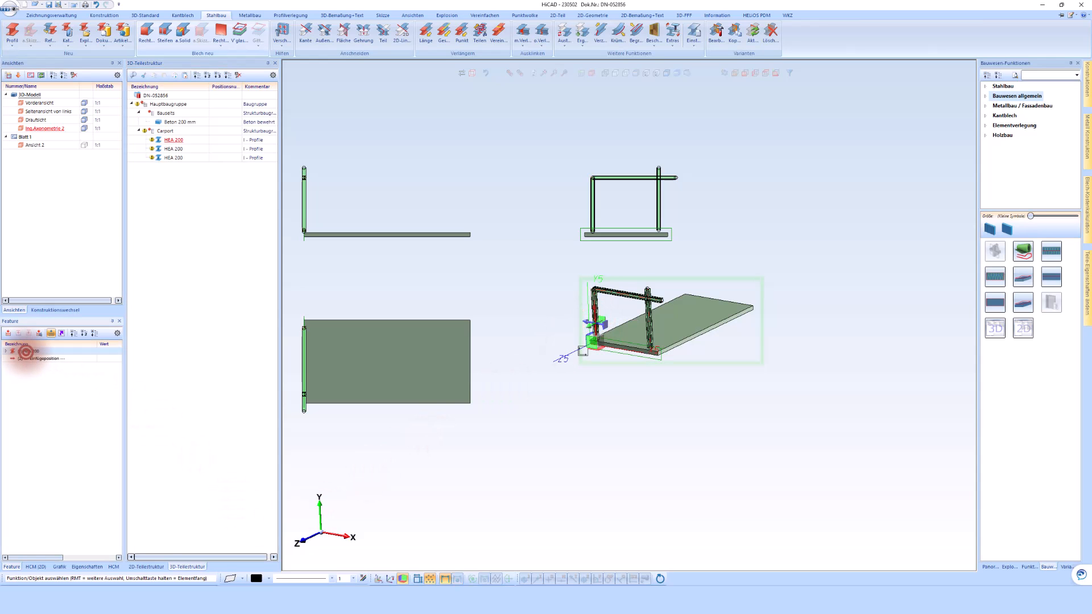
pyautogui.doubleClick(26, 352)
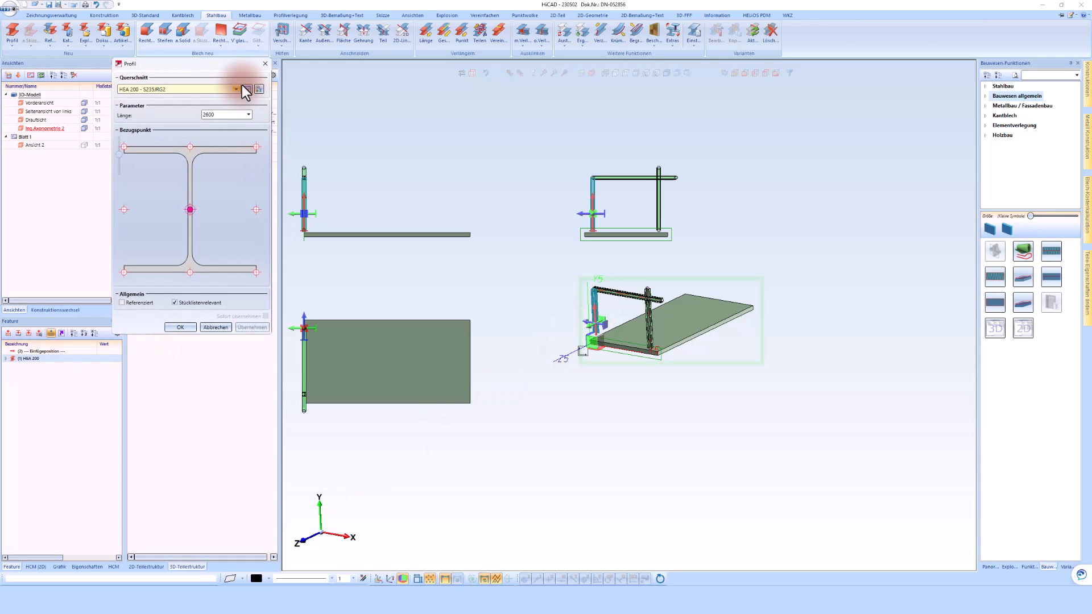
pyautogui.click(247, 89)
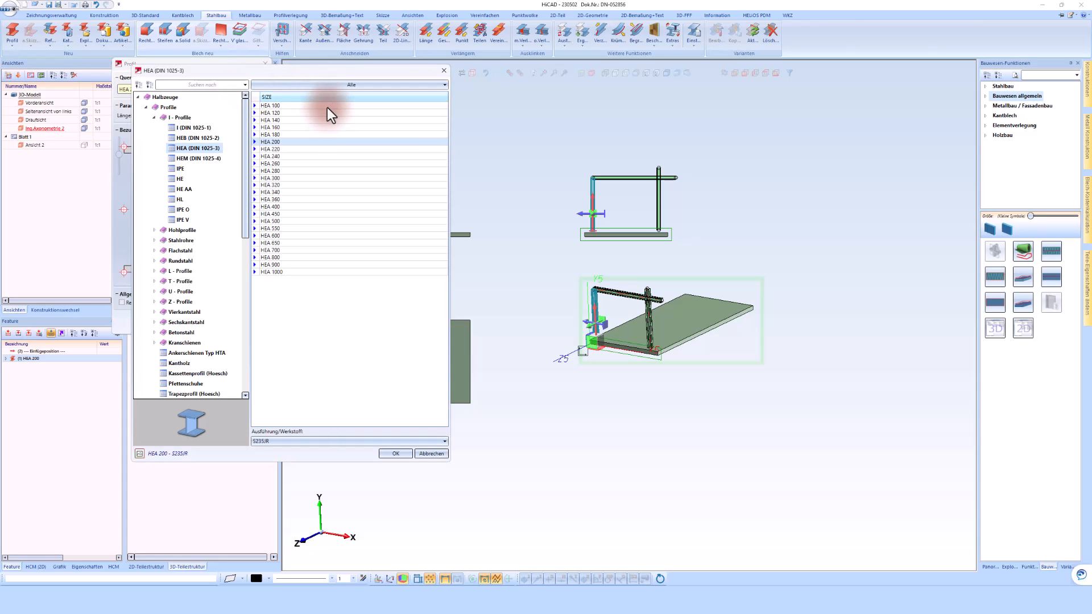
pyautogui.click(395, 453)
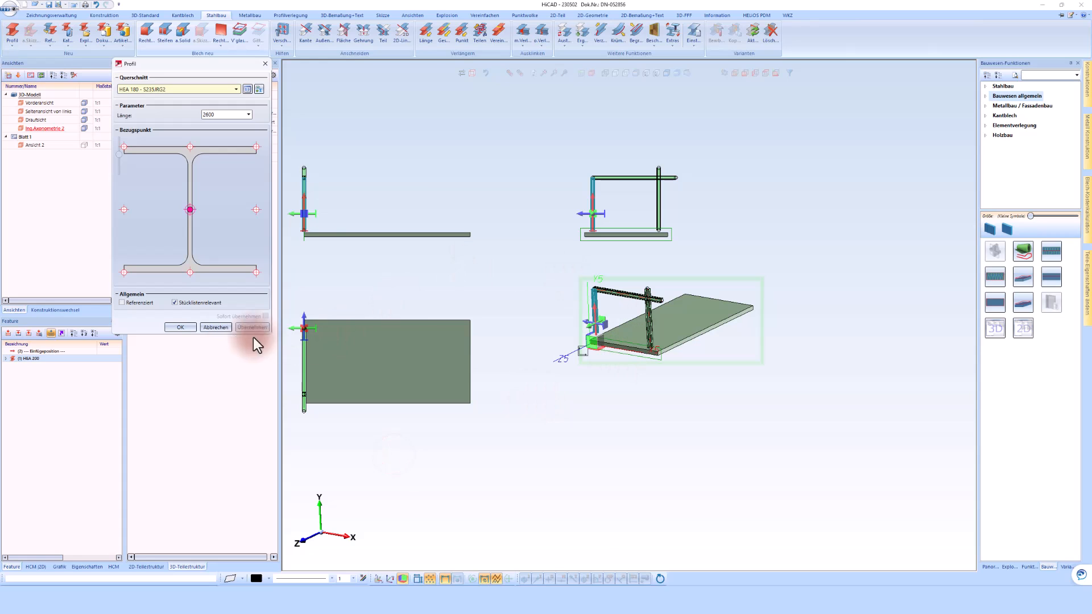
pyautogui.click(180, 330)
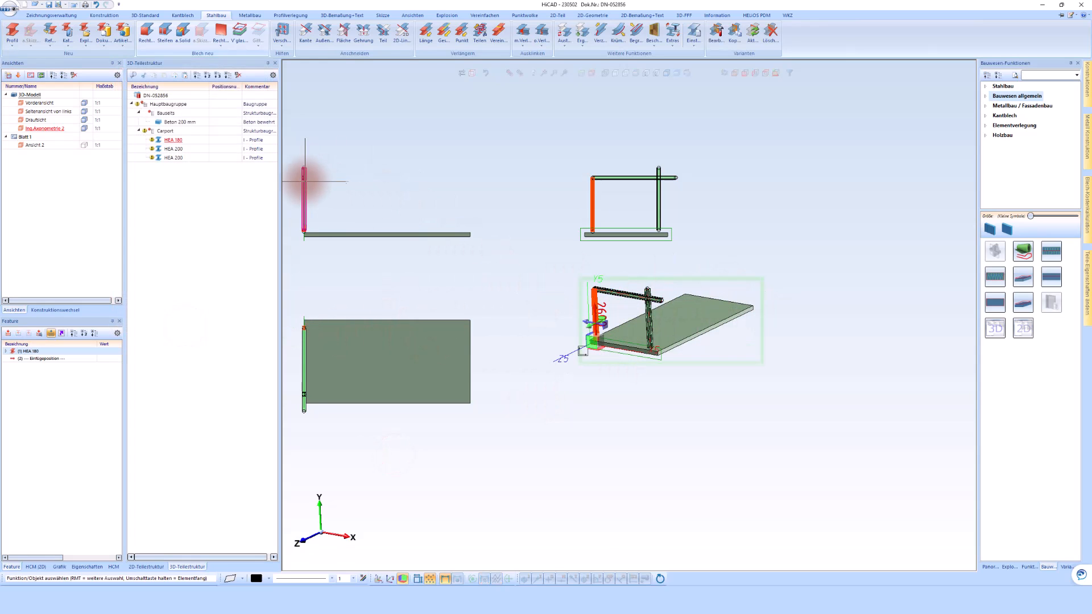
# Change the second, 3000 mm long column's cross-section to HEA 180 through its profile feature.
pyautogui.click(650, 318)
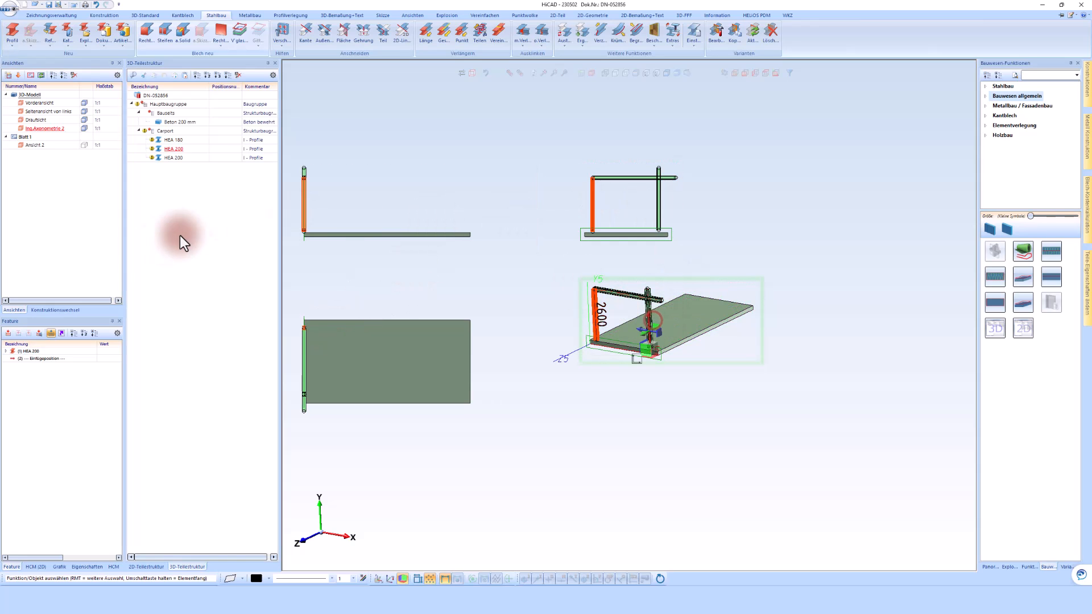
pyautogui.doubleClick(31, 352)
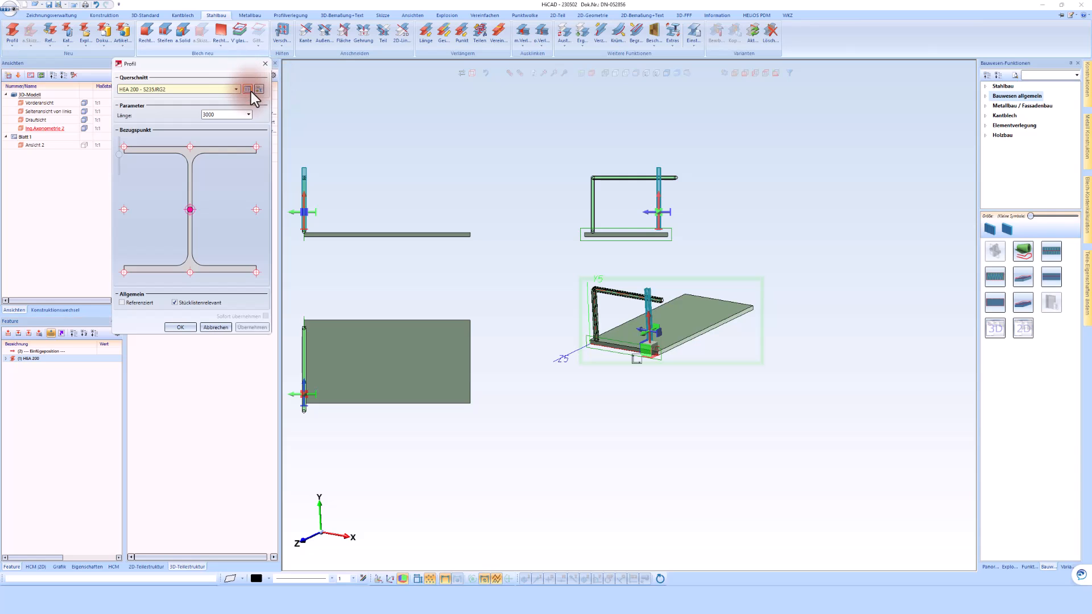
pyautogui.click(248, 89)
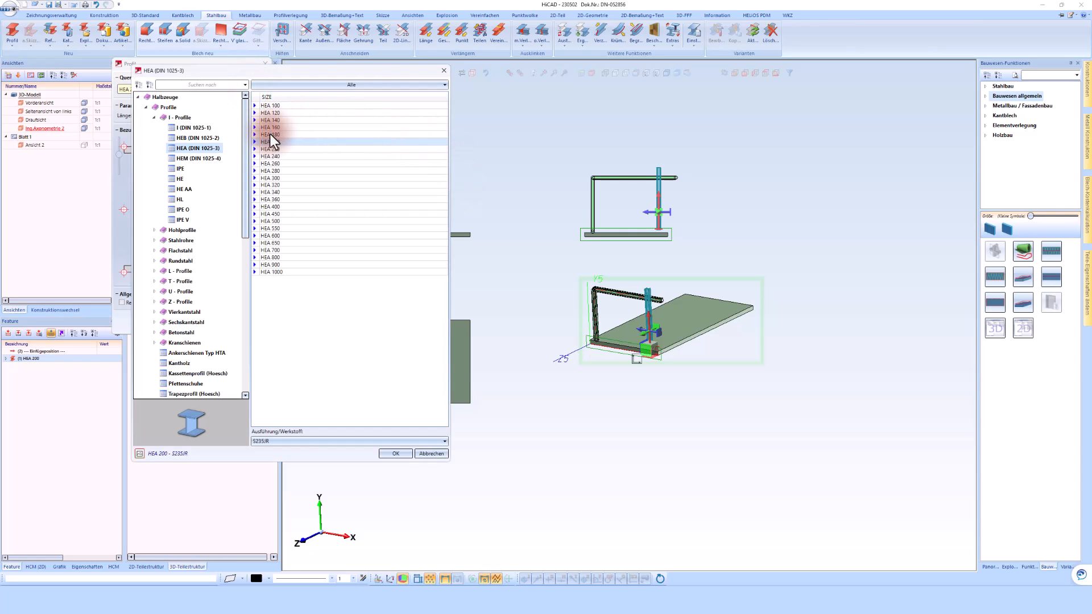
pyautogui.doubleClick(271, 134)
pyautogui.click(178, 328)
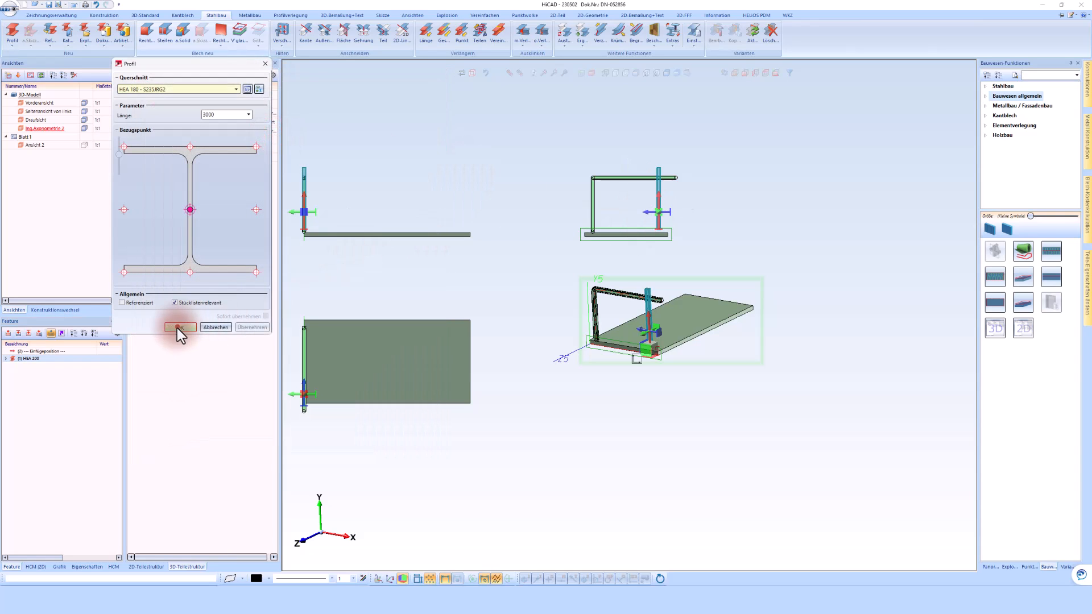
# Change the horizontal beam's cross-section to IPE 200 through its profile feature.
pyautogui.click(616, 178)
pyautogui.doubleClick(19, 350)
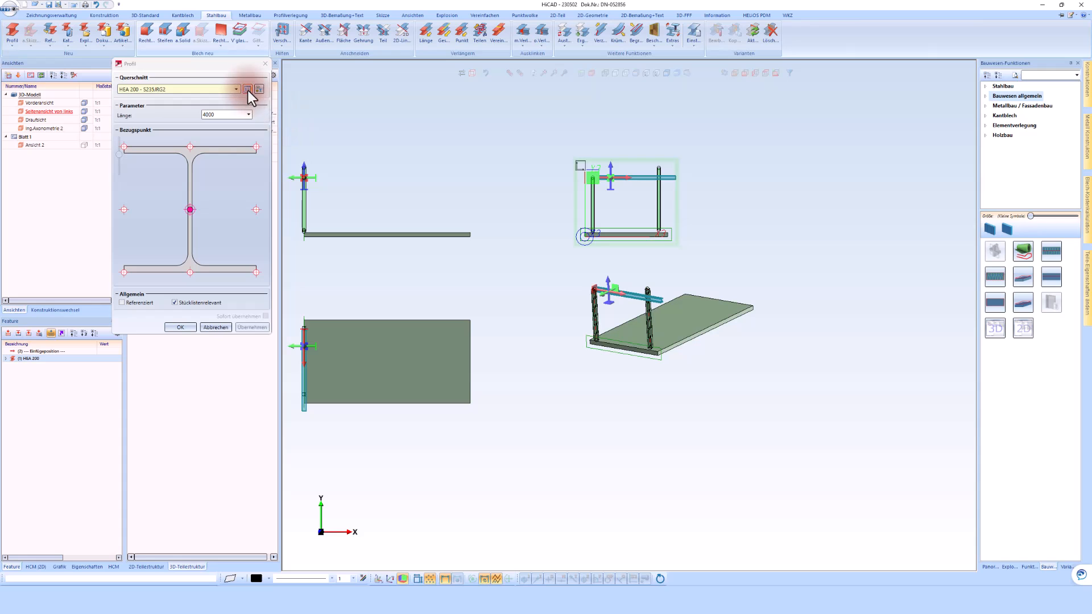
pyautogui.click(247, 90)
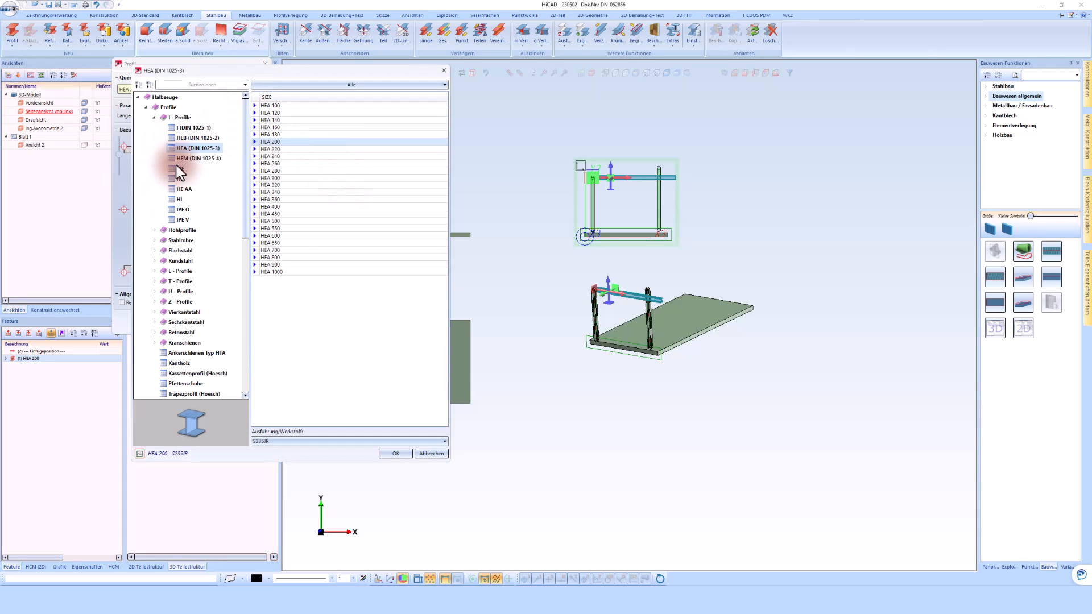
pyautogui.click(176, 167)
pyautogui.doubleClick(276, 149)
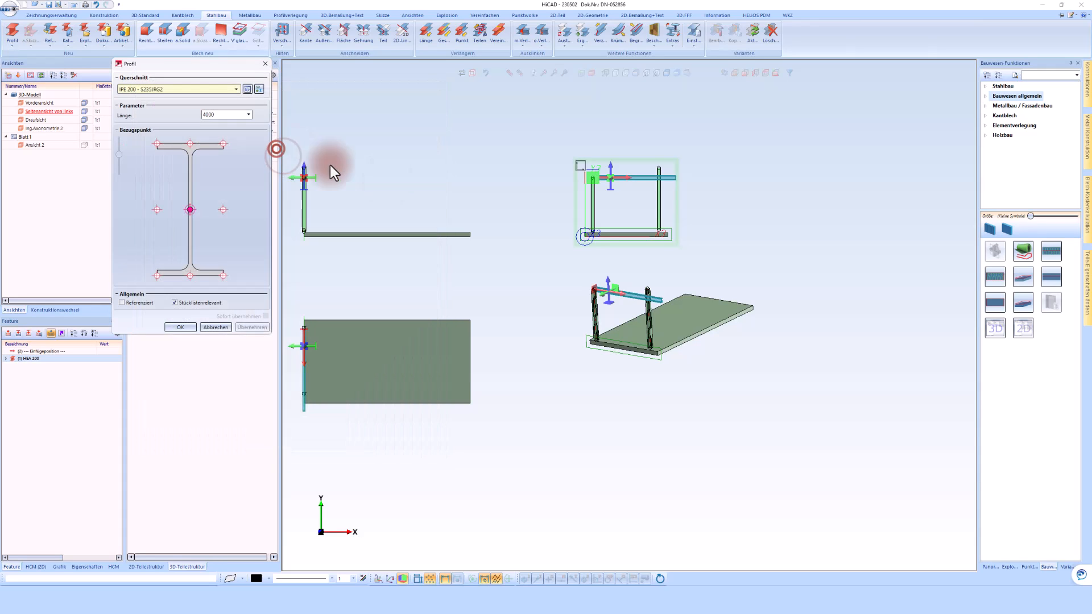
pyautogui.click(187, 332)
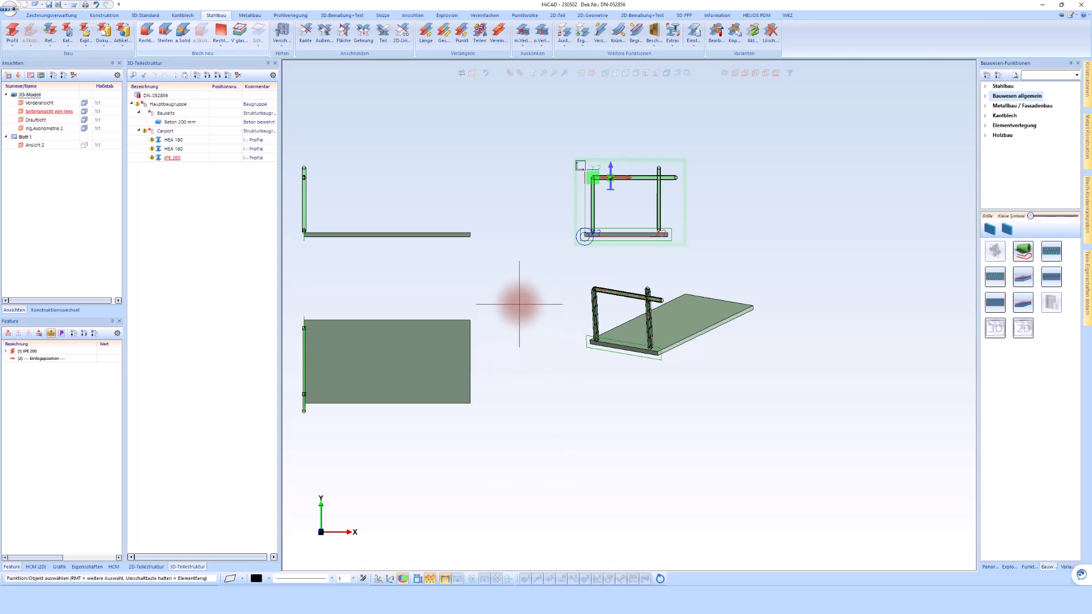
# Activate the plan view (Draufsicht) and switch it from shaded to unshaded line display.
pyautogui.scroll(3, 362, 388)
pyautogui.scroll(-2, 362, 388)
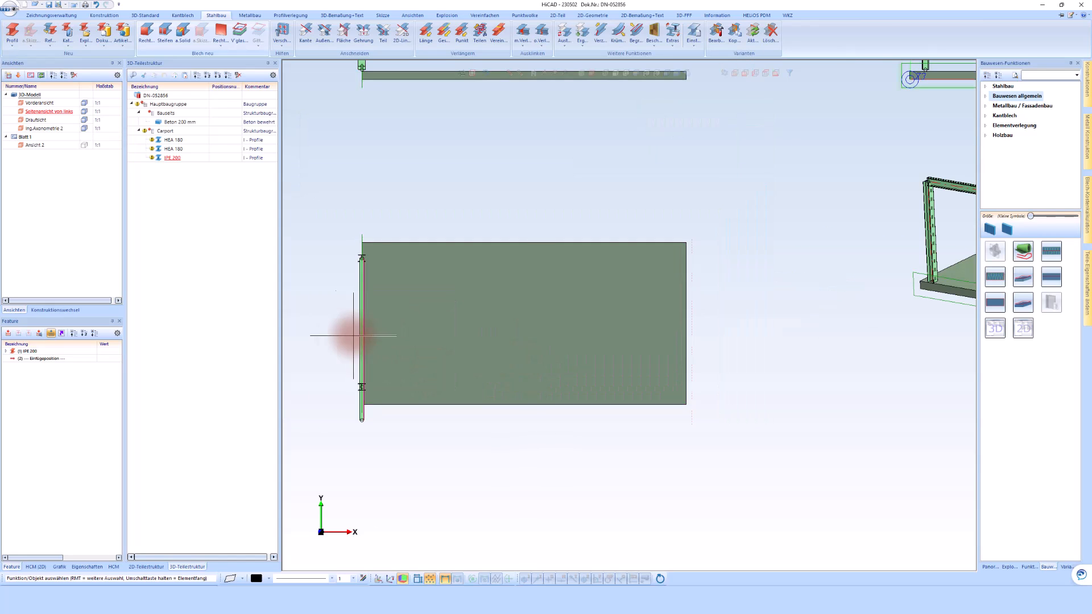
pyautogui.scroll(3, 325, 324)
pyautogui.click(431, 137)
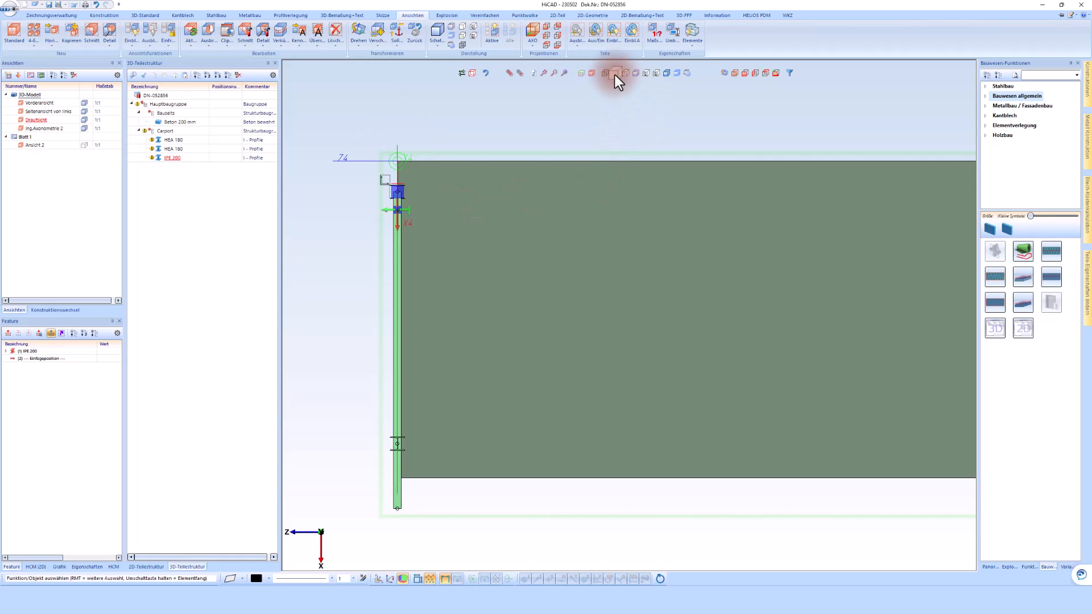
pyautogui.click(615, 74)
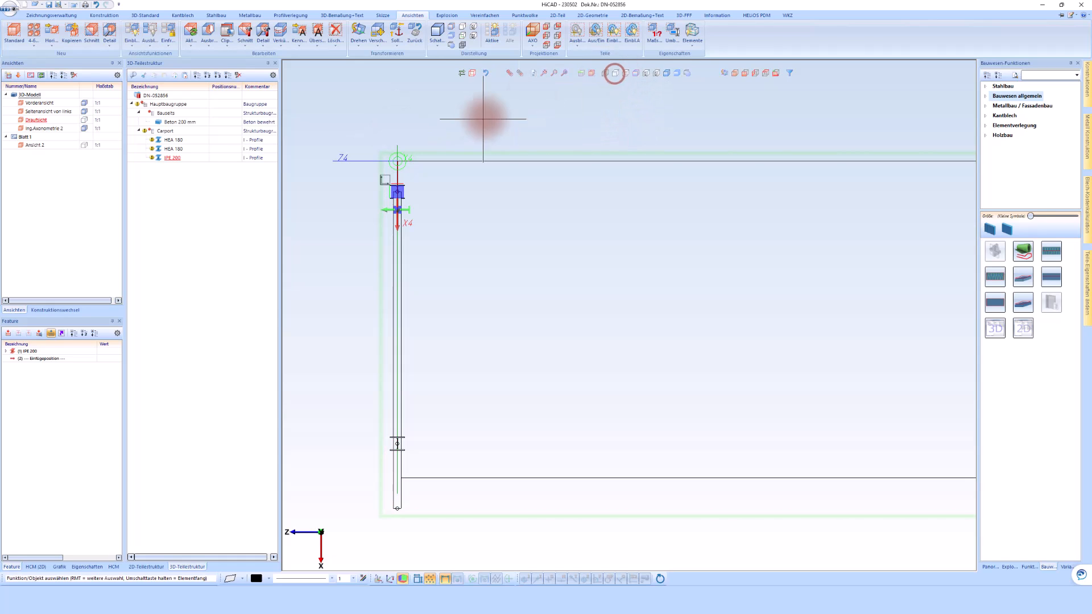
# Move the Carport assembly inward from the slab's short edge in the plan view by a distance of 50+250 mm.
pyautogui.scroll(3, 388, 177)
pyautogui.scroll(1, 389, 177)
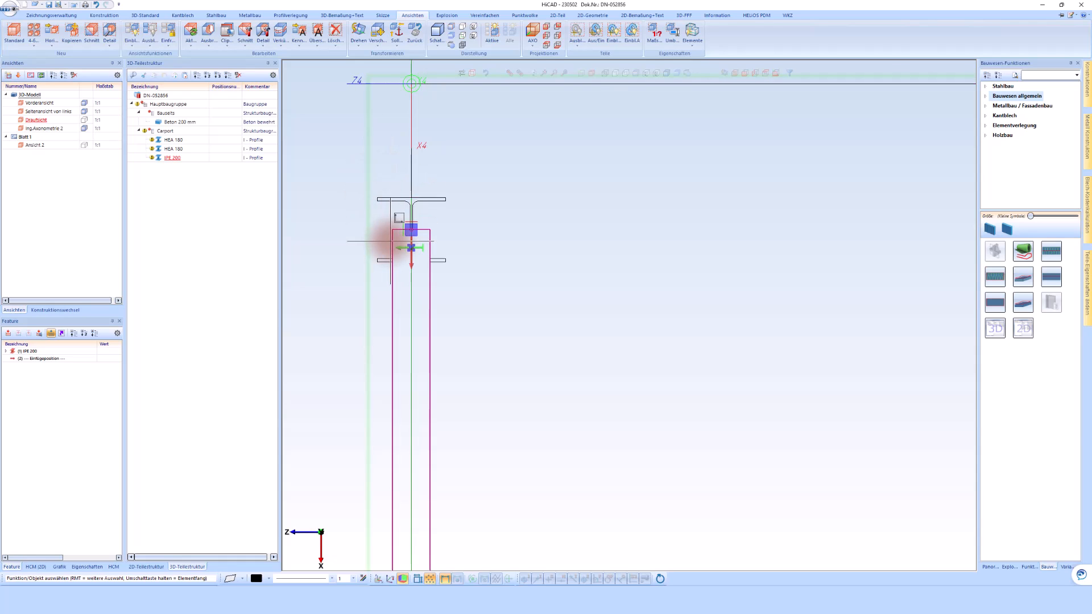
pyautogui.rightClick(390, 241)
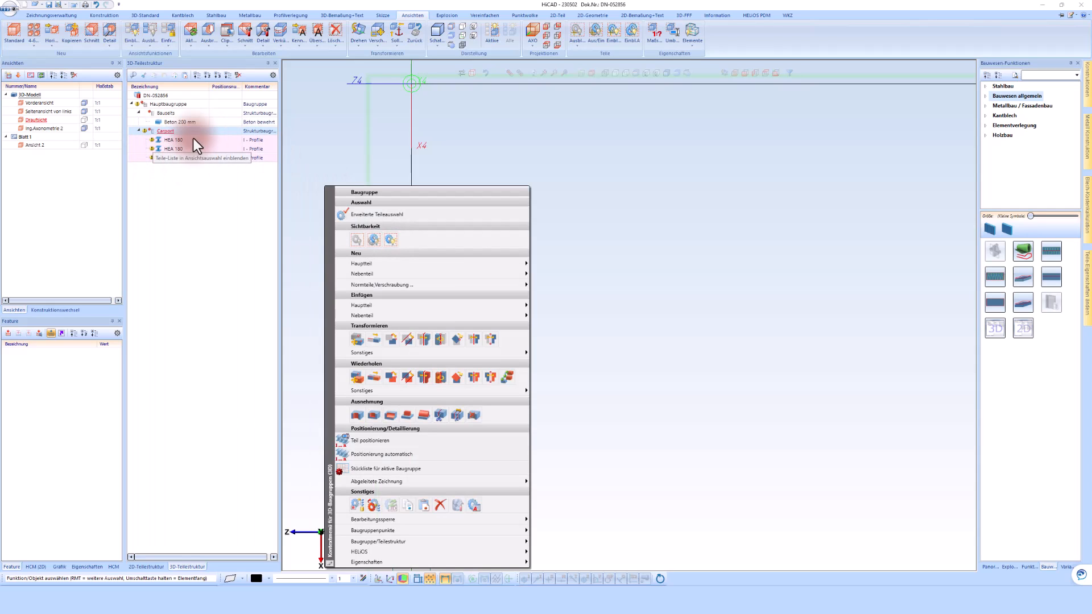
pyautogui.click(407, 339)
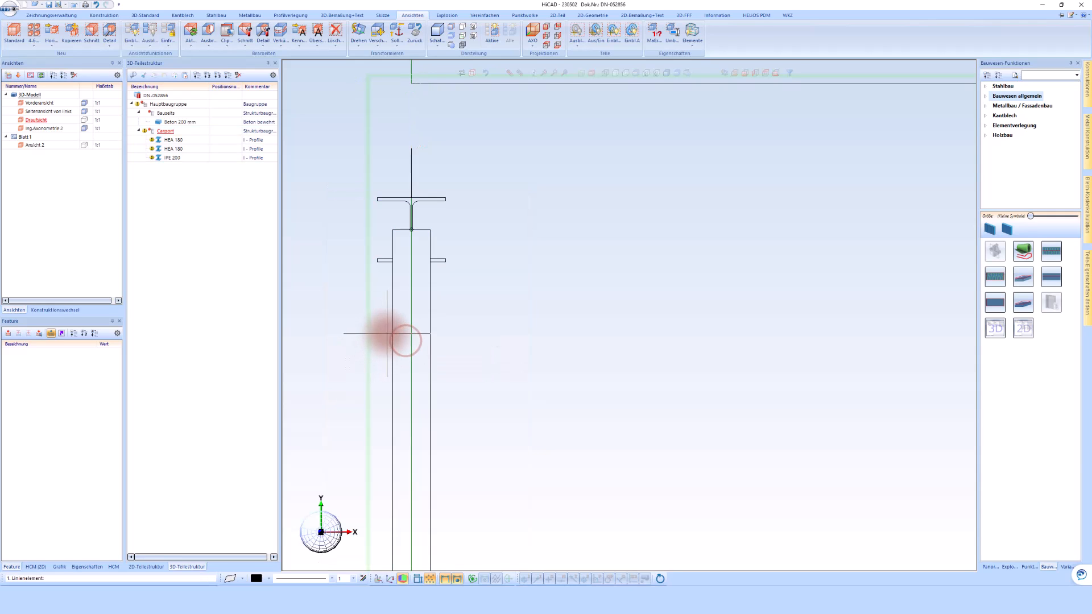
pyautogui.click(391, 334)
pyautogui.click(408, 132)
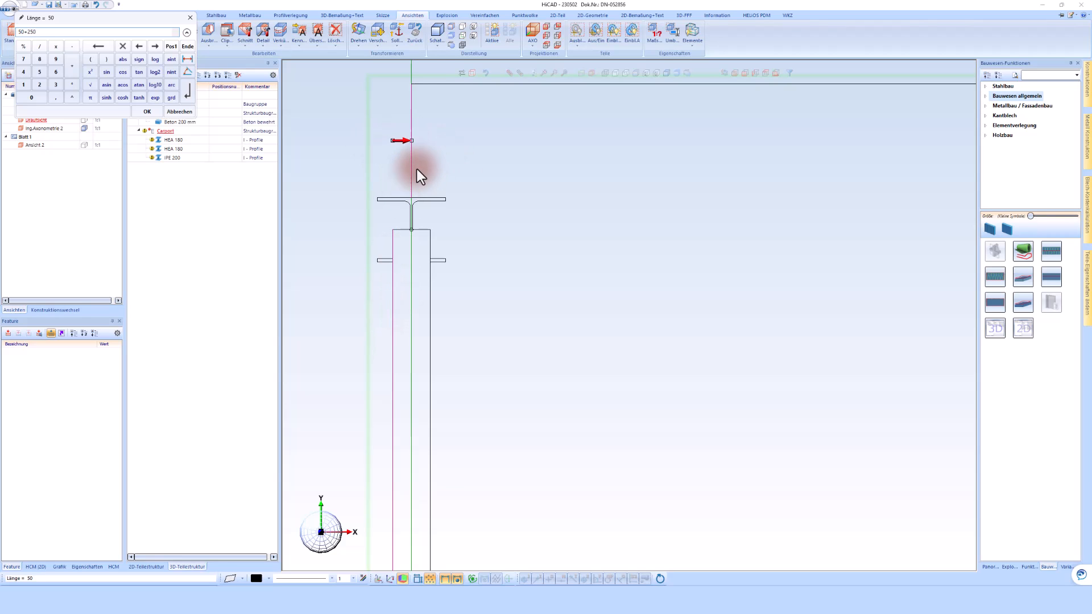
pyautogui.click(148, 112)
pyautogui.click(458, 146)
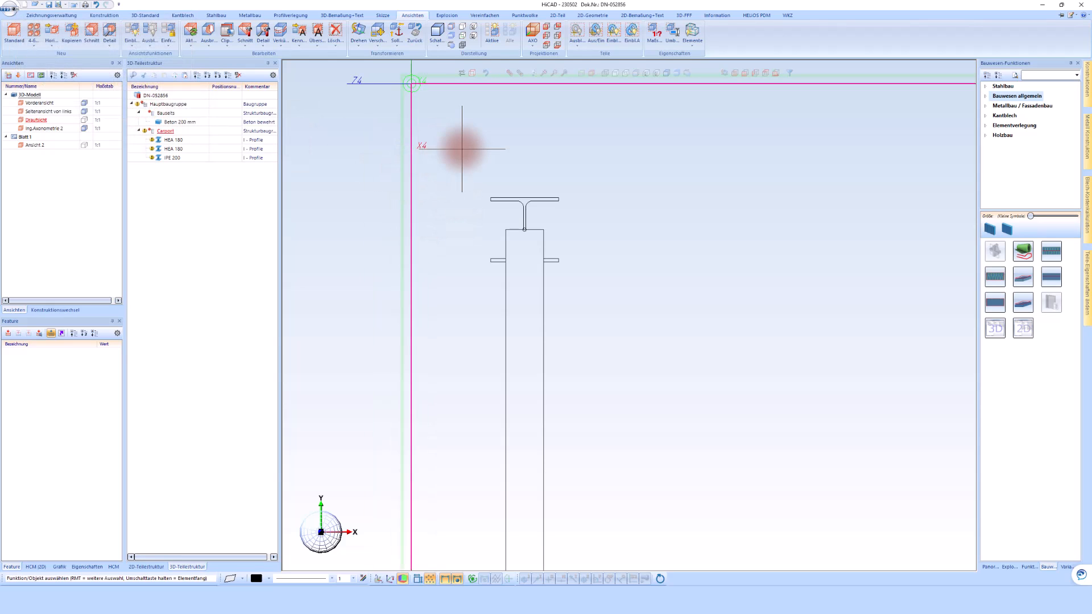
# Dimension the distance from the slab's short edge to the beam's near edge in the plan view.
pyautogui.click(336, 17)
pyautogui.click(13, 37)
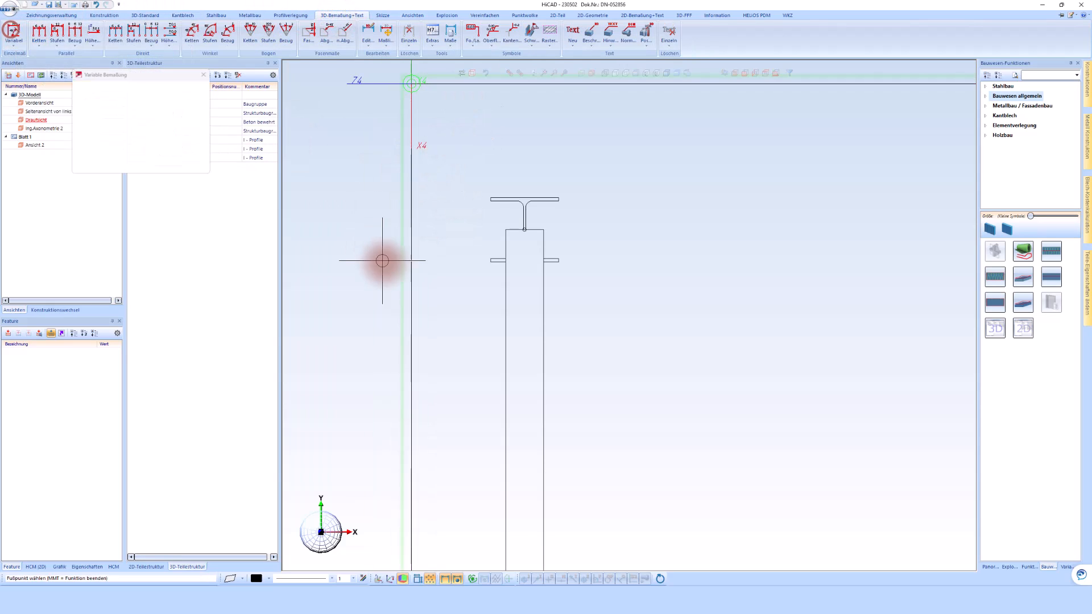
pyautogui.click(411, 281)
pyautogui.scroll(3, 477, 294)
pyautogui.click(442, 284)
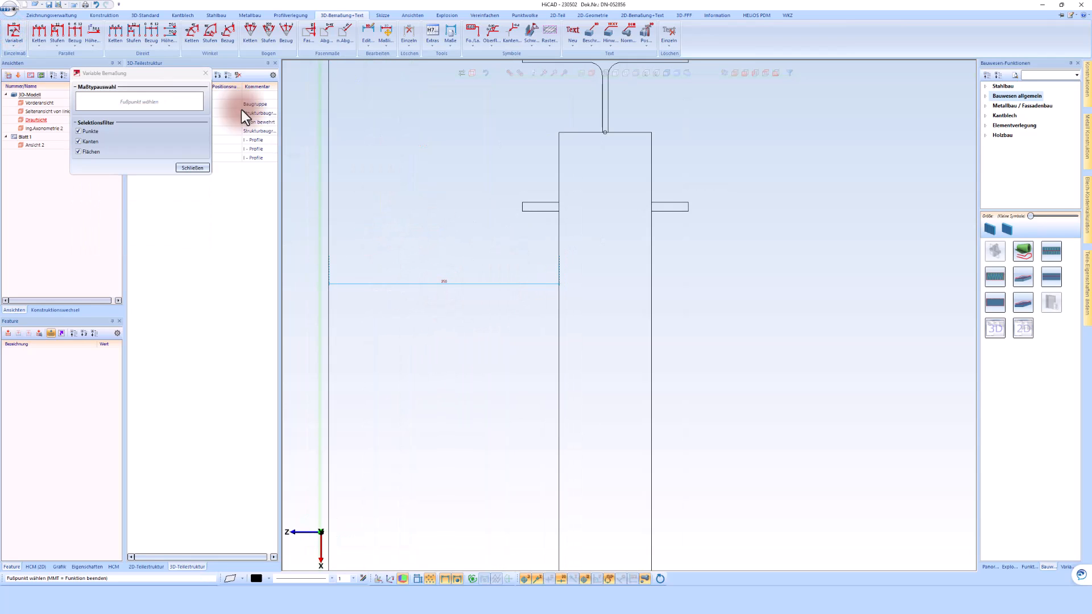
pyautogui.middleClick(335, 197)
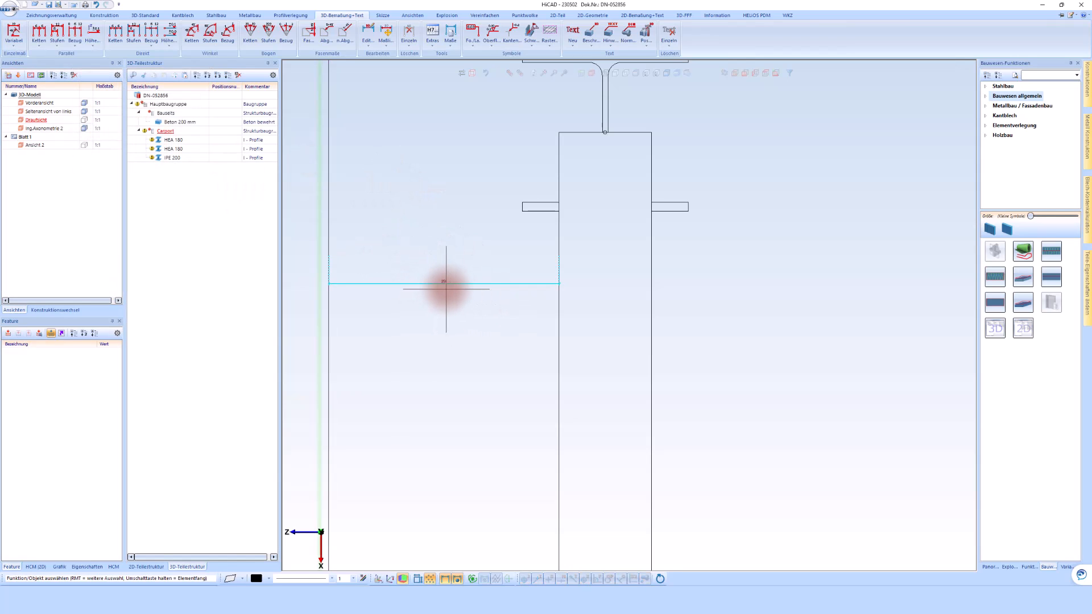
pyautogui.click(455, 282)
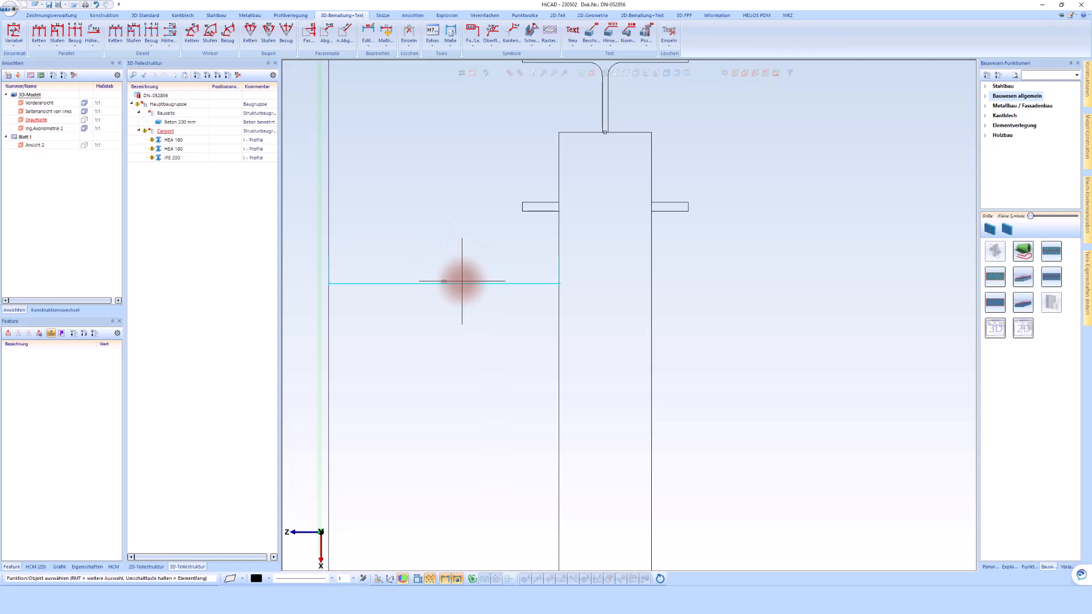
# Set the drawing's main scale to 1:10.
pyautogui.scroll(-5, 470, 278)
pyautogui.scroll(-4, 556, 268)
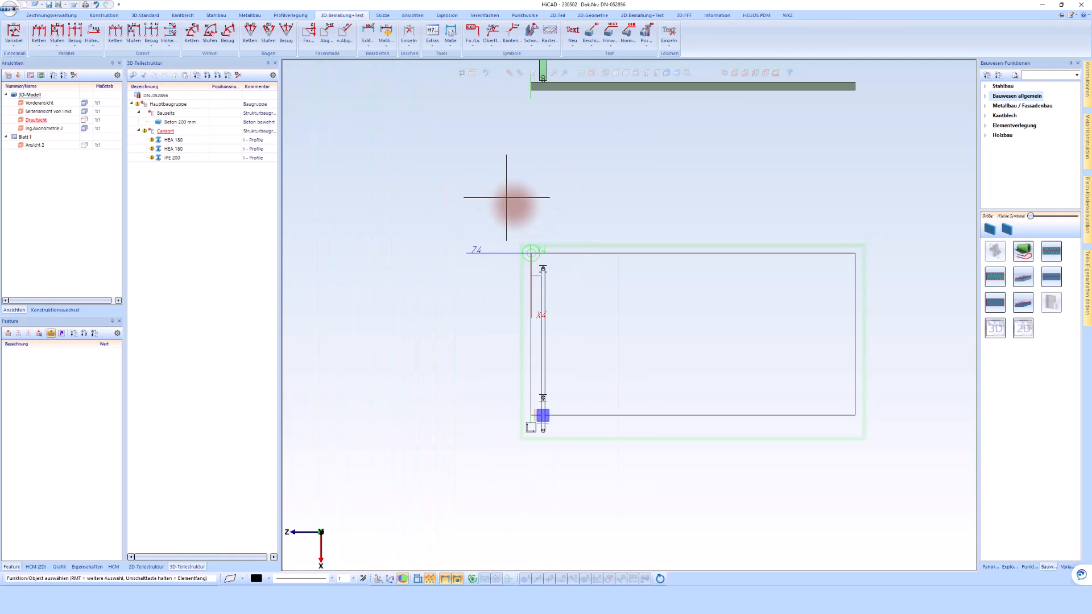
pyautogui.rightClick(399, 192)
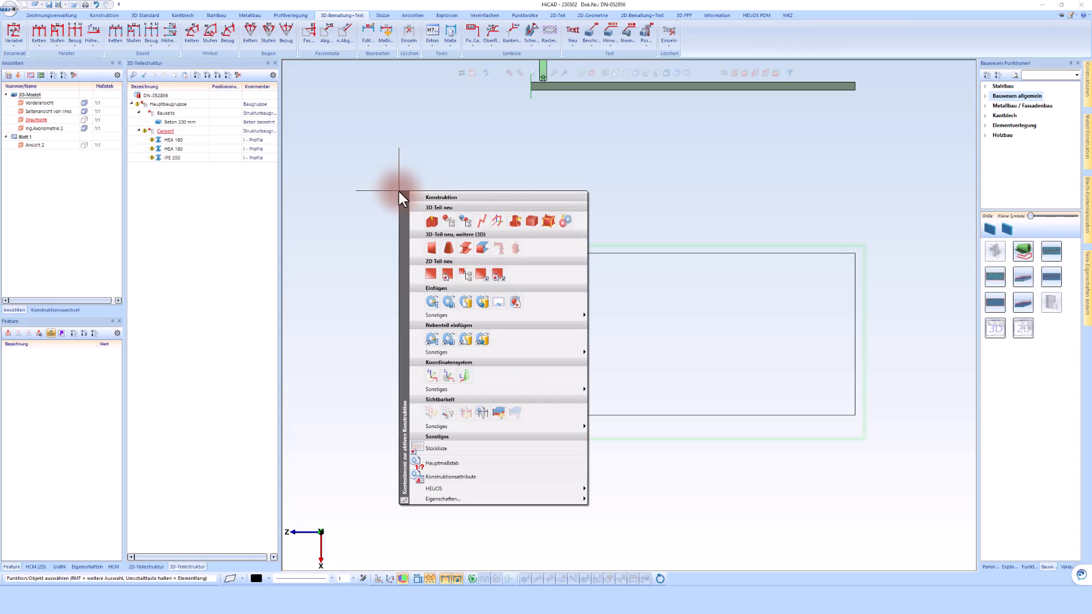
pyautogui.click(469, 464)
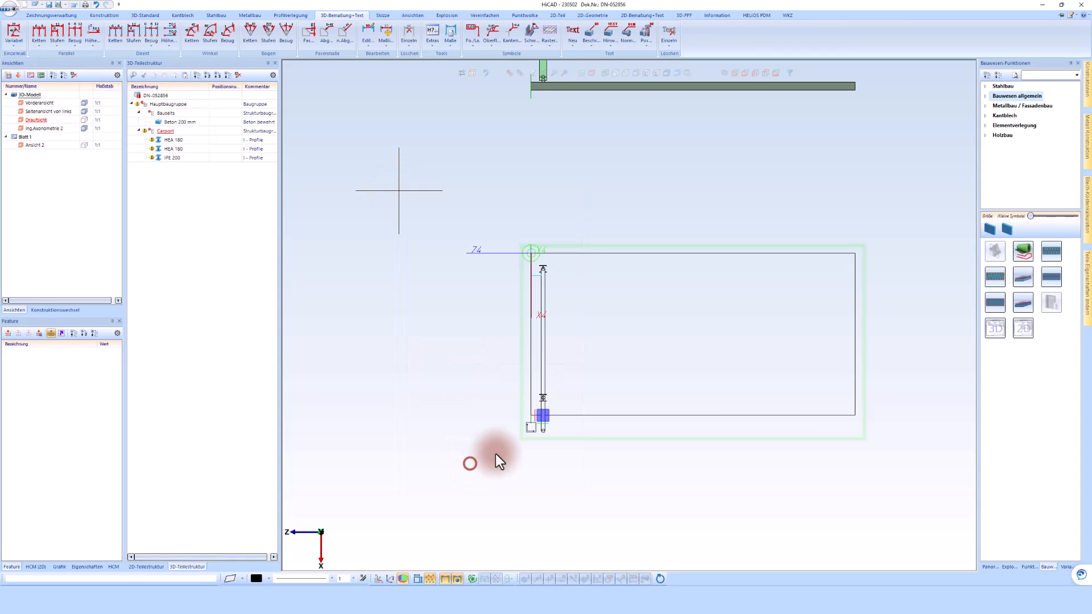
pyautogui.click(132, 47)
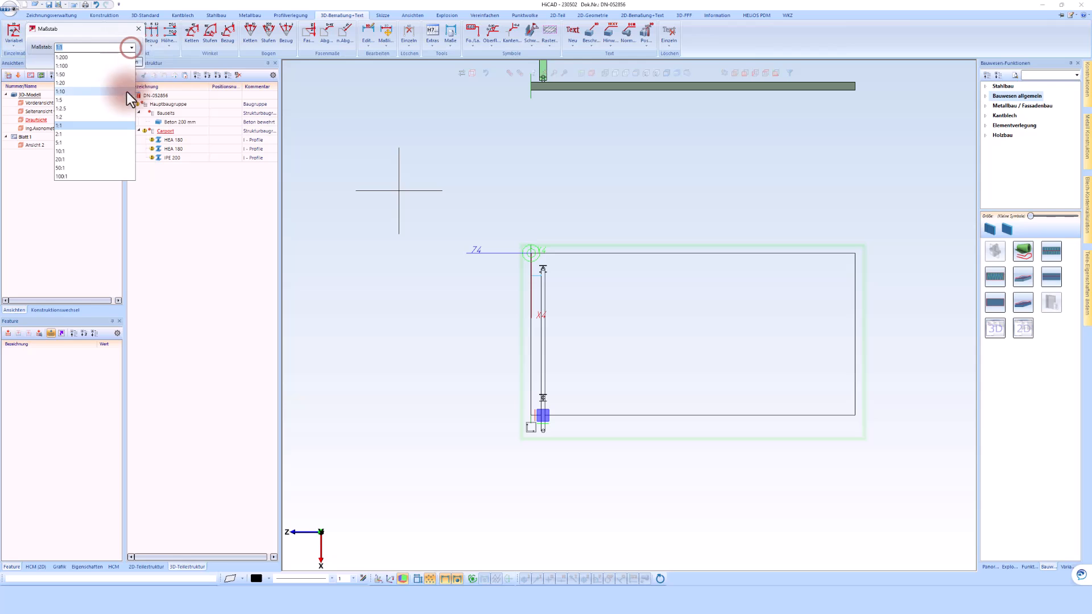
pyautogui.click(69, 92)
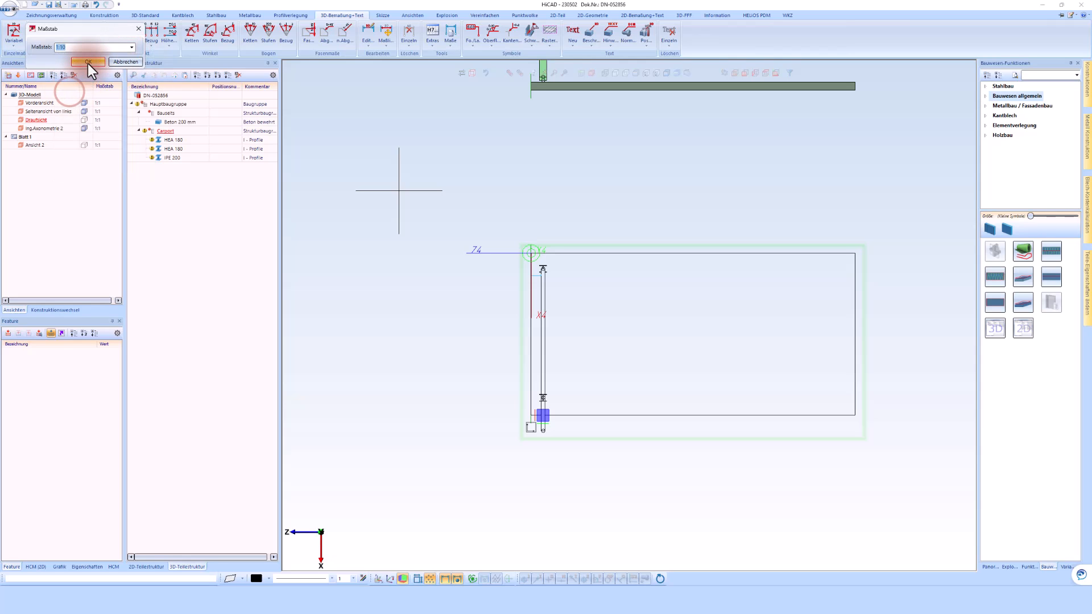
pyautogui.click(88, 62)
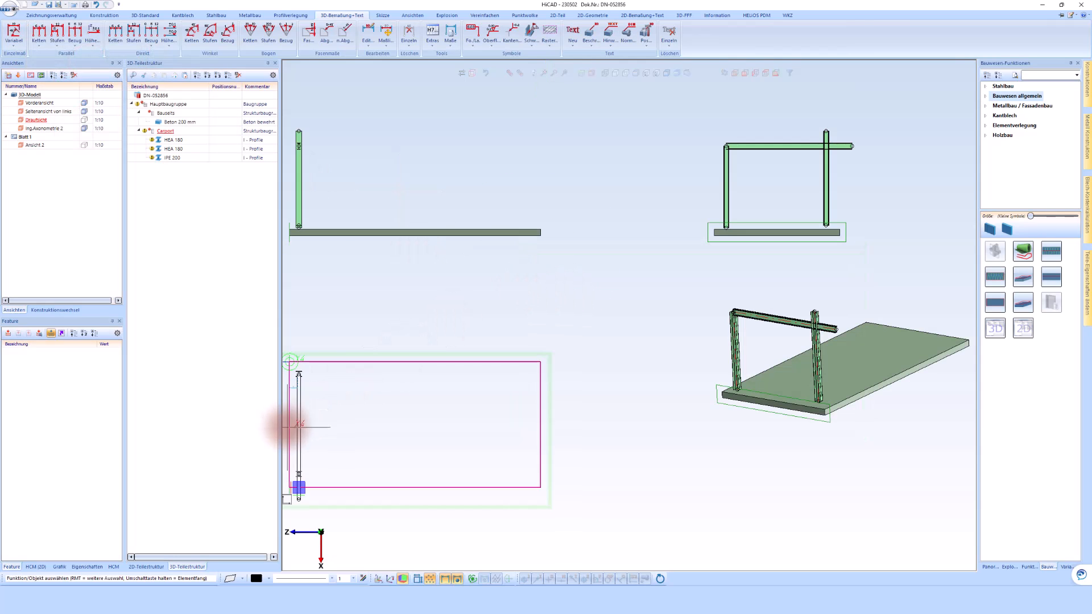
# Add an axis-parallel dimension for the beam's width in the plan view, in line with the existing 250 dimension.
pyautogui.scroll(5, 288, 402)
pyautogui.scroll(4, 295, 333)
pyautogui.scroll(-2, 455, 322)
pyautogui.scroll(1, 394, 320)
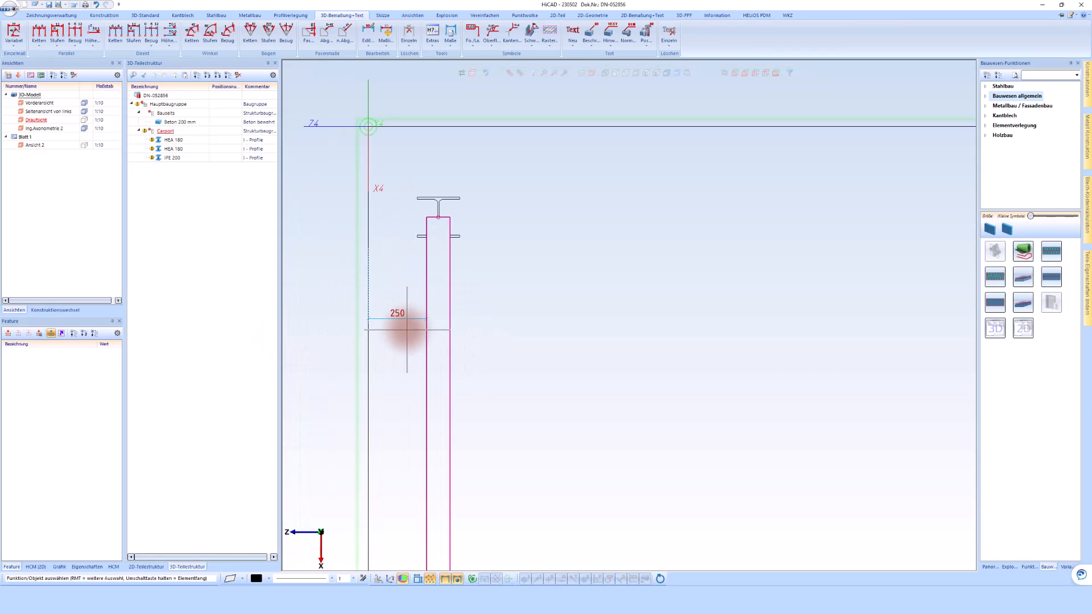
pyautogui.click(19, 32)
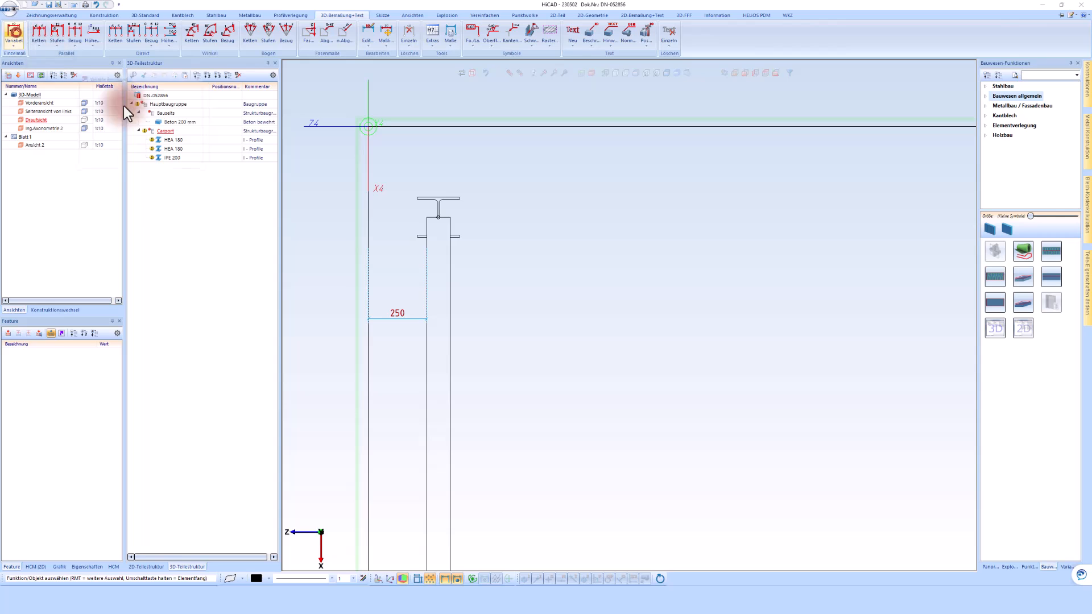
pyautogui.click(428, 283)
pyautogui.click(450, 283)
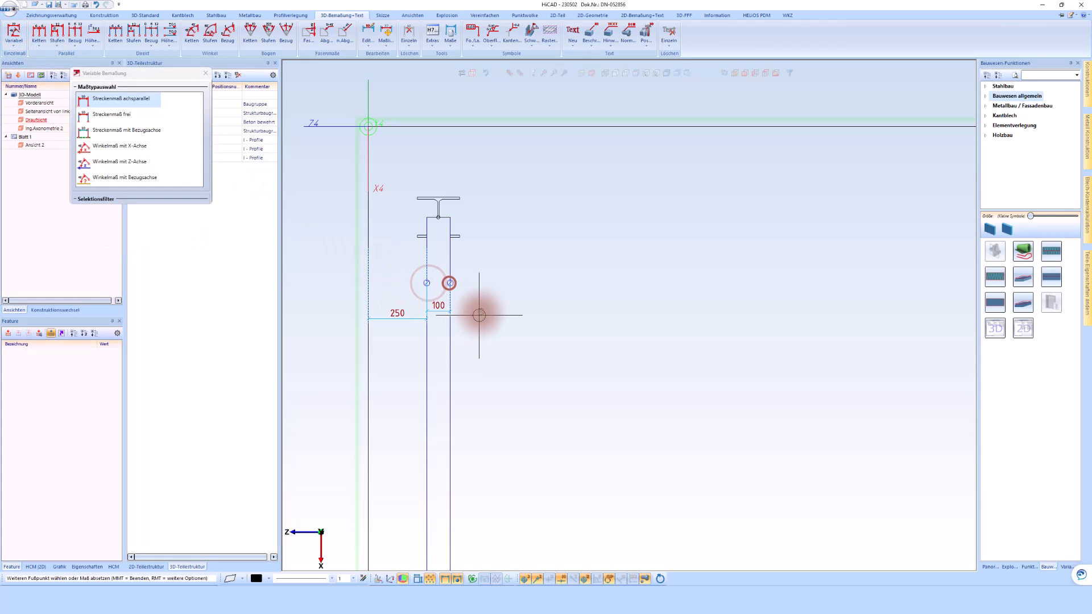
pyautogui.click(478, 317)
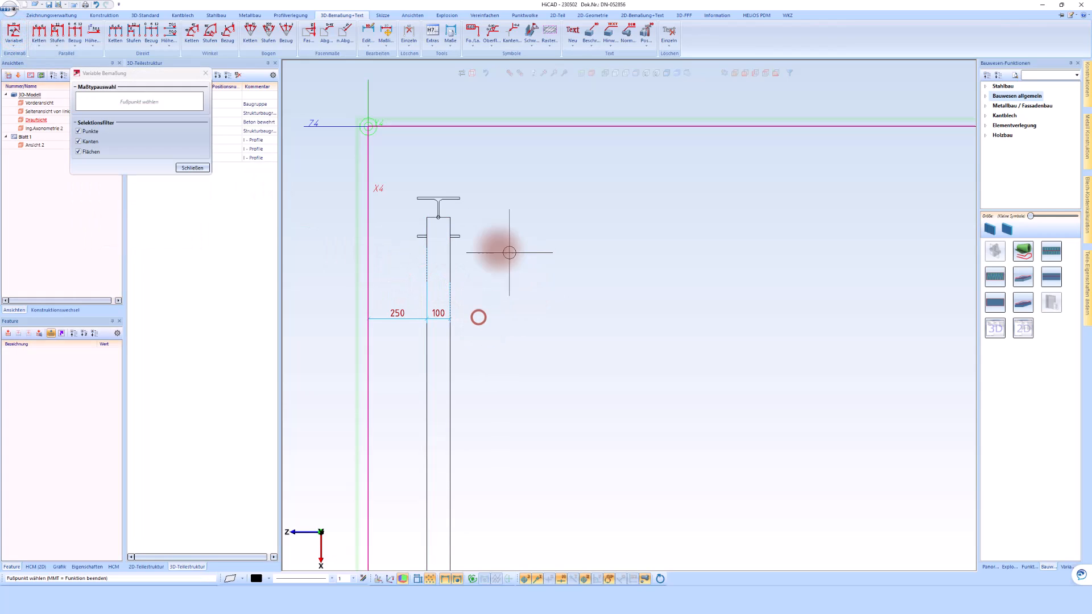
pyautogui.middleClick(560, 301)
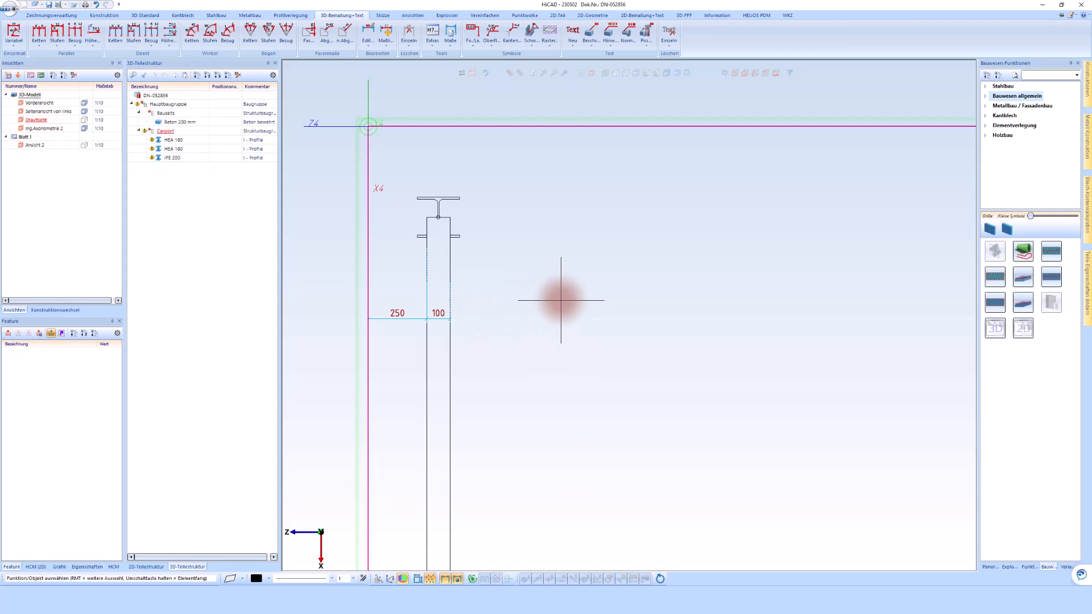
# Activate the side view from the left and switch it from shaded to unshaded line display.
pyautogui.scroll(-4, 451, 288)
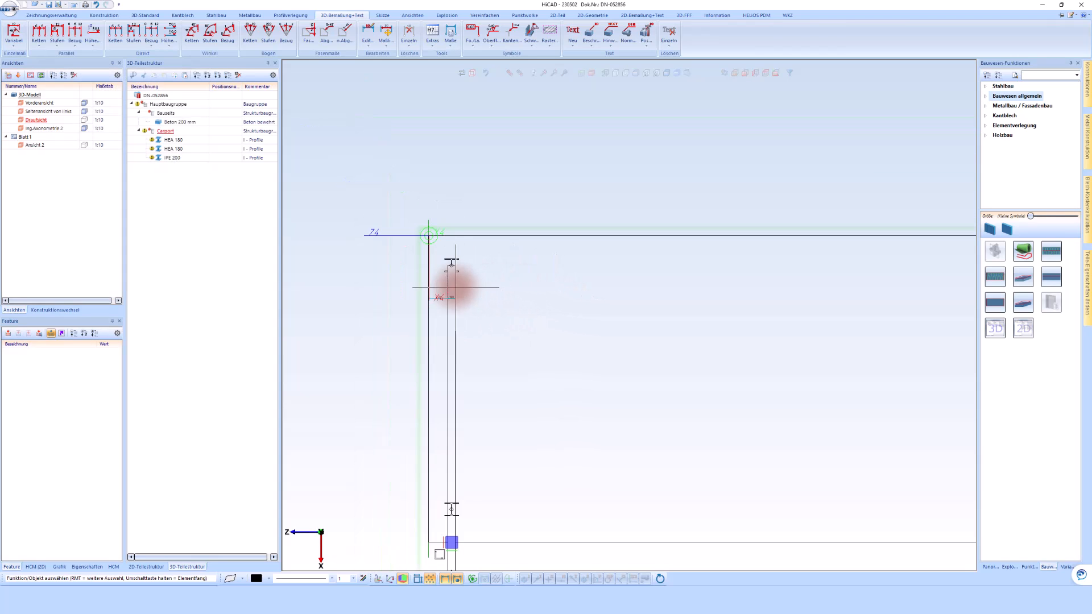
pyautogui.scroll(-3, 447, 288)
pyautogui.scroll(3, 658, 190)
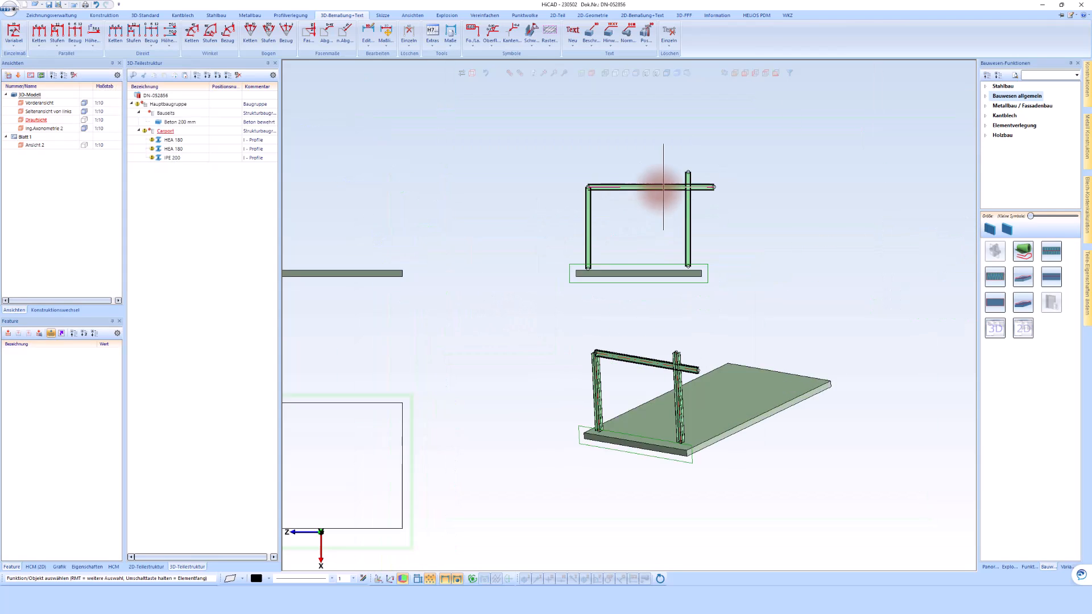
pyautogui.click(701, 167)
pyautogui.scroll(3, 714, 207)
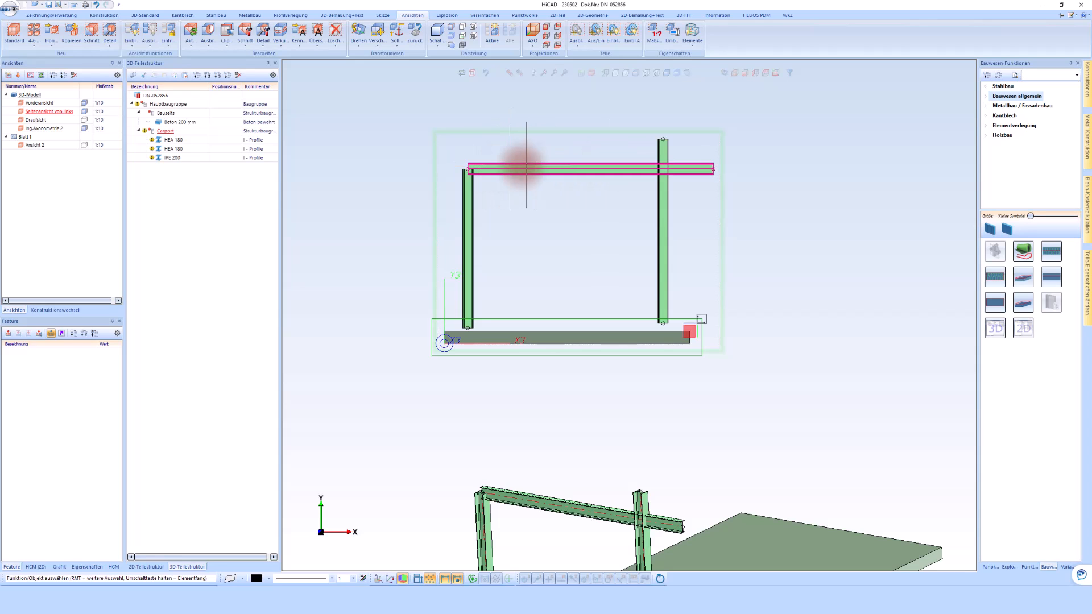
pyautogui.click(616, 73)
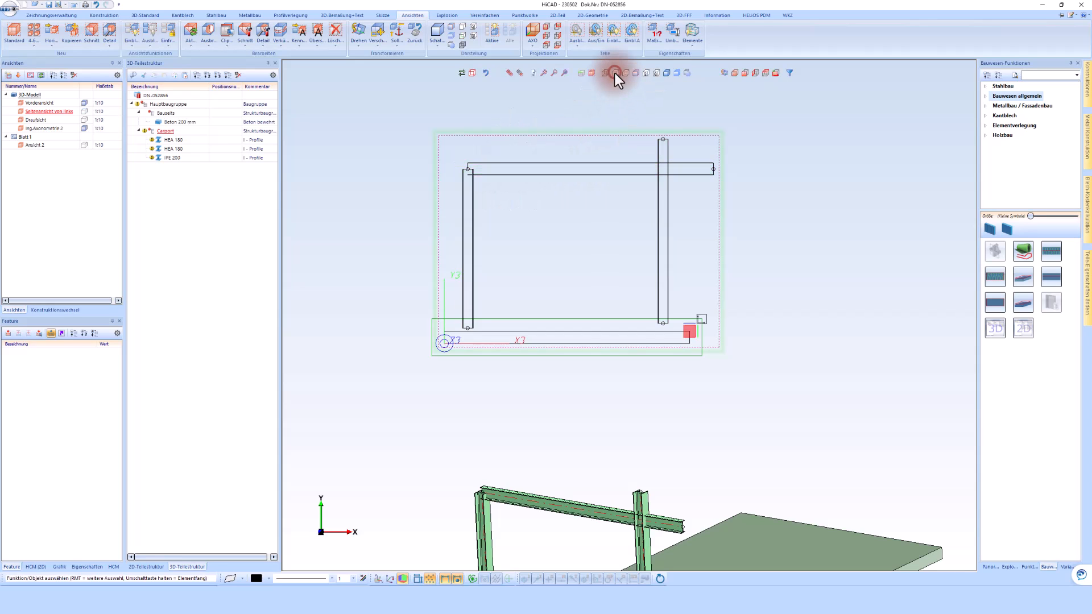
# Rotate the IPE 200 beam by 5 degrees about a 2D point in the side view.
pyautogui.click(700, 167)
pyautogui.rightClick(709, 163)
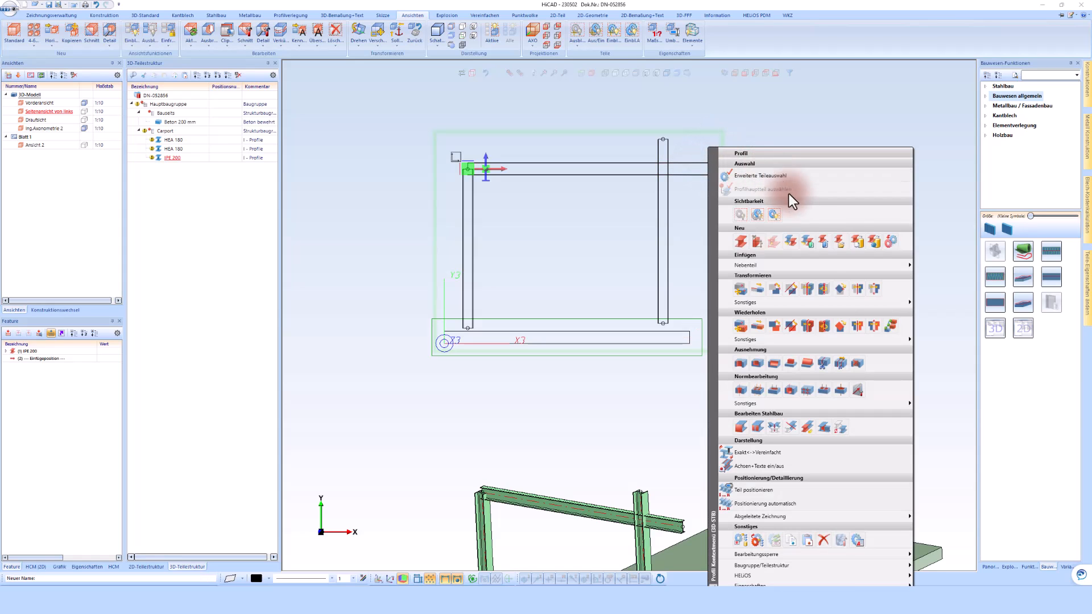
pyautogui.click(839, 289)
pyautogui.click(600, 192)
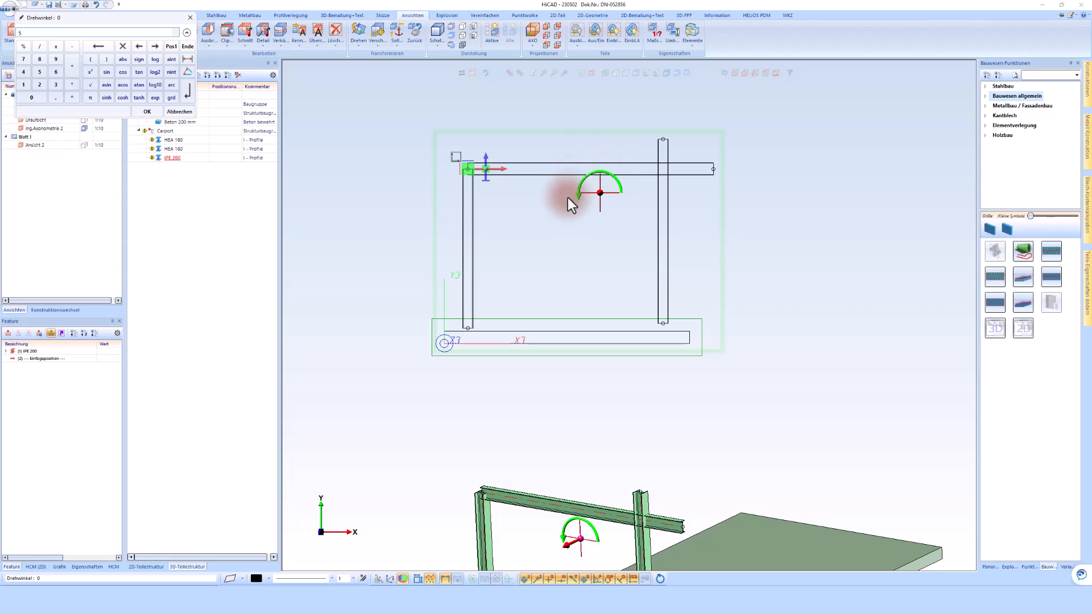
pyautogui.write('5')
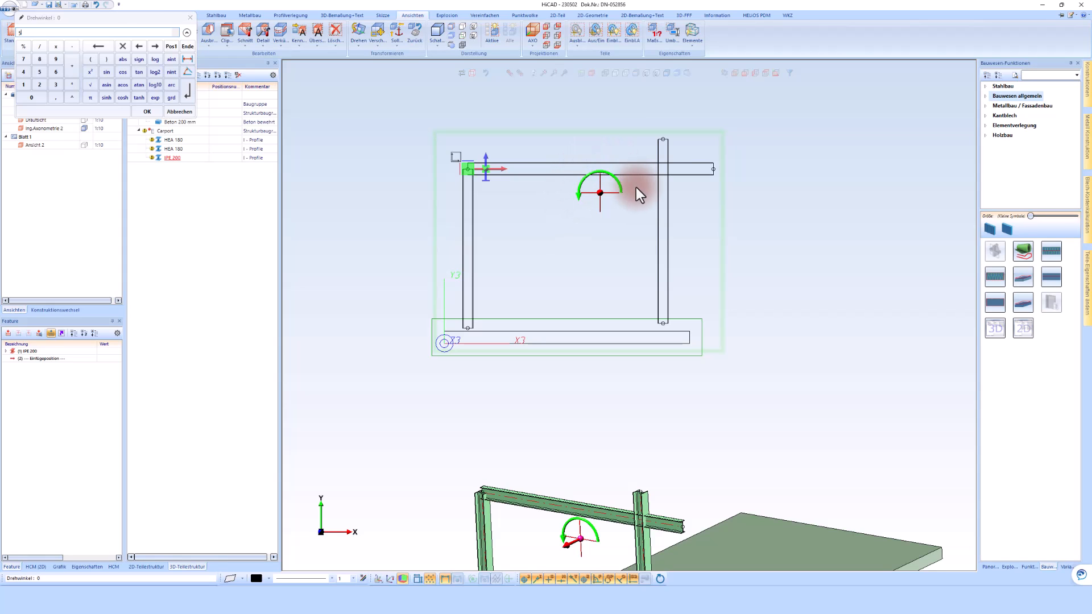
pyautogui.press('Return')
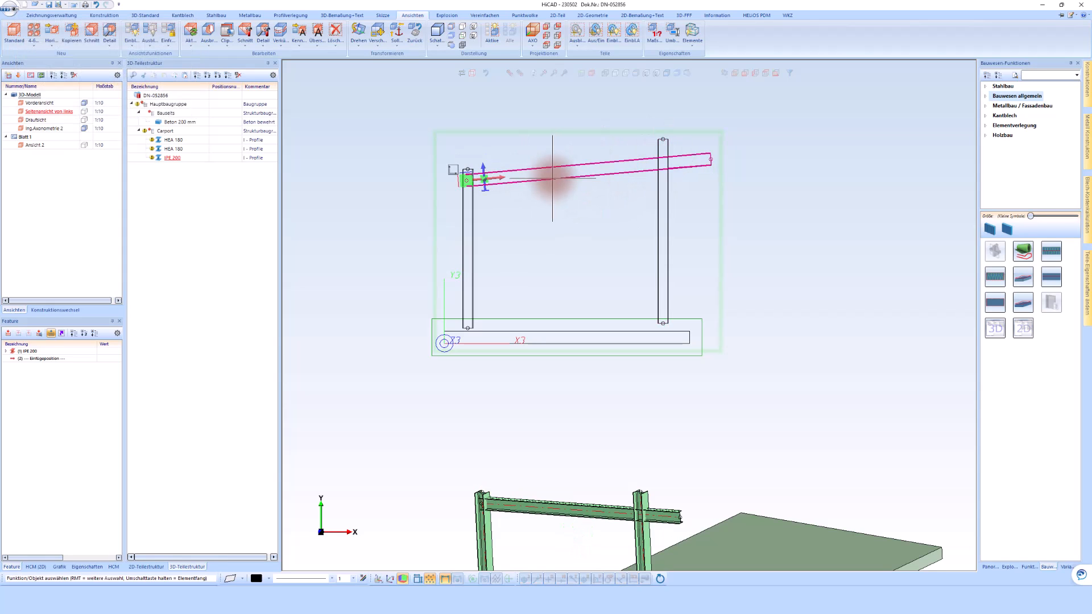
# Move the shorter HEA 180 column in the side view so its outer flange sits 250 mm inside the slab's edge.
pyautogui.scroll(-2, 659, 194)
pyautogui.scroll(-2, 511, 255)
pyautogui.scroll(4, 523, 263)
pyautogui.scroll(2, 566, 243)
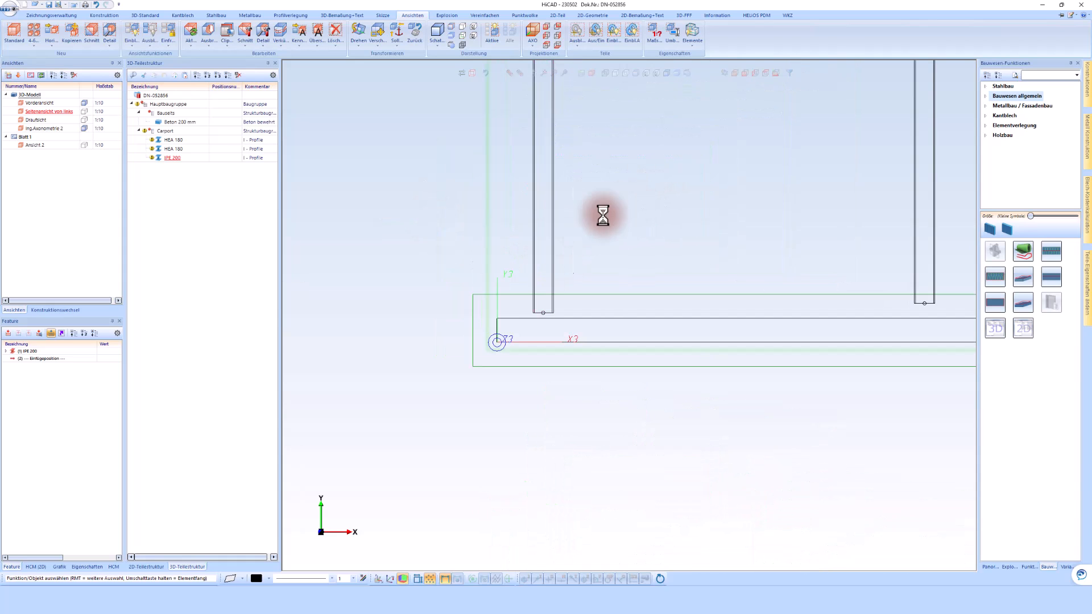
pyautogui.scroll(-2, 462, 246)
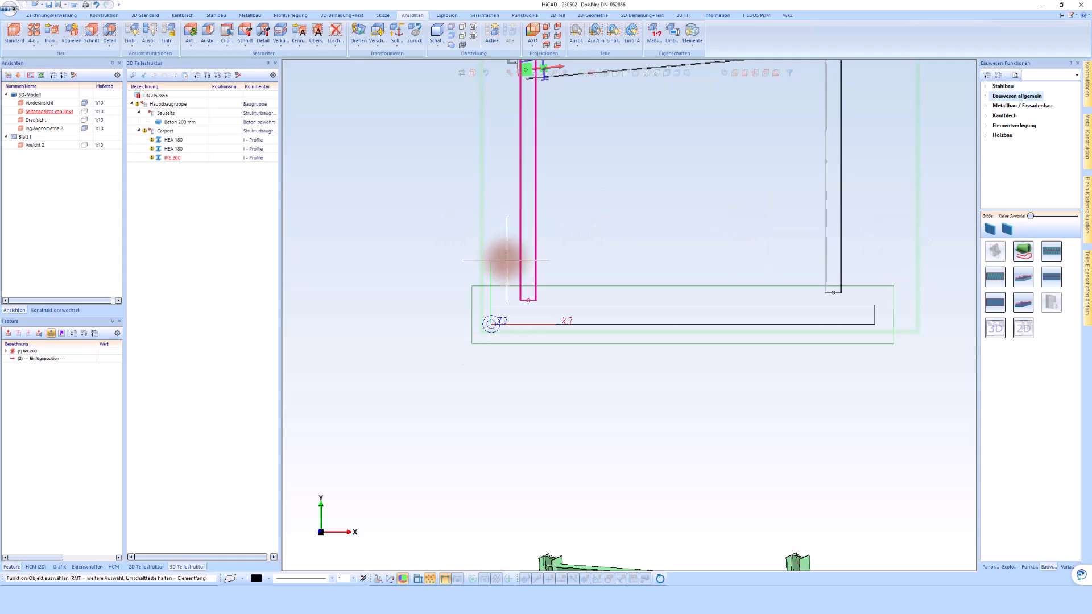
pyautogui.scroll(2, 527, 252)
pyautogui.rightClick(522, 252)
pyautogui.click(606, 289)
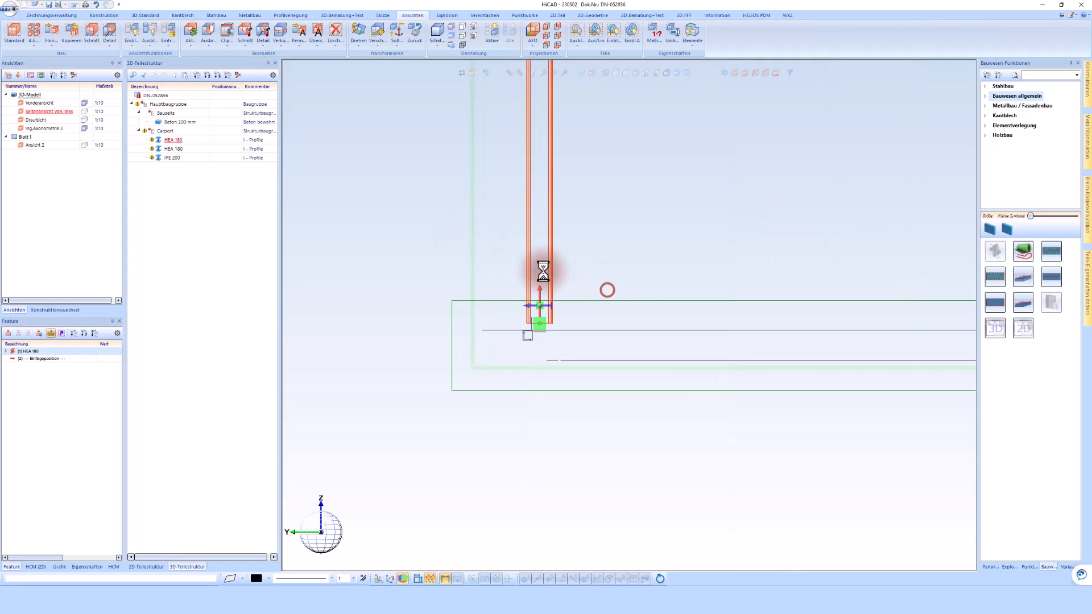
pyautogui.click(518, 270)
pyautogui.click(485, 346)
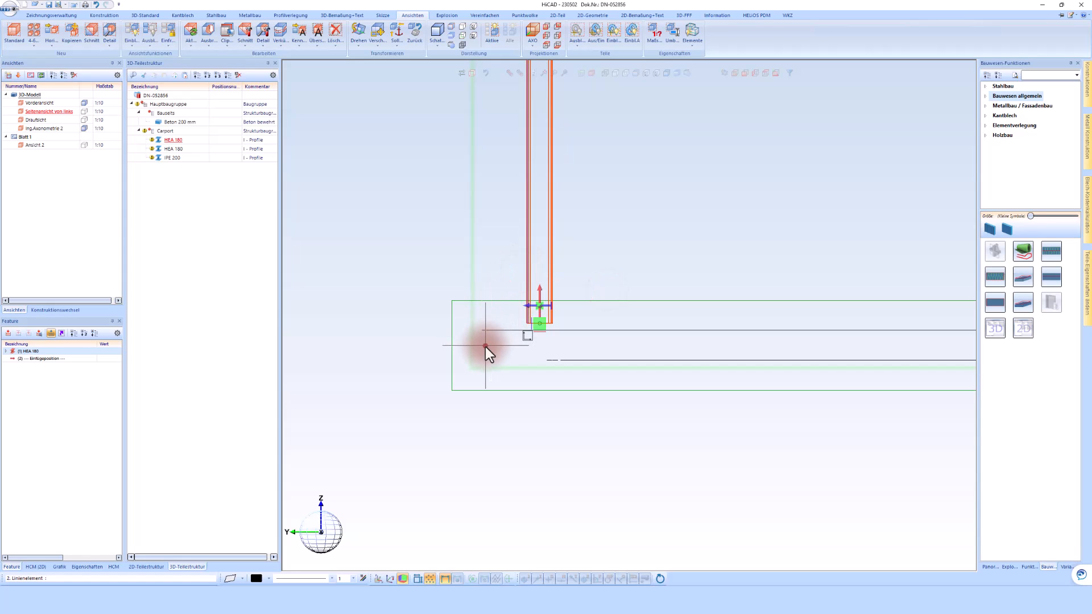
pyautogui.click(59, 30)
pyautogui.write('-250')
pyautogui.press('Return')
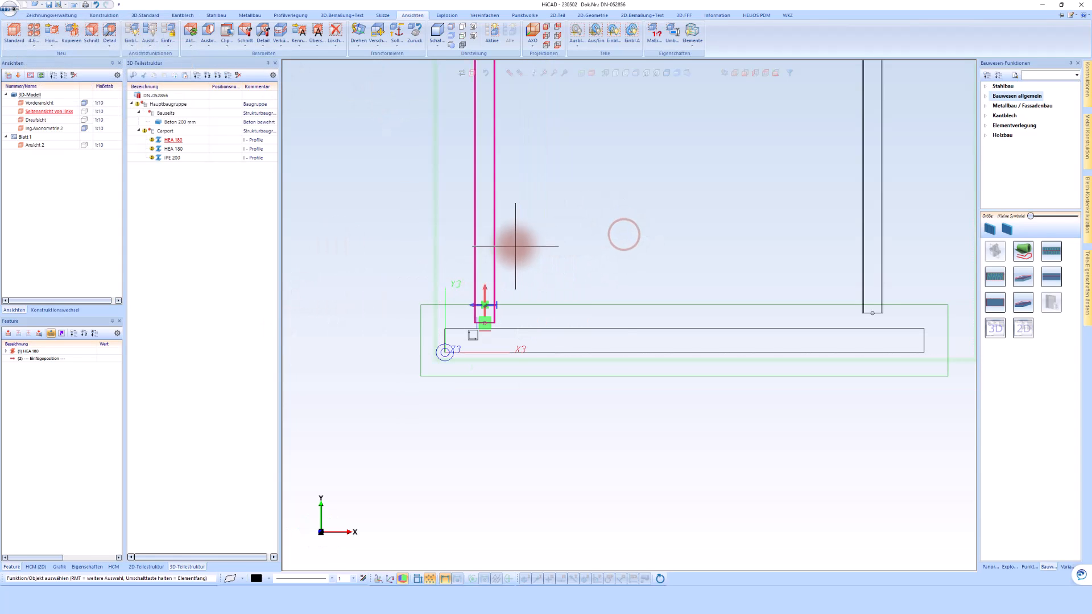
# Try to set the outer spacing of the columns to 3500 mm by moving the shorter column, and undo the move.
pyautogui.rightClick(502, 245)
pyautogui.click(623, 288)
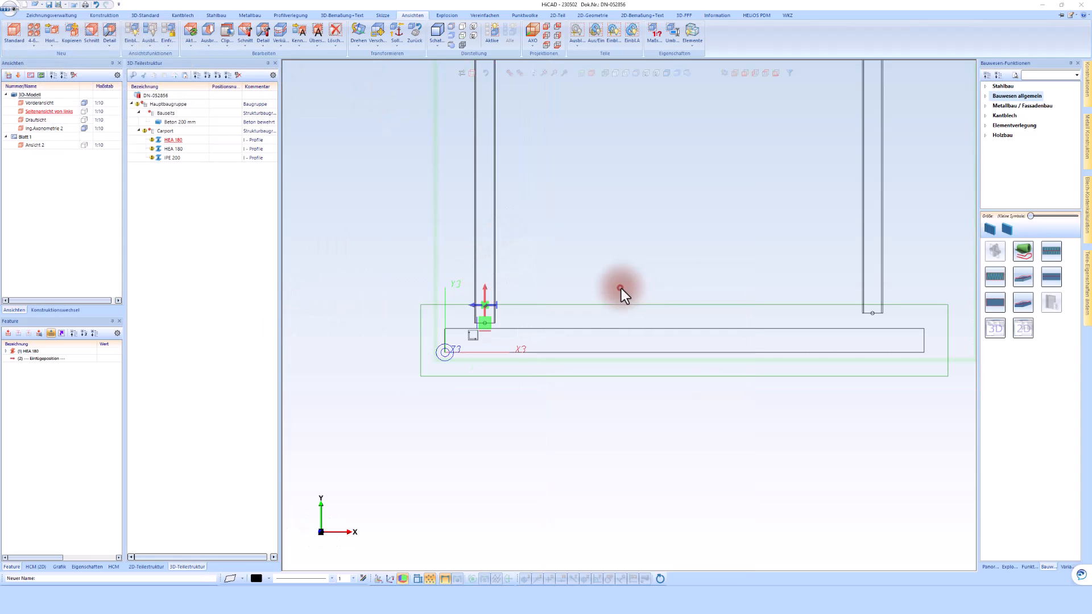
pyautogui.click(904, 238)
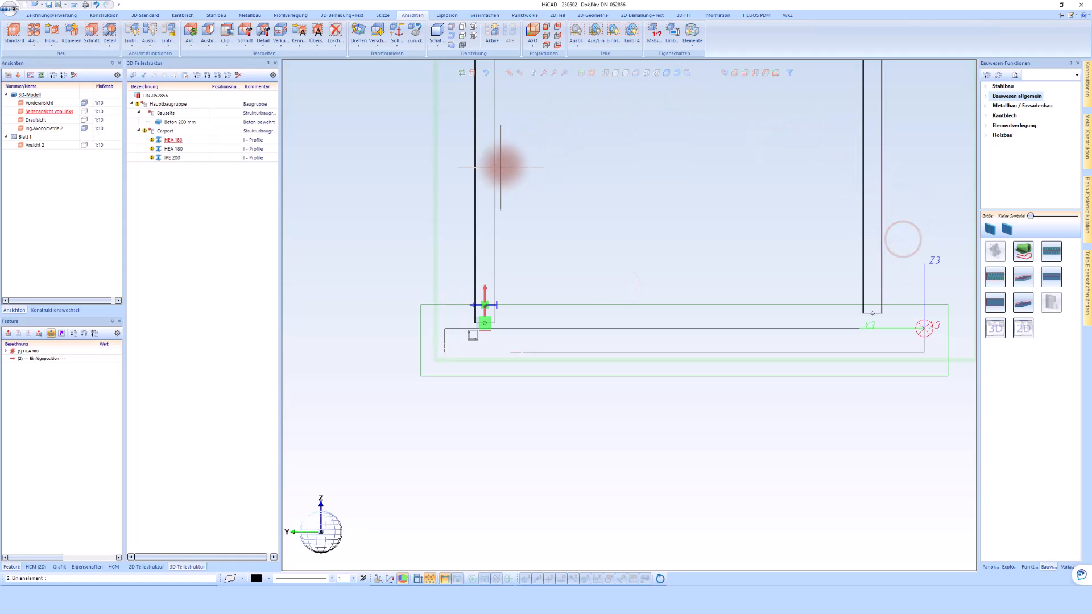
pyautogui.click(458, 196)
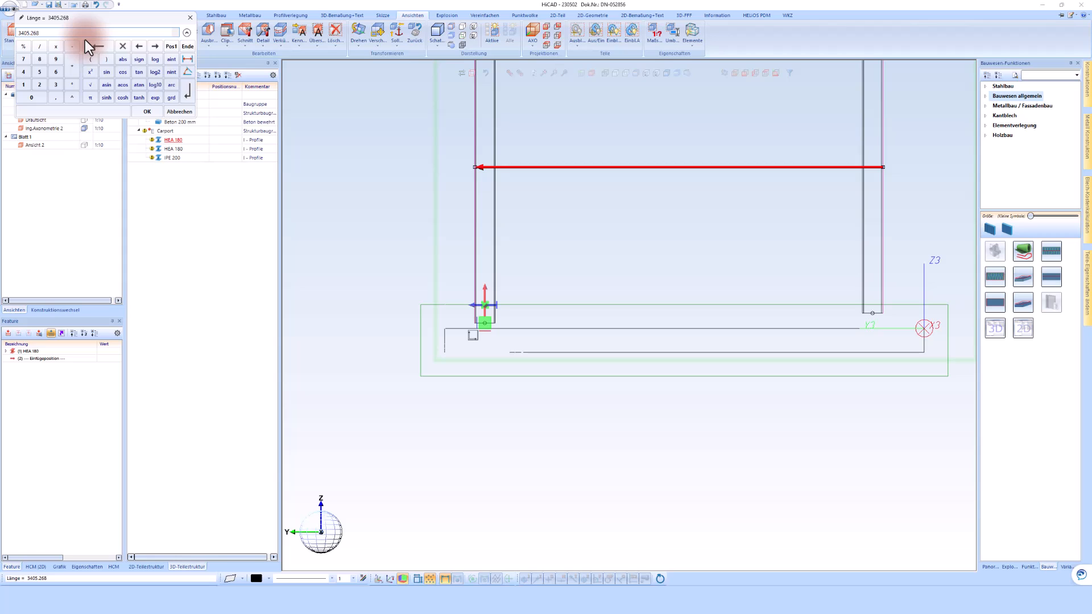
pyautogui.write('-3500')
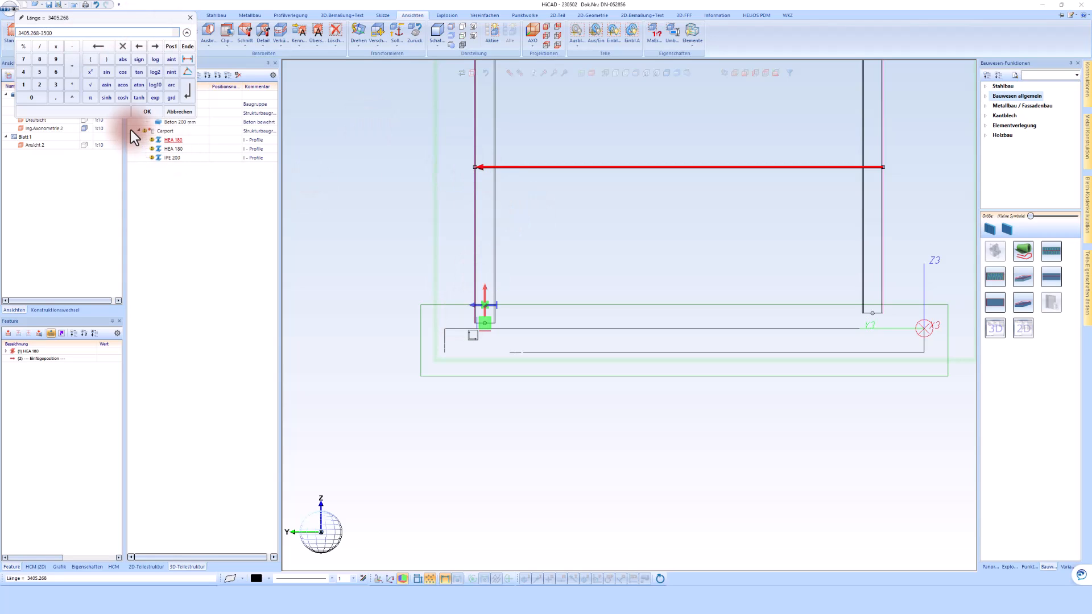
pyautogui.click(143, 112)
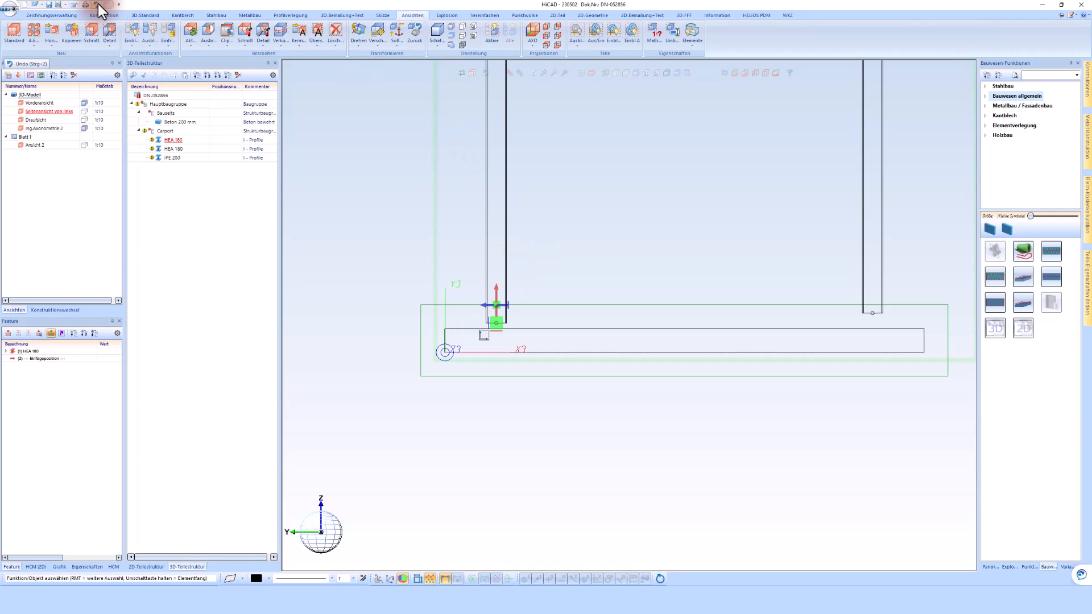
pyautogui.click(97, 4)
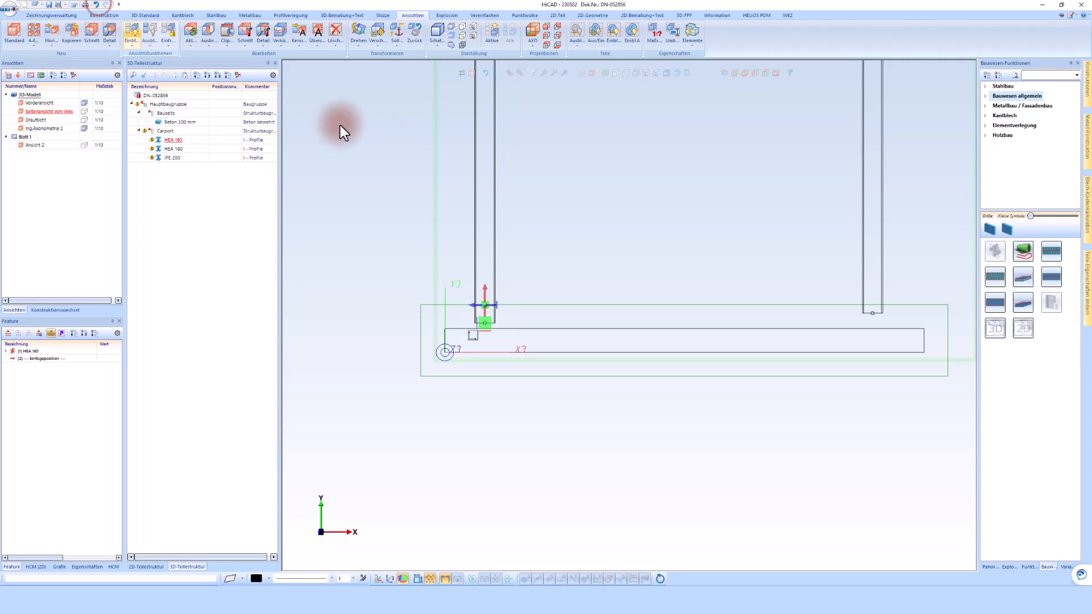
# Move the taller HEA 180 column so the distance between the two columns' outer flanges is 3500 mm.
pyautogui.rightClick(862, 185)
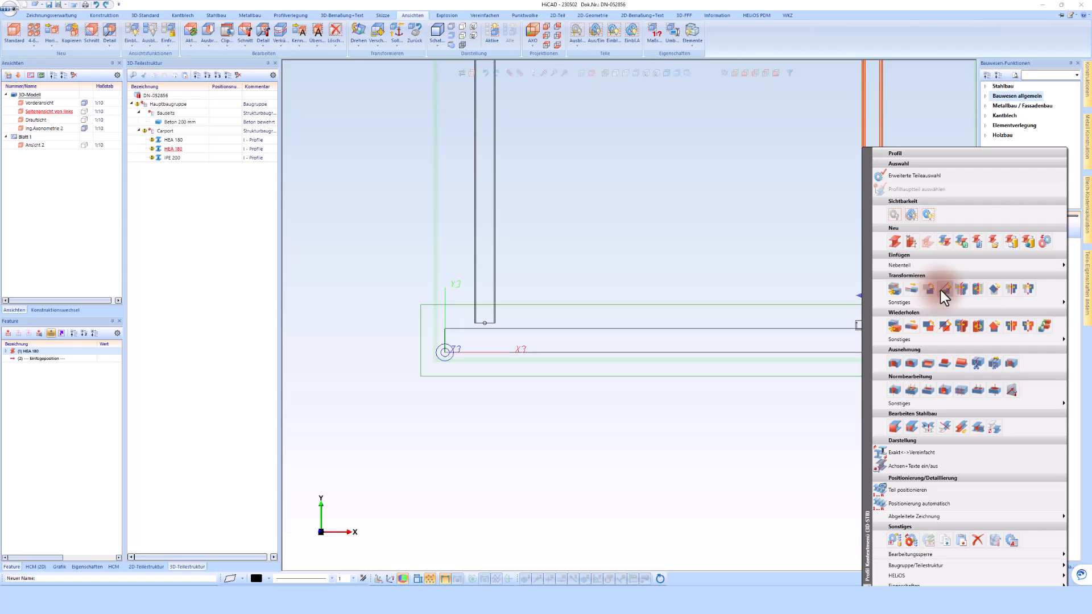
pyautogui.click(944, 289)
pyautogui.click(464, 168)
pyautogui.click(87, 36)
pyautogui.write('-35')
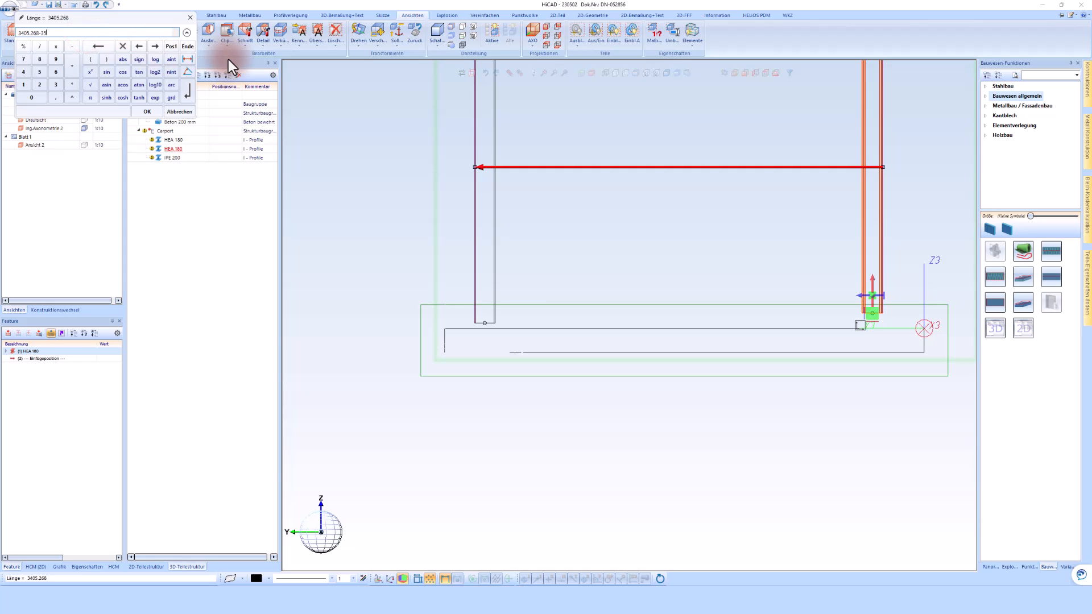
pyautogui.write('00')
pyautogui.press('Return')
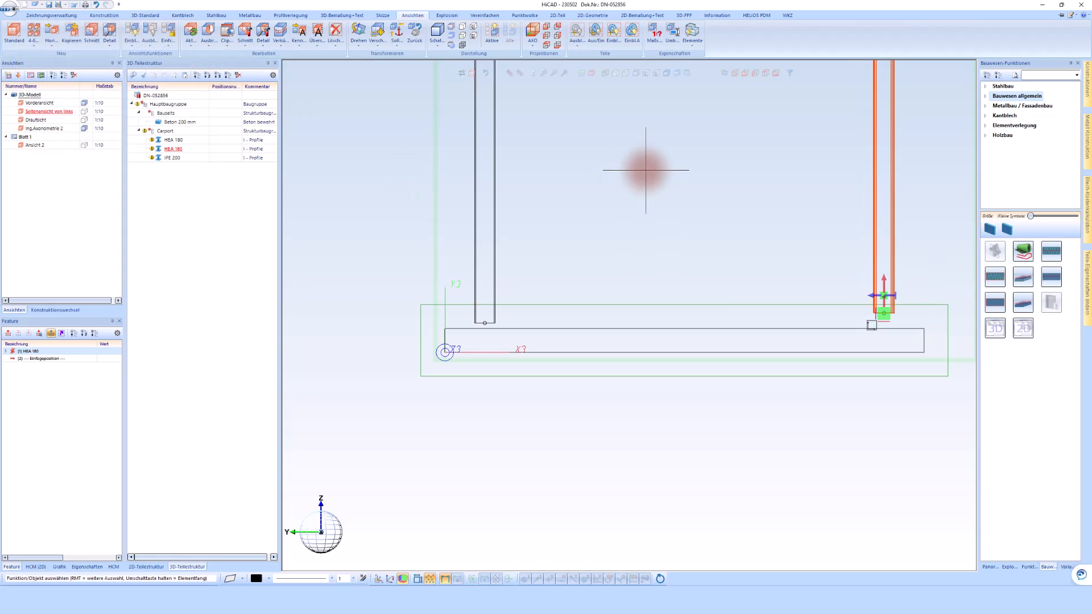
# Add a chain dimension below the slab in the side view, from the slab edge to both columns' outer flanges.
pyautogui.click(341, 15)
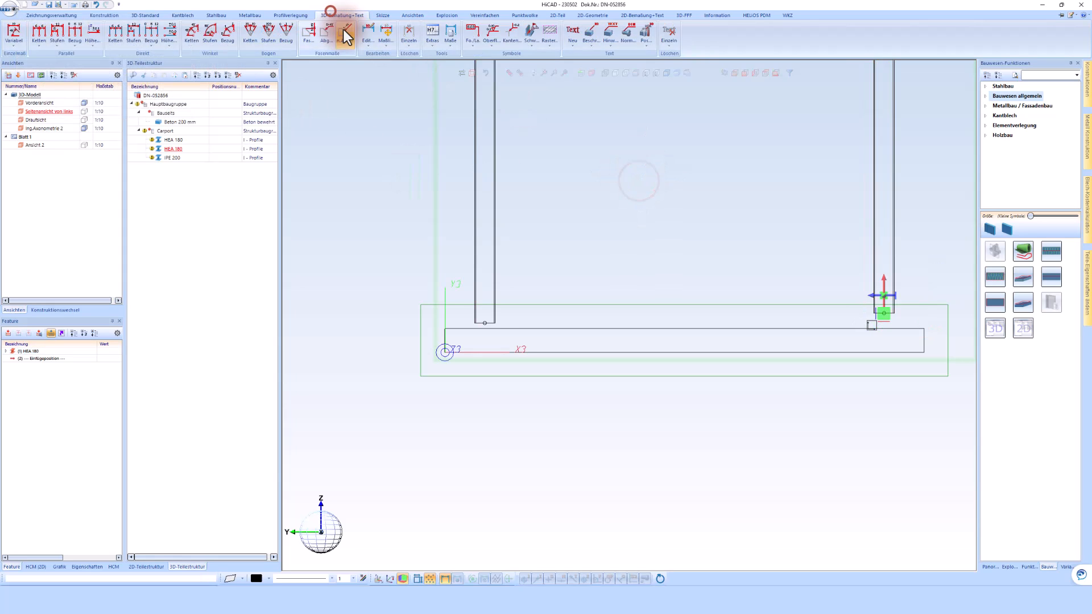
pyautogui.click(40, 37)
pyautogui.click(451, 336)
pyautogui.click(467, 288)
pyautogui.click(470, 375)
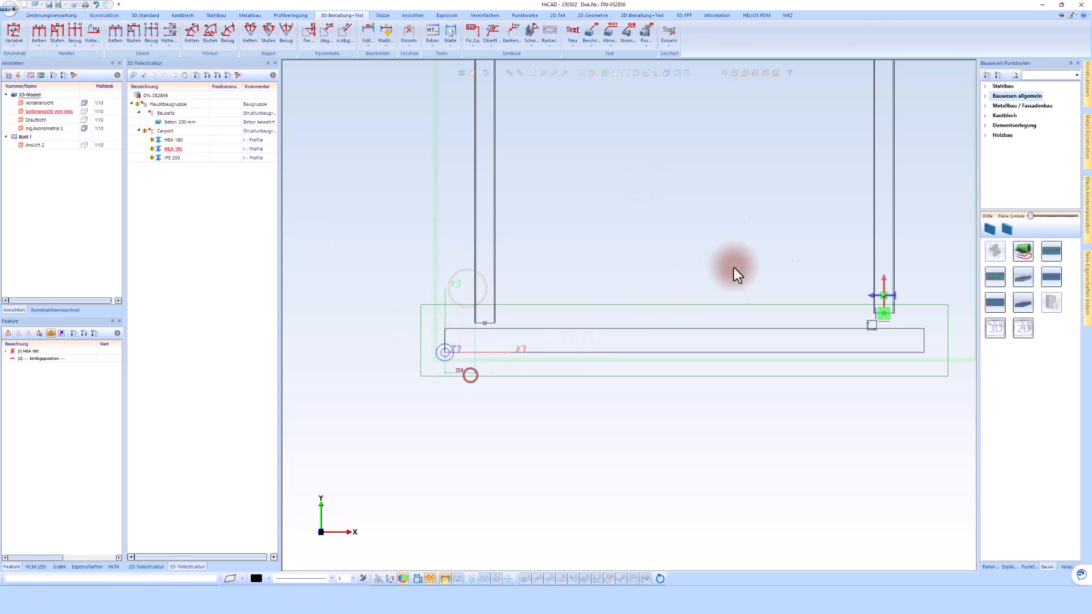
pyautogui.click(902, 260)
pyautogui.middleClick(797, 411)
pyautogui.scroll(-3, 712, 367)
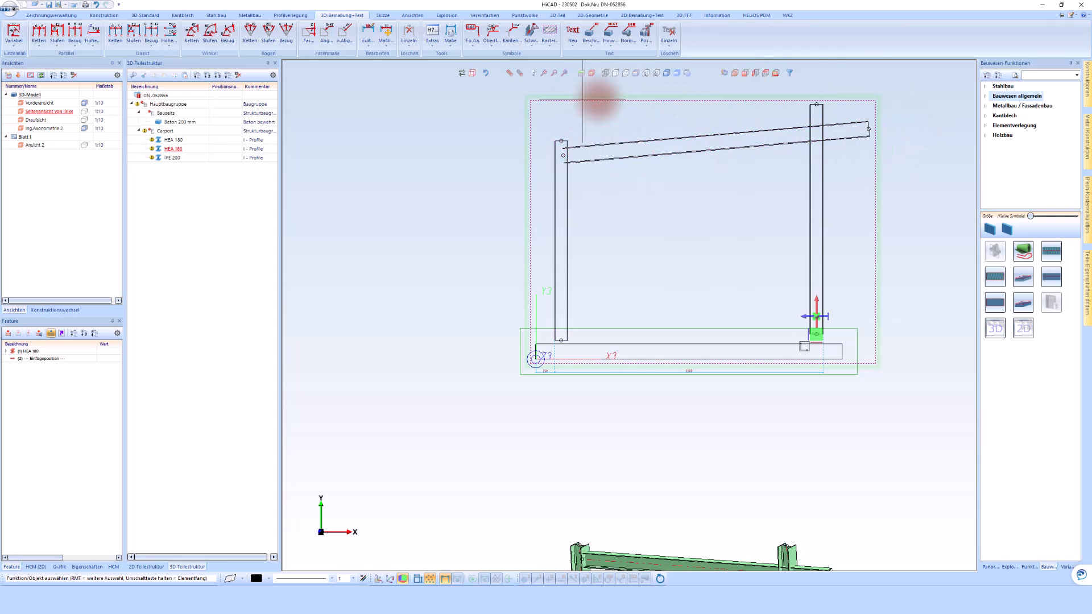
# Change the side view's display so the hidden edges of the beam end and columns are shown.
pyautogui.scroll(3, 580, 150)
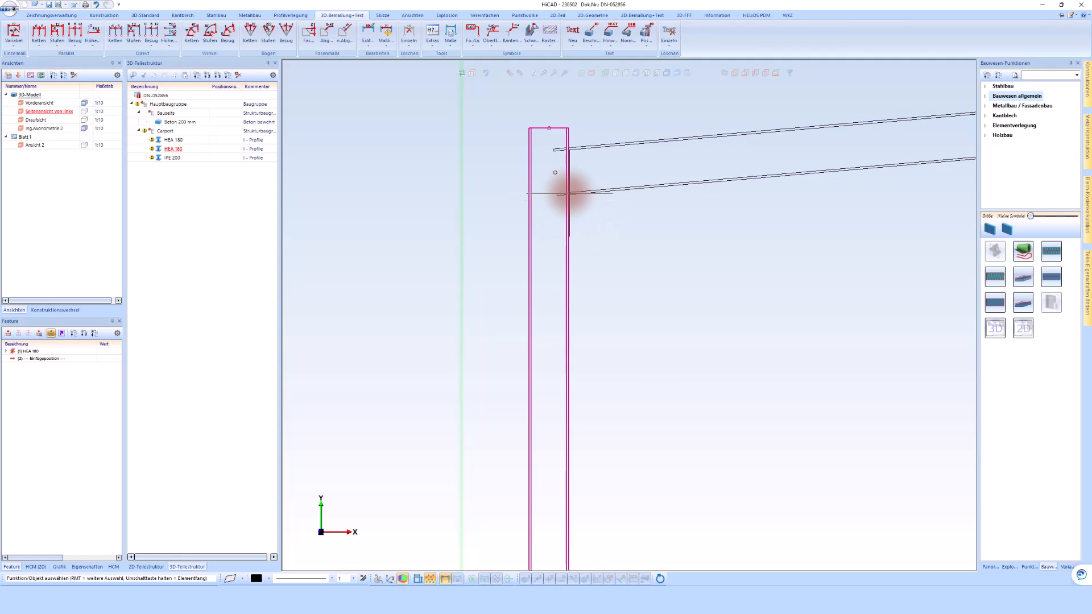
pyautogui.click(605, 73)
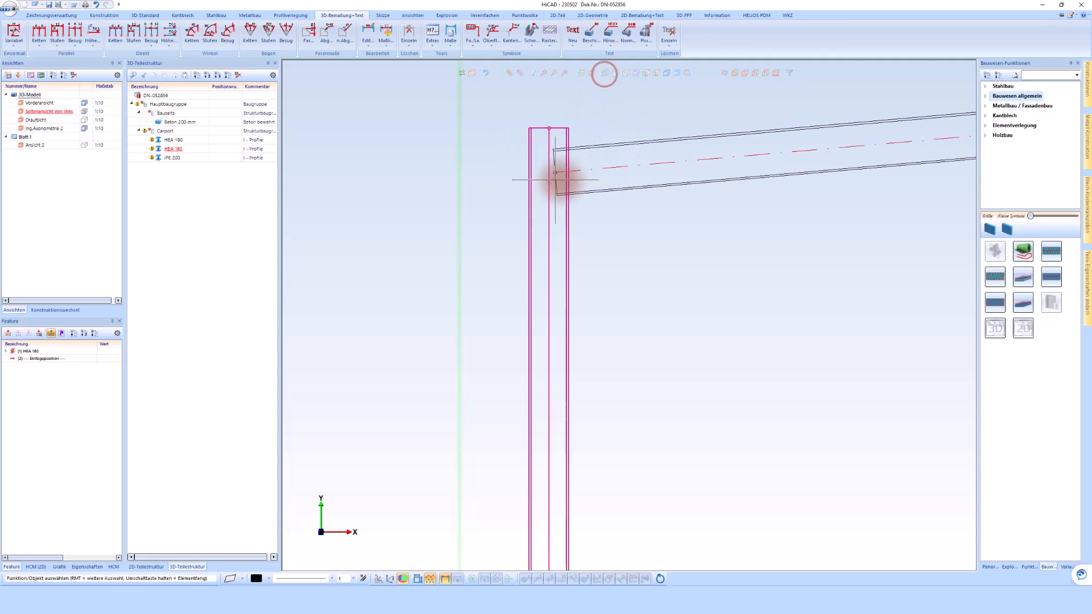
pyautogui.scroll(-2, 462, 128)
pyautogui.scroll(4, 519, 159)
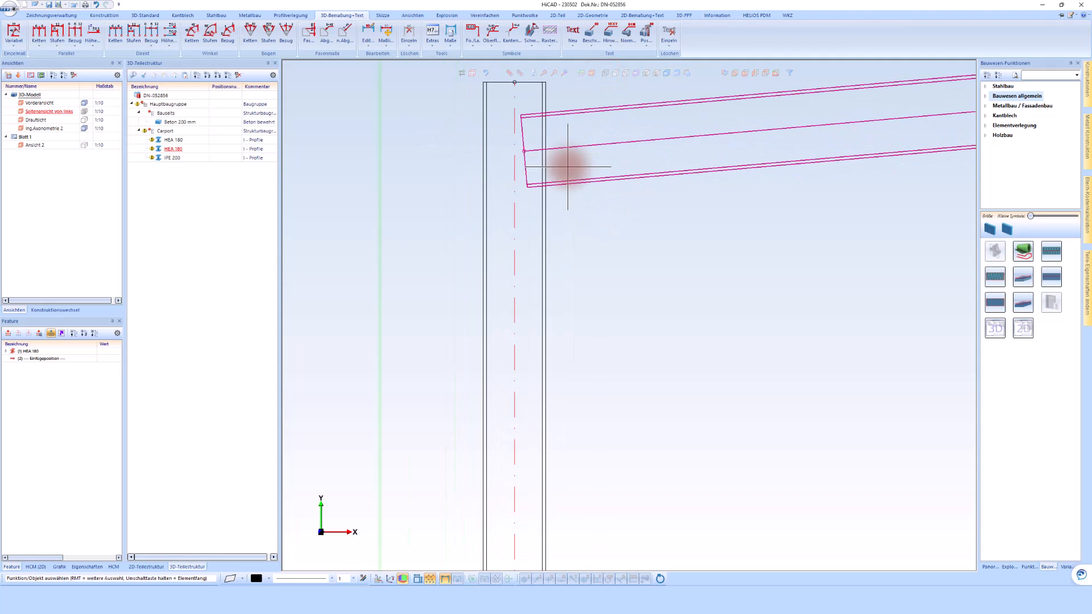
# Move the IPE 200 beam vertically so its underside at the shorter column's inner flange lies 2080 mm above the slab's top.
pyautogui.rightClick(580, 182)
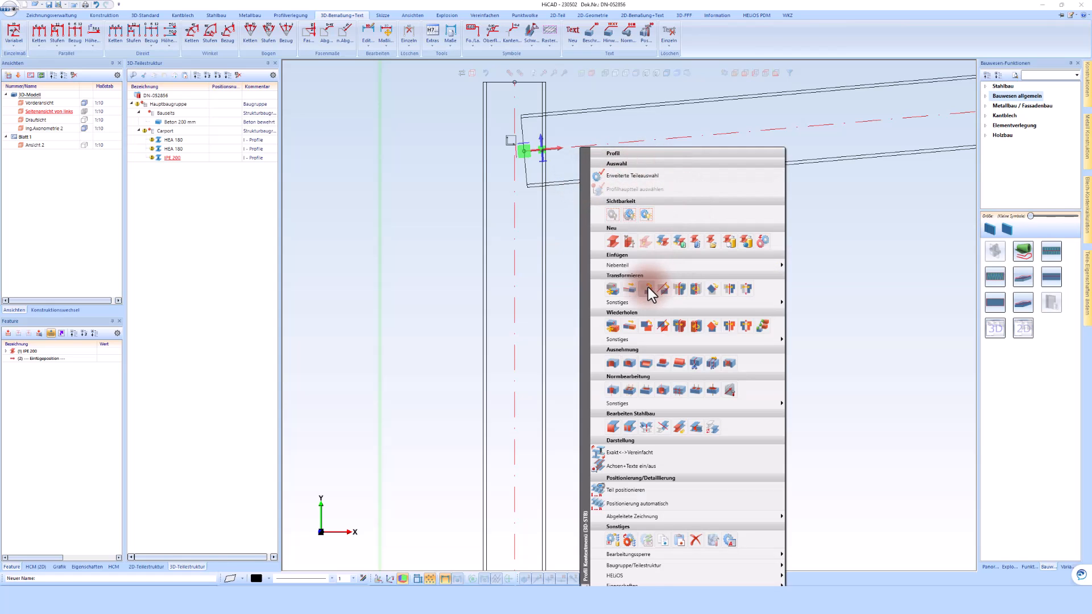
pyautogui.click(647, 288)
pyautogui.click(546, 186)
pyautogui.scroll(-3, 547, 194)
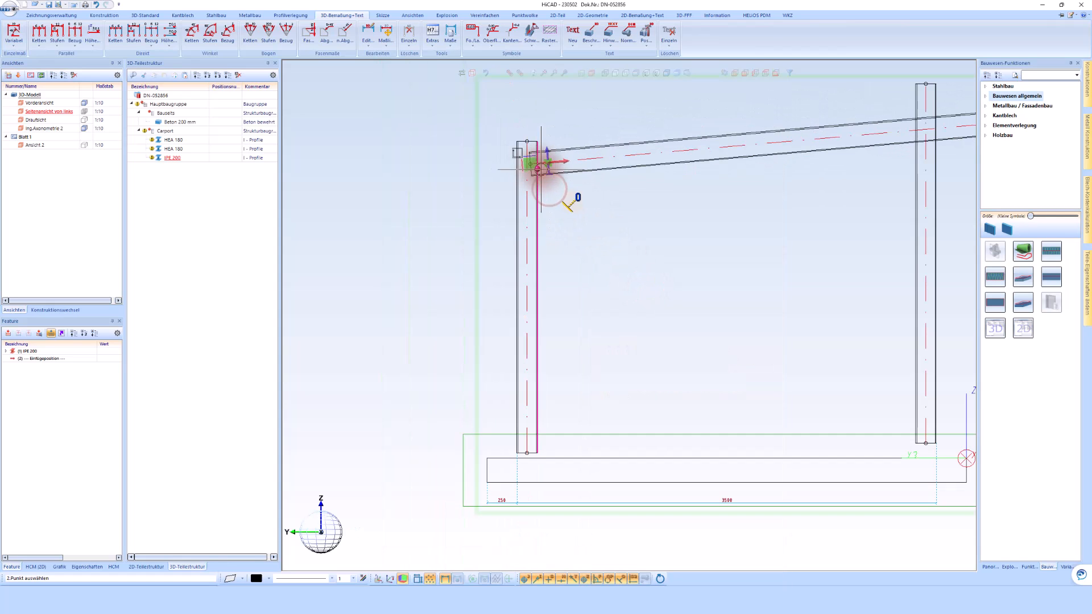
pyautogui.click(624, 459)
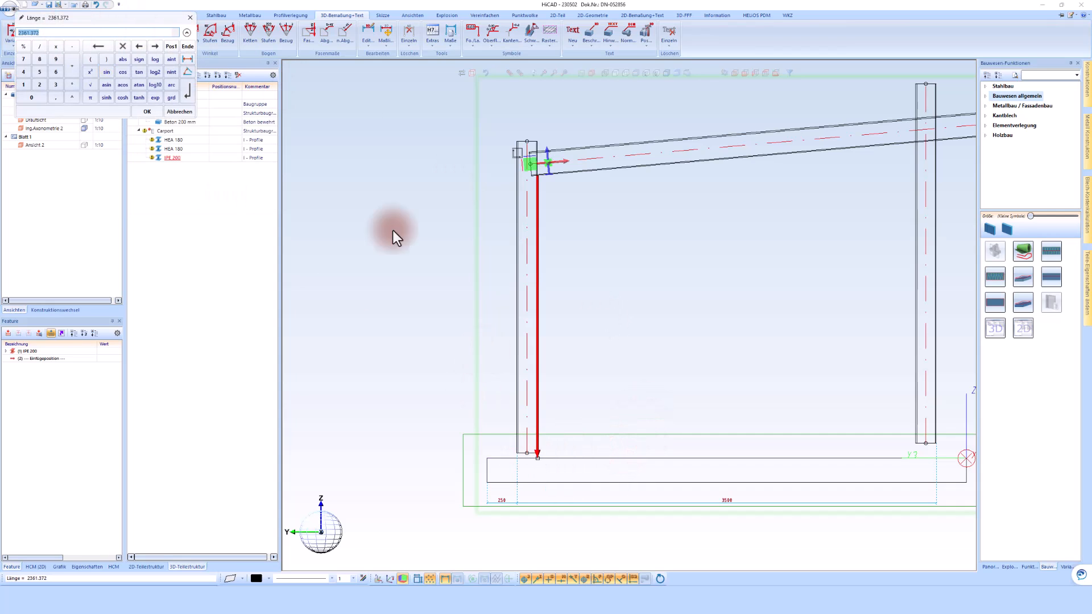
pyautogui.click(53, 32)
pyautogui.click(165, 44)
pyautogui.write('-20')
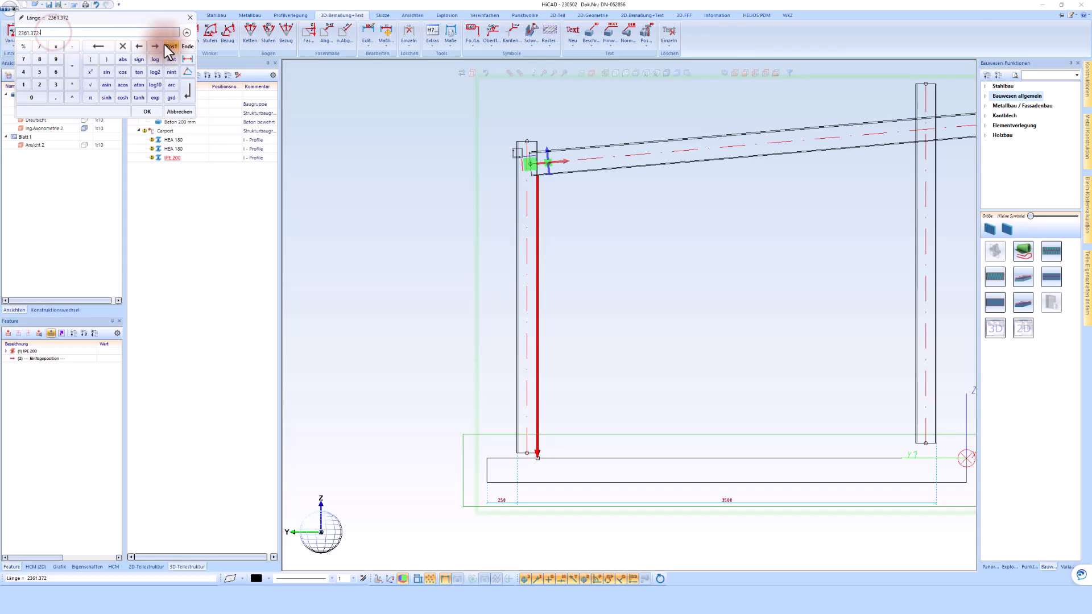
pyautogui.write('80')
pyautogui.press('Return')
# Trim the lower ends of both HEA 180 columns to the slab's top edge with extension enabled and a 10 mm gap.
pyautogui.scroll(-1, 543, 255)
pyautogui.scroll(-3, 626, 239)
pyautogui.scroll(-1, 805, 390)
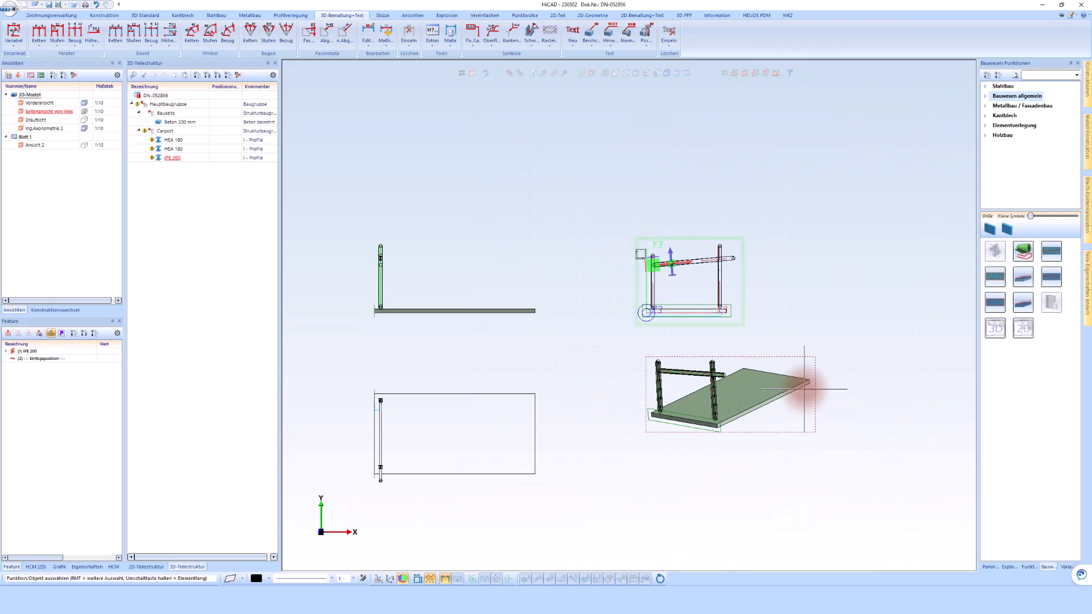
pyautogui.scroll(1, 762, 281)
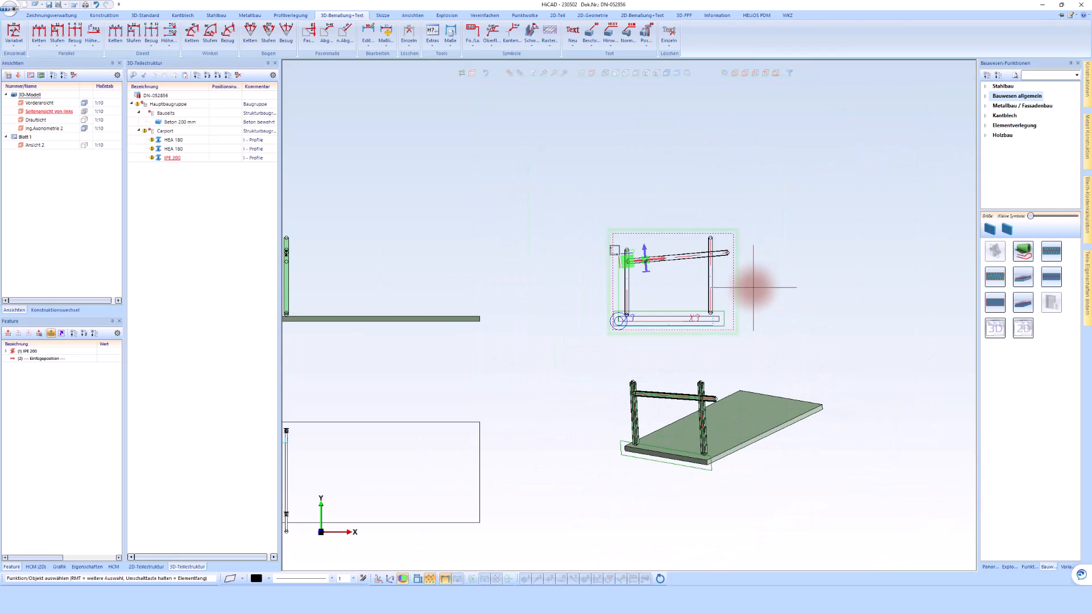
pyautogui.scroll(3, 705, 460)
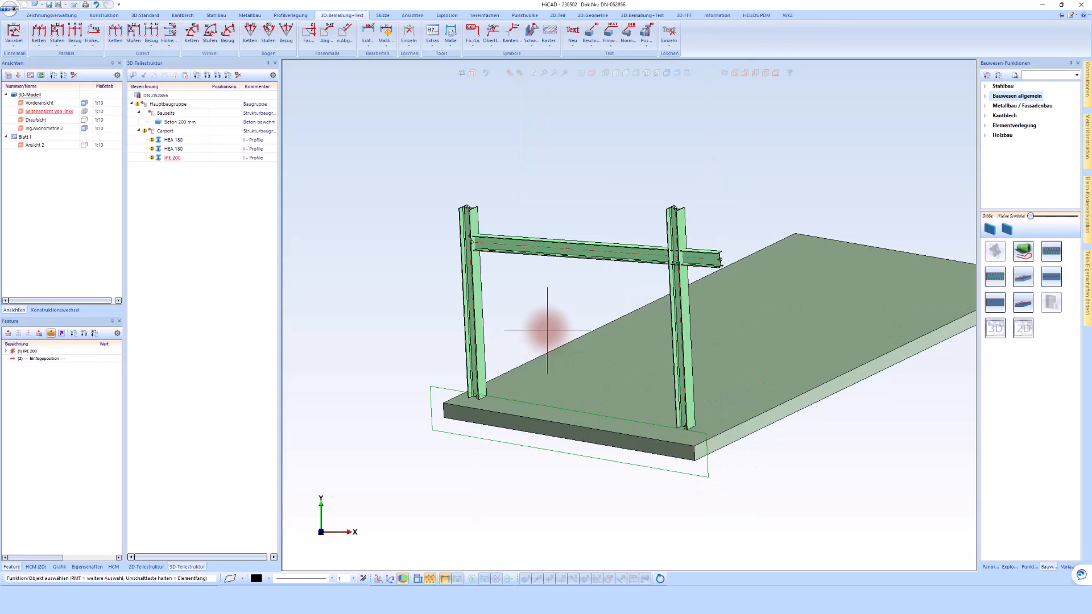
pyautogui.click(482, 359)
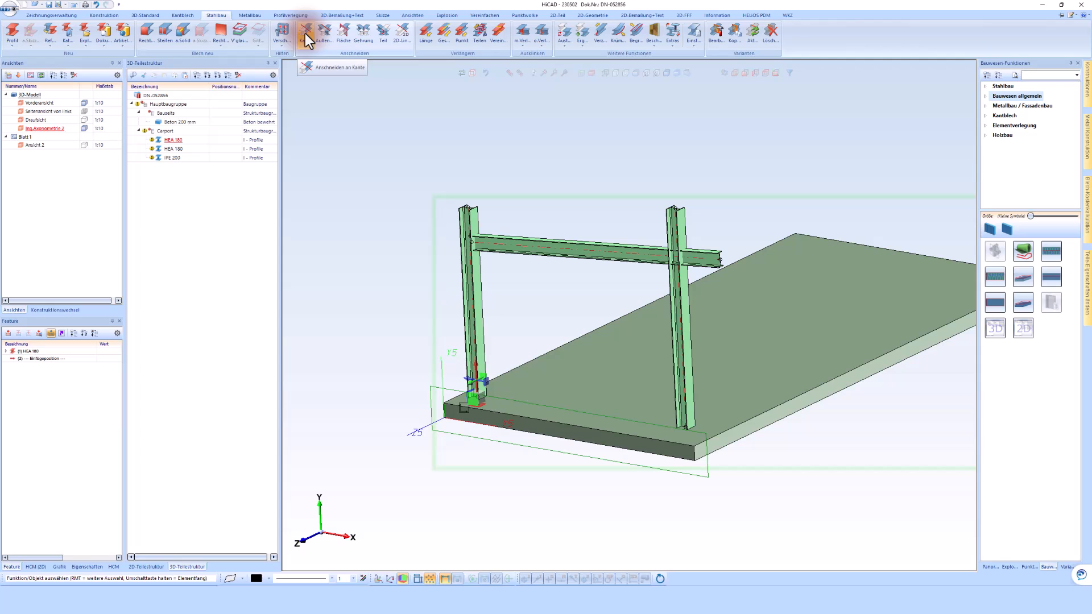
pyautogui.click(305, 33)
pyautogui.click(514, 245)
pyautogui.write('10')
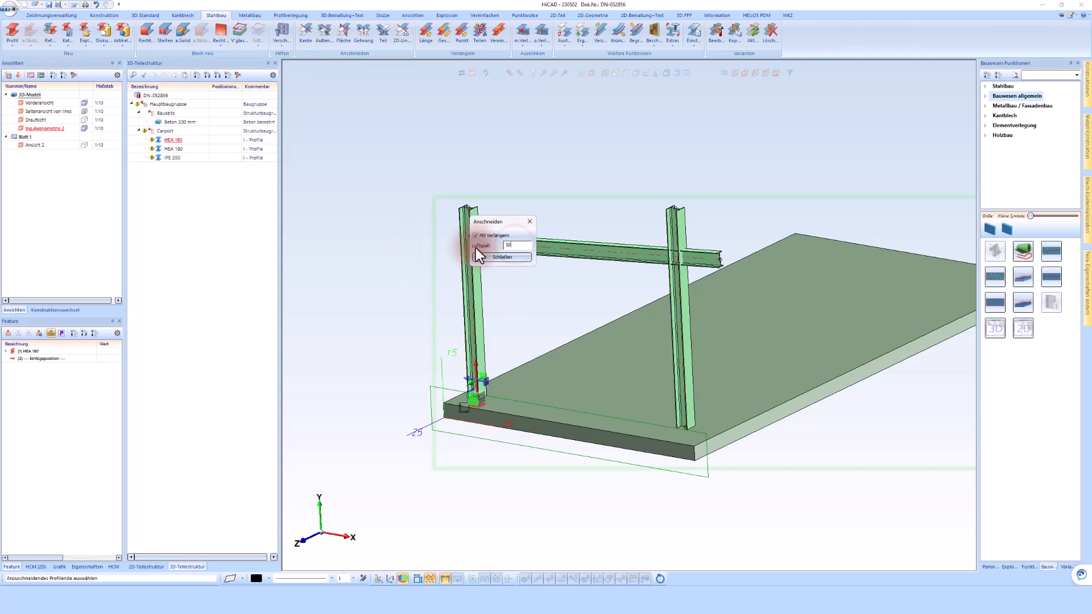
pyautogui.click(479, 392)
pyautogui.click(492, 410)
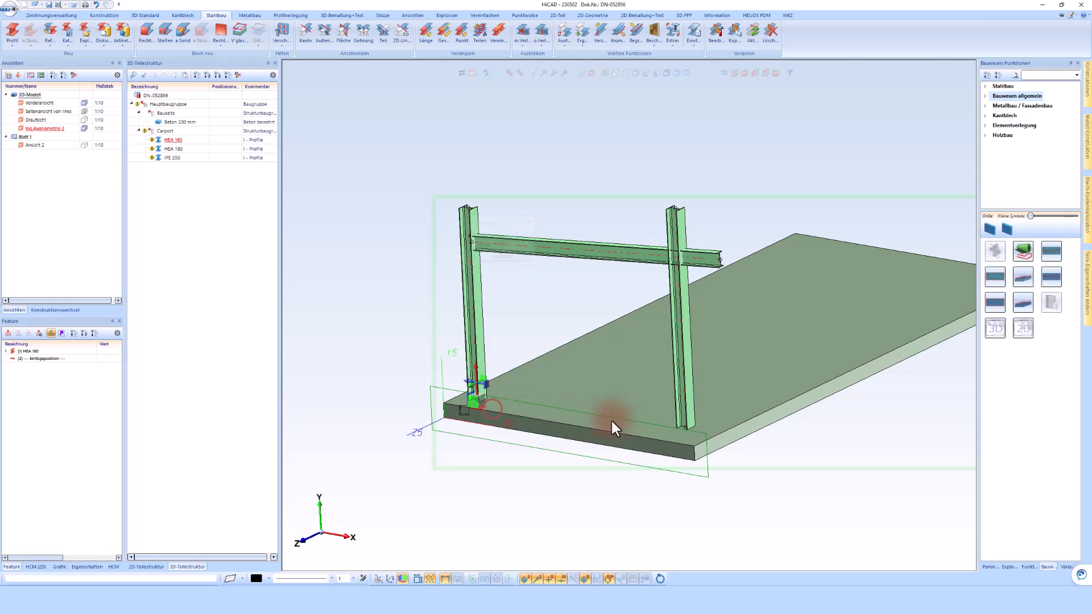
pyautogui.click(678, 418)
pyautogui.click(674, 438)
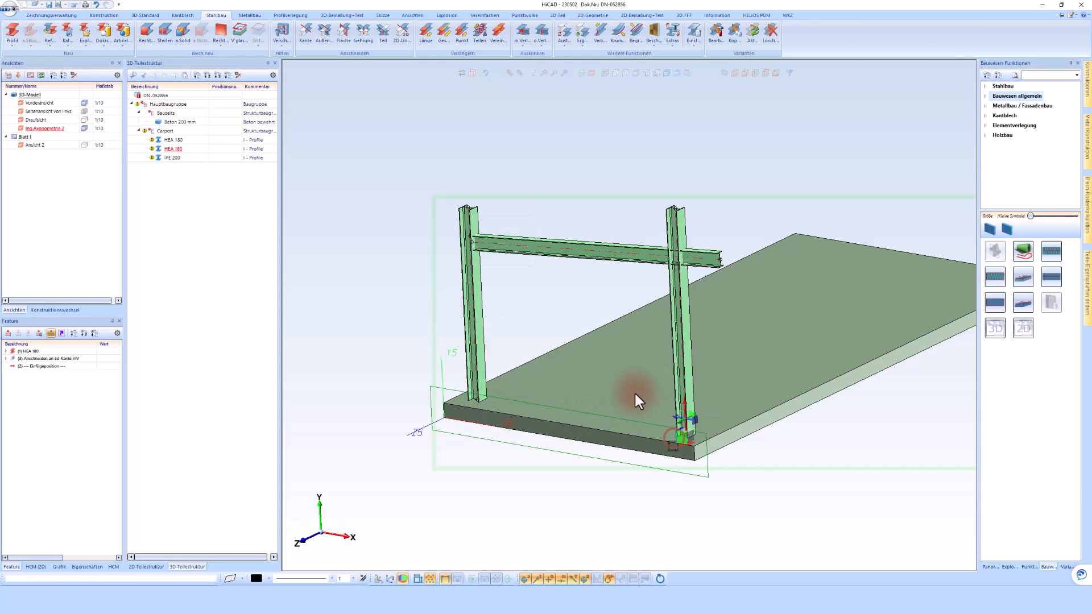
# Trim both ends of the IPE 200 beam to the columns' outer flanges with extension enabled and a -500 mm gap.
pyautogui.doubleClick(501, 246)
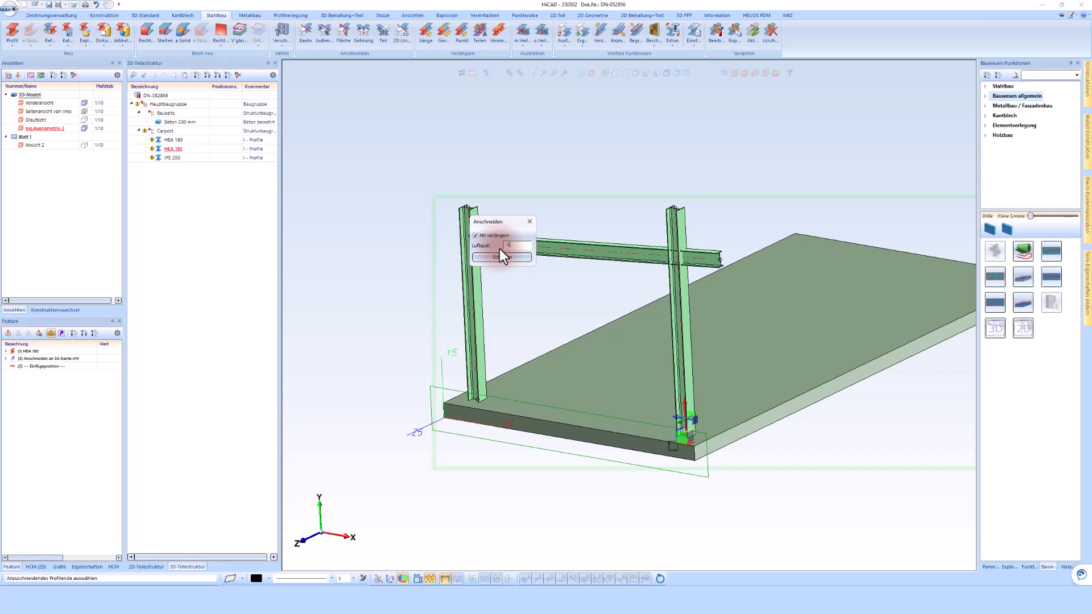
pyautogui.scroll(-3, 587, 312)
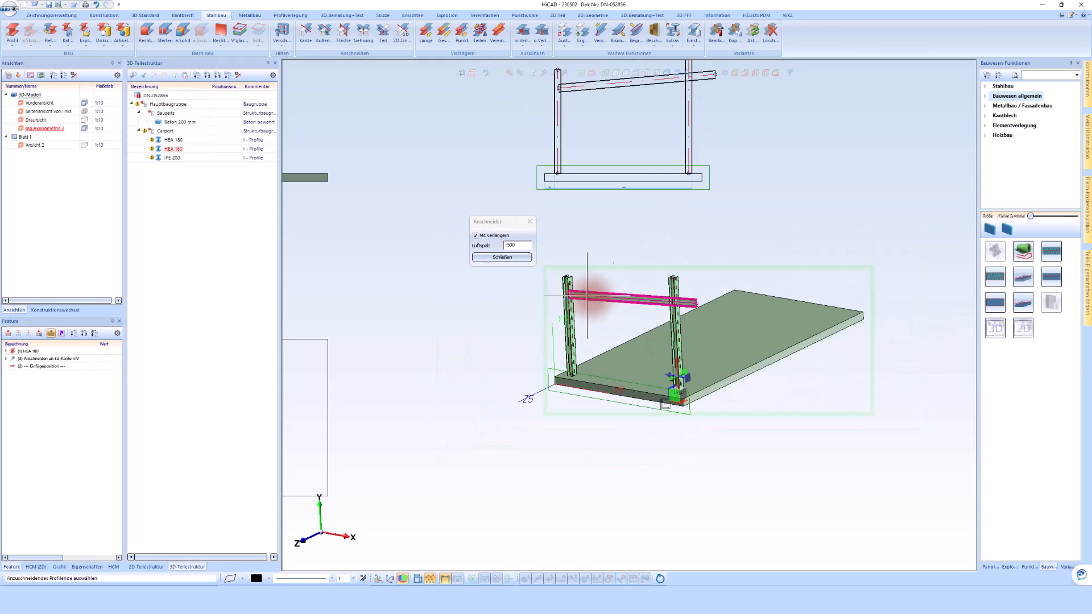
pyautogui.scroll(5, 609, 300)
pyautogui.click(637, 328)
pyautogui.scroll(3, 586, 295)
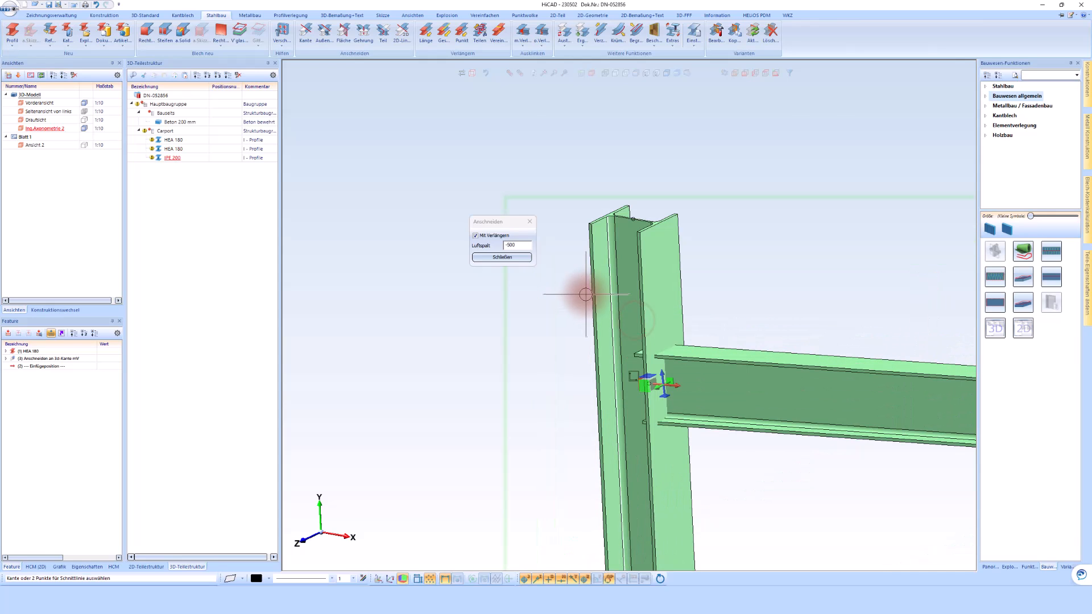
pyautogui.click(592, 298)
pyautogui.scroll(-5, 547, 346)
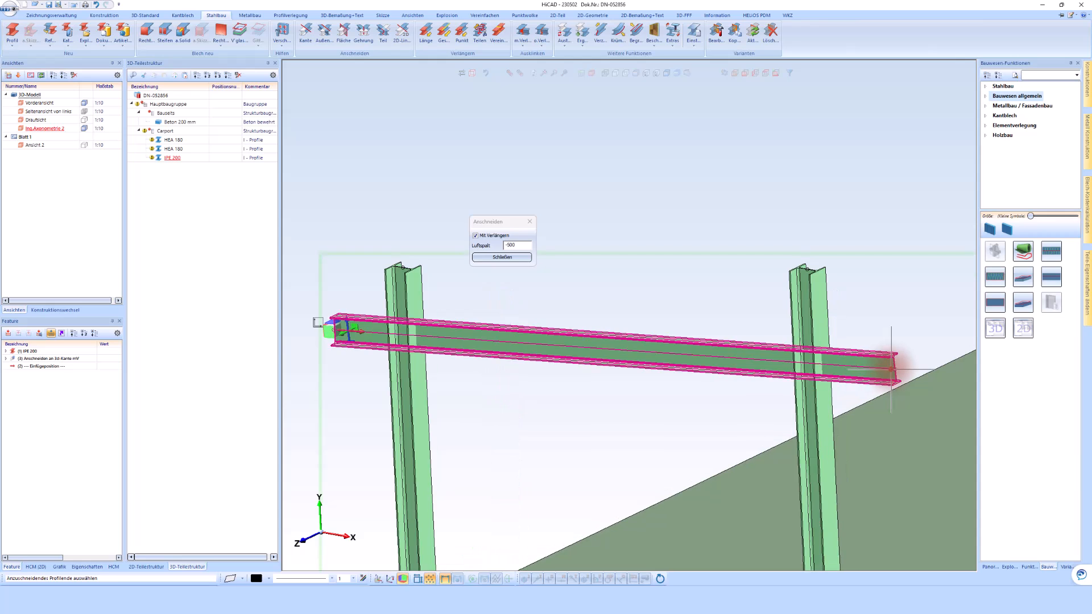
pyautogui.scroll(3, 889, 368)
pyautogui.click(875, 291)
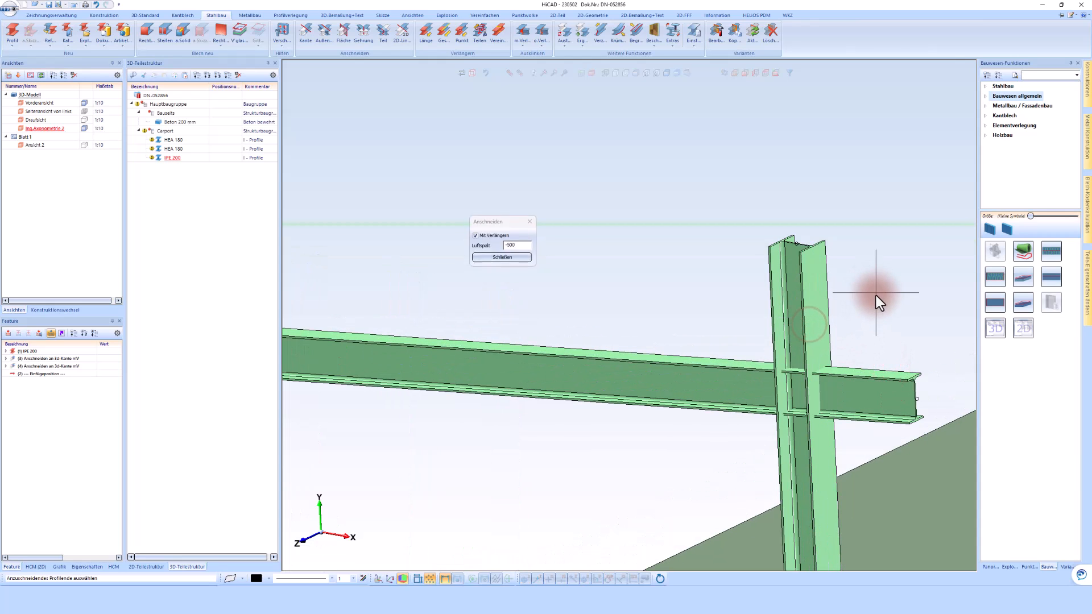
pyautogui.scroll(-3, 857, 292)
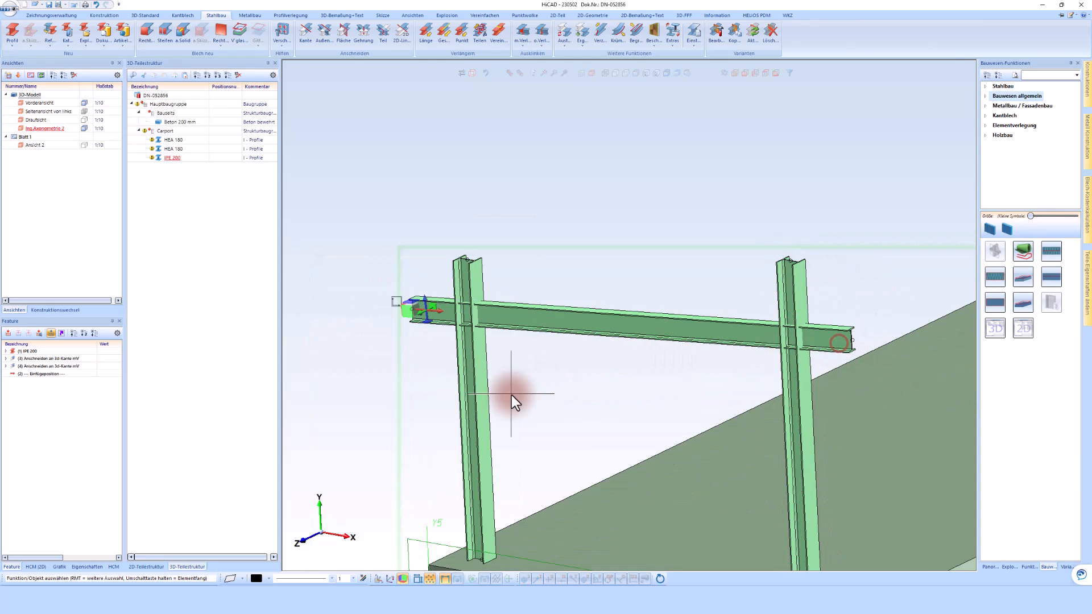
# Set the gap of the beam's second edge trim feature to -1000 mm.
pyautogui.click(77, 365)
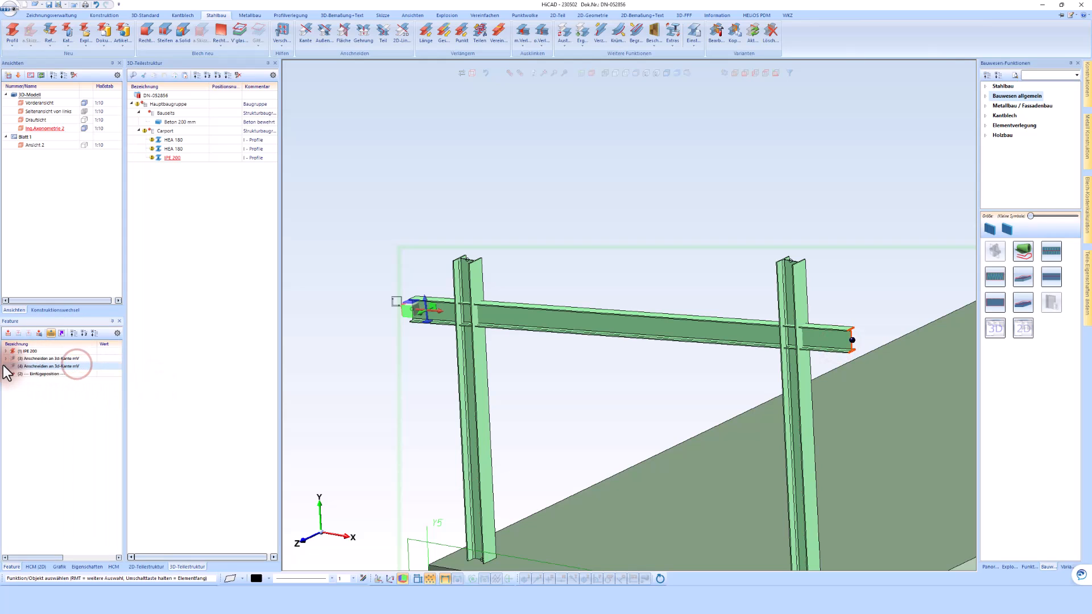
pyautogui.doubleClick(103, 397)
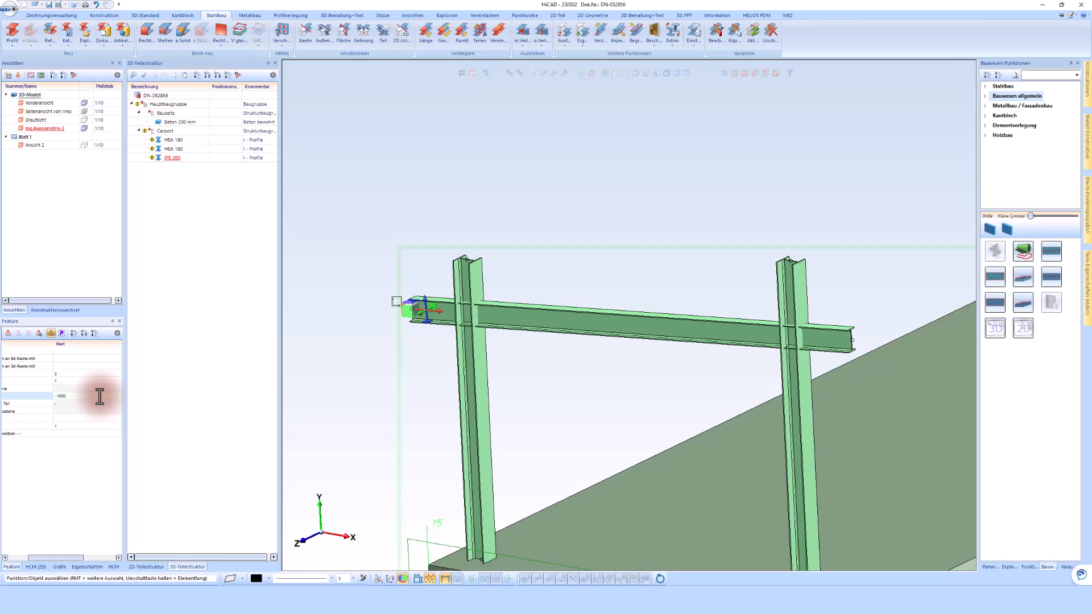
pyautogui.press('Return')
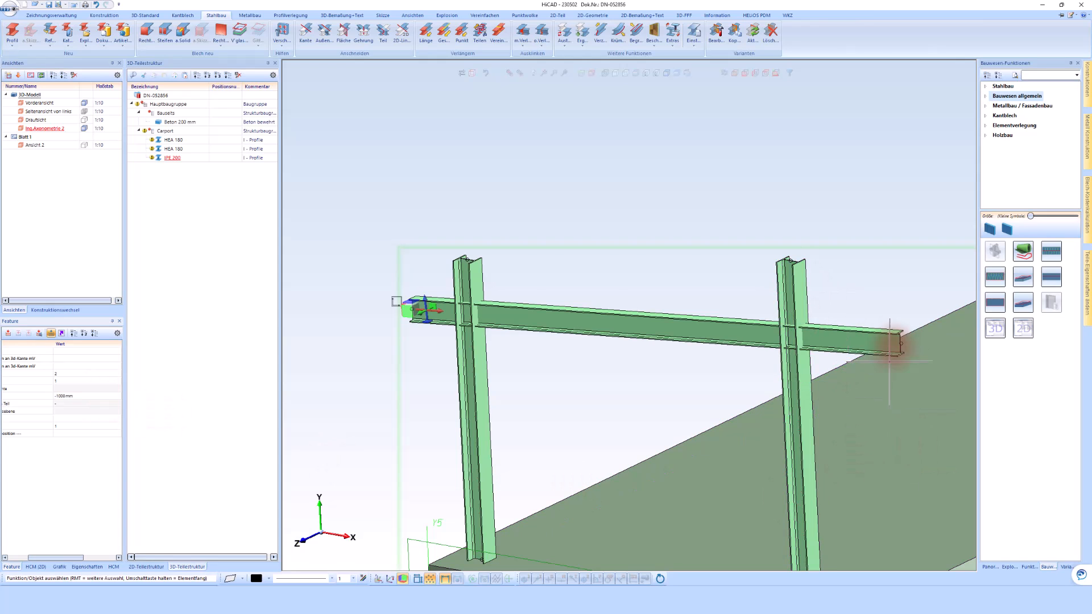
# Dimension the beam's horizontal overhang beyond the outer flange of each column in the side view.
pyautogui.scroll(-5, 737, 341)
pyautogui.scroll(5, 849, 108)
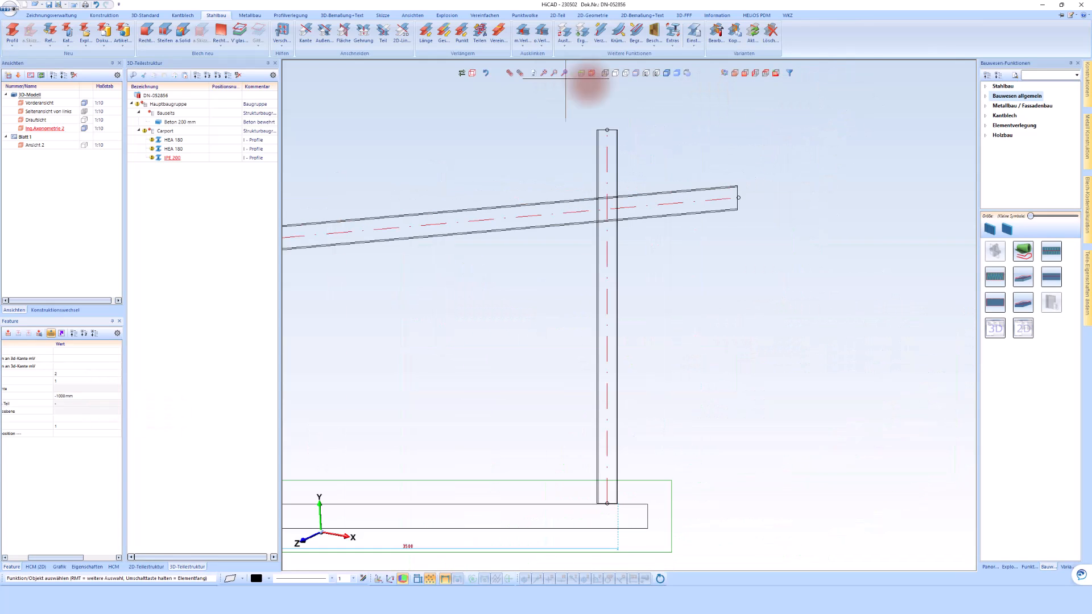
pyautogui.click(342, 15)
pyautogui.click(15, 31)
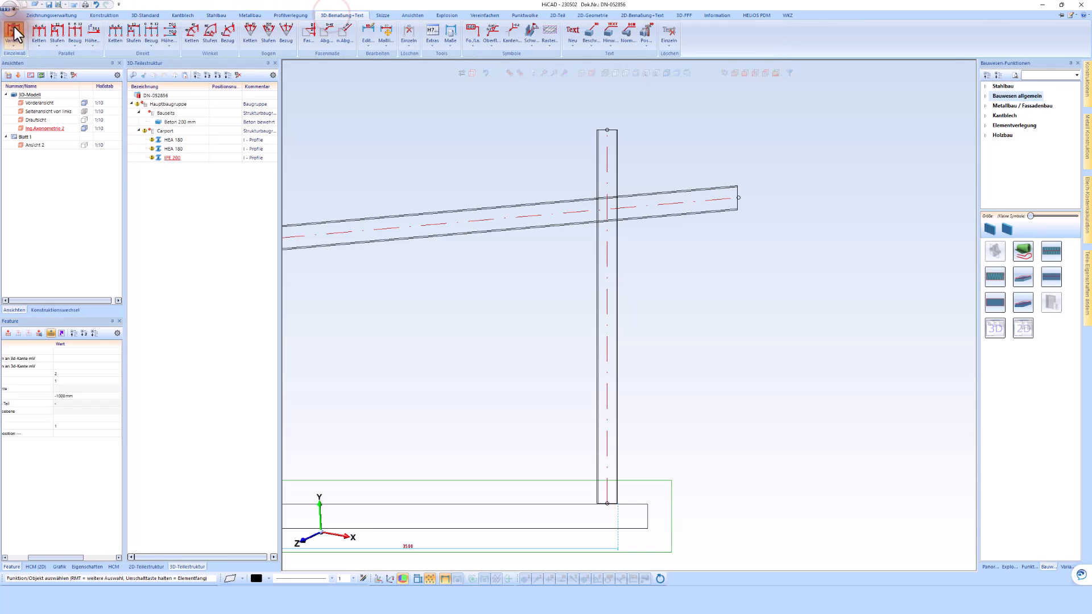
pyautogui.click(618, 147)
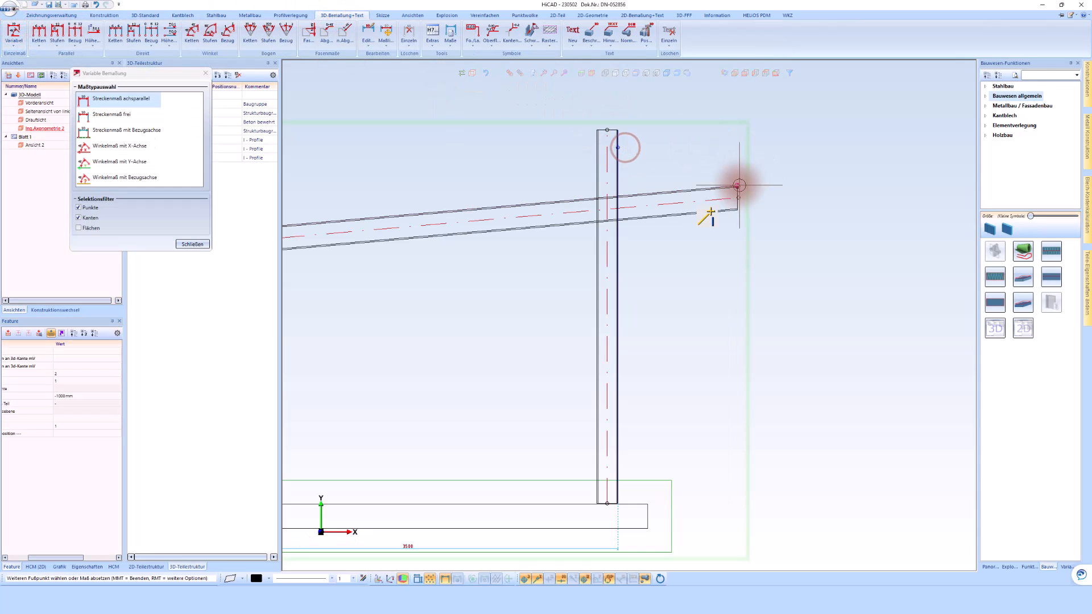
pyautogui.click(671, 142)
pyautogui.scroll(-4, 760, 154)
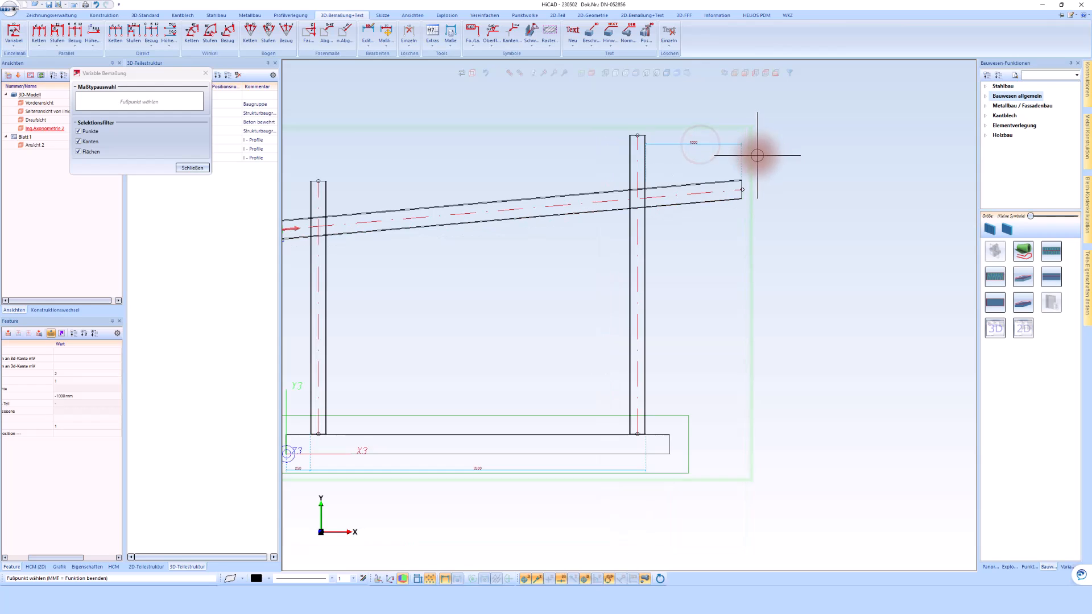
pyautogui.scroll(5, 405, 188)
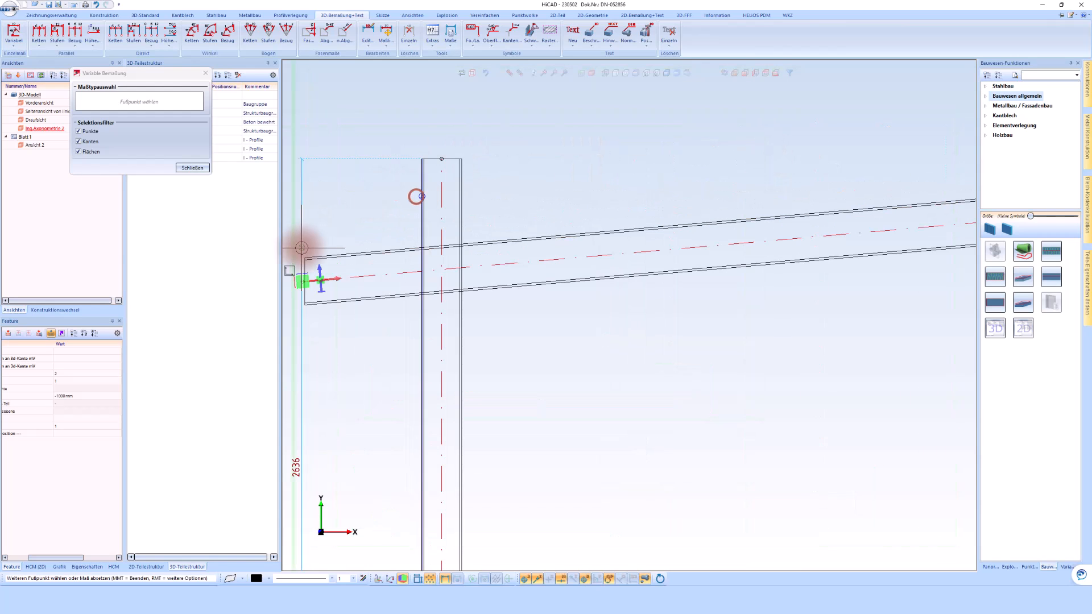
pyautogui.click(304, 257)
pyautogui.click(334, 191)
pyautogui.middleClick(560, 232)
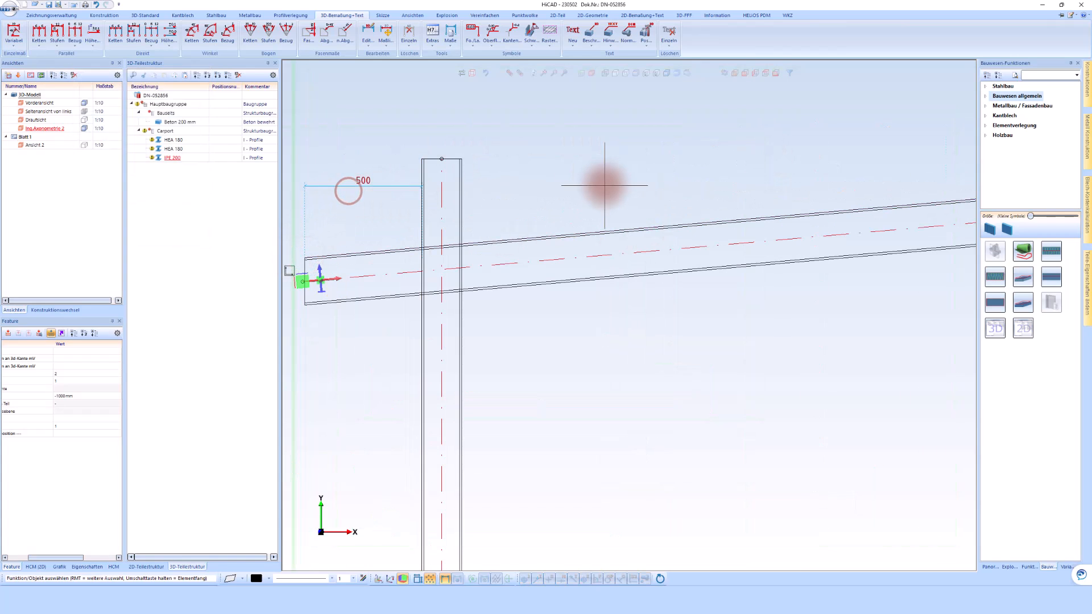
# Deactivate the working plane on the slab's end face and orbit the axonometric view toward the slab's long side.
pyautogui.scroll(-6, 605, 185)
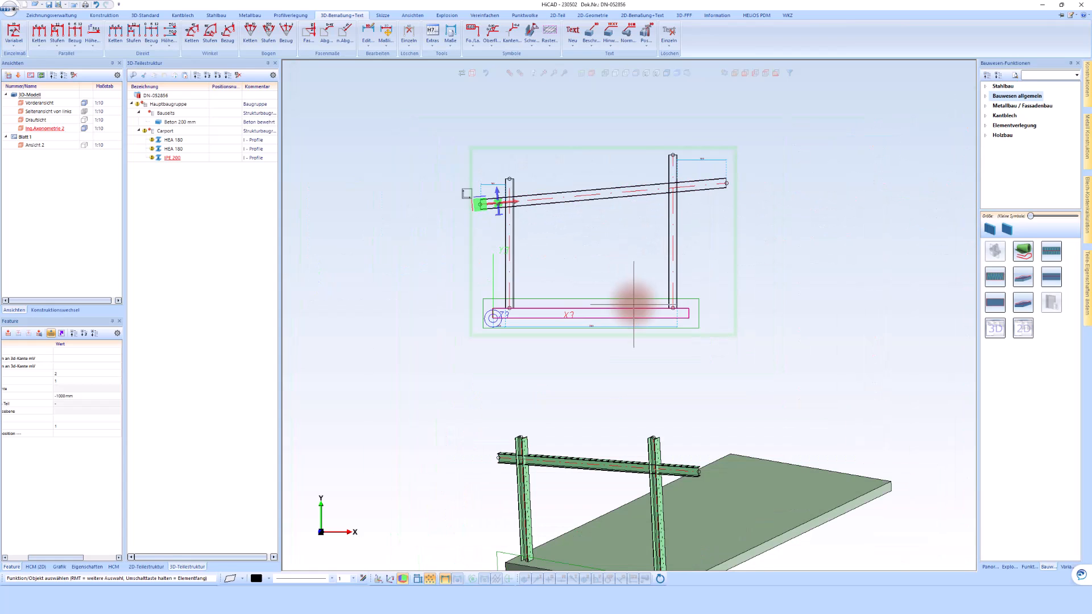
pyautogui.rightClick(635, 302)
pyautogui.click(711, 312)
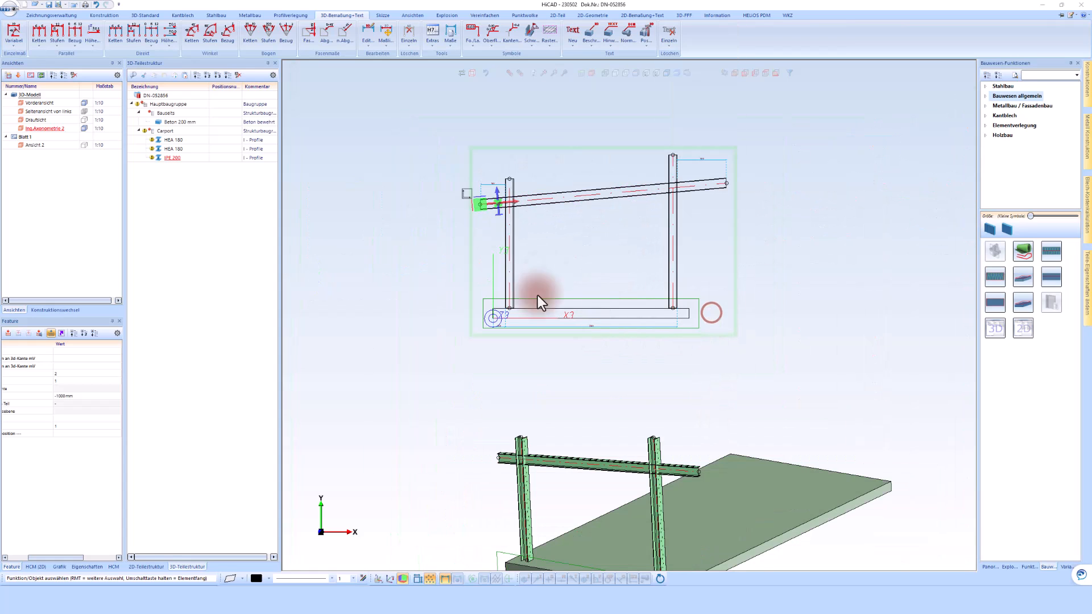
pyautogui.scroll(-2, 575, 267)
pyautogui.scroll(3, 549, 490)
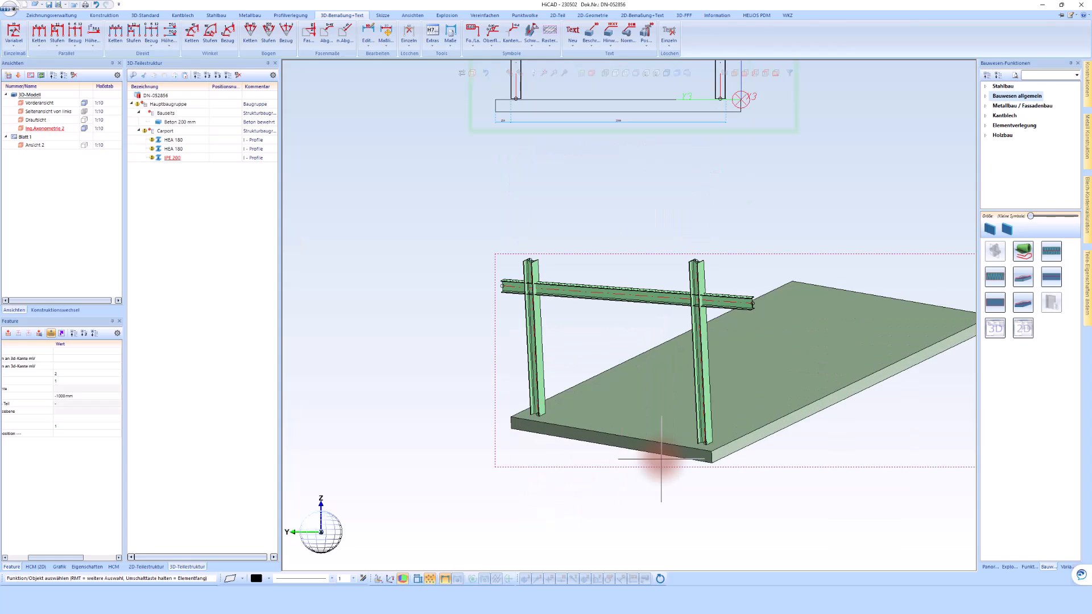
pyautogui.moveTo(752, 418); pyautogui.dragTo(732, 425, button='middle')
pyautogui.scroll(-2, 451, 409)
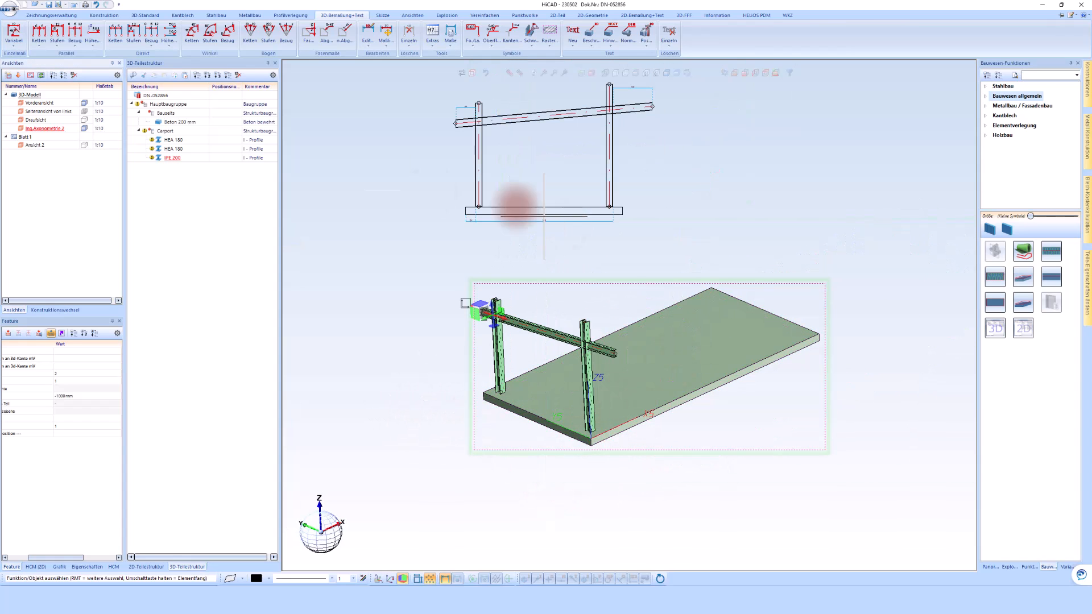
pyautogui.scroll(3, 504, 414)
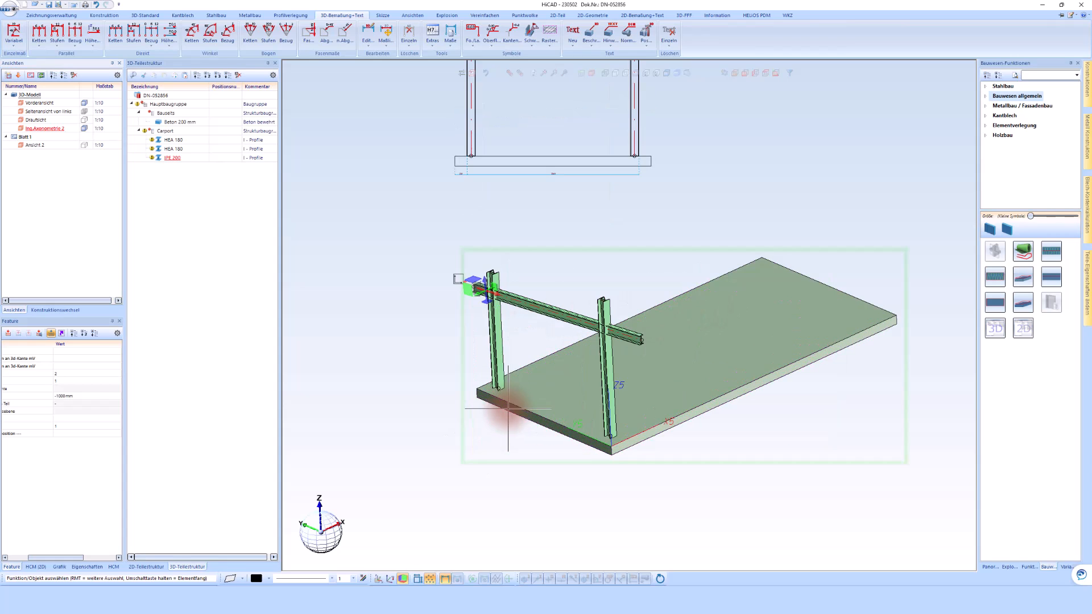
# Create a Strukturbaugruppe named Rahmen under Carport and move both HEA 180 columns and the IPE 200 beam into it.
pyautogui.rightClick(164, 131)
pyautogui.click(204, 215)
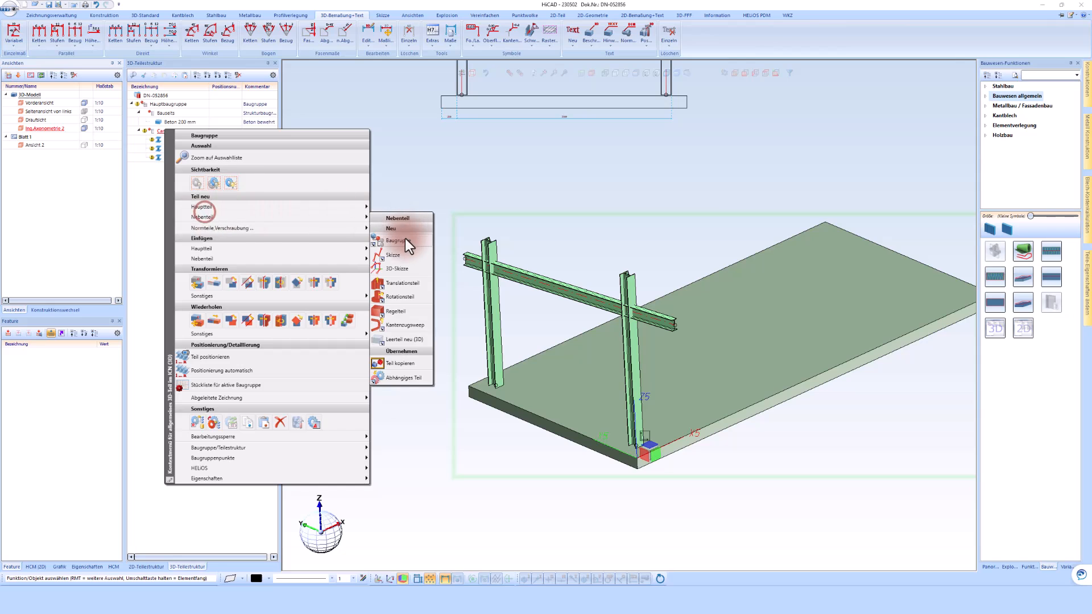
pyautogui.click(403, 239)
pyautogui.click(402, 90)
pyautogui.doubleClick(287, 91)
pyautogui.write('Rahmen')
pyautogui.click(300, 251)
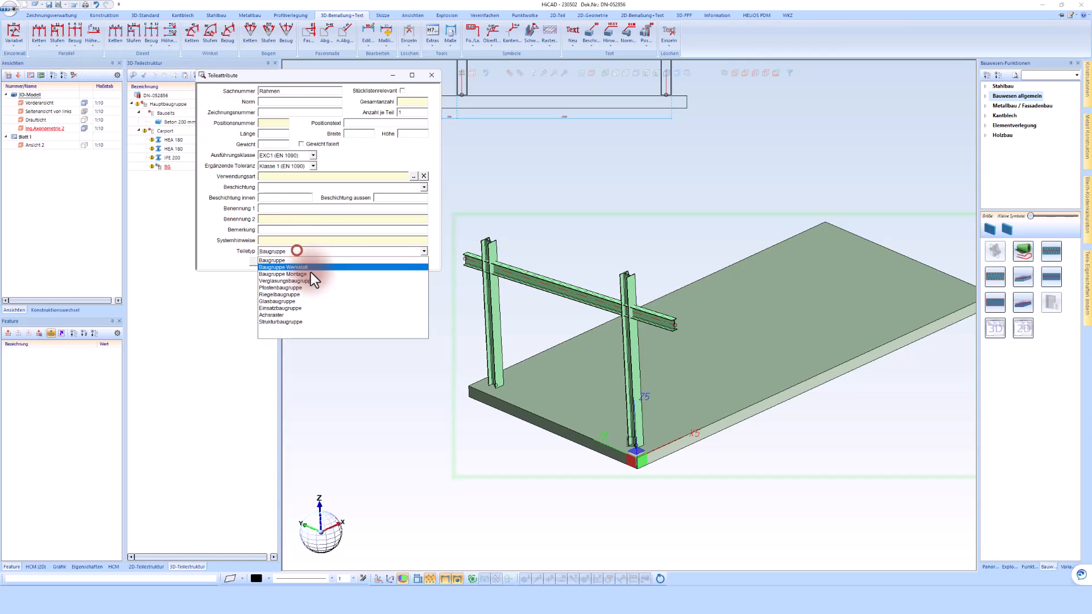
pyautogui.click(308, 322)
pyautogui.click(299, 261)
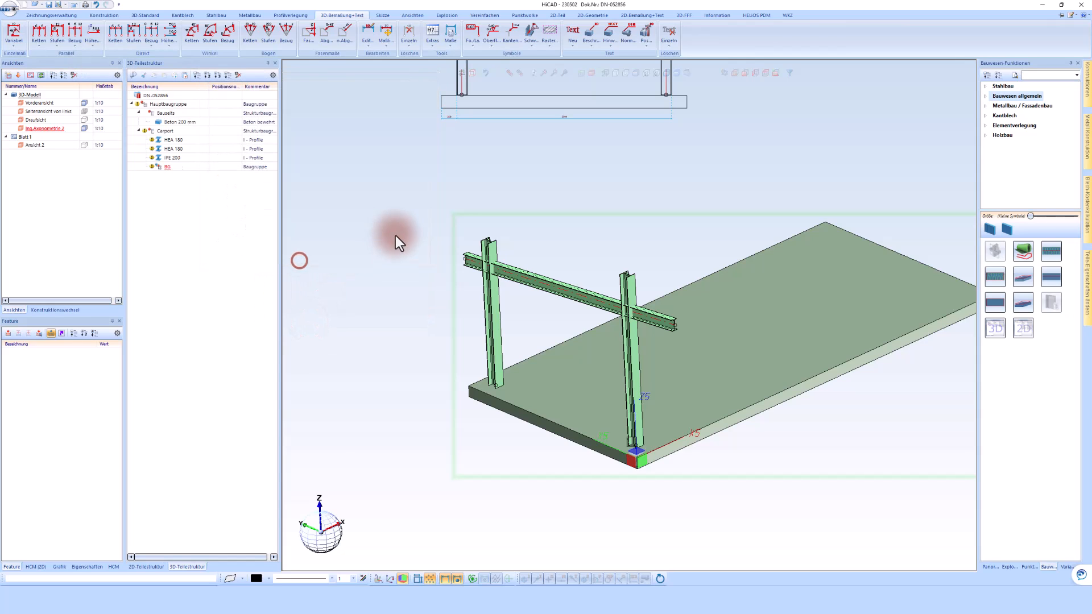
pyautogui.keyDown('shift'); pyautogui.click(171, 139); pyautogui.keyUp('shift')
pyautogui.moveTo(180, 141); pyautogui.dragTo(178, 167)
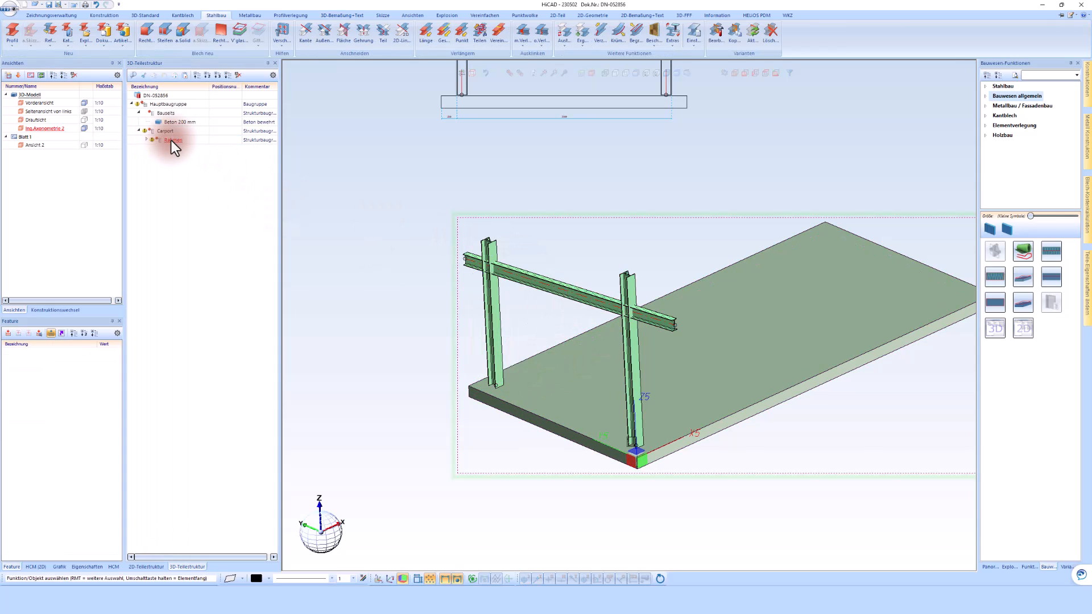
# Start a linear pattern of the Rahmen assembly using the spacing mode up to a reference with maximum individual spacing.
pyautogui.click(501, 324)
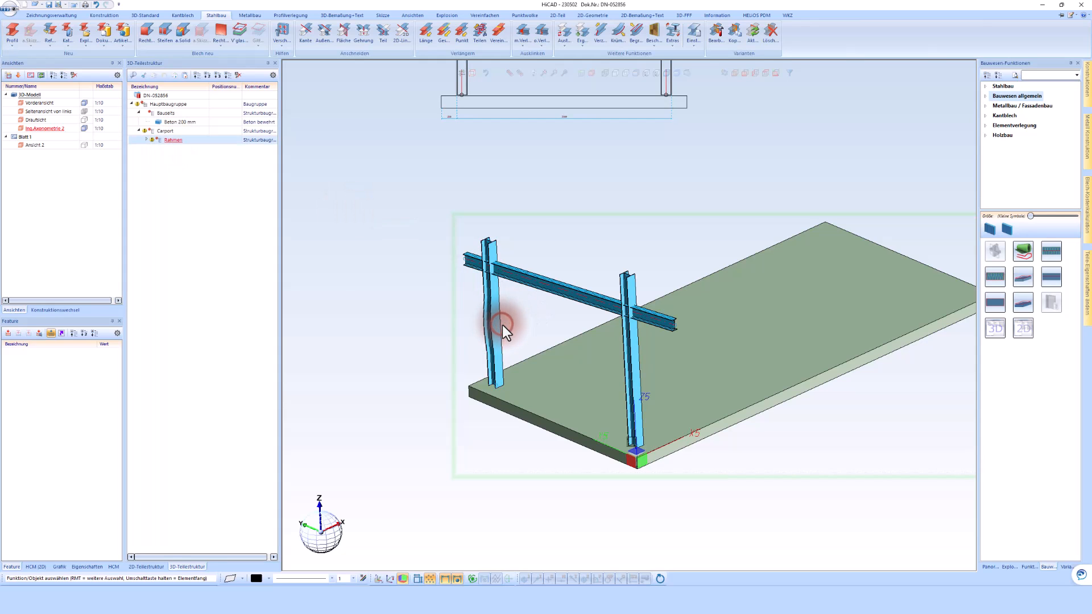
pyautogui.rightClick(504, 327)
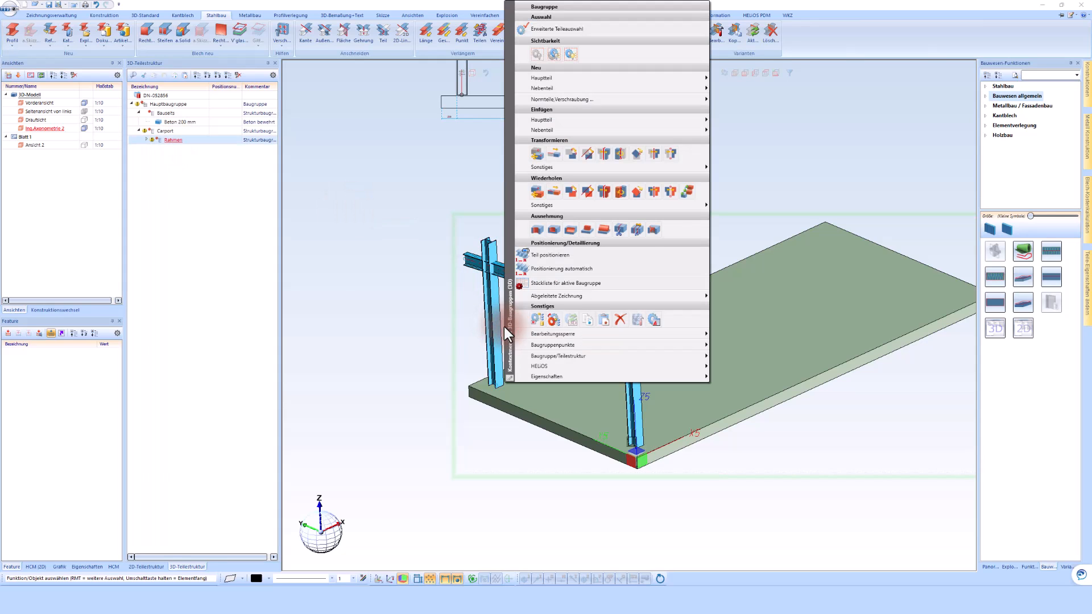
pyautogui.click(682, 193)
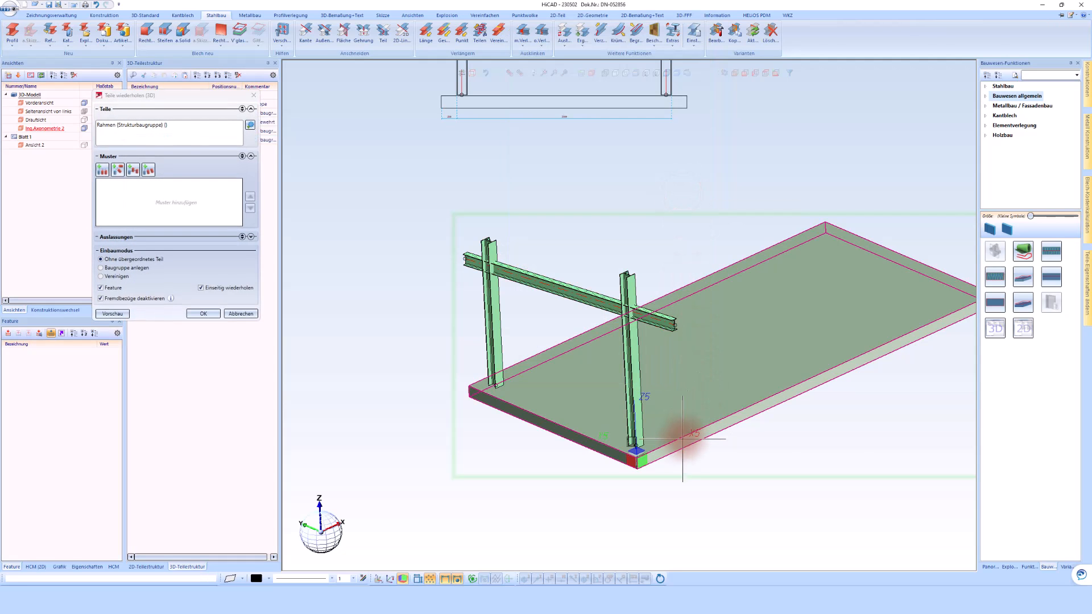
pyautogui.click(106, 172)
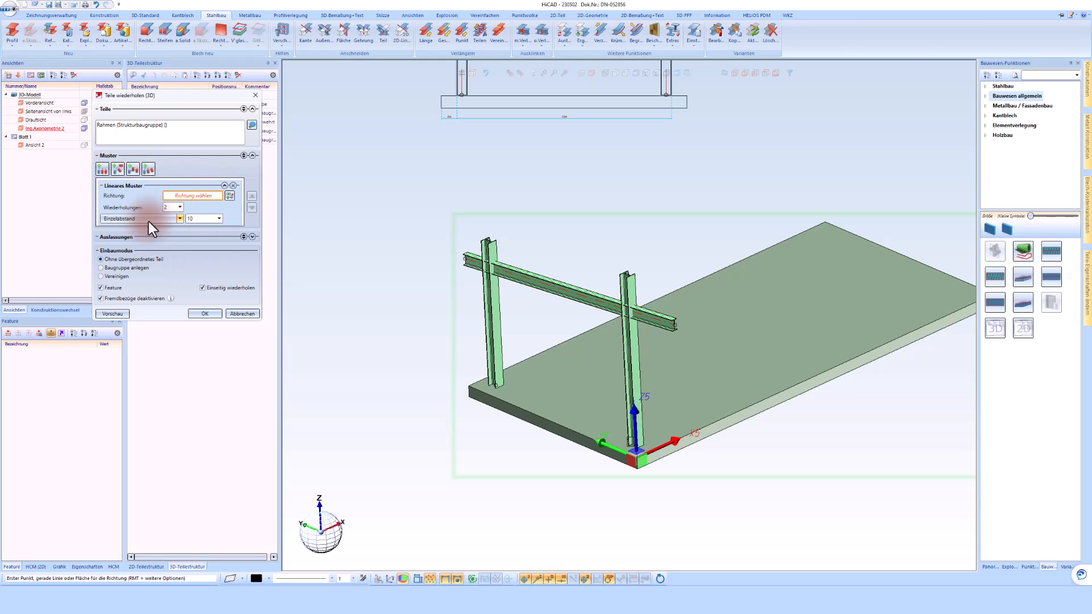
pyautogui.moveTo(170, 320); pyautogui.dragTo(175, 445)
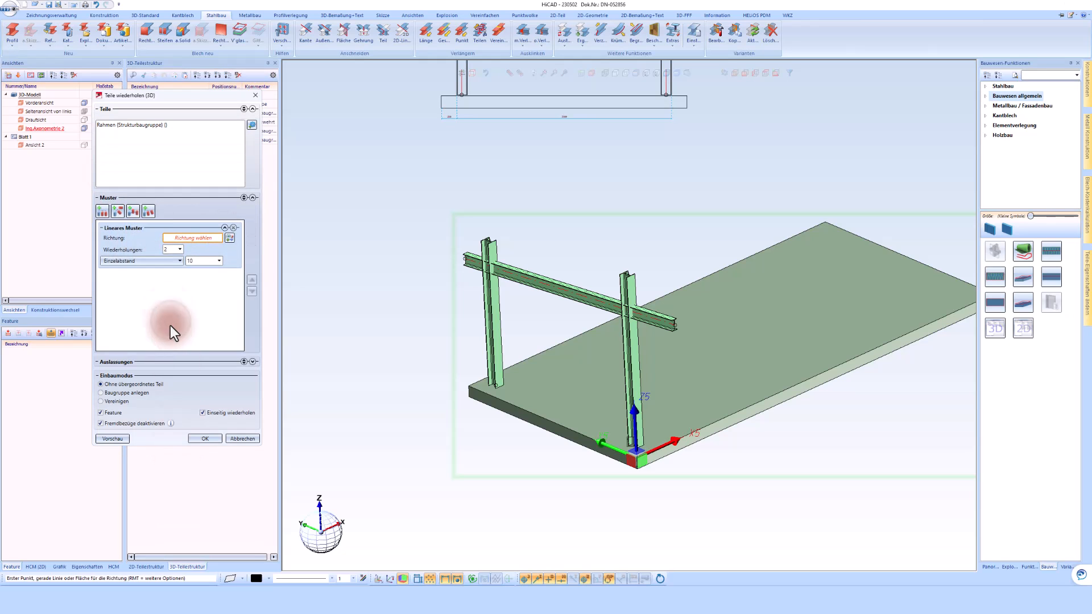
pyautogui.click(134, 265)
pyautogui.scroll(-1, 189, 398)
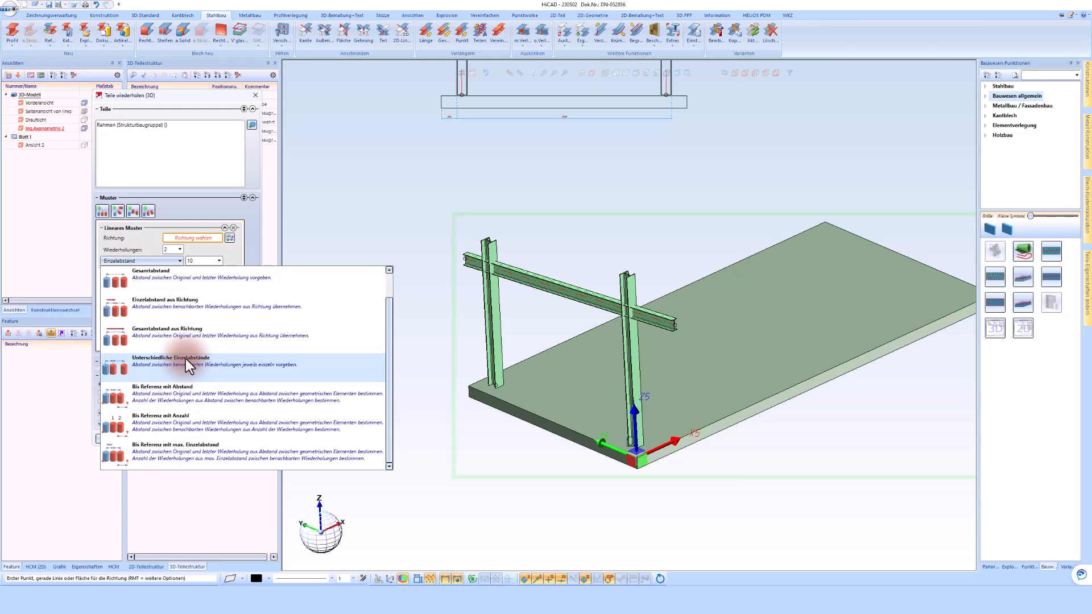
pyautogui.click(173, 452)
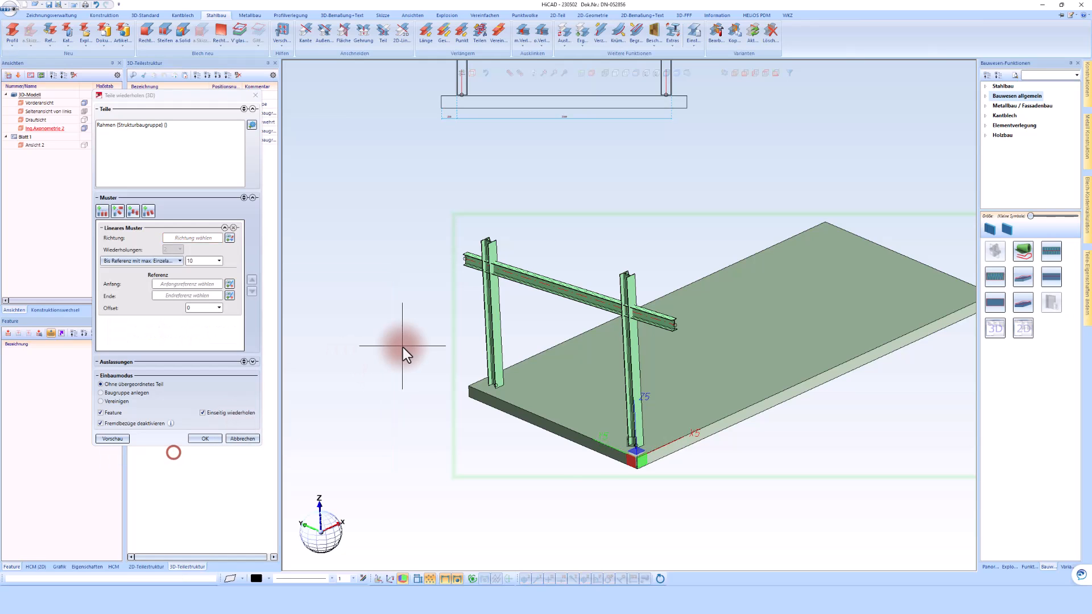
# Define the Rahmen pattern's direction along the slab's long edge, its start and end references, and a maximum individual spacing of 2500.
pyautogui.click(659, 449)
pyautogui.click(636, 449)
pyautogui.scroll(-1, 829, 309)
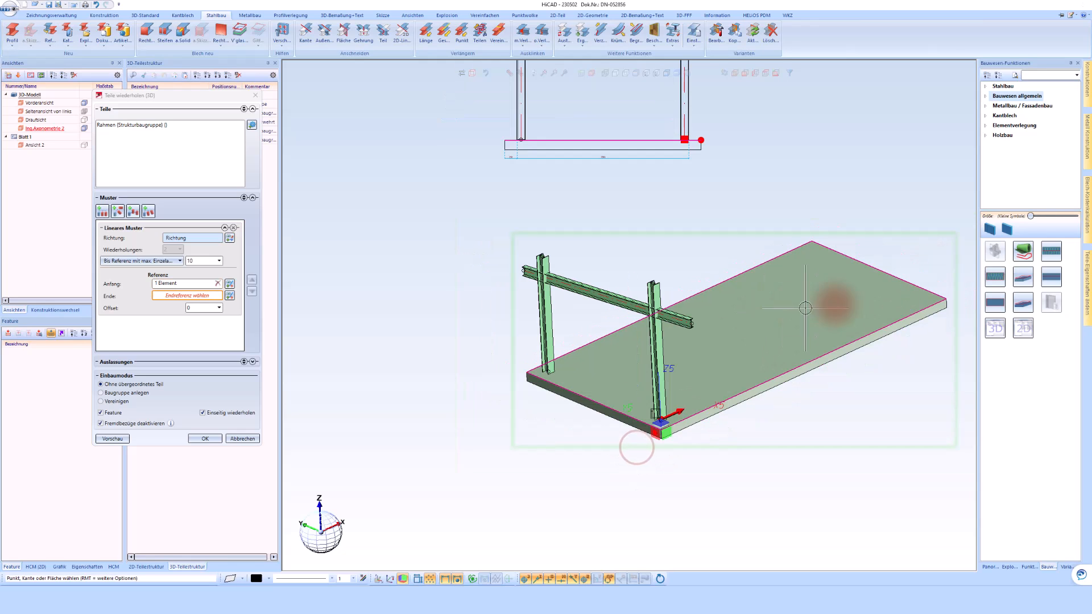
pyautogui.click(945, 300)
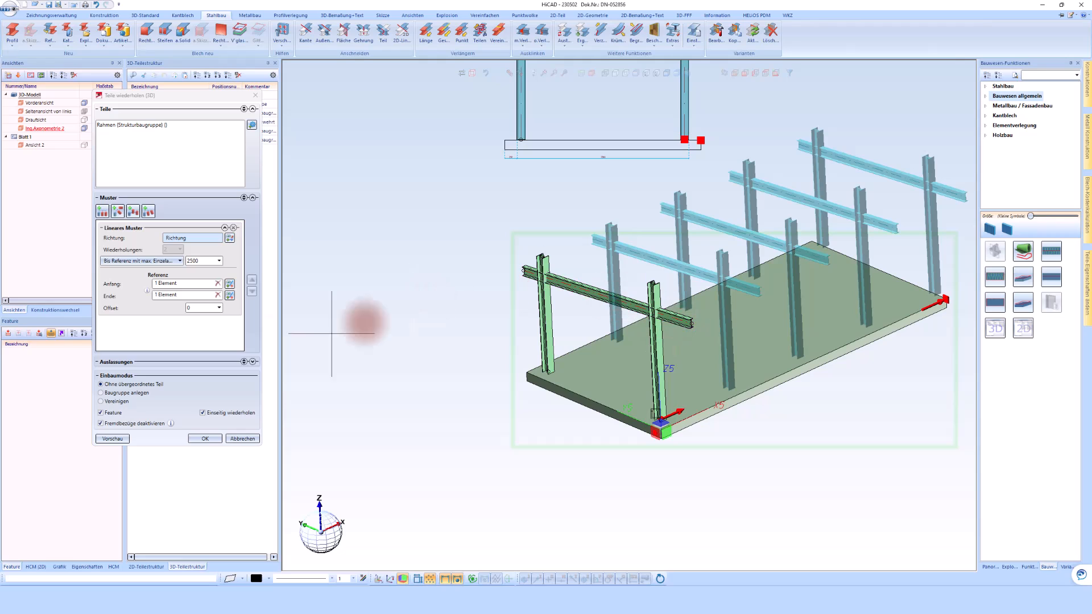
# Set the pattern's offset to 300 and check the frame positions relative to the slab's far end.
pyautogui.click(196, 307)
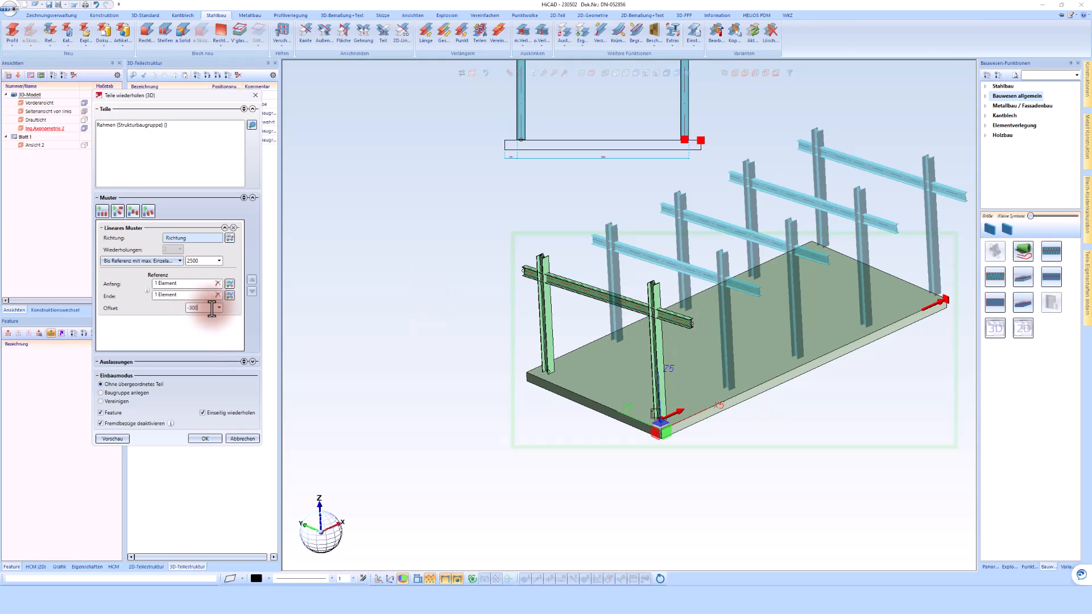
pyautogui.moveTo(204, 311); pyautogui.dragTo(183, 313)
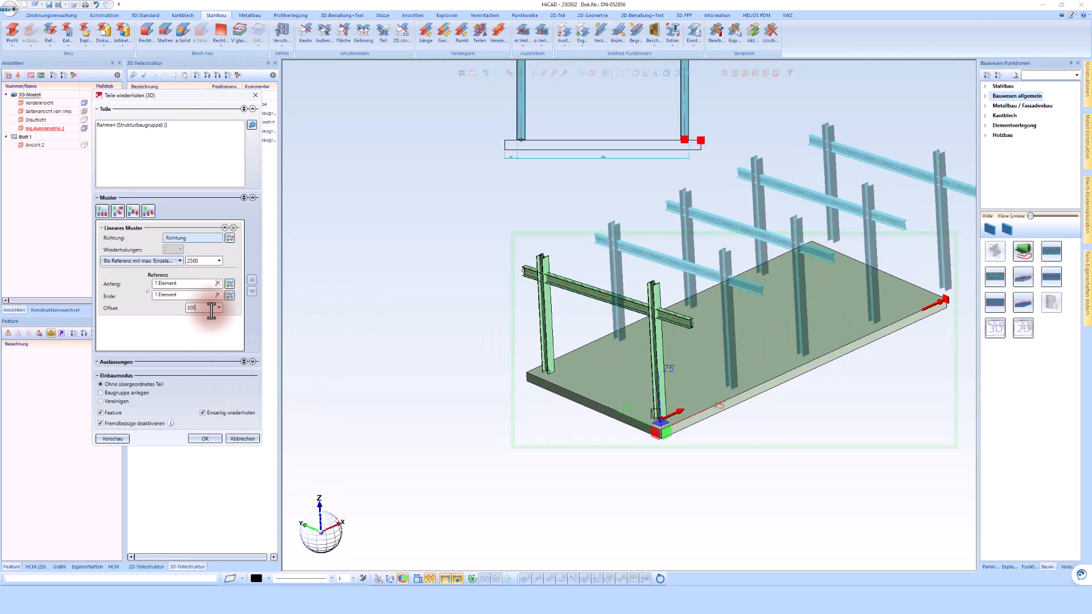
pyautogui.scroll(-3, 848, 359)
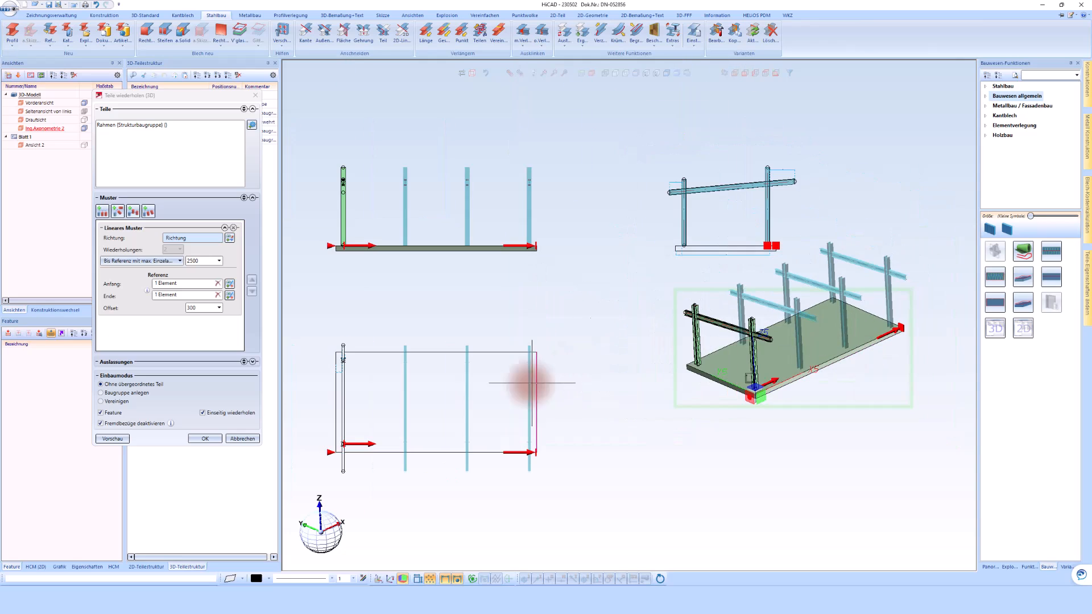
pyautogui.scroll(2, 314, 432)
pyautogui.scroll(-3, 352, 372)
# Set the maximum individual spacing to 3000 and create the frame pattern.
pyautogui.click(182, 293)
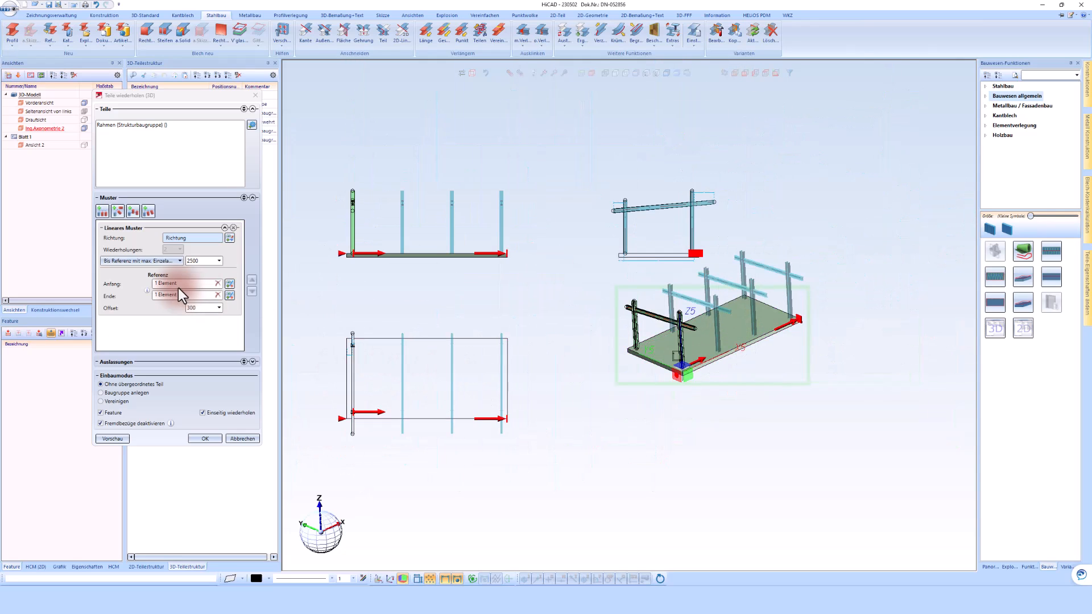
pyautogui.write('30')
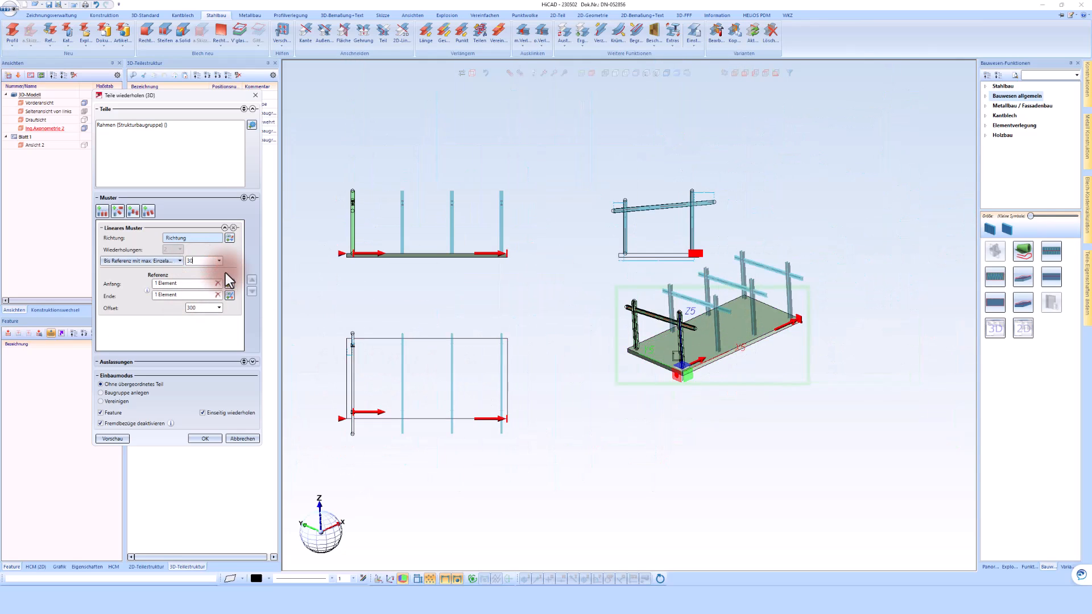
pyautogui.scroll(2, 731, 317)
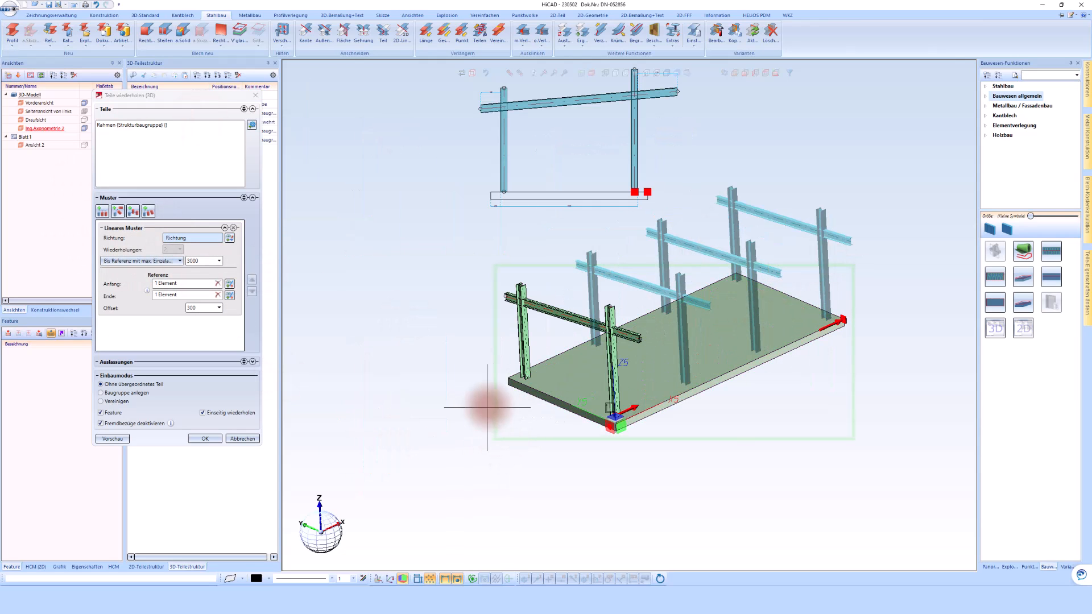
pyautogui.click(206, 440)
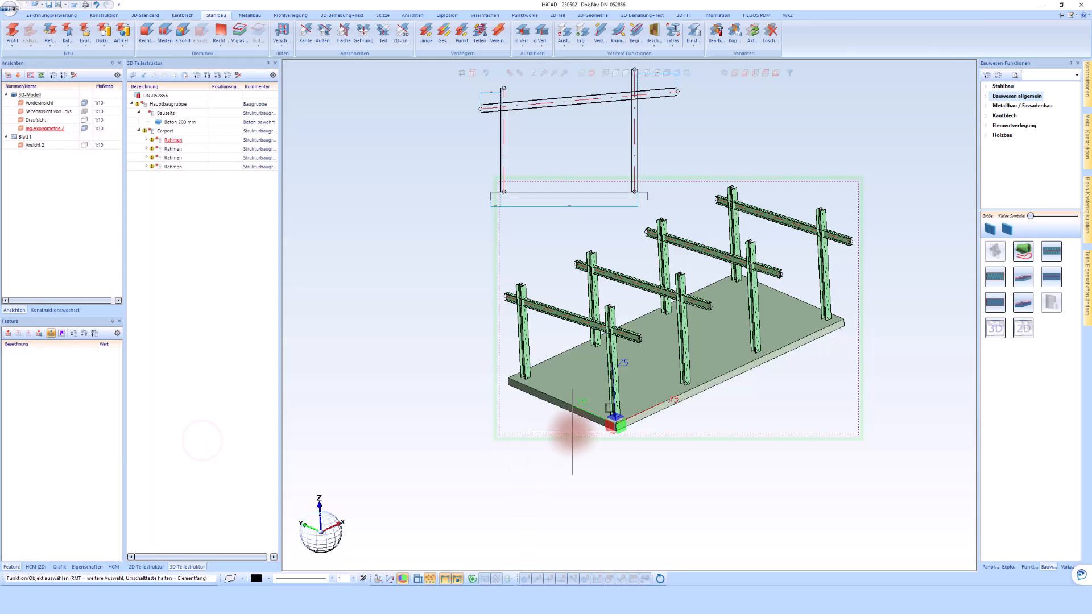
# Reopen the Carport assembly's Teilewiederholung feature for editing and change its spacing mode to Bis Referenz mit Anzahl.
pyautogui.scroll(-2, 557, 440)
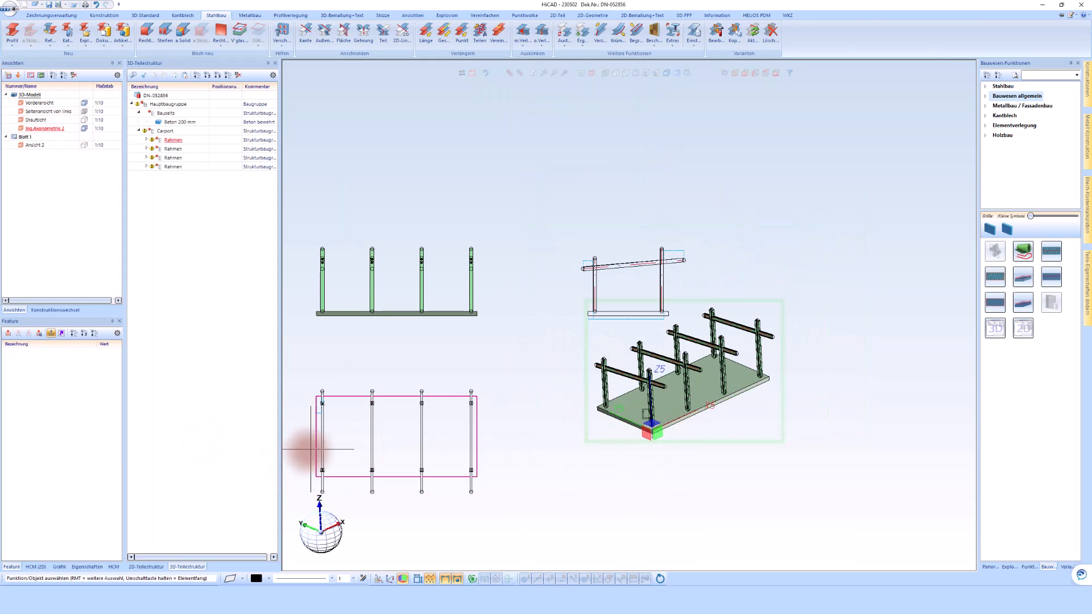
pyautogui.scroll(3, 307, 452)
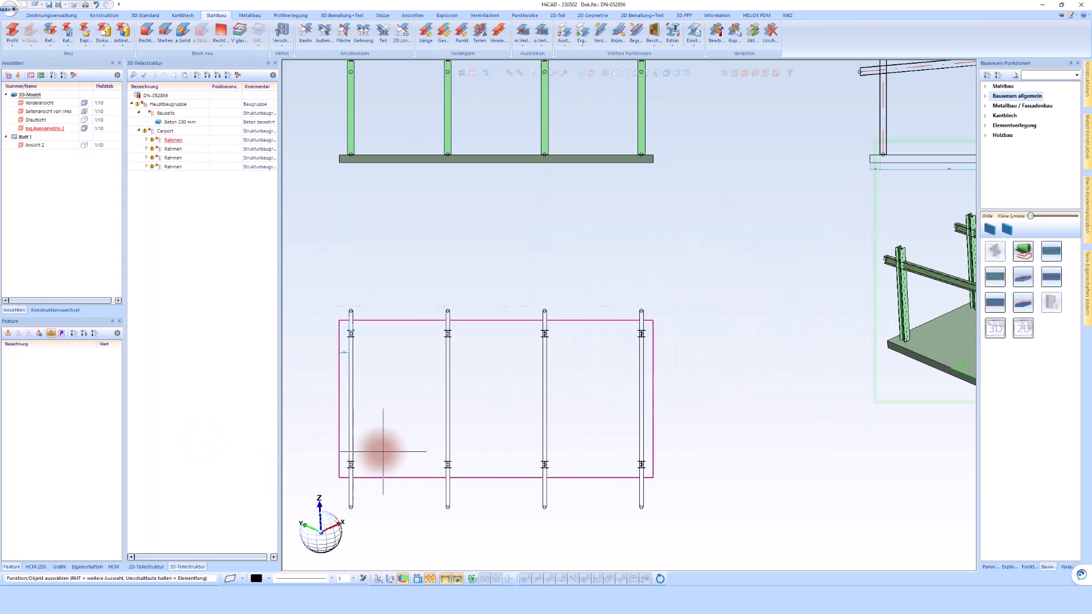
pyautogui.click(165, 131)
pyautogui.moveTo(72, 557); pyautogui.dragTo(19, 558)
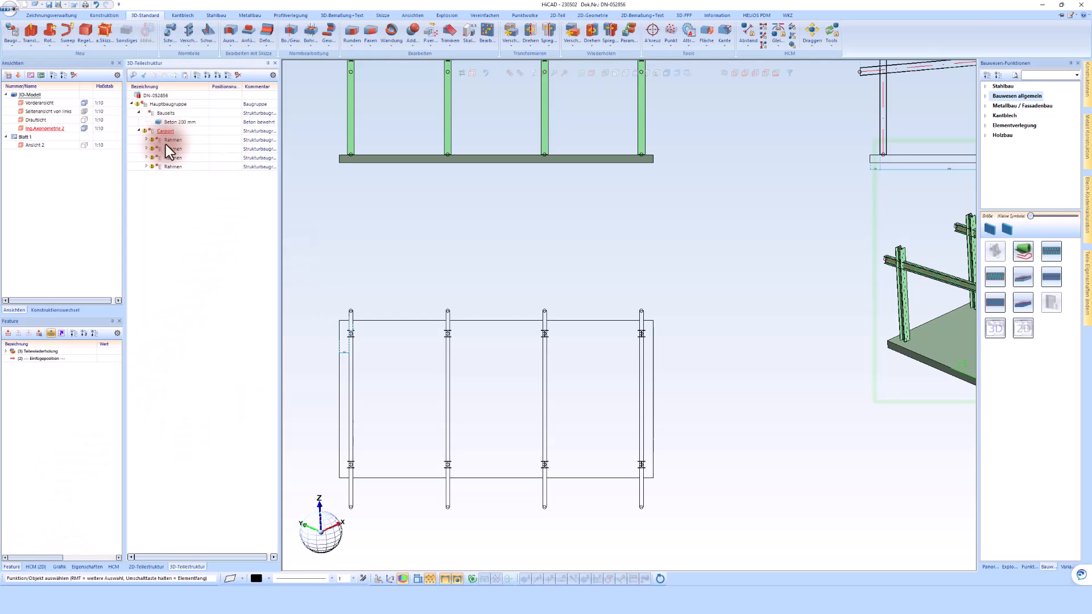
pyautogui.click(40, 351)
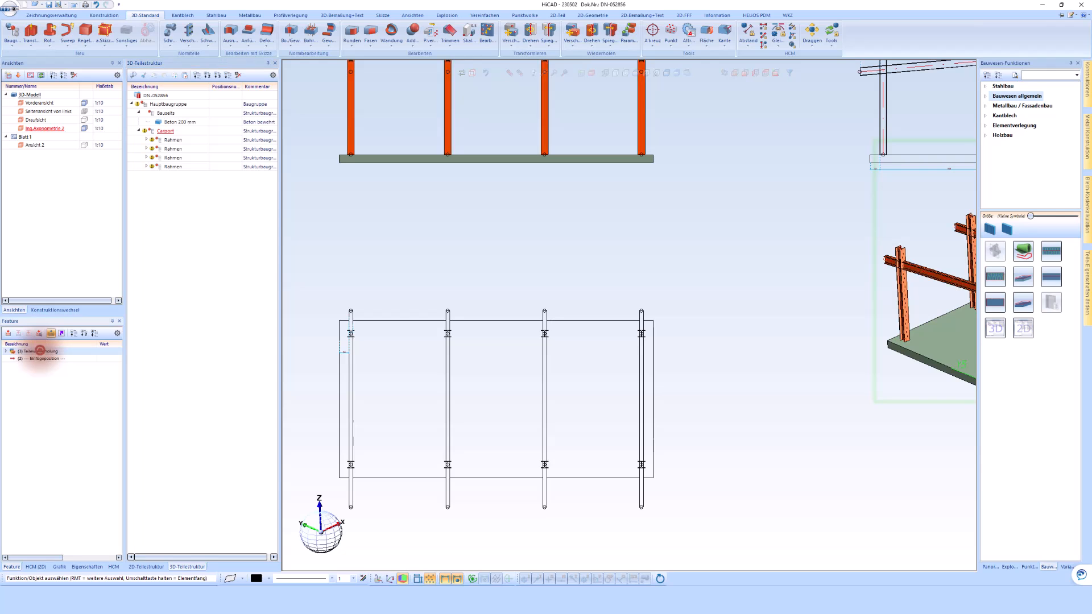
pyautogui.doubleClick(40, 351)
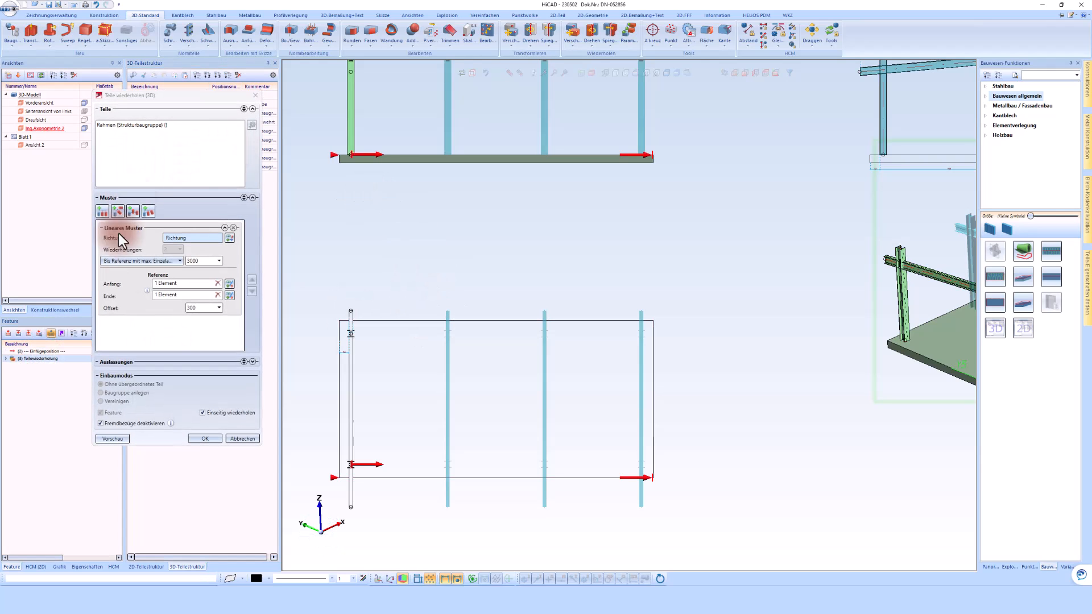
pyautogui.click(142, 264)
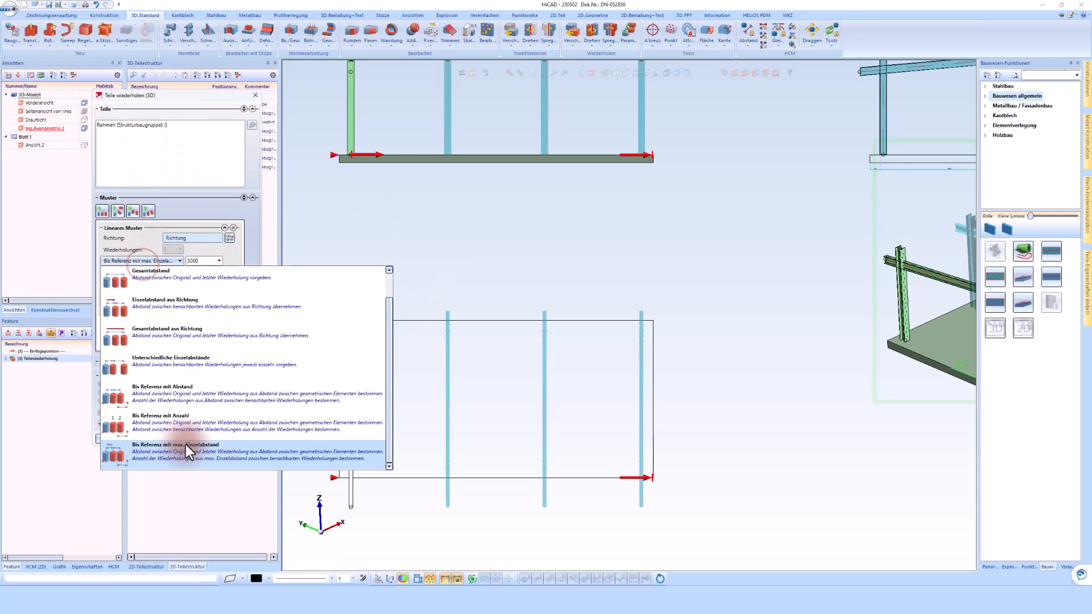
pyautogui.click(176, 422)
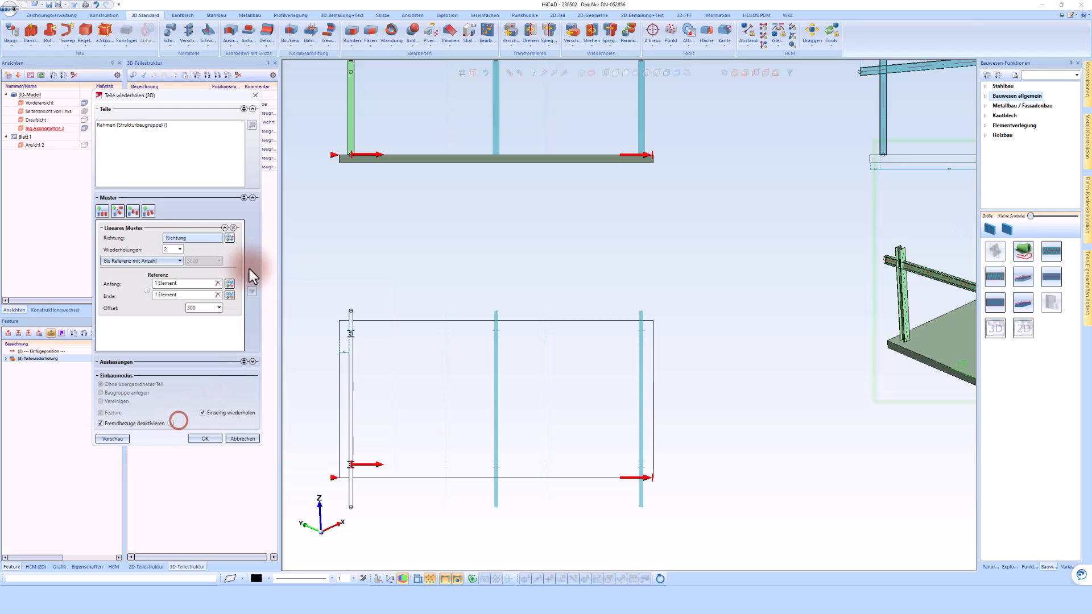
# Set the number of repetitions to 2 and apply the edited frame pattern.
pyautogui.click(163, 251)
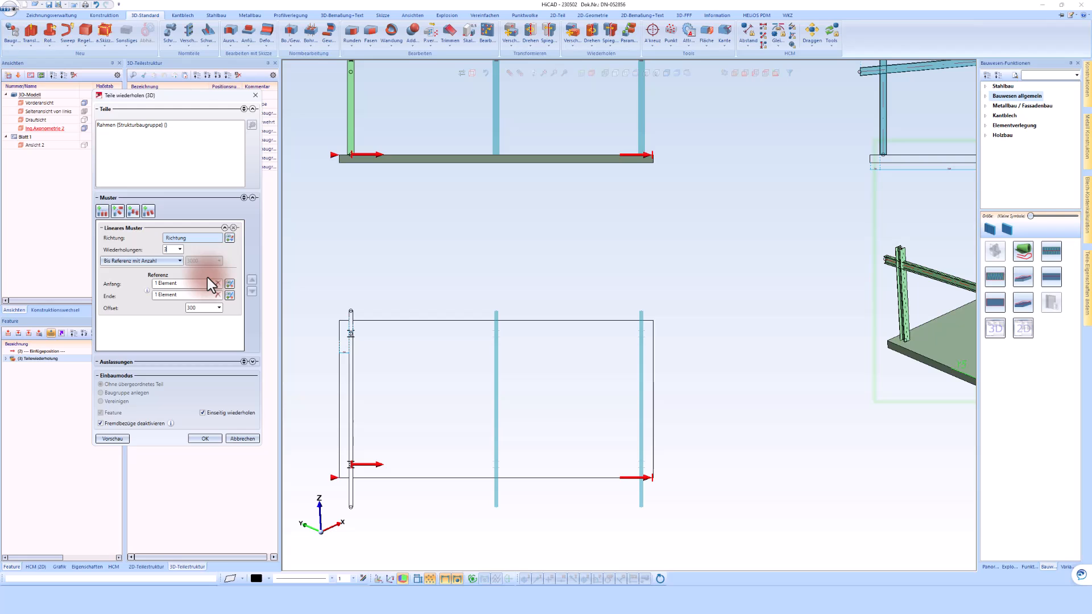
pyautogui.click(172, 250)
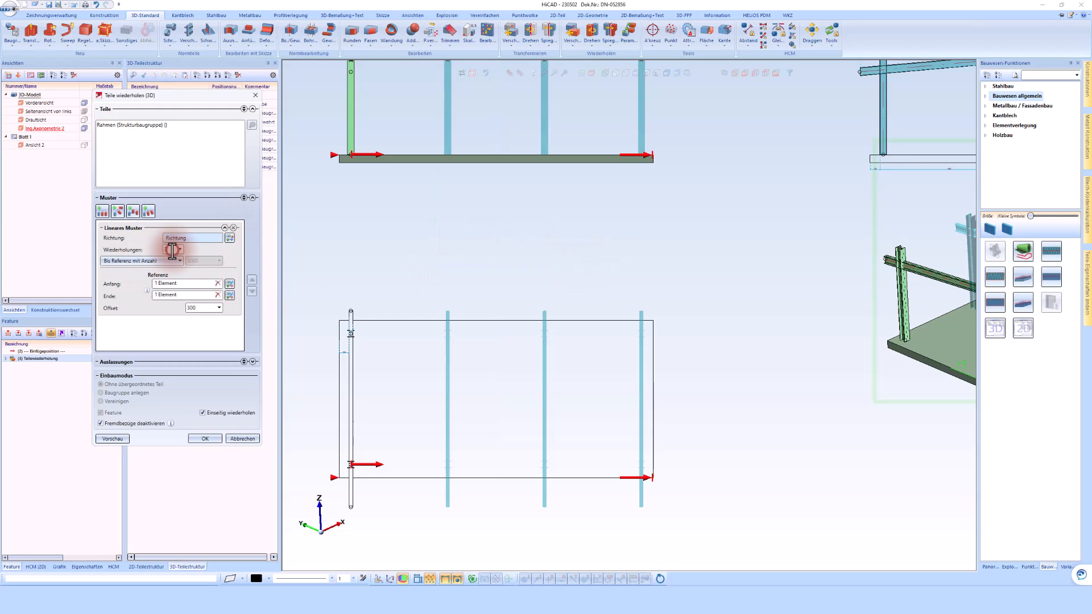
pyautogui.write('2')
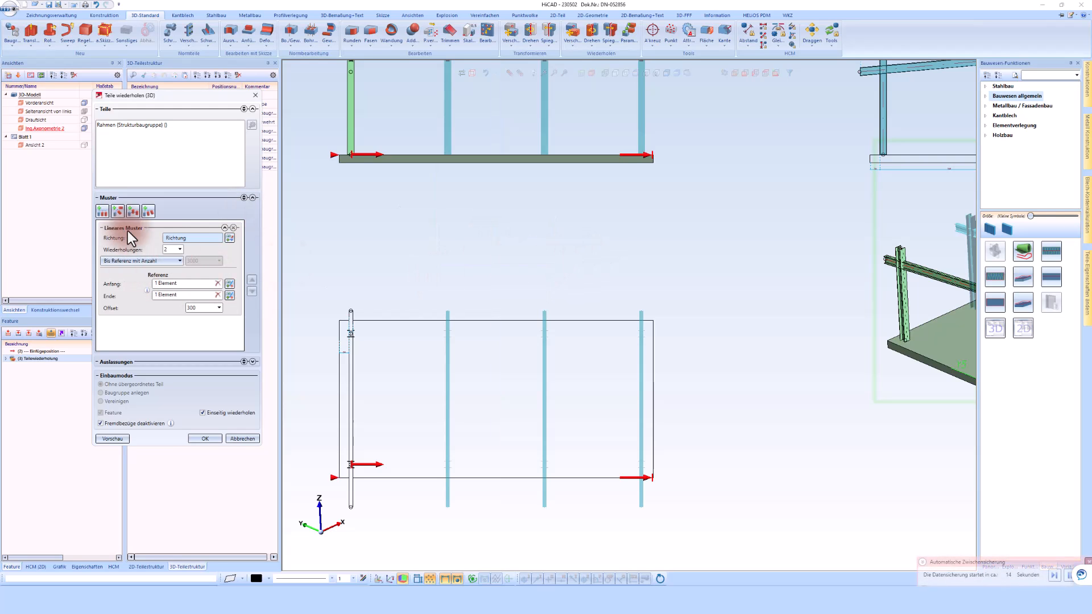
pyautogui.click(534, 261)
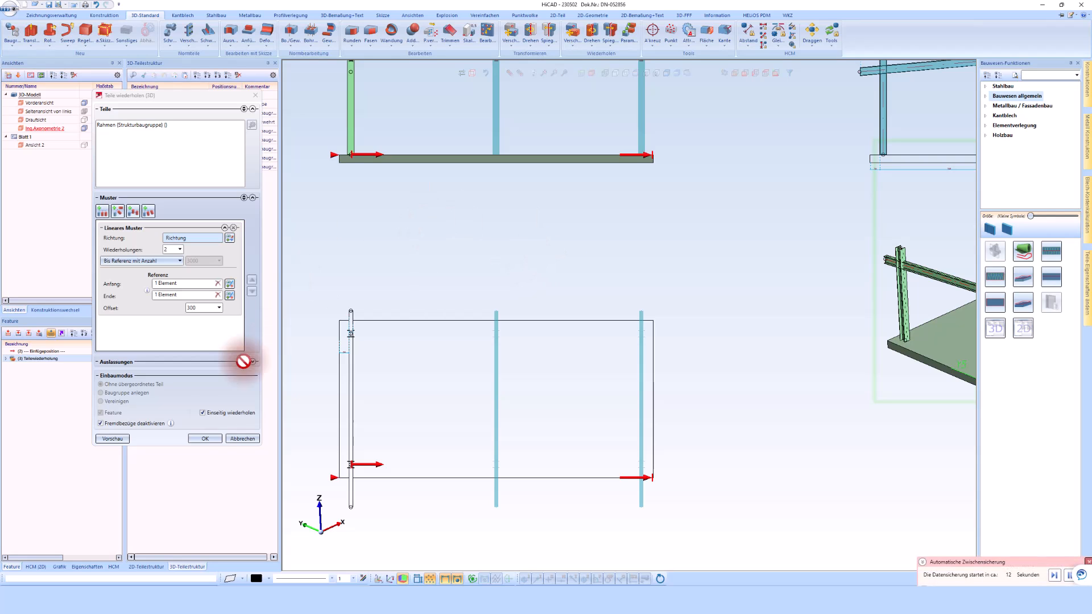
pyautogui.click(206, 443)
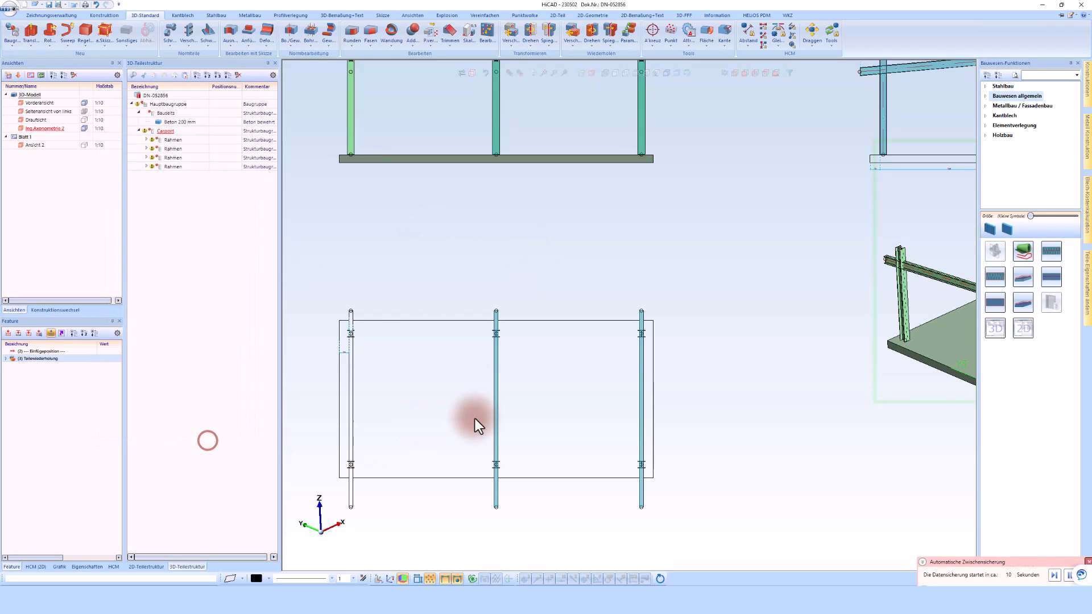
# Examine the updated frame arrangement on the concrete slab in the orthographic and axonometric views.
pyautogui.scroll(-2, 438, 404)
pyautogui.click(796, 496)
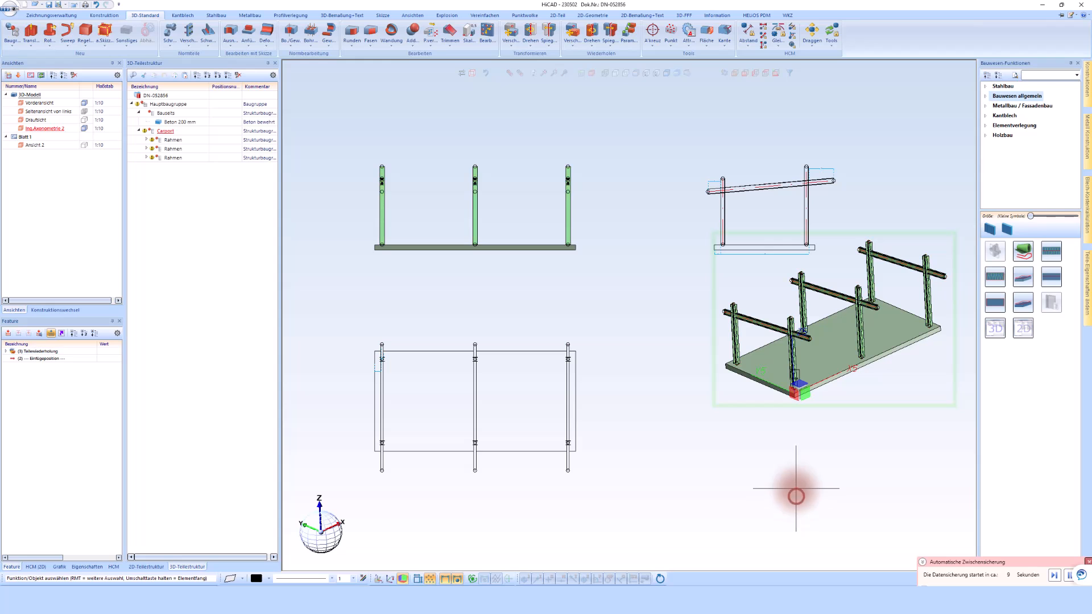
pyautogui.scroll(5, 905, 353)
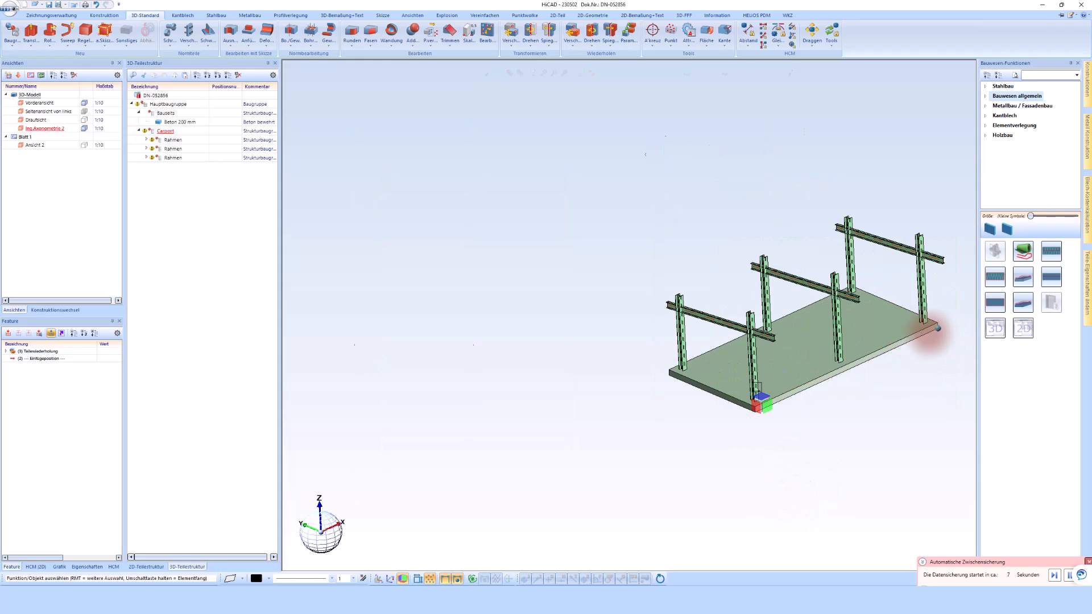
pyautogui.scroll(2, 836, 354)
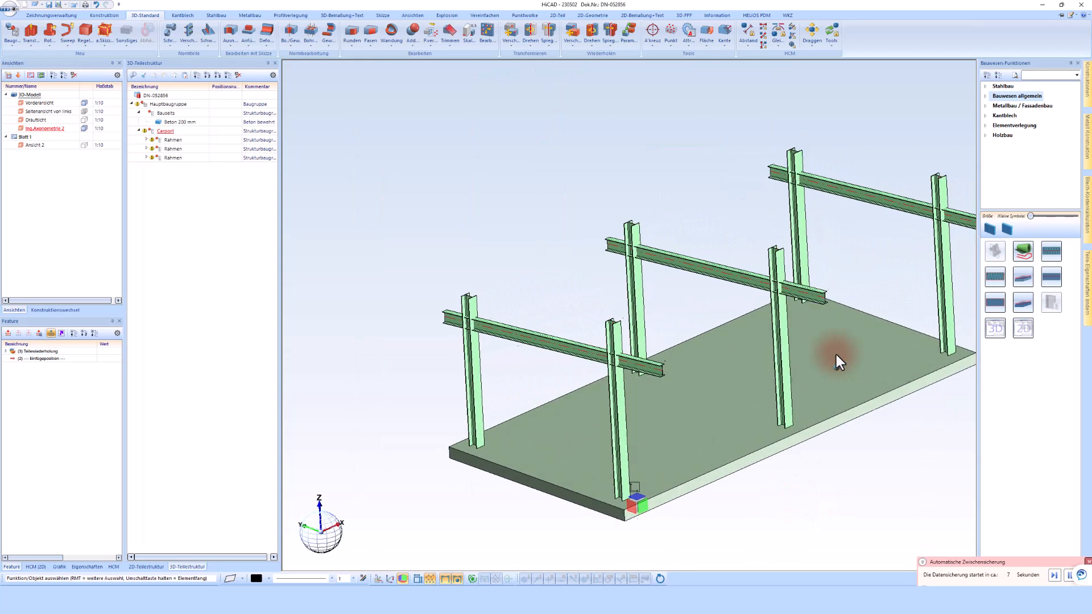
pyautogui.moveTo(824, 347); pyautogui.dragTo(823, 352, button='middle')
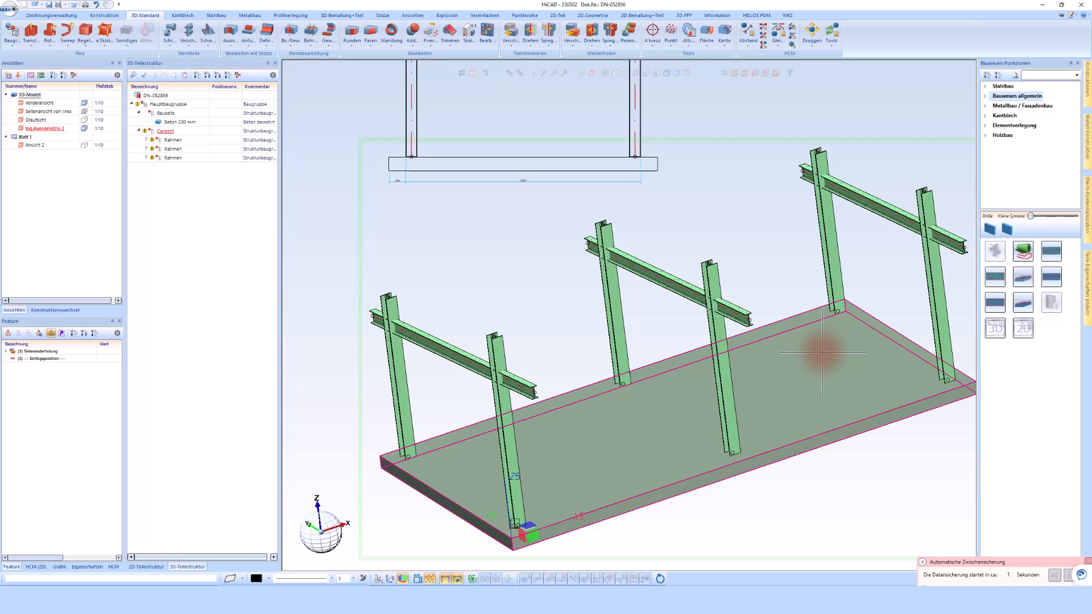
pyautogui.moveTo(796, 361); pyautogui.dragTo(794, 361, button='middle')
pyautogui.scroll(-2, 795, 361)
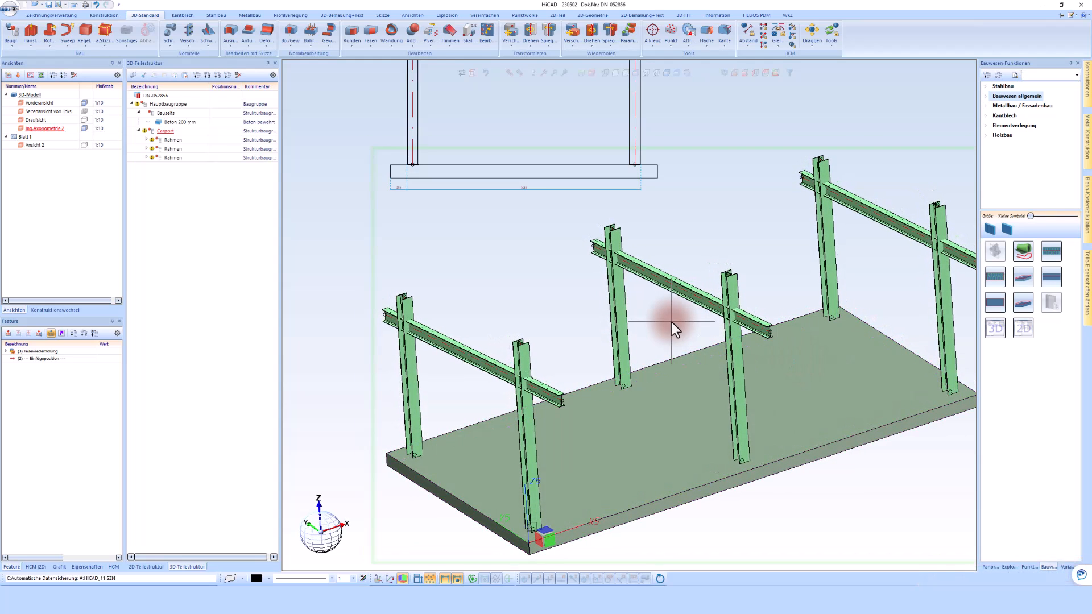
pyautogui.scroll(-3, 521, 347)
pyautogui.scroll(3, 518, 359)
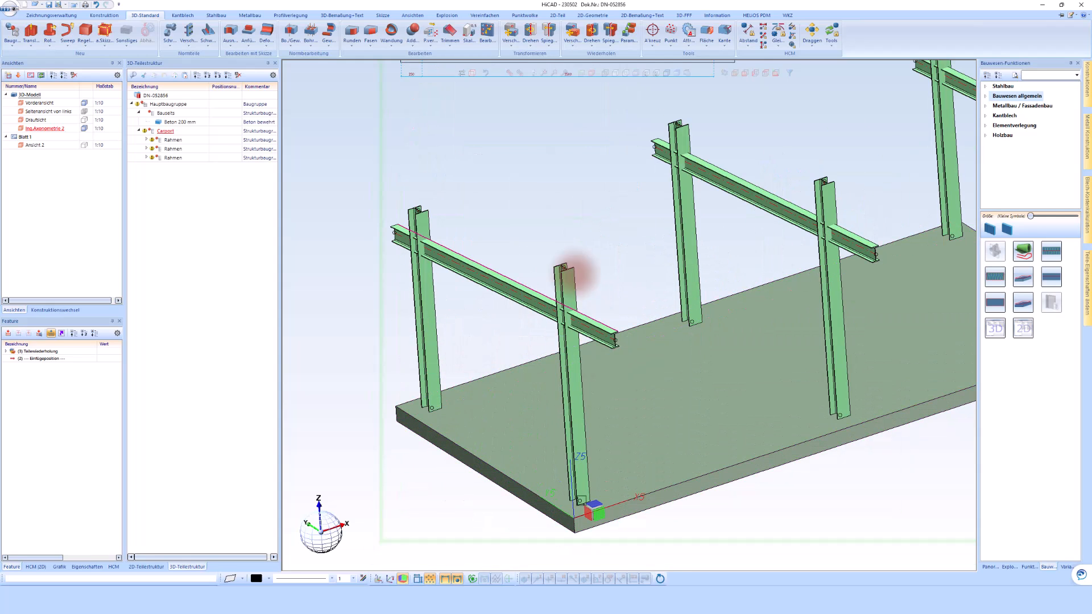
# Reference the first Rahmen assembly internally, also referencing its identical parts, without saving a part and without database linking.
pyautogui.click(427, 337)
pyautogui.rightClick(424, 333)
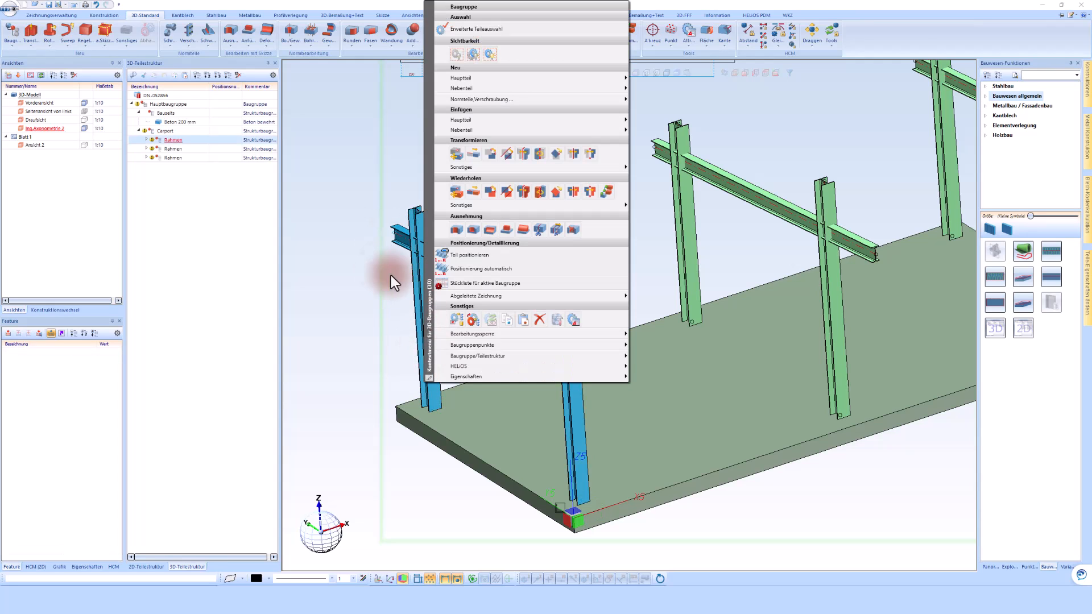
pyautogui.click(460, 323)
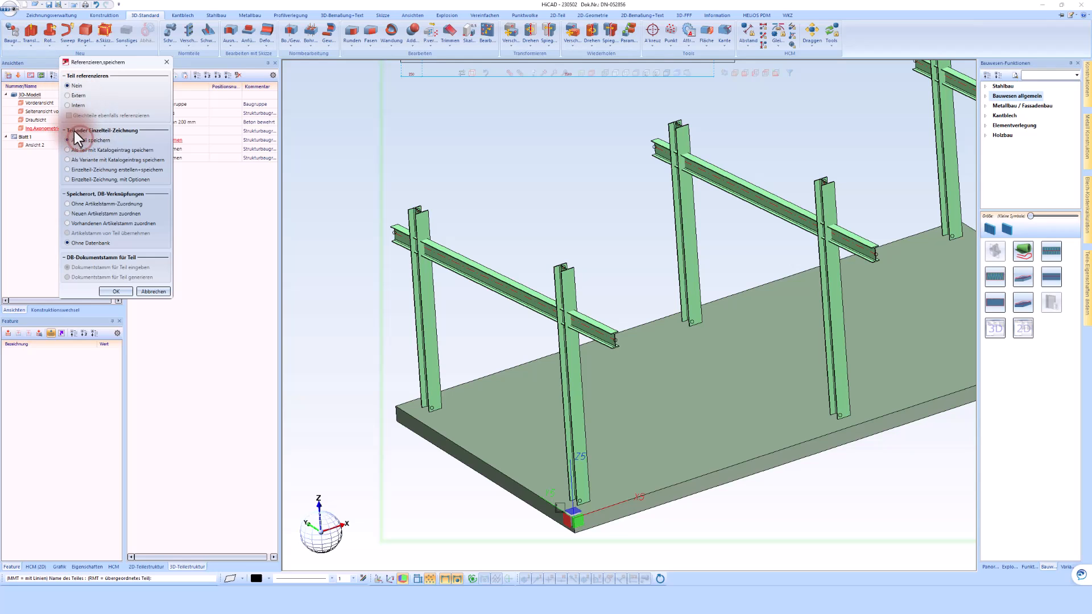
pyautogui.click(67, 106)
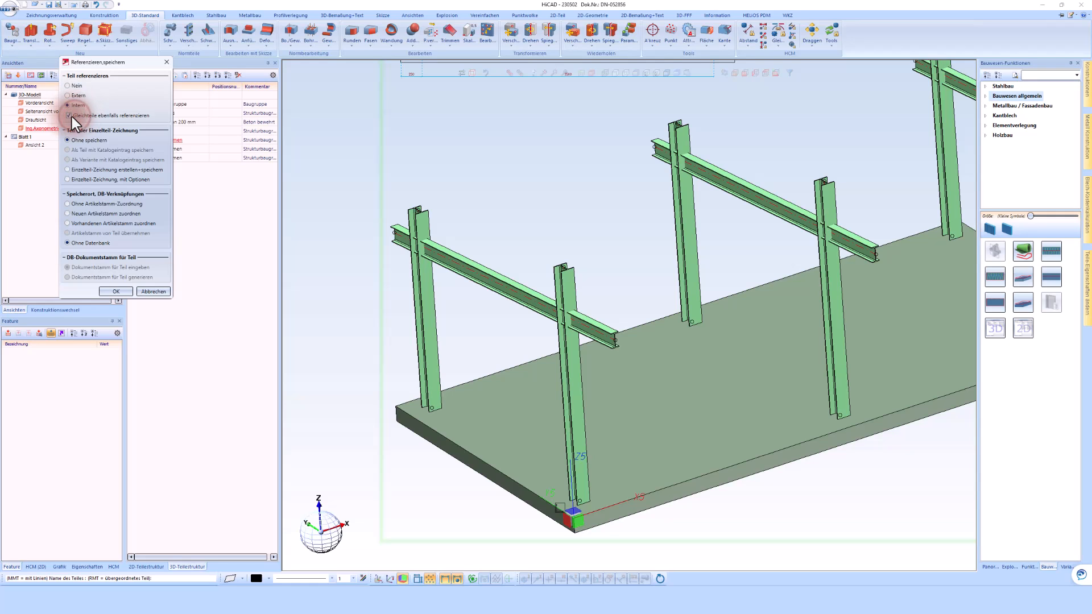
pyautogui.moveTo(128, 64); pyautogui.dragTo(357, 91)
pyautogui.click(346, 318)
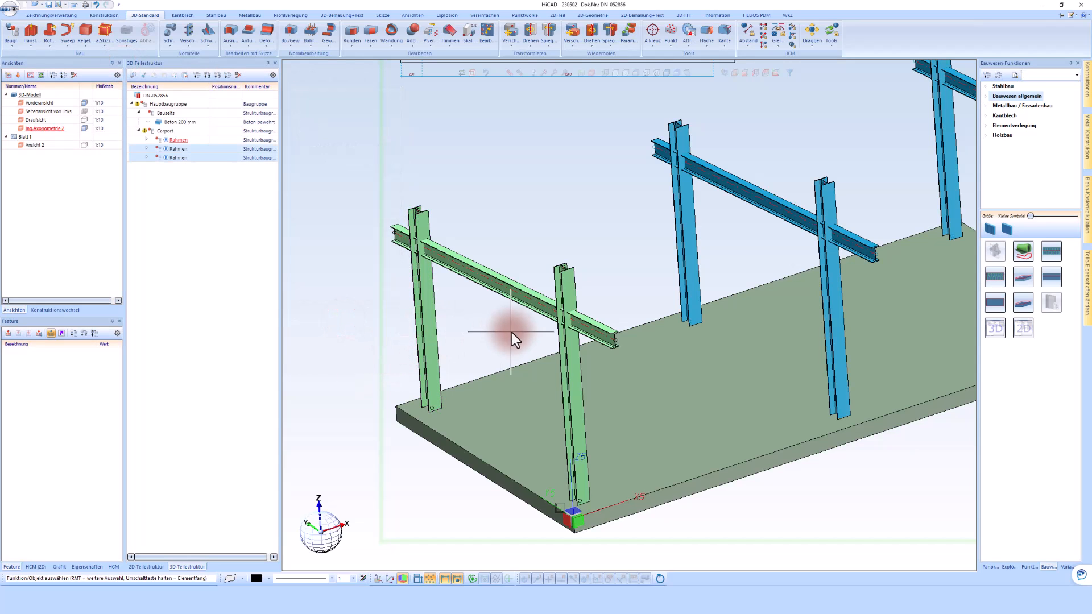
# Start an Endplatte (2102) steel connection at the base of the first frame's HEA 180 column at the slab's rear edge.
pyautogui.scroll(-2, 471, 341)
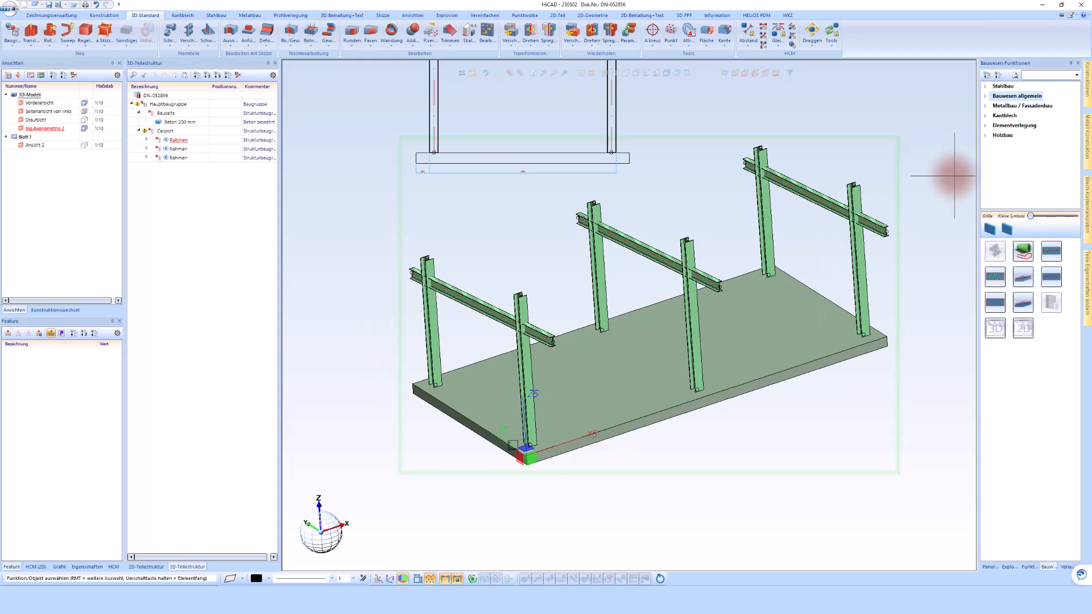
pyautogui.click(1001, 85)
pyautogui.click(995, 311)
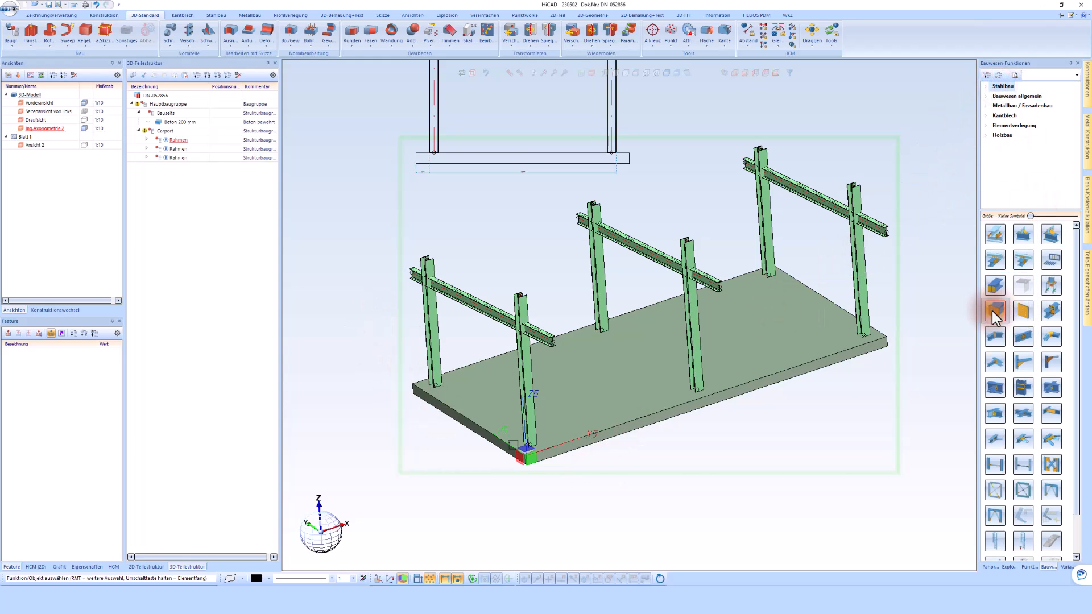
pyautogui.scroll(2, 416, 408)
pyautogui.scroll(3, 415, 408)
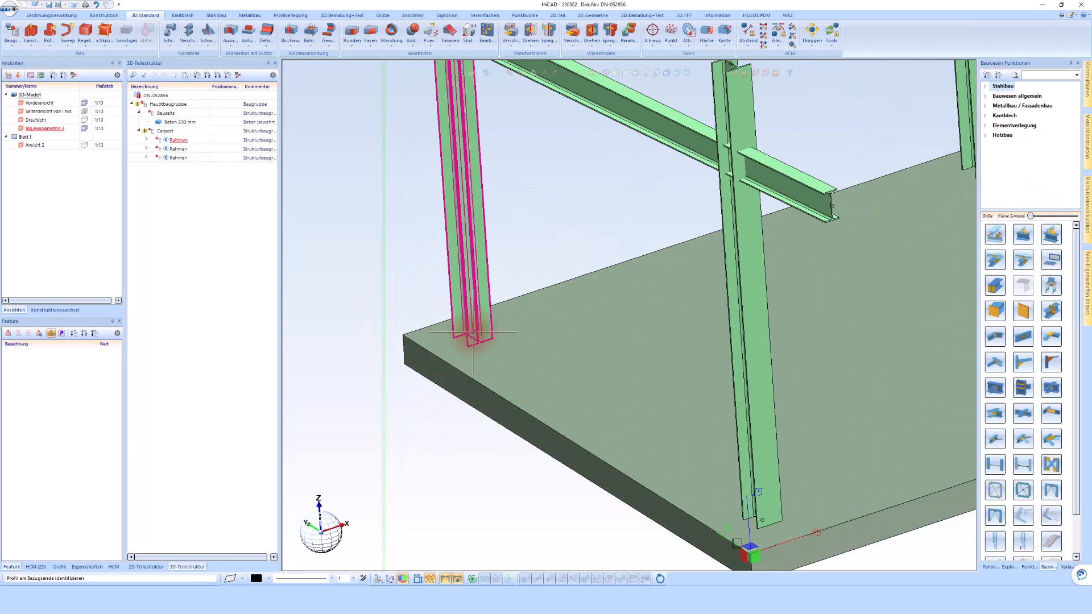
pyautogui.click(472, 329)
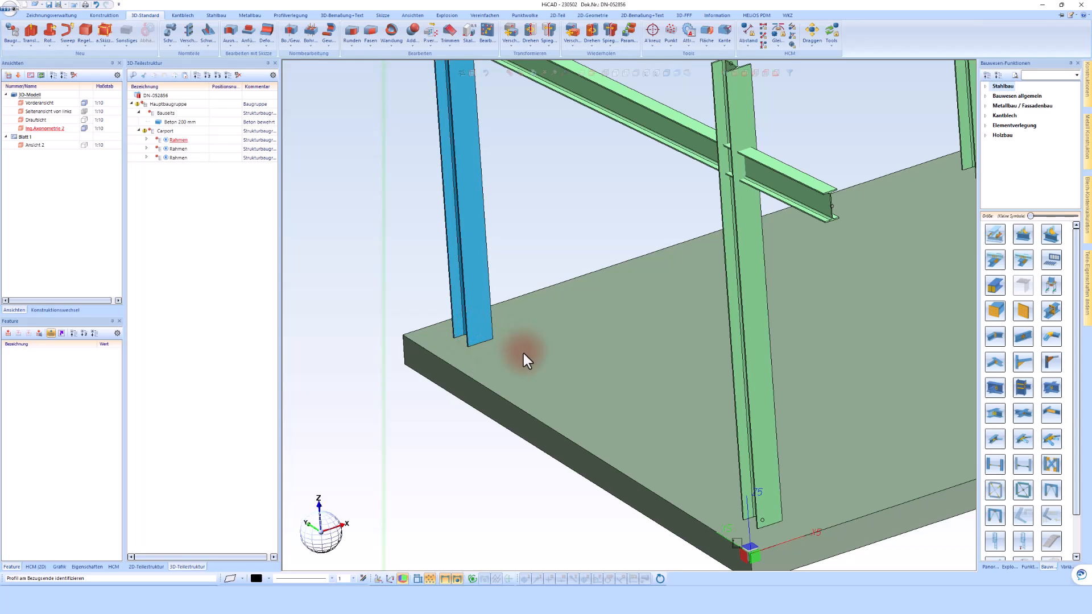
pyautogui.click(440, 344)
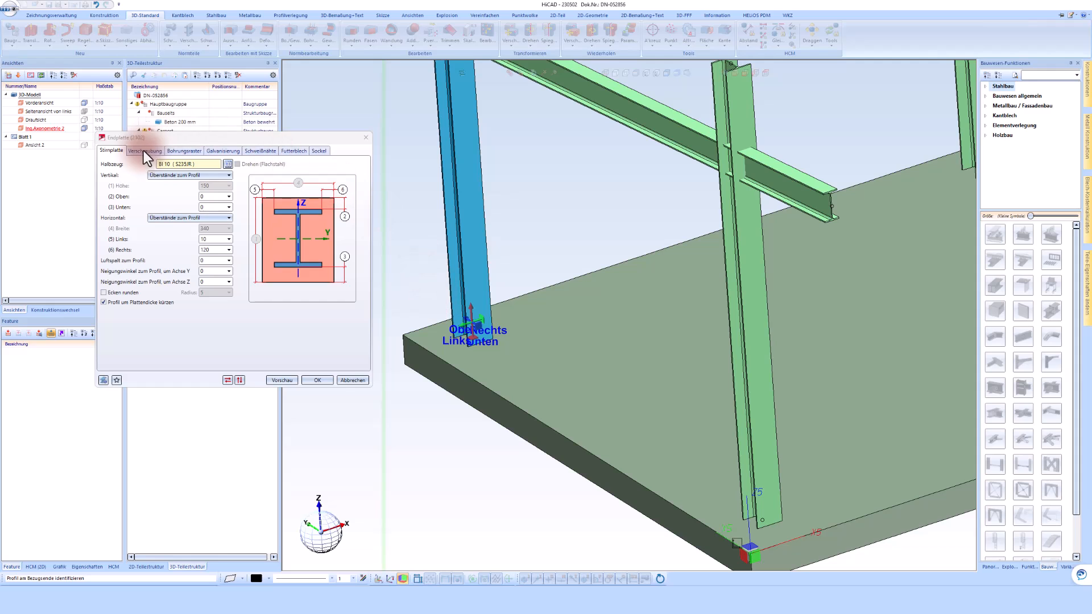
# Set the end plate to Bl 15 (S235JR) with profile overhangs of 10 at Oben and Unten and 20 at Links and Rechts.
pyautogui.click(229, 164)
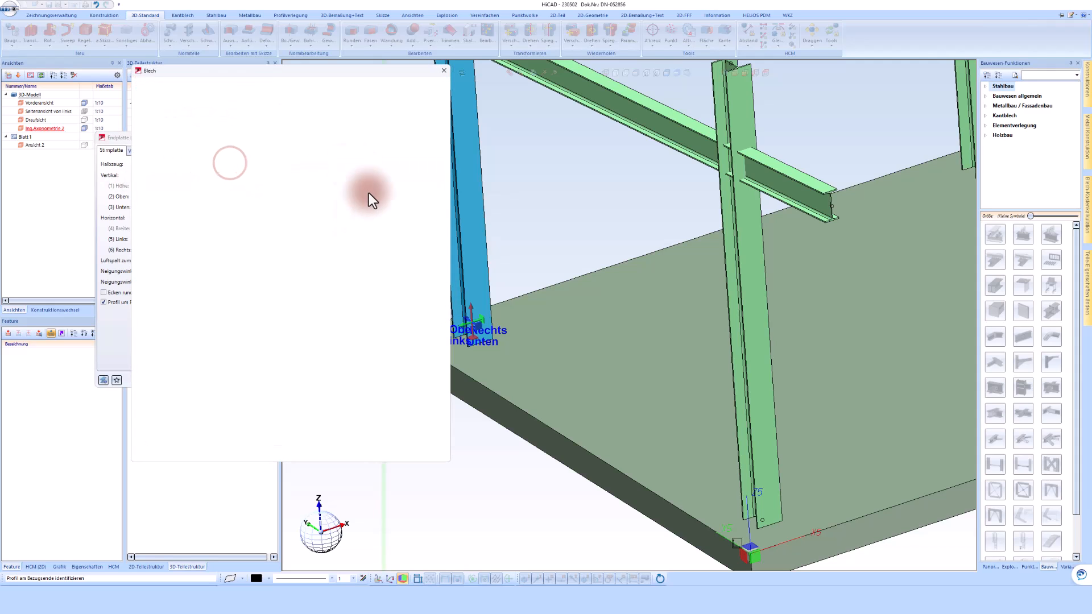
pyautogui.doubleClick(271, 180)
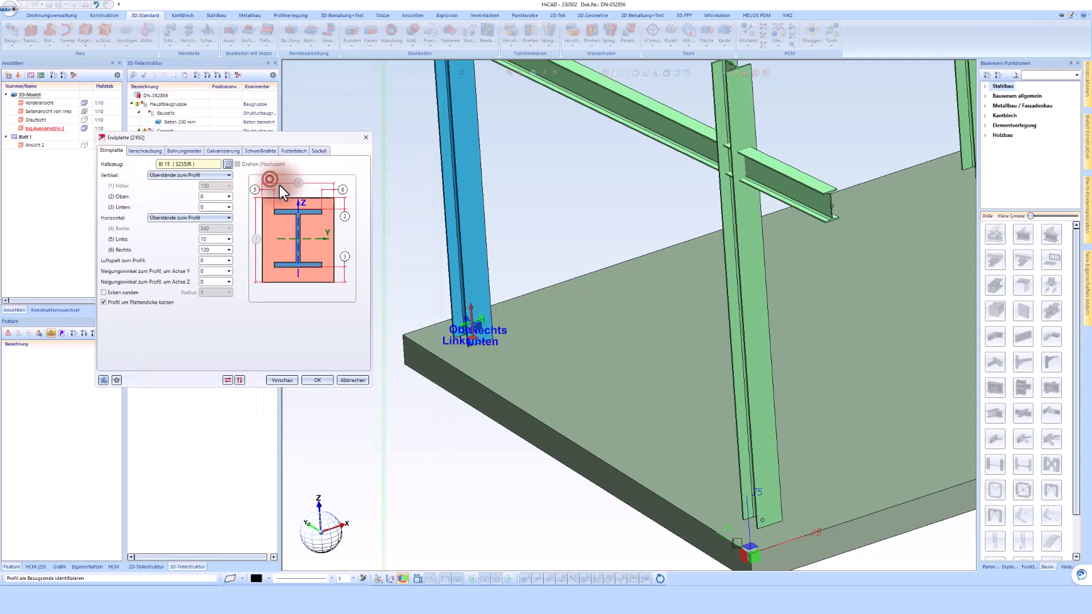
pyautogui.doubleClick(213, 197)
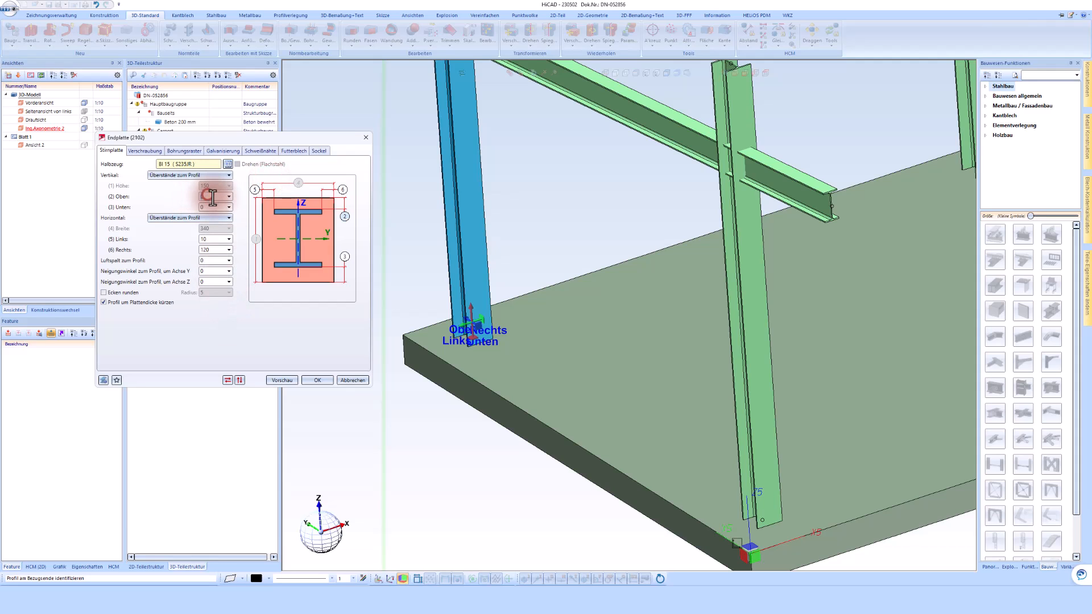
pyautogui.write('10')
pyautogui.doubleClick(213, 207)
pyautogui.write('10')
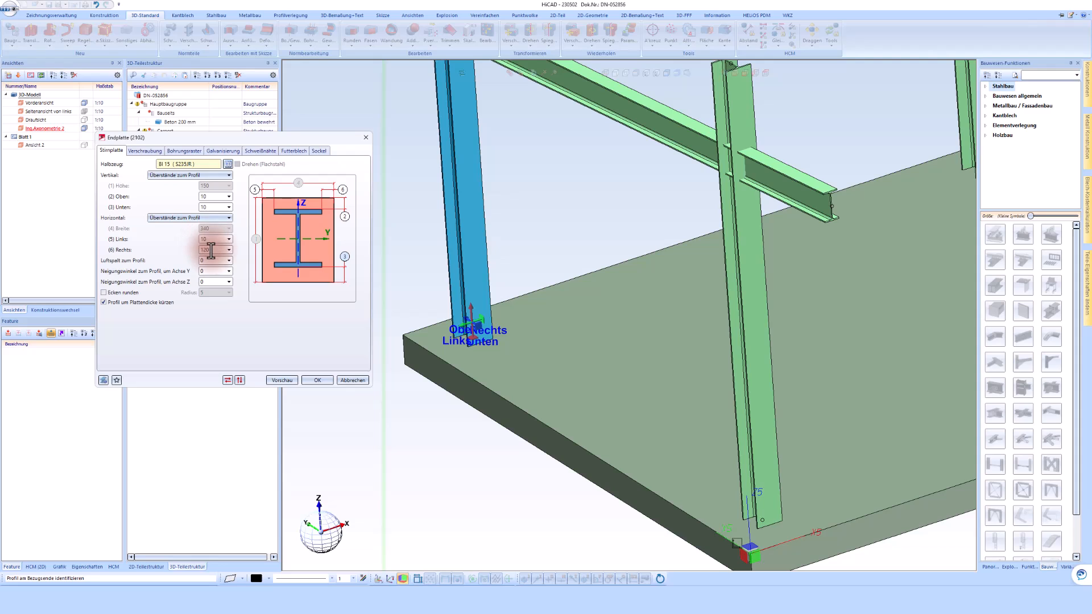
pyautogui.doubleClick(215, 250)
pyautogui.write('20')
pyautogui.doubleClick(214, 238)
pyautogui.write('20')
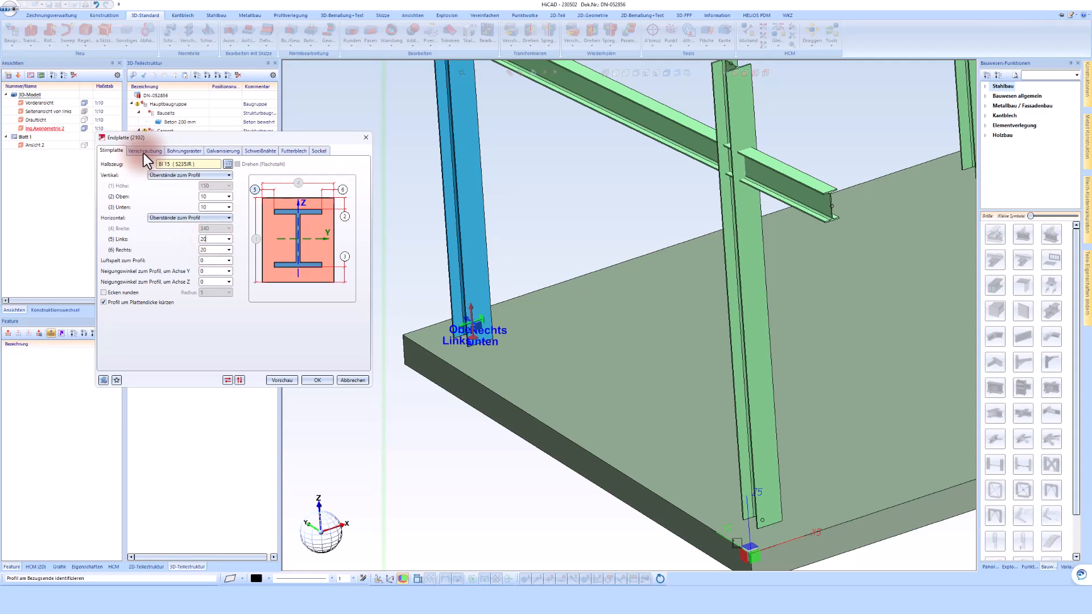
# Review the HILTI anchor bolting and set the horizontal bolt distances from the web to 80 on both sides.
pyautogui.click(143, 151)
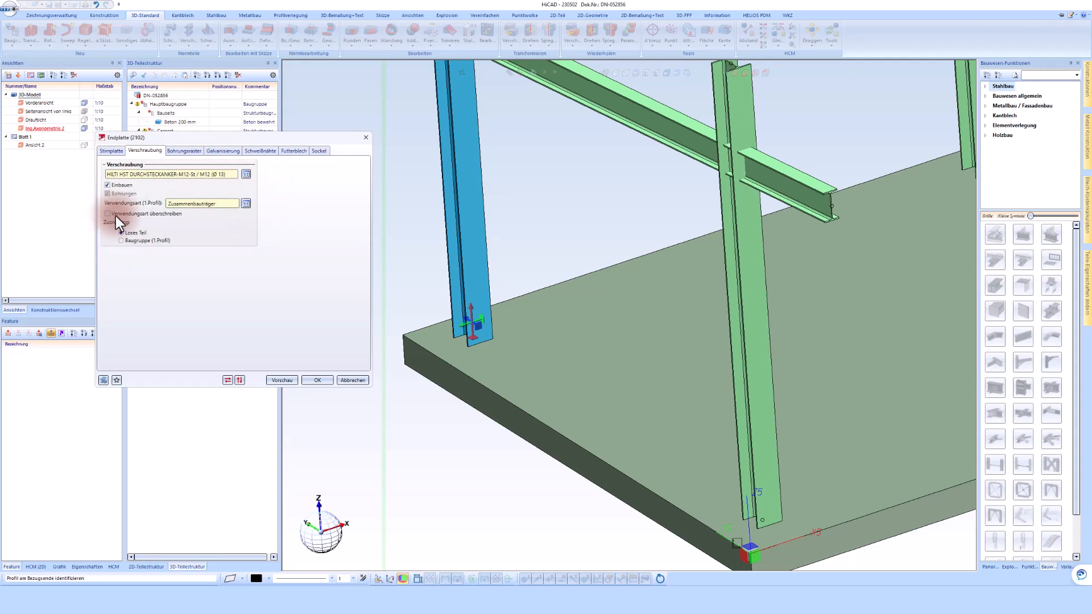
pyautogui.click(179, 151)
pyautogui.click(210, 201)
pyautogui.click(196, 216)
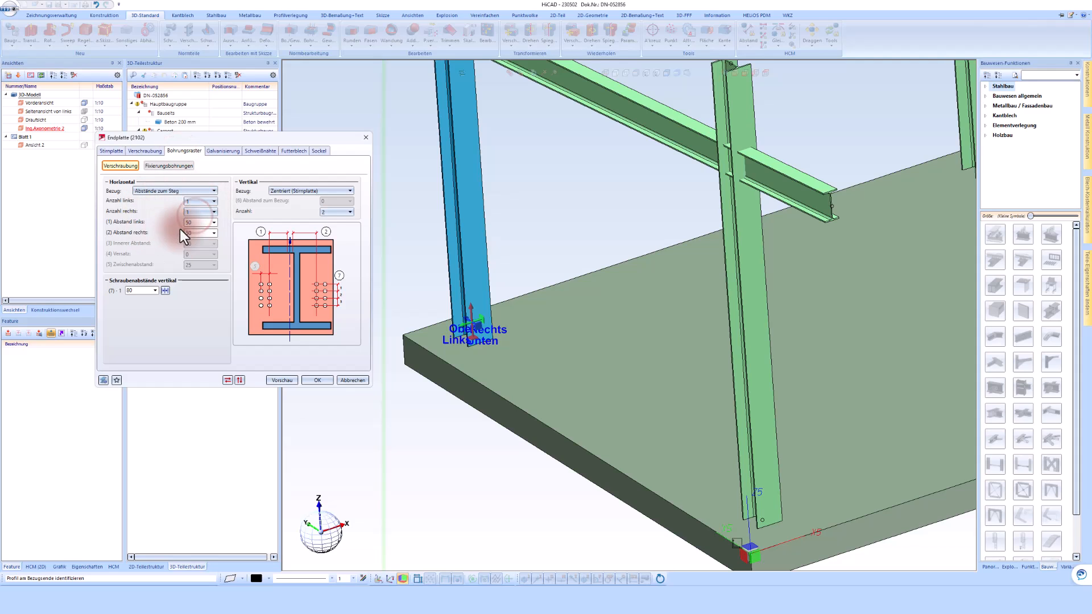
pyautogui.click(140, 291)
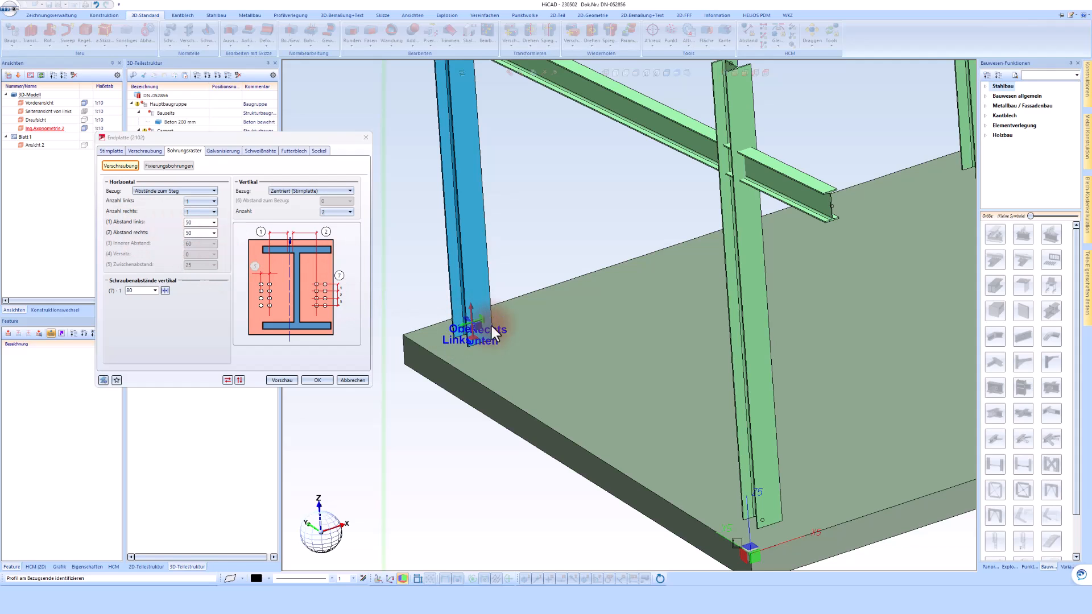
pyautogui.scroll(3, 467, 327)
pyautogui.scroll(2, 388, 306)
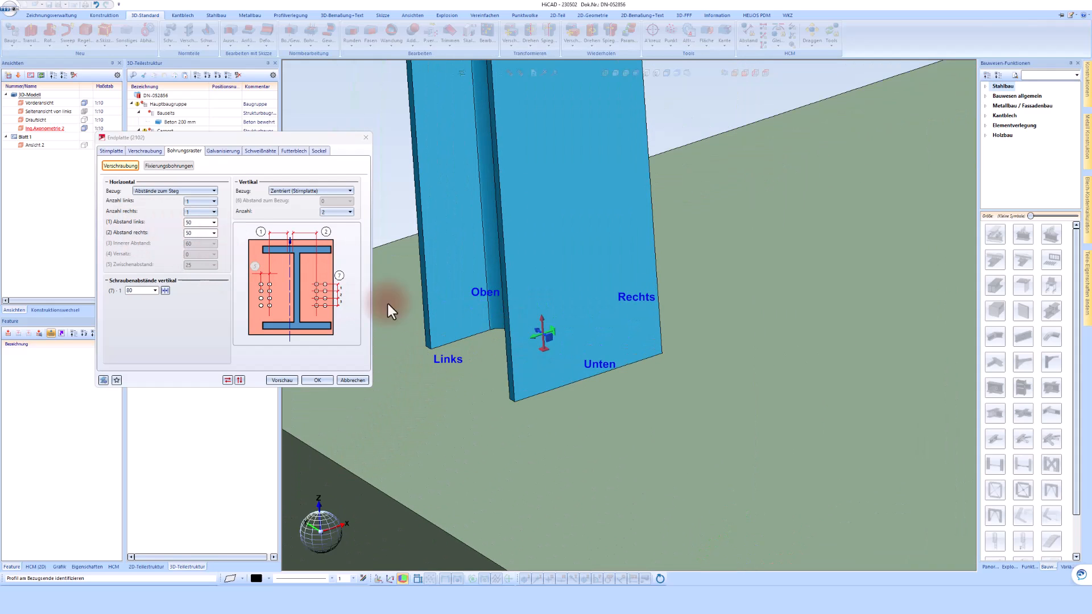
pyautogui.doubleClick(193, 233)
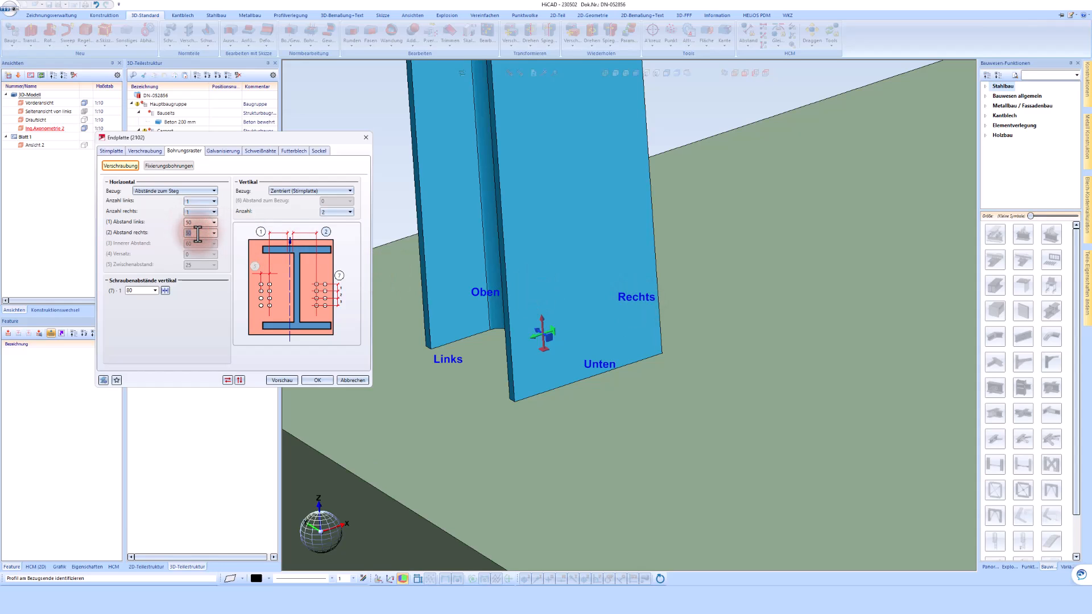
pyautogui.write('80')
pyautogui.doubleClick(199, 233)
pyautogui.write('2')
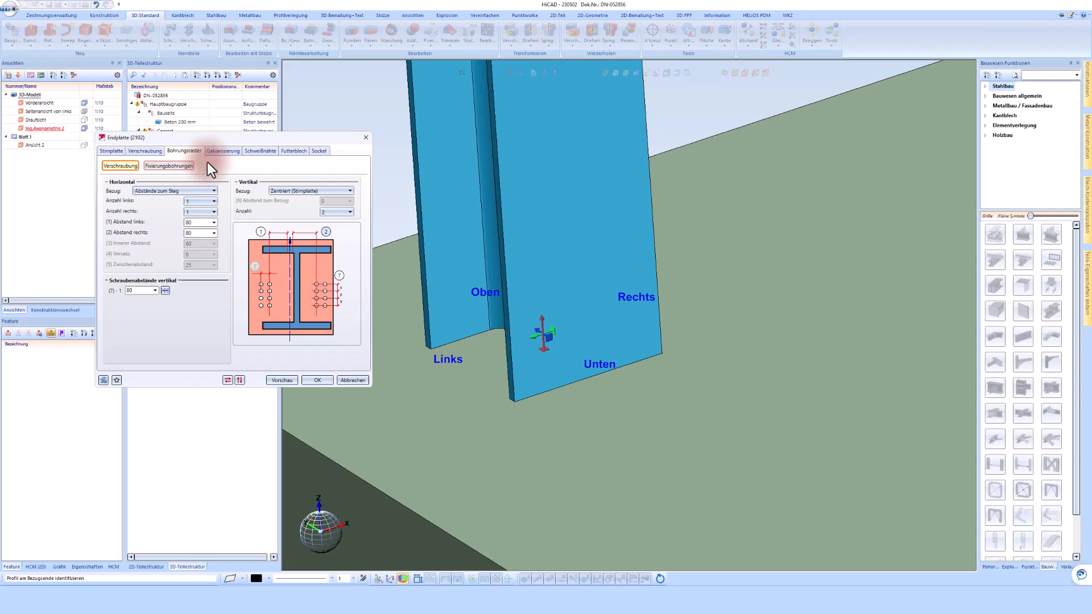
# Check the galvanising, weld seam, shim plate and base settings, and create the end plate connection.
pyautogui.click(227, 154)
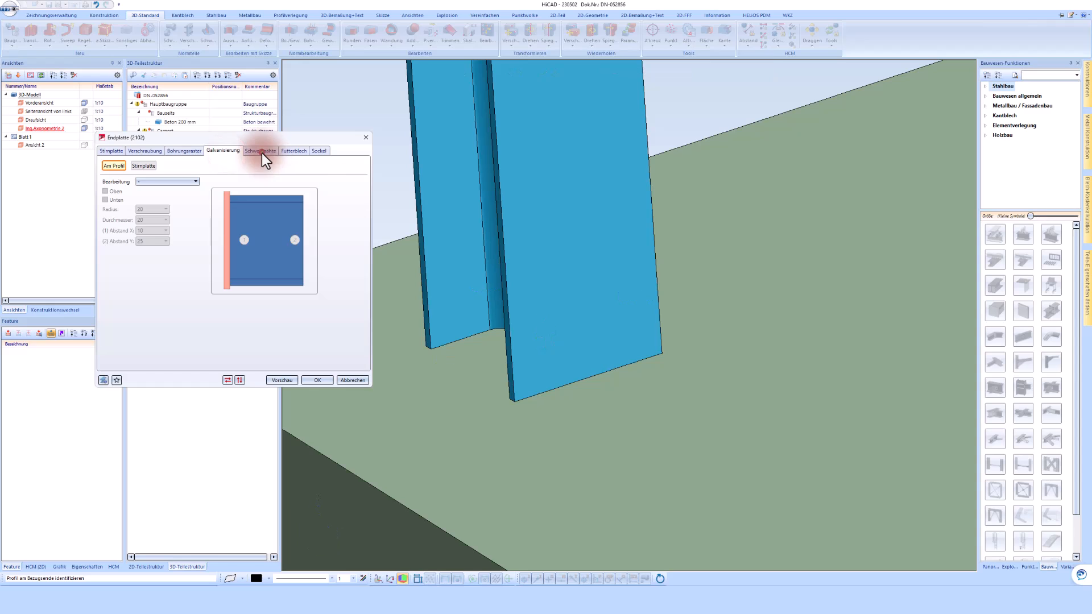
pyautogui.click(262, 151)
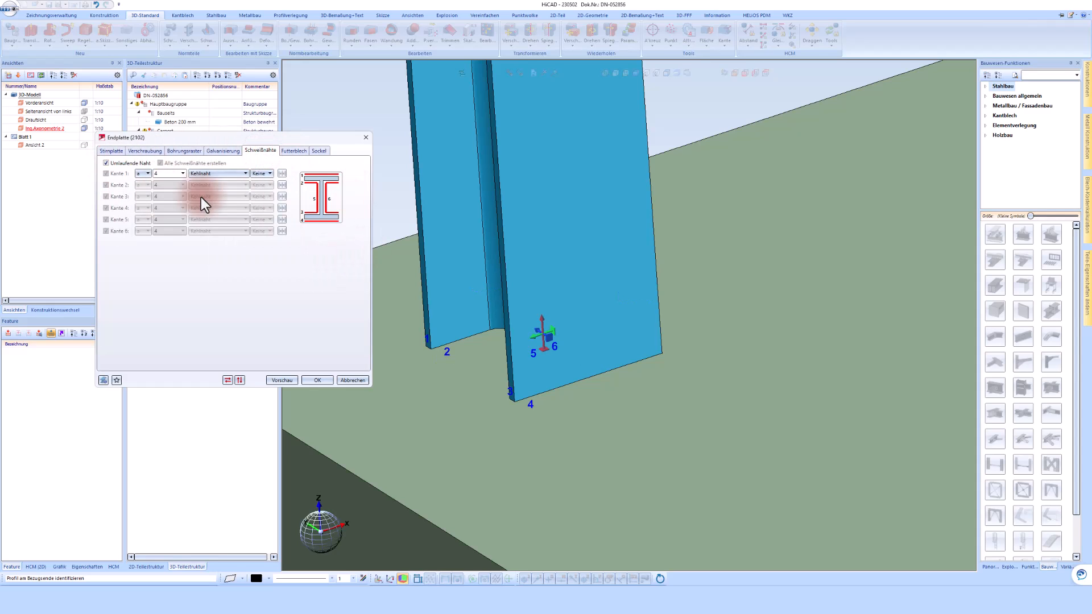
pyautogui.click(290, 151)
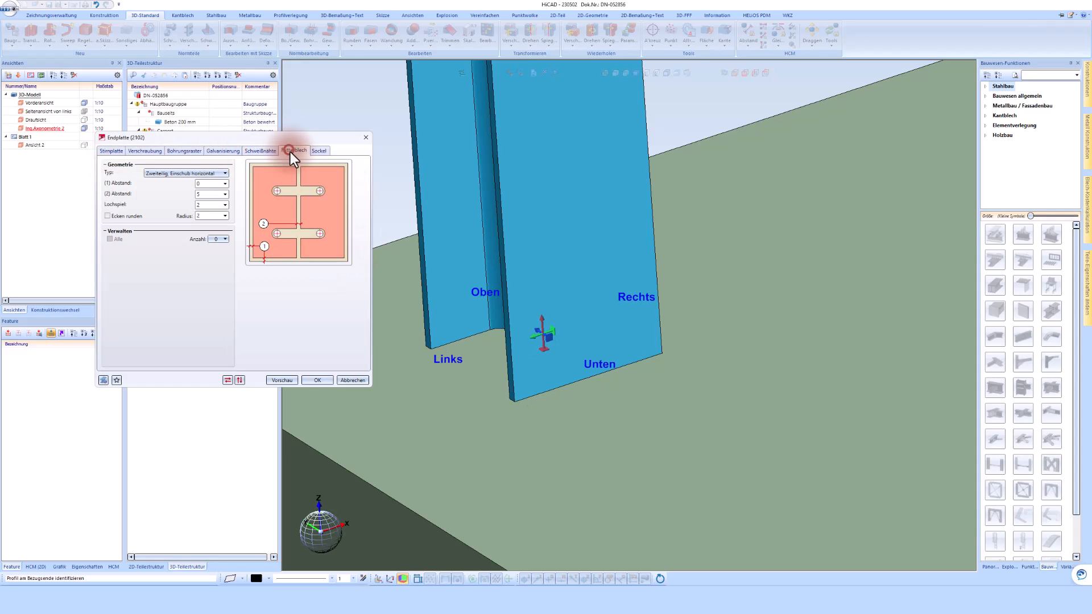
pyautogui.click(320, 150)
pyautogui.click(314, 380)
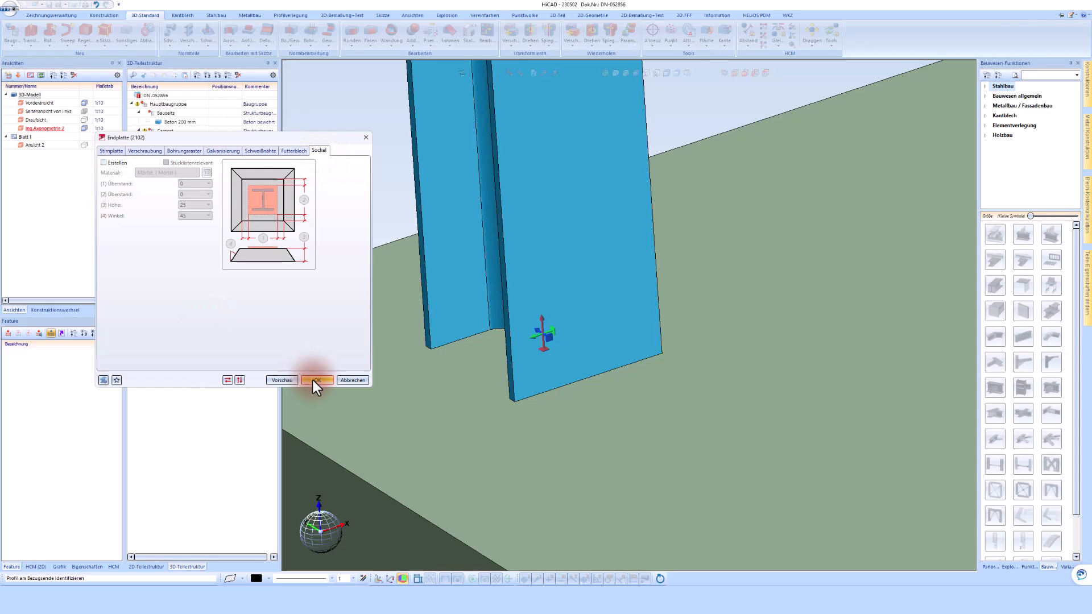
pyautogui.scroll(-5, 459, 384)
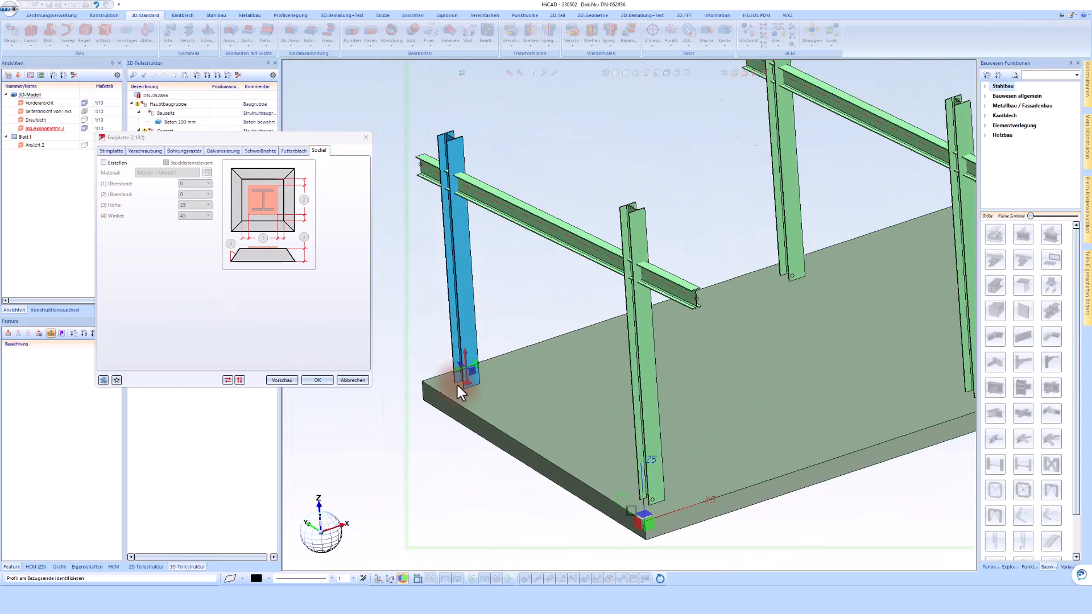
pyautogui.scroll(-2, 458, 386)
pyautogui.click(419, 400)
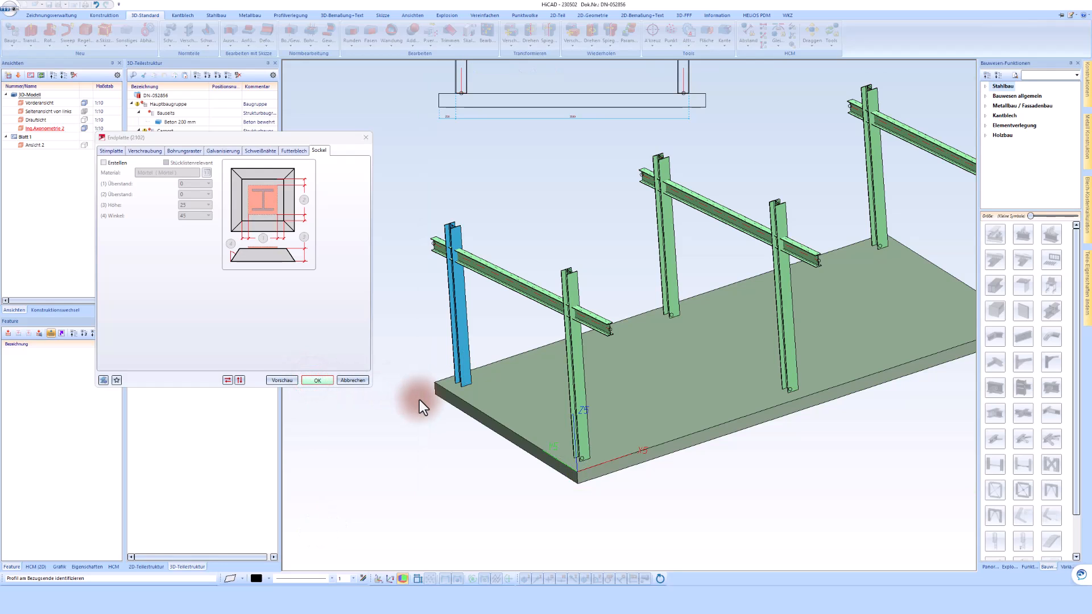
pyautogui.click(482, 378)
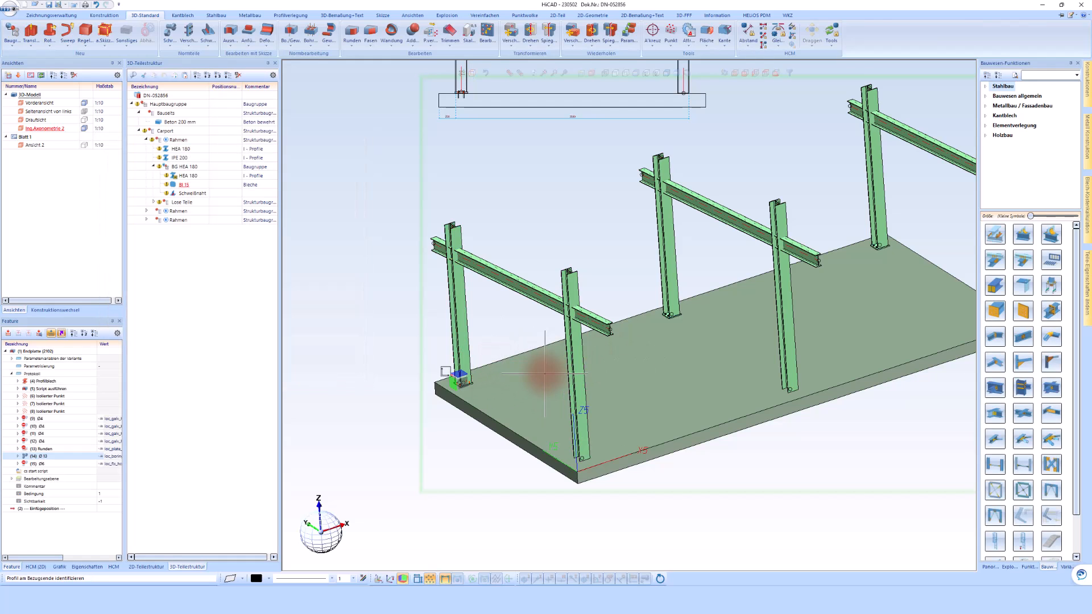
# Copy the end plate connection from the first column's base to the base of the other column in the same frame.
pyautogui.scroll(10, 671, 312)
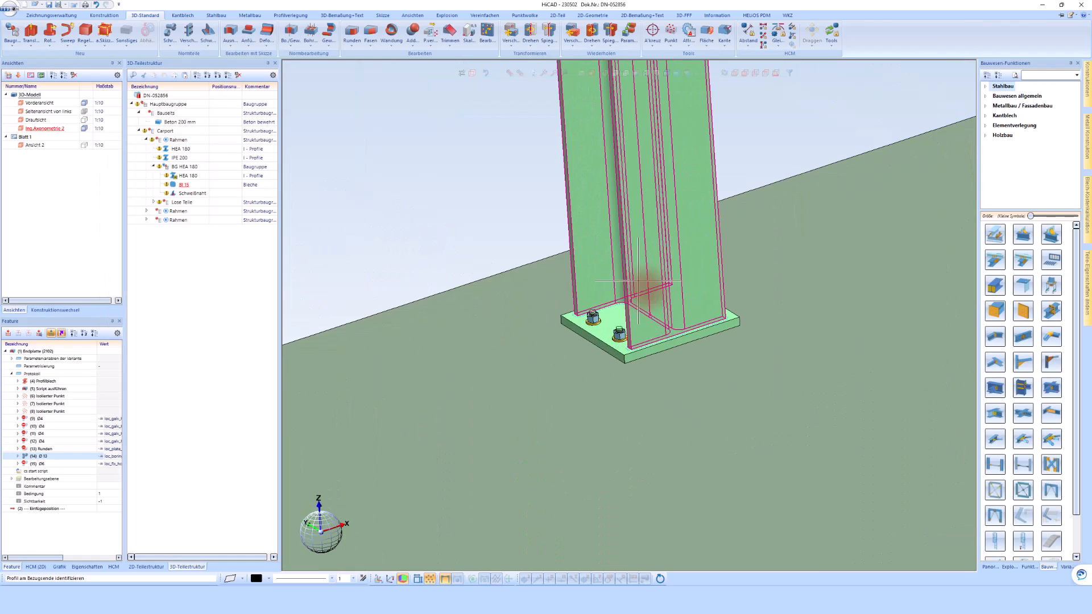
pyautogui.scroll(-10, 585, 387)
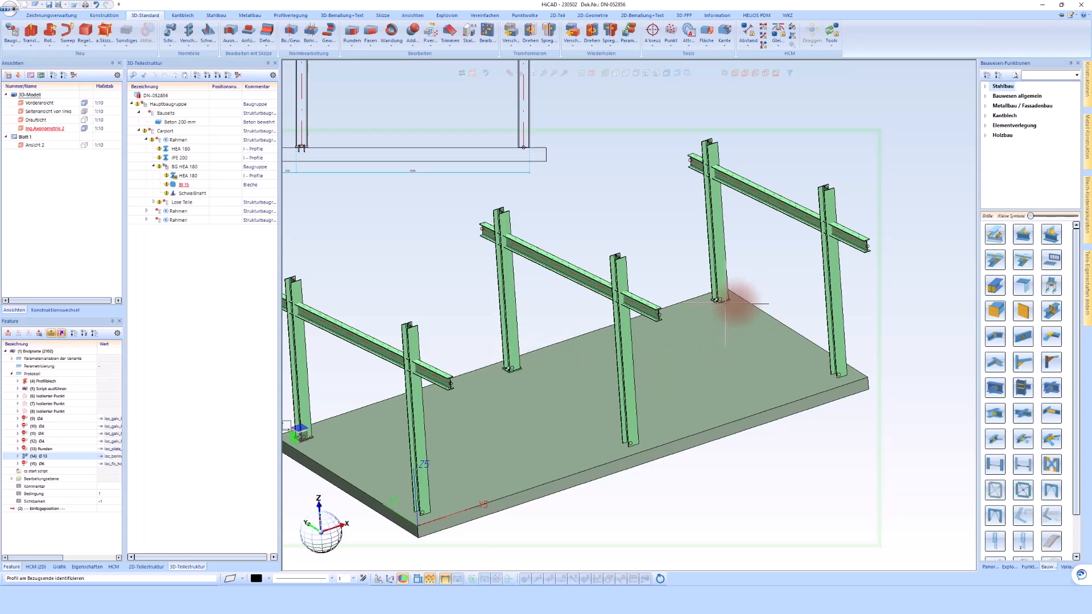
pyautogui.scroll(8, 715, 275)
pyautogui.scroll(-10, 715, 275)
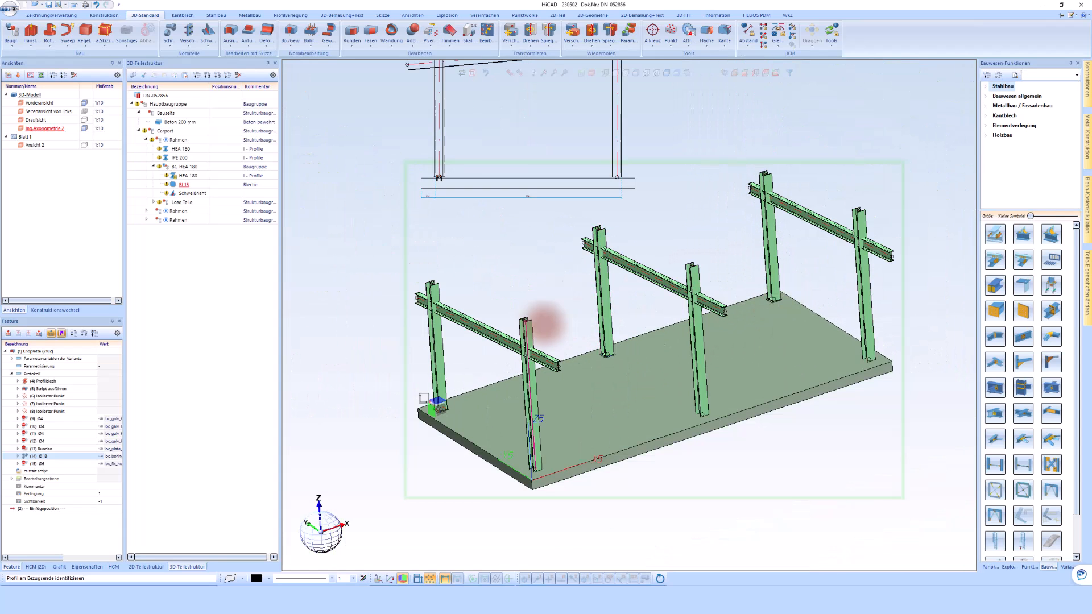
pyautogui.scroll(4, 478, 352)
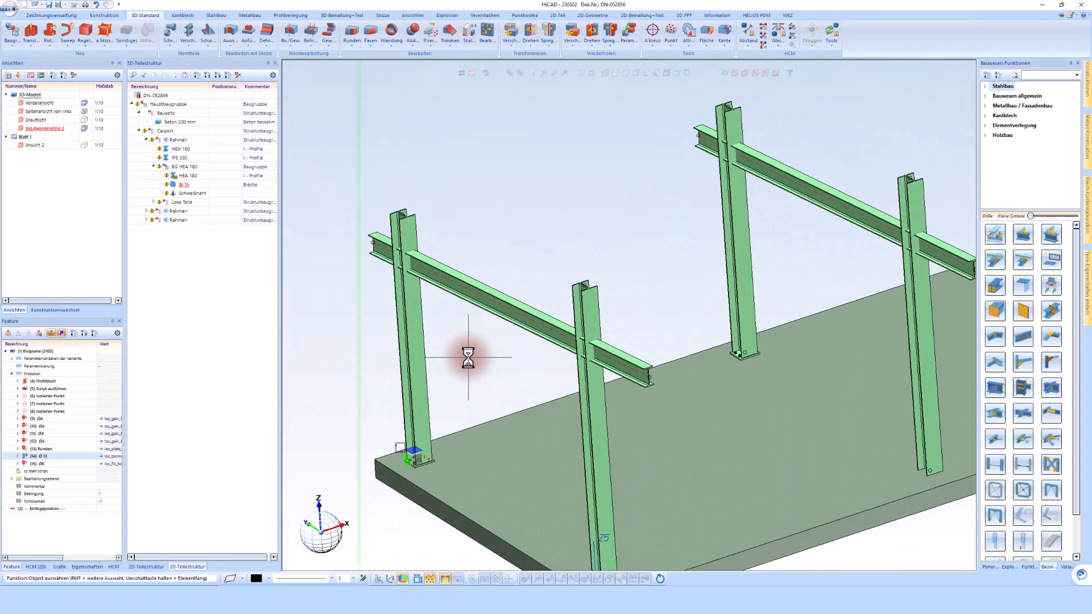
pyautogui.scroll(5, 424, 449)
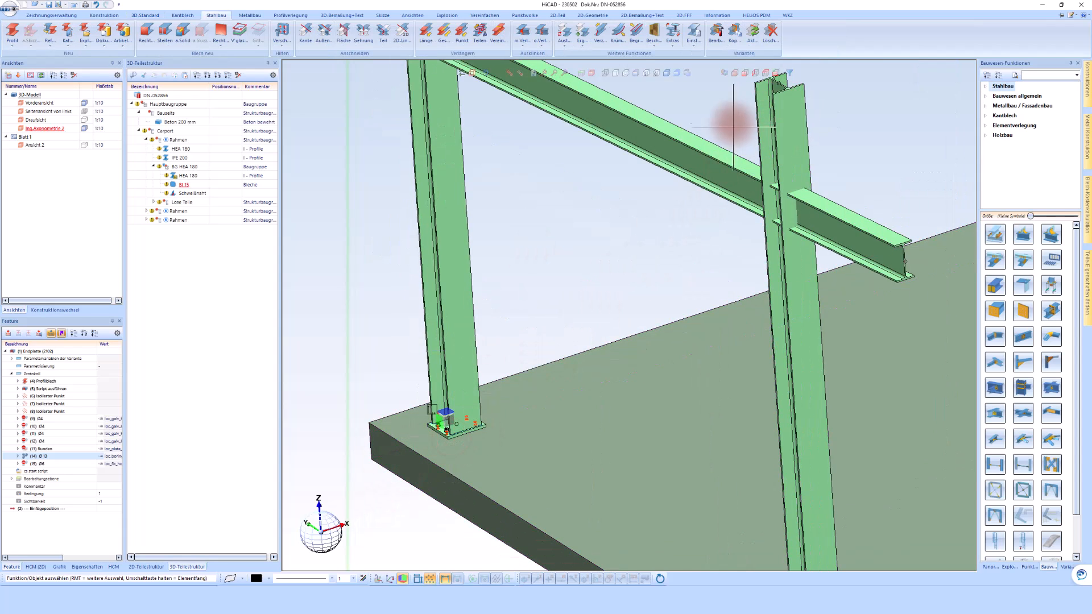
pyautogui.click(734, 32)
pyautogui.scroll(5, 454, 434)
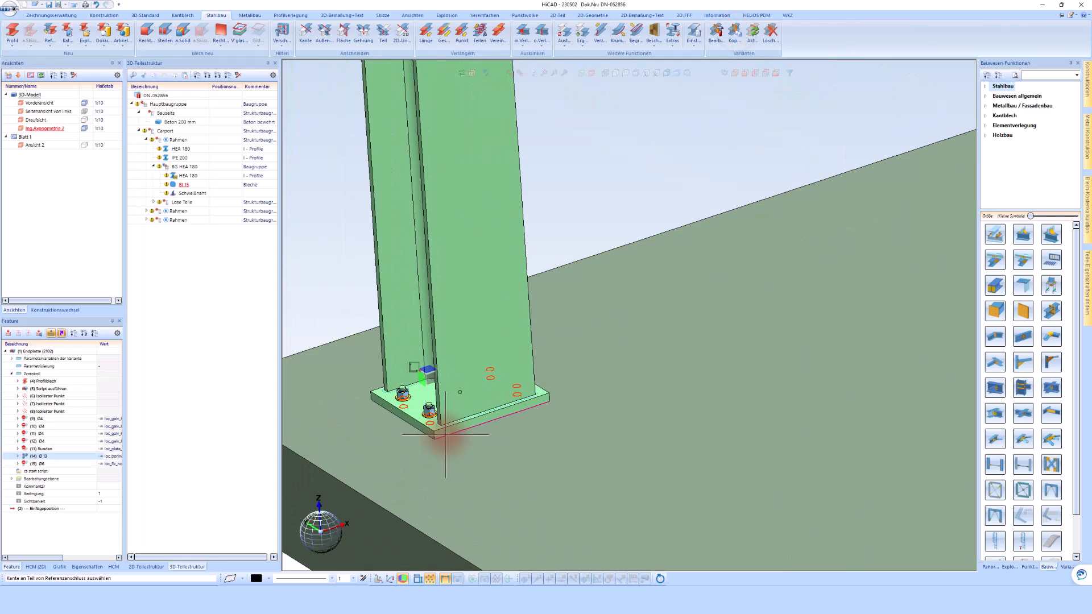
pyautogui.click(445, 434)
pyautogui.scroll(-9, 451, 314)
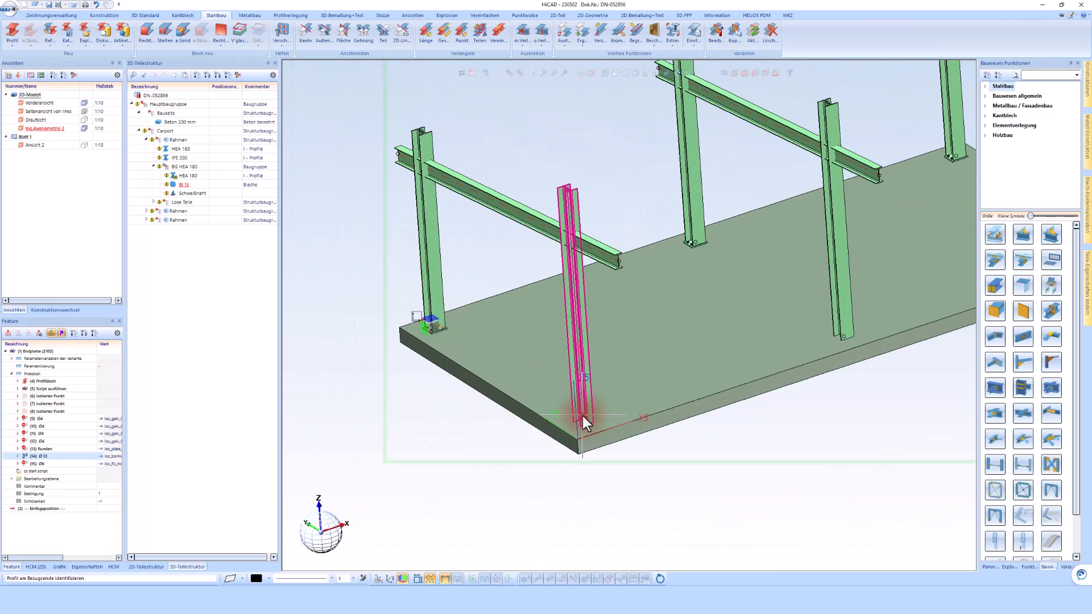
pyautogui.click(572, 401)
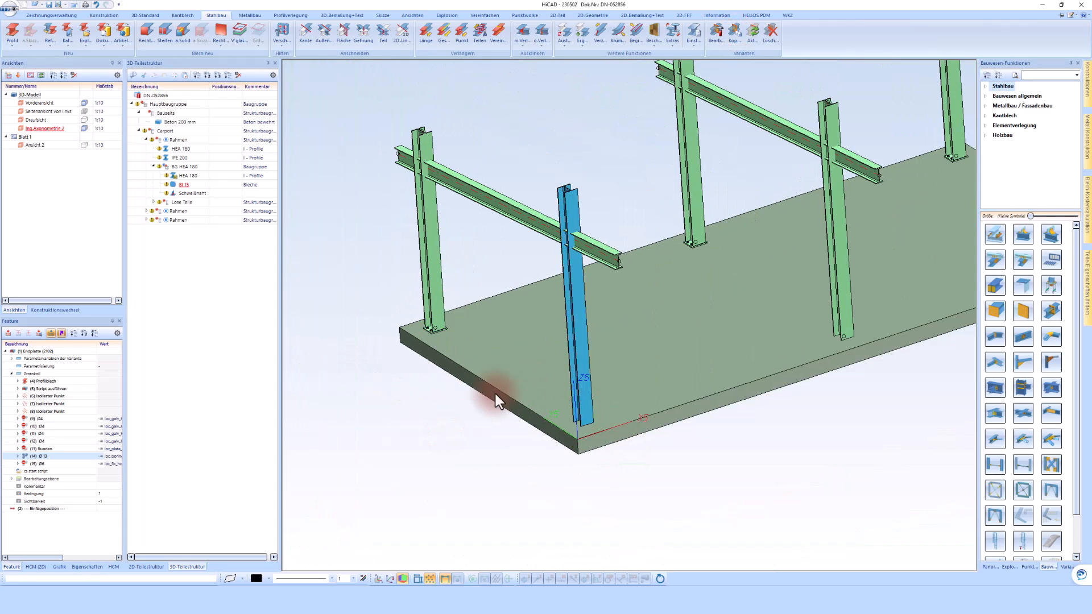
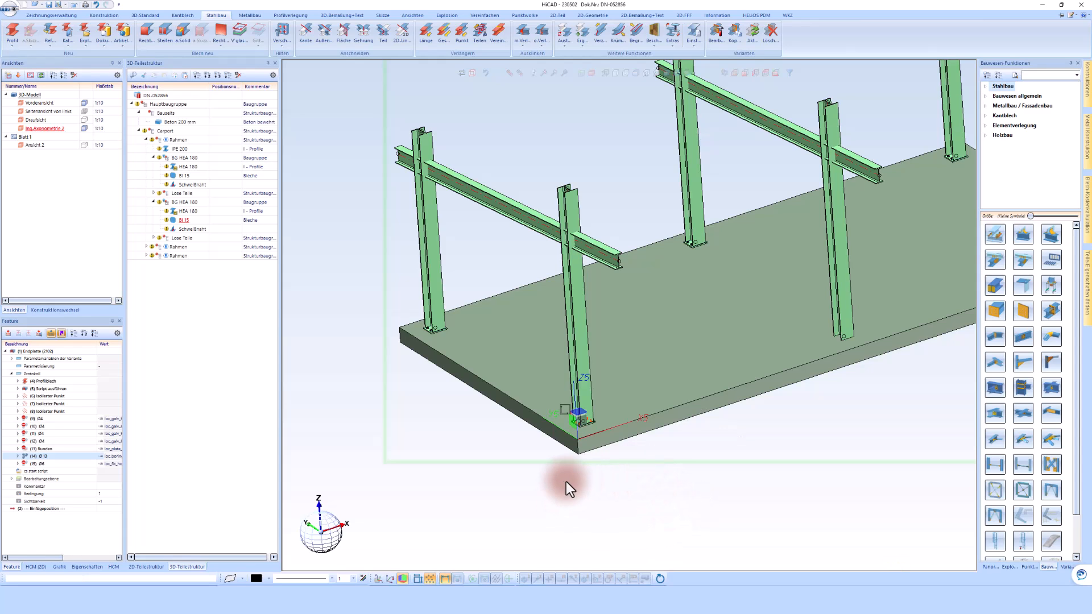
# Start an end plate connection to flange (2330) between the first frame's rear HEA 180 column and its IPE 200 beam.
pyautogui.scroll(-2, 499, 463)
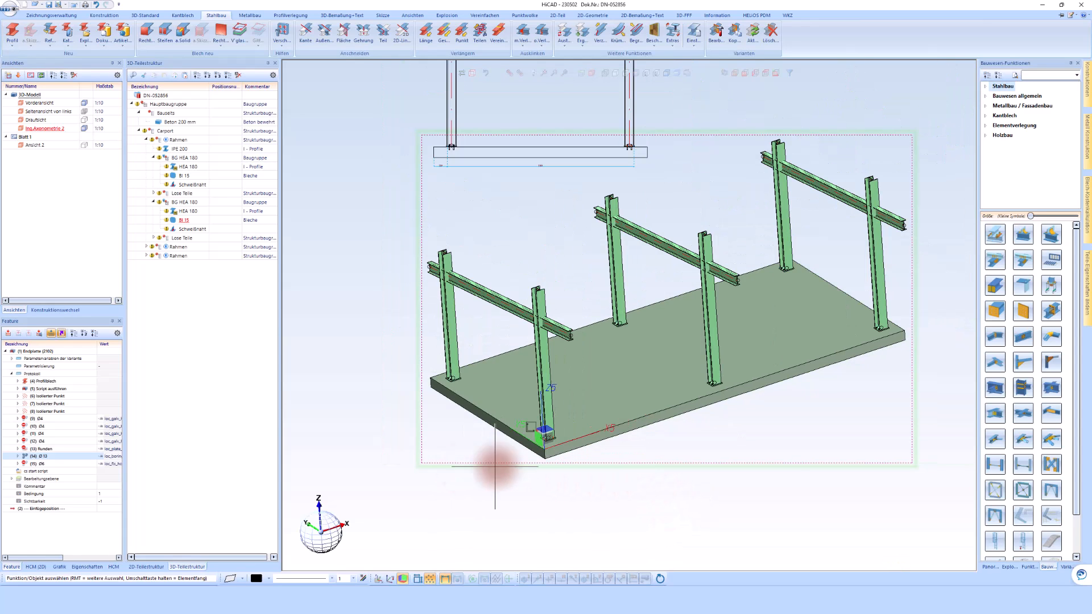
pyautogui.click(1022, 386)
pyautogui.scroll(4, 488, 256)
pyautogui.click(470, 235)
pyautogui.click(501, 283)
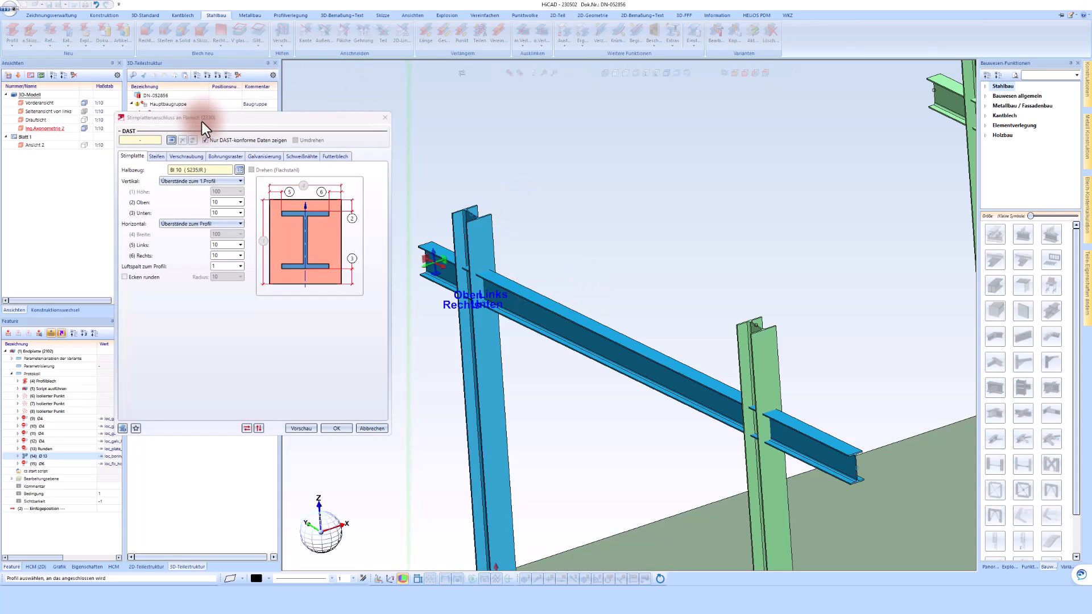
# Check for a DAST connection for the two profiles, and set the end plate to Bl 15 (S235JR).
pyautogui.click(171, 140)
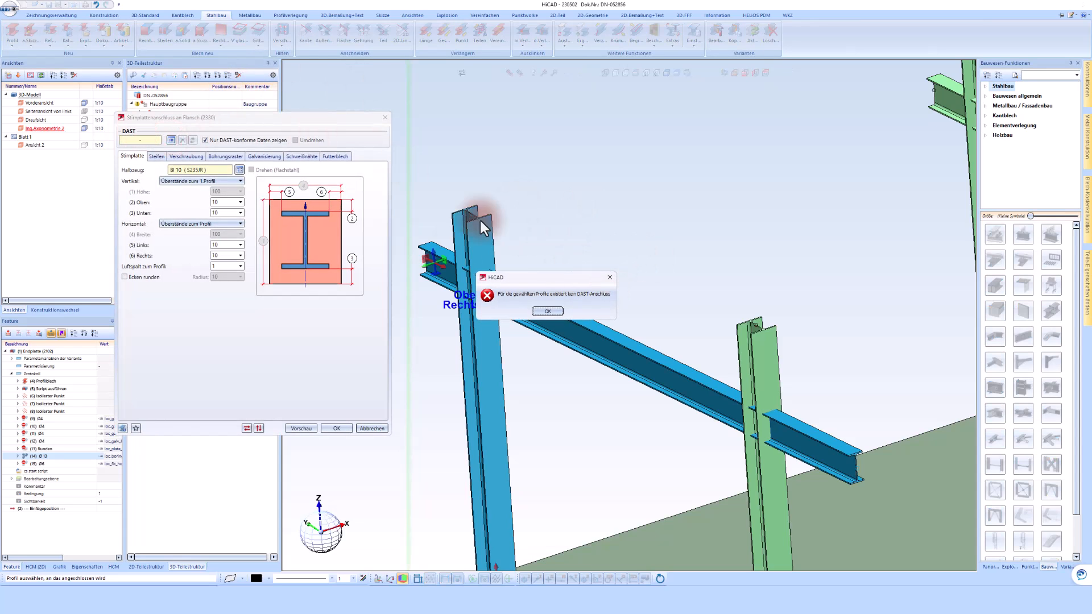
pyautogui.click(548, 312)
pyautogui.click(239, 170)
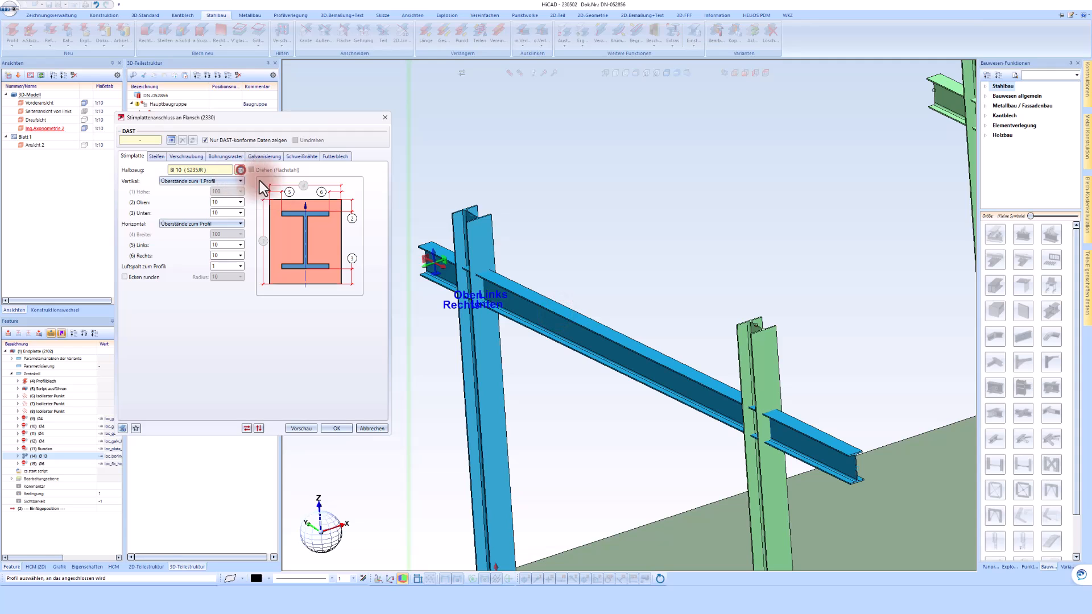
pyautogui.press('Return')
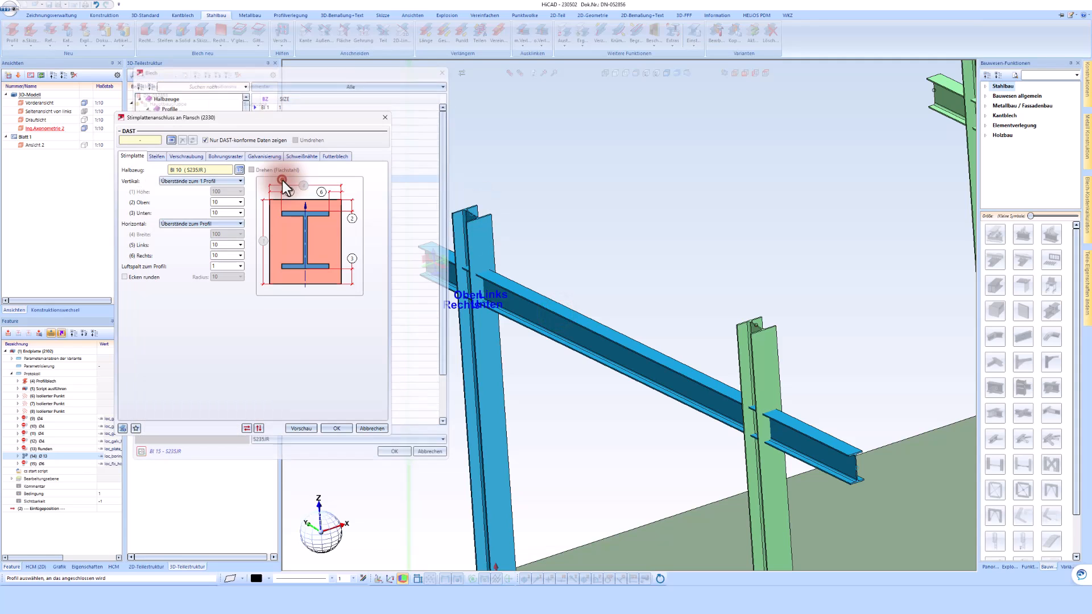
# Review both stiffeners and the DIN EN ISO 4017 M12 bolting parts, keeping the default screw joint.
pyautogui.click(155, 156)
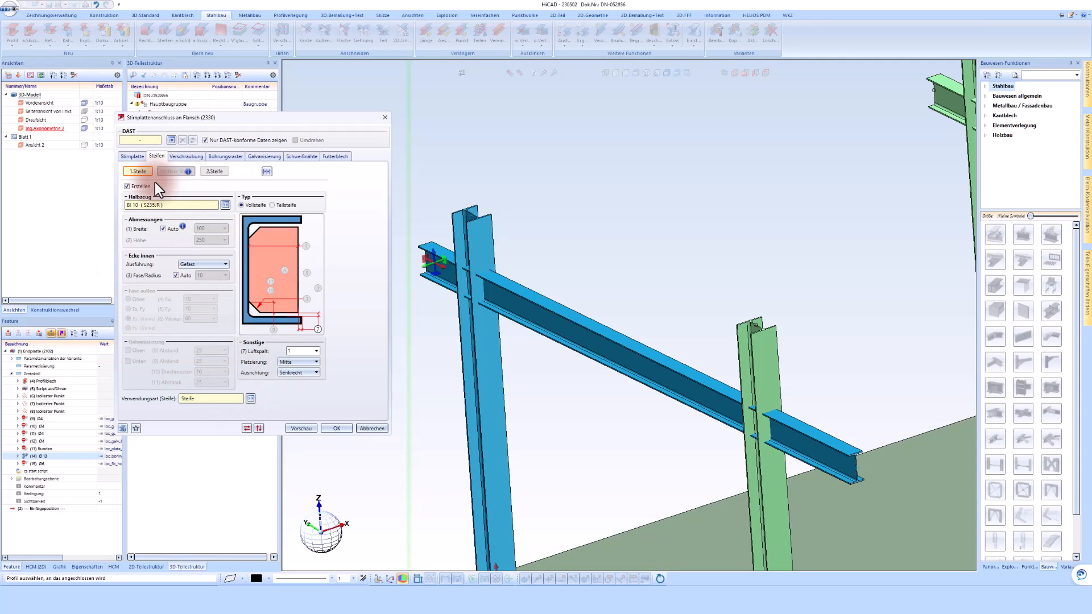
pyautogui.click(207, 173)
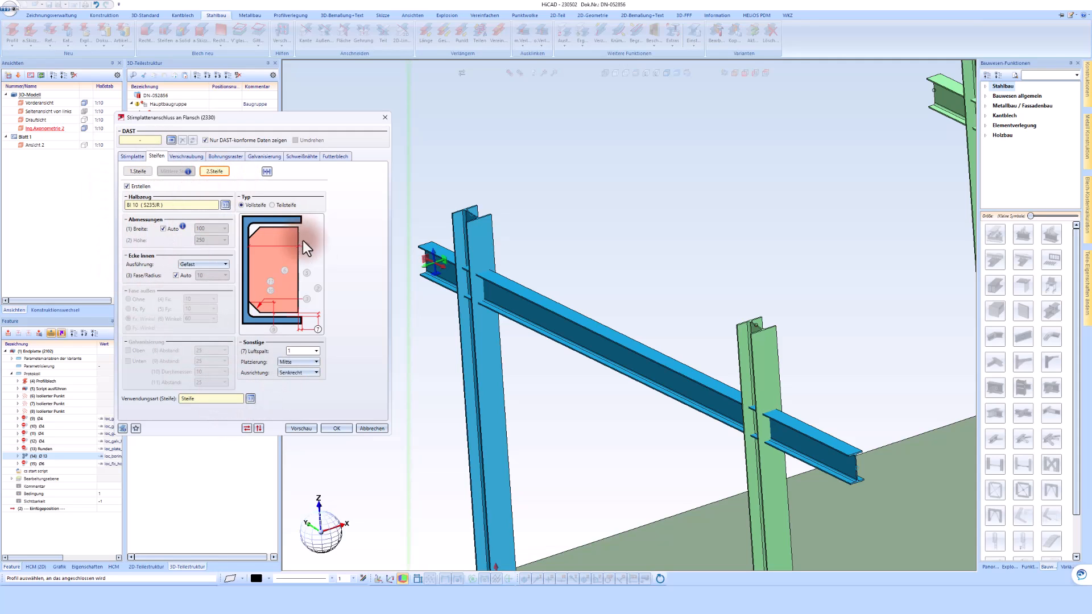
pyautogui.click(182, 155)
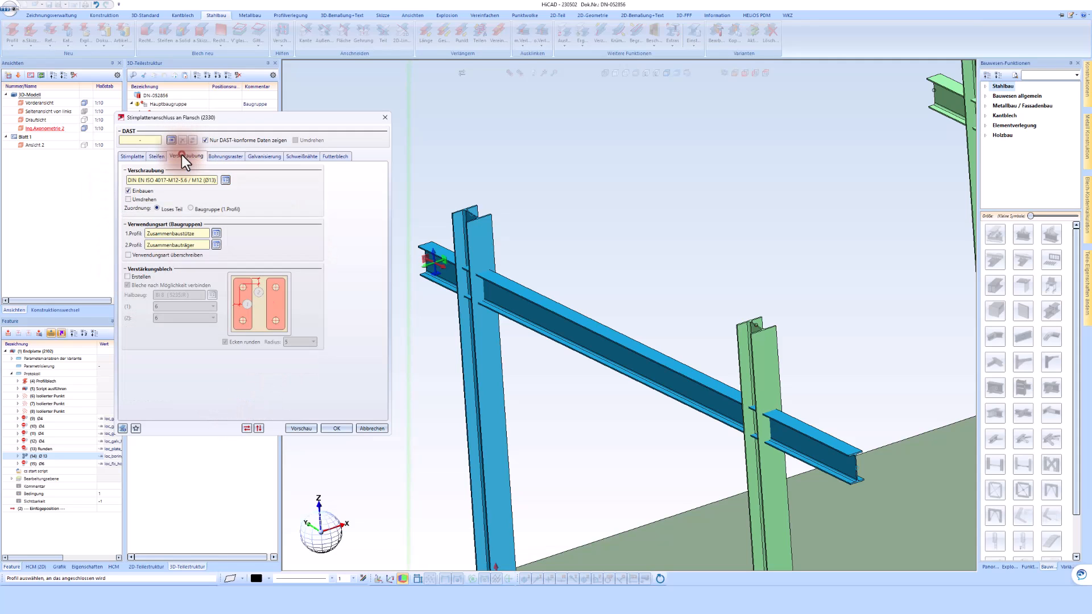
pyautogui.click(225, 179)
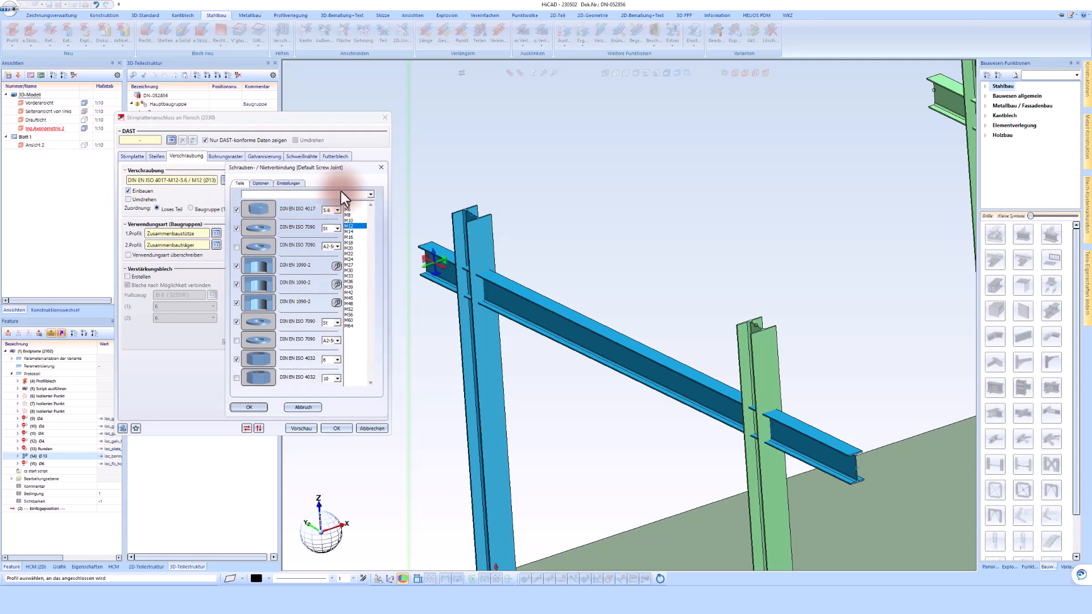
pyautogui.click(262, 210)
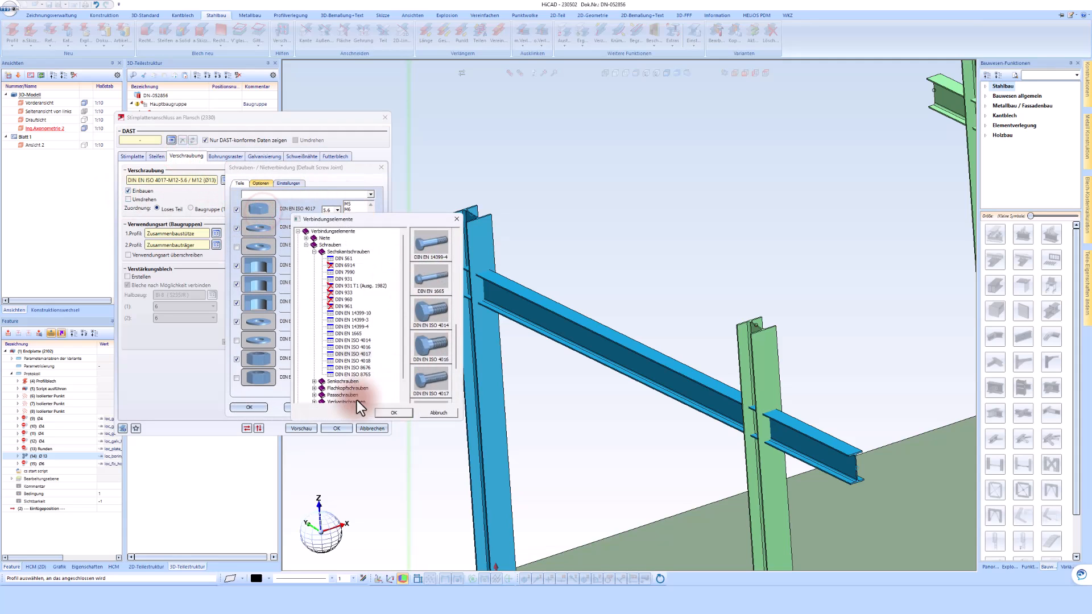
pyautogui.click(436, 413)
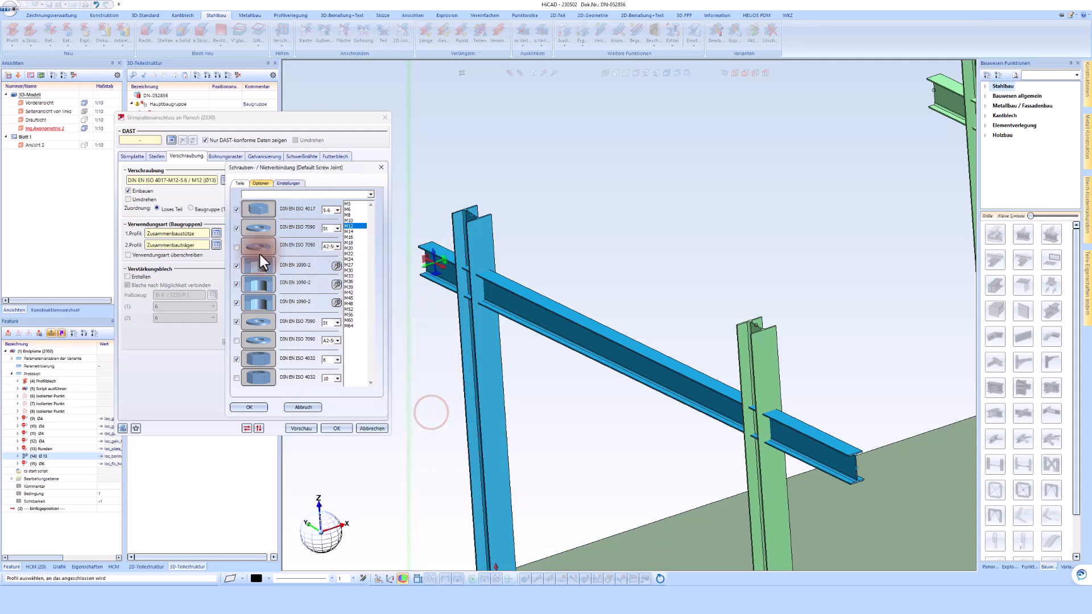
pyautogui.click(257, 406)
# Set the inner horizontal distance of the drilling pattern to 56 by taking the dimension from the IPE 200 beam.
pyautogui.click(223, 156)
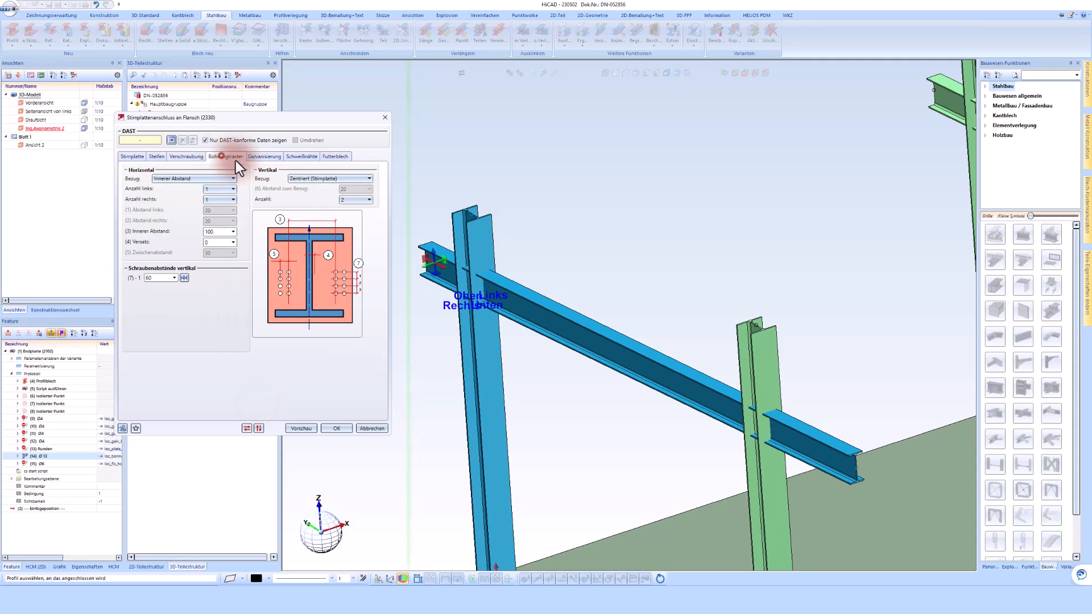
pyautogui.scroll(5, 512, 298)
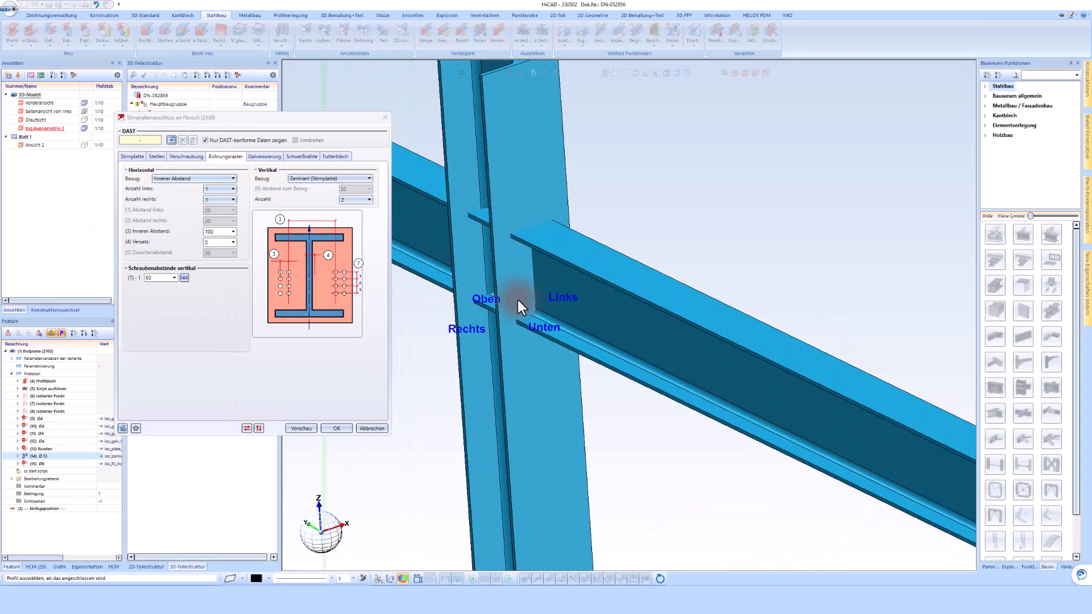
pyautogui.scroll(2, 517, 298)
pyautogui.click(216, 232)
pyautogui.rightClick(208, 231)
pyautogui.click(232, 299)
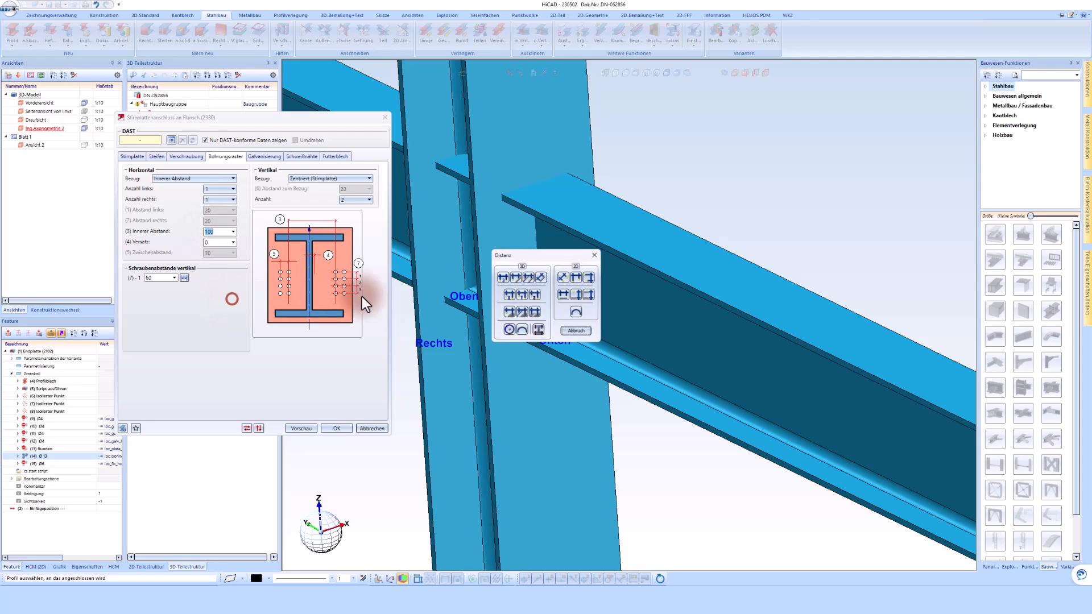
pyautogui.click(538, 328)
pyautogui.click(623, 358)
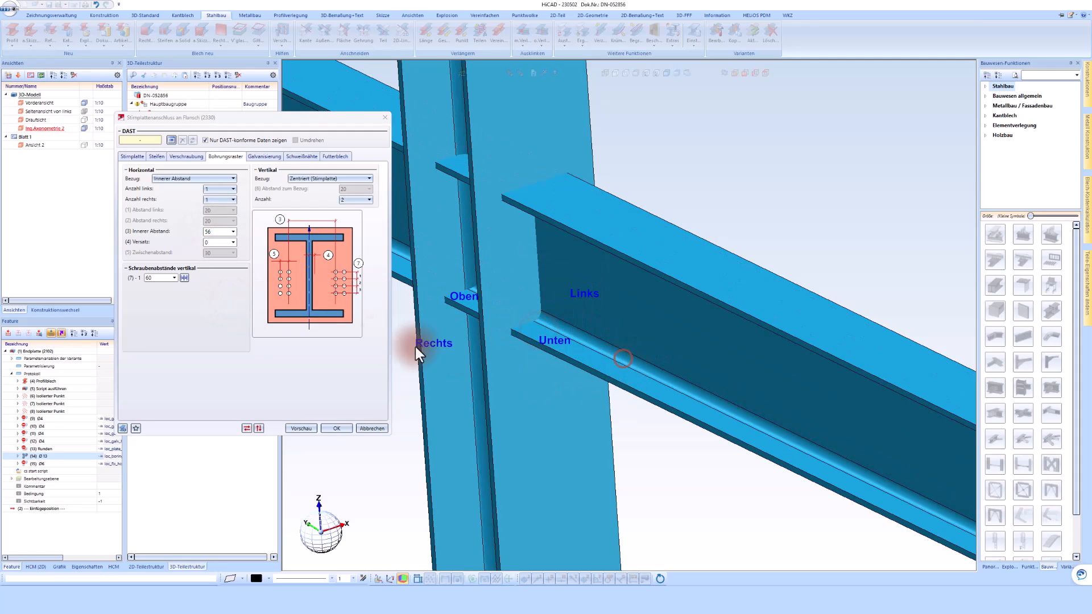
pyautogui.click(215, 242)
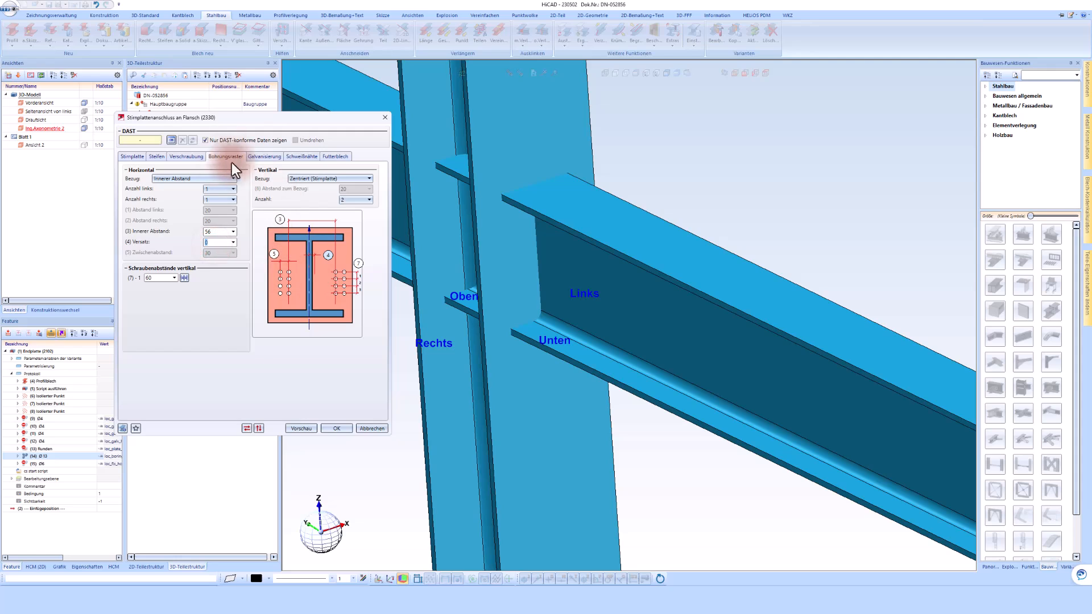
# Check the galvanising, weld seam and shim plate settings, reverse the bolting direction, and create the connection.
pyautogui.click(253, 158)
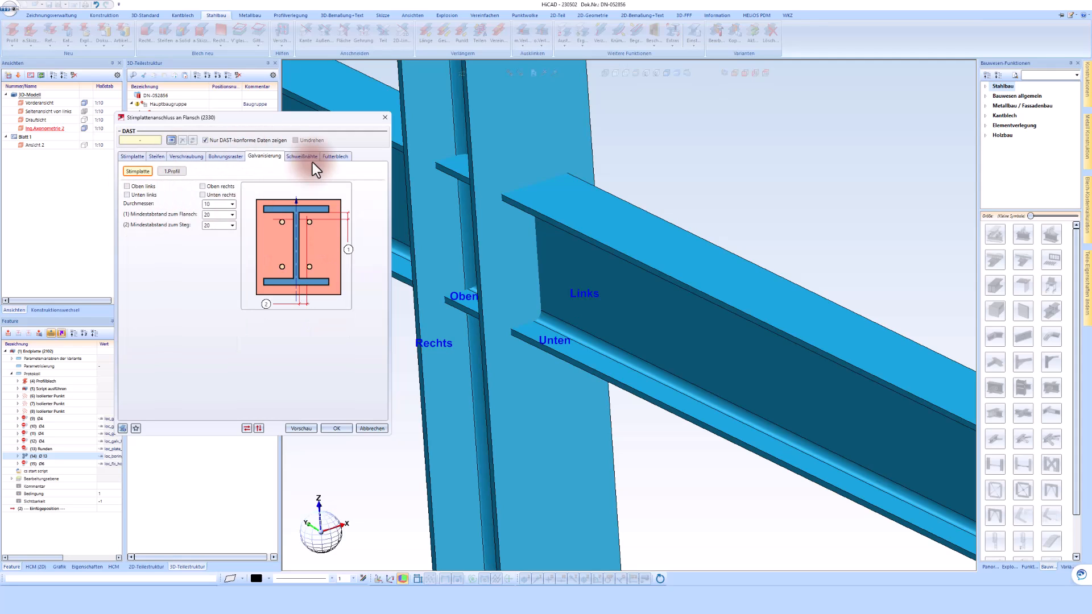
pyautogui.click(302, 156)
pyautogui.click(336, 157)
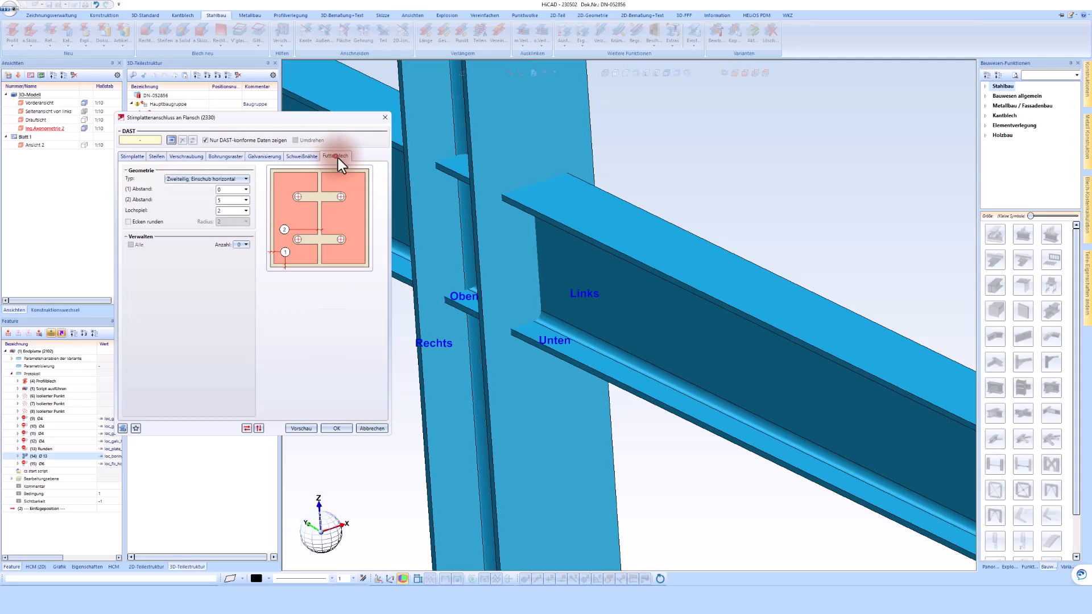
pyautogui.click(179, 157)
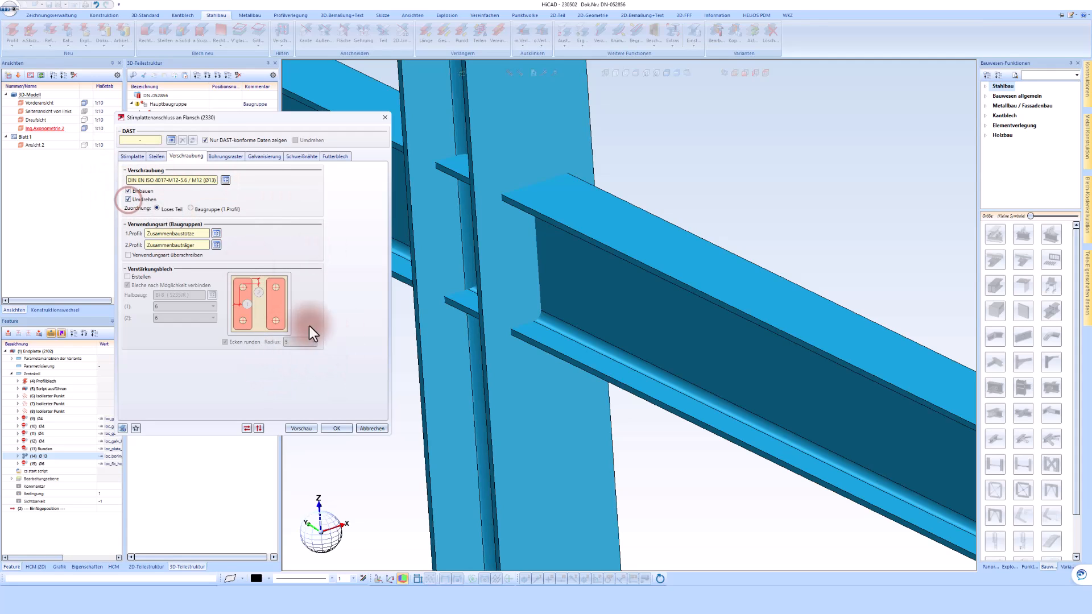
pyautogui.click(331, 430)
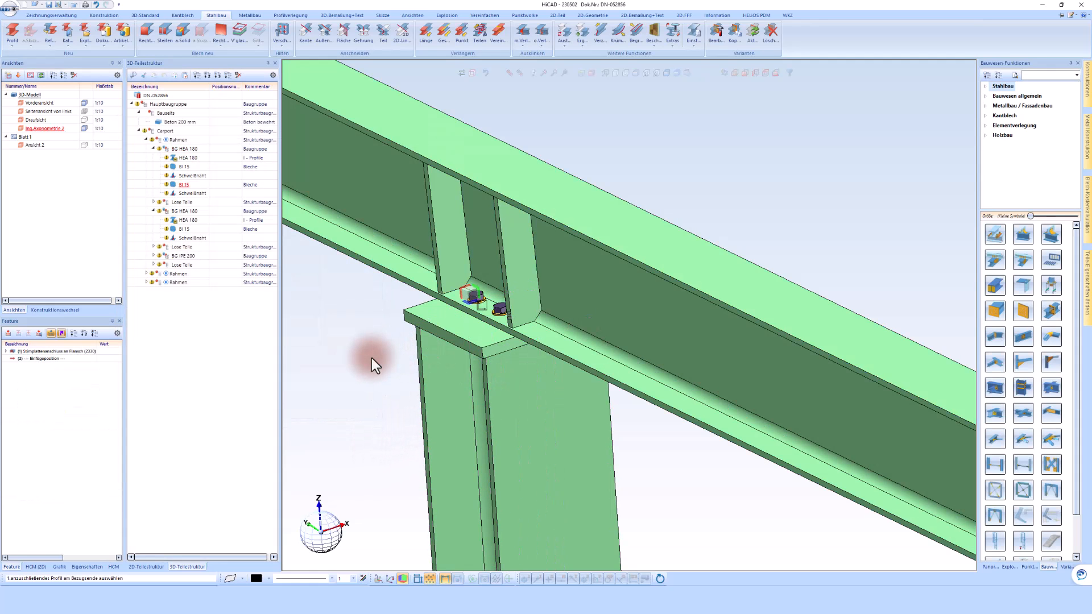
# Copy the beam-to-column end plate connection to the other column of the same frame and its IPE 200 beam.
pyautogui.click(733, 32)
pyautogui.click(451, 326)
pyautogui.scroll(-5, 377, 307)
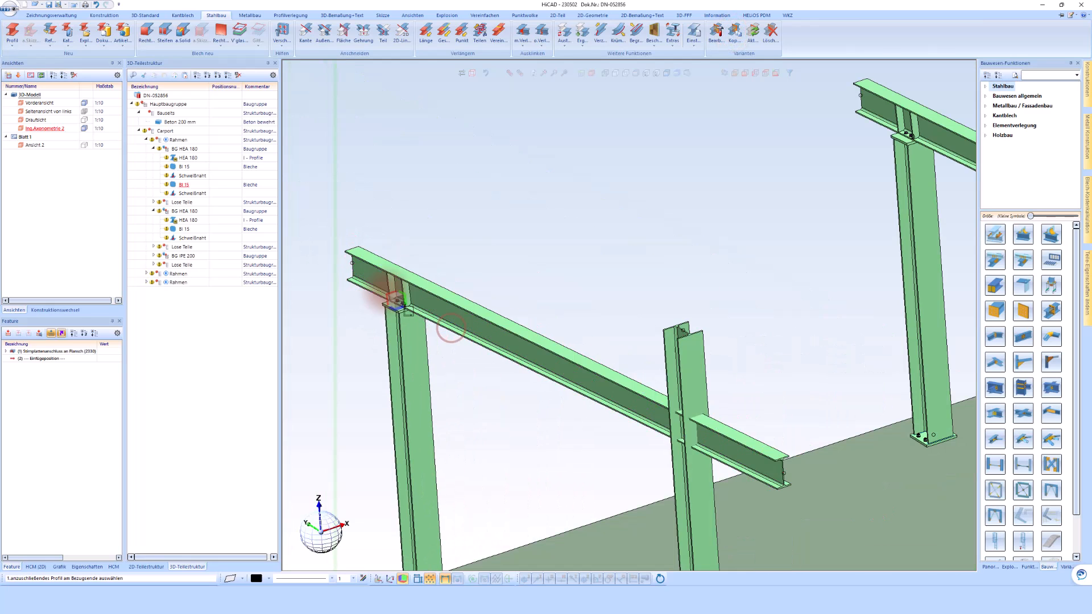
pyautogui.click(695, 364)
pyautogui.click(584, 341)
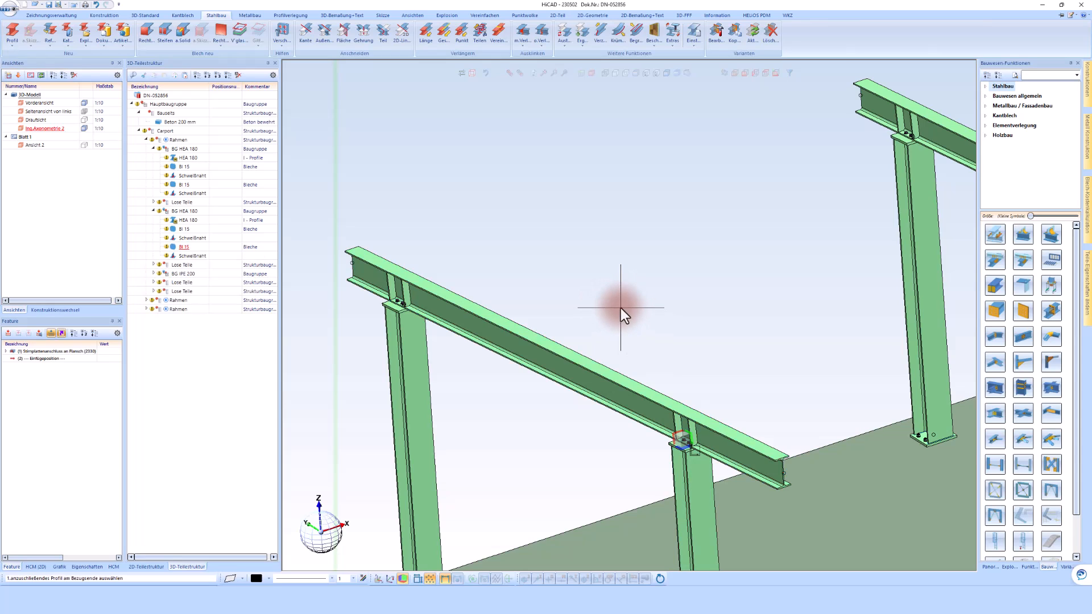
pyautogui.press('Escape')
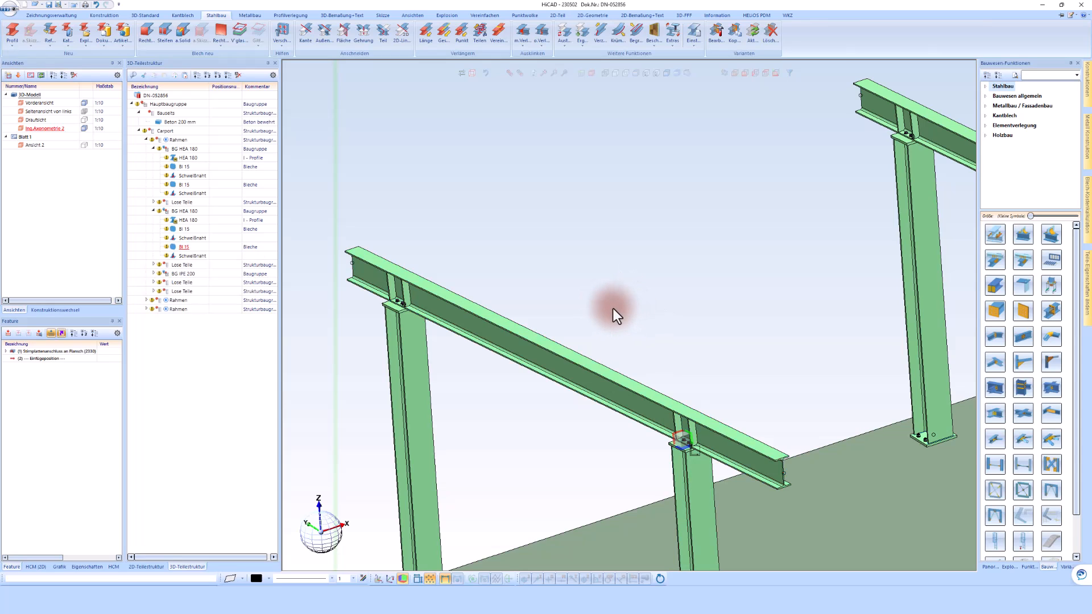
# Dissolve the referencing of the first Rahmen assembly together with its identical parts, and collapse its structure.
pyautogui.scroll(-4, 616, 293)
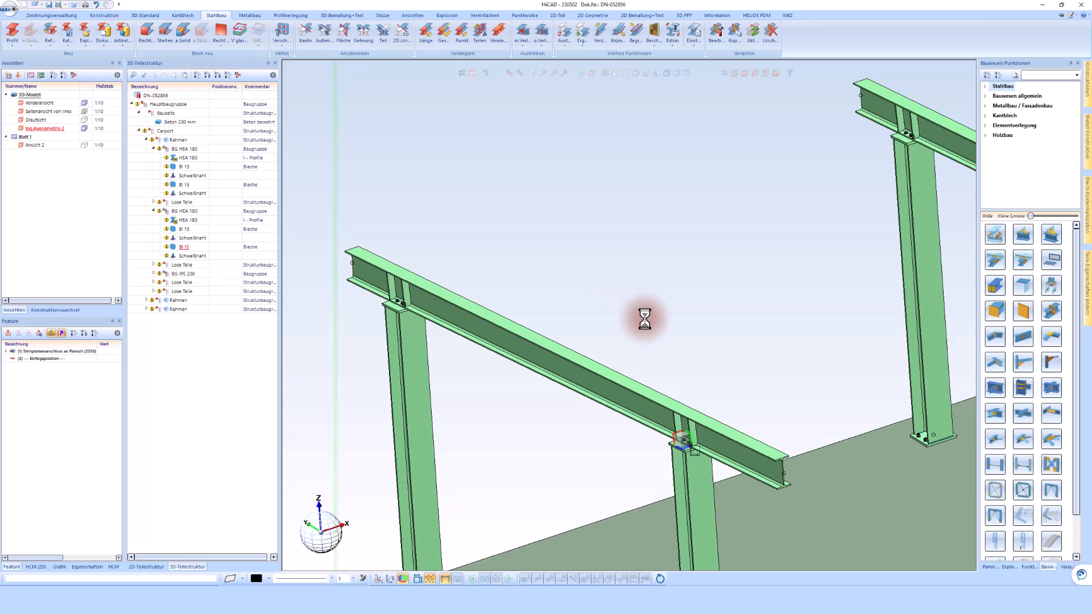
pyautogui.scroll(-3, 620, 307)
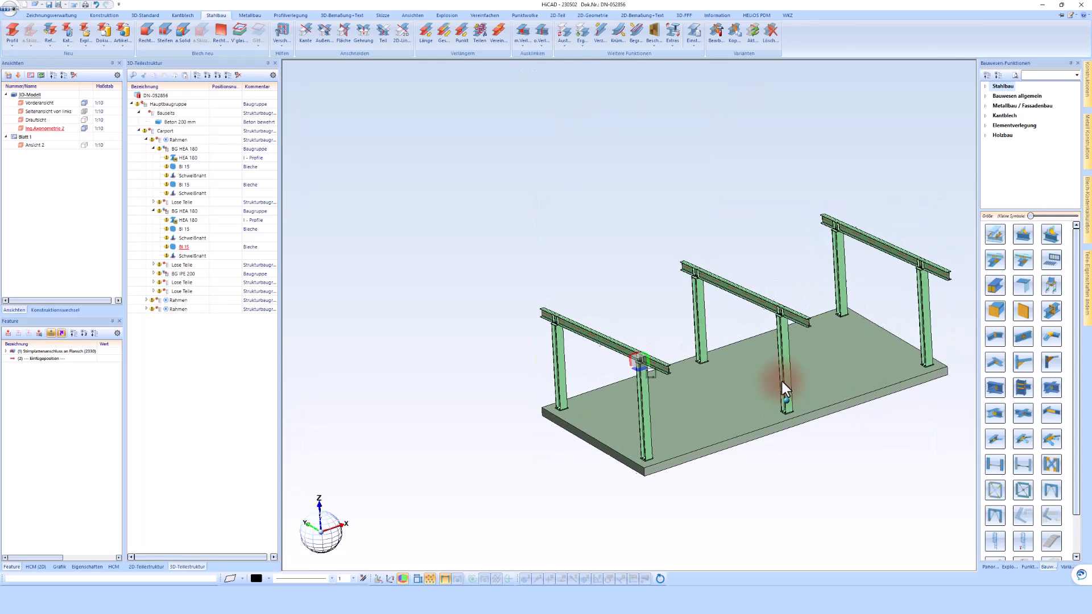
pyautogui.scroll(3, 780, 380)
pyautogui.scroll(2, 780, 378)
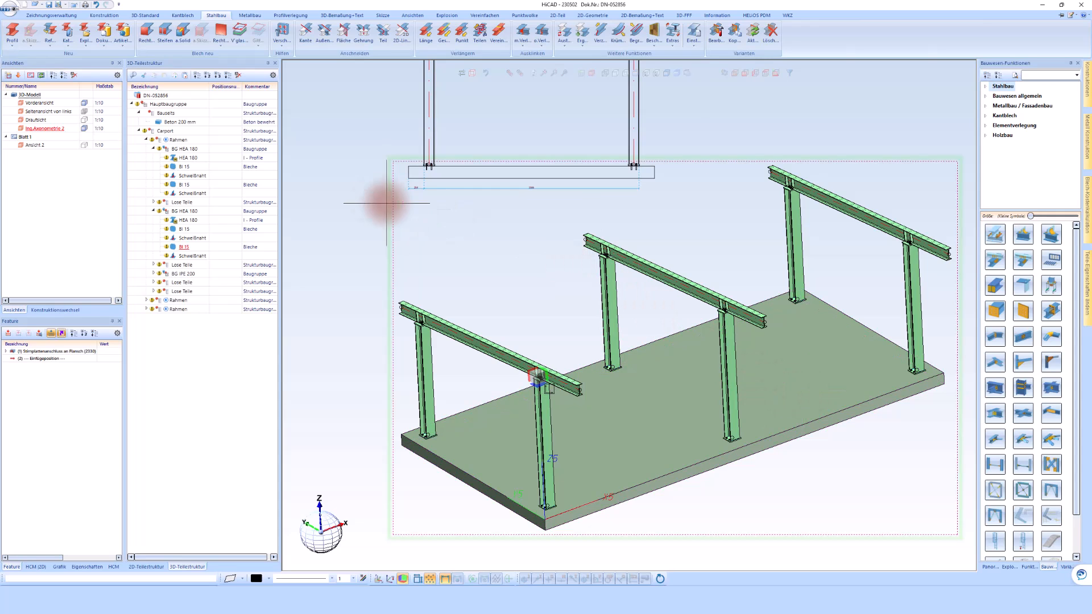
pyautogui.rightClick(174, 141)
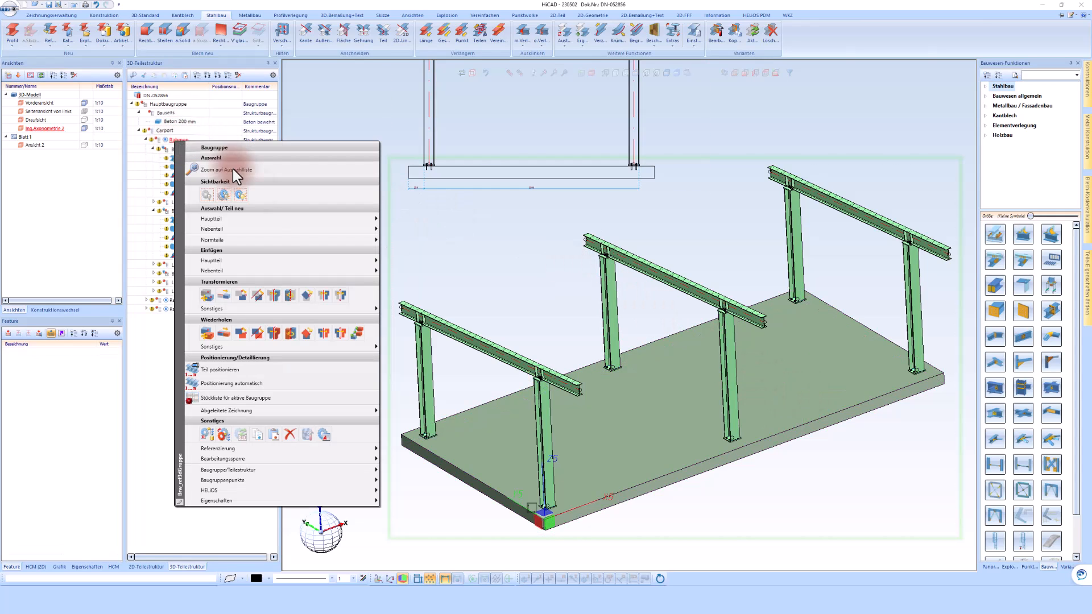
pyautogui.click(248, 448)
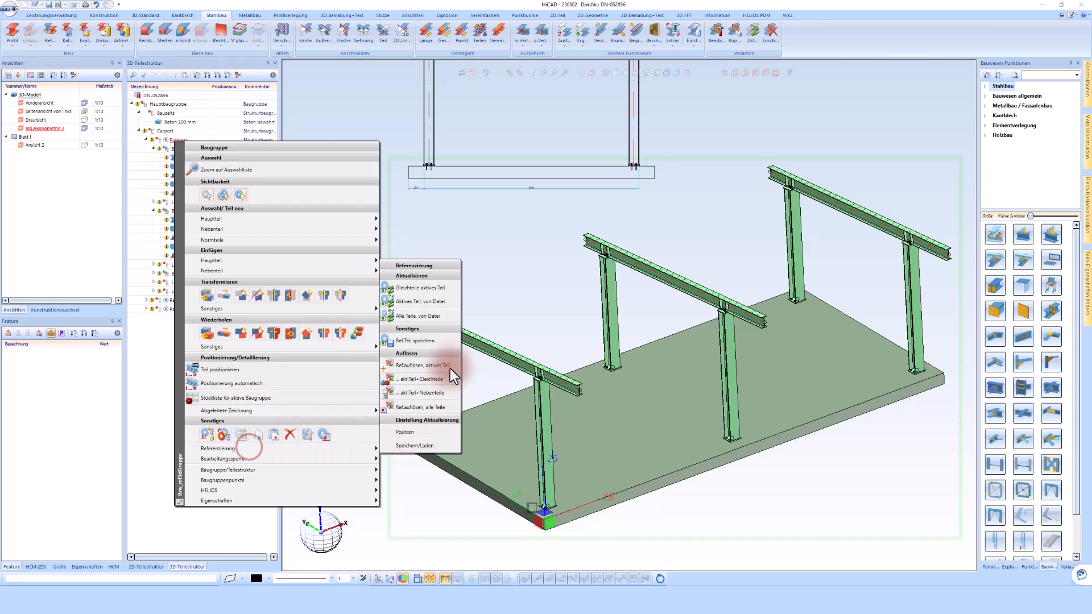
pyautogui.click(415, 380)
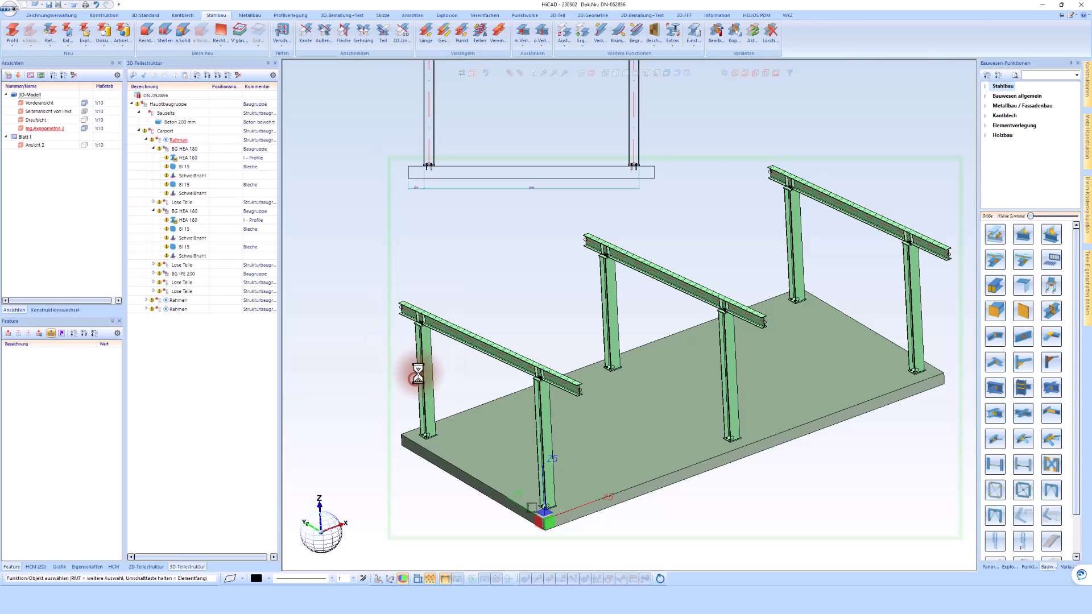
pyautogui.click(147, 139)
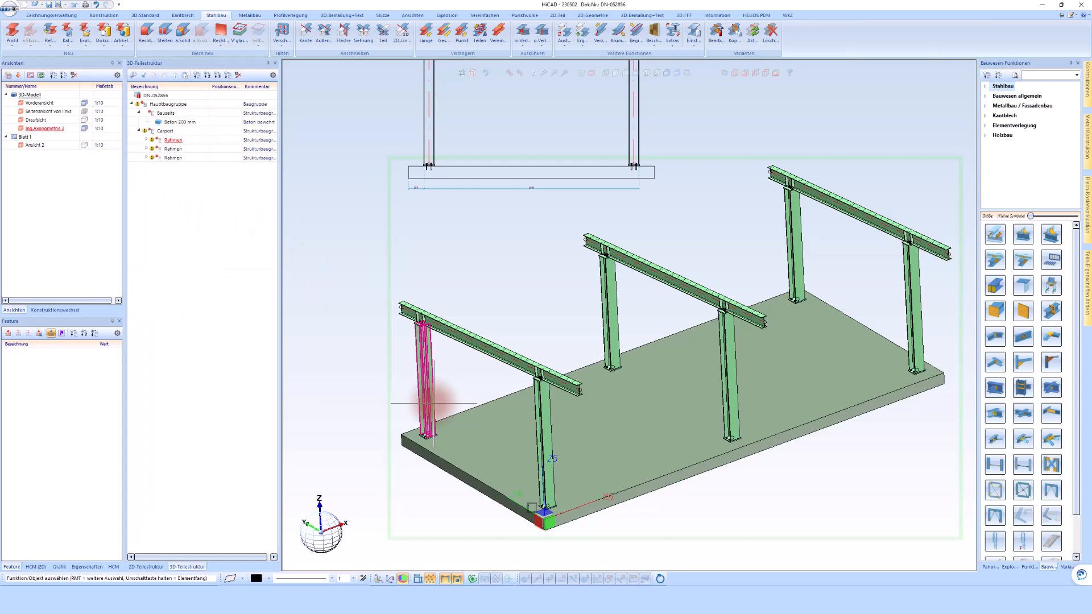
# Start a cross bracing between the rear HEA 180 columns of the first and middle frames.
pyautogui.click(995, 493)
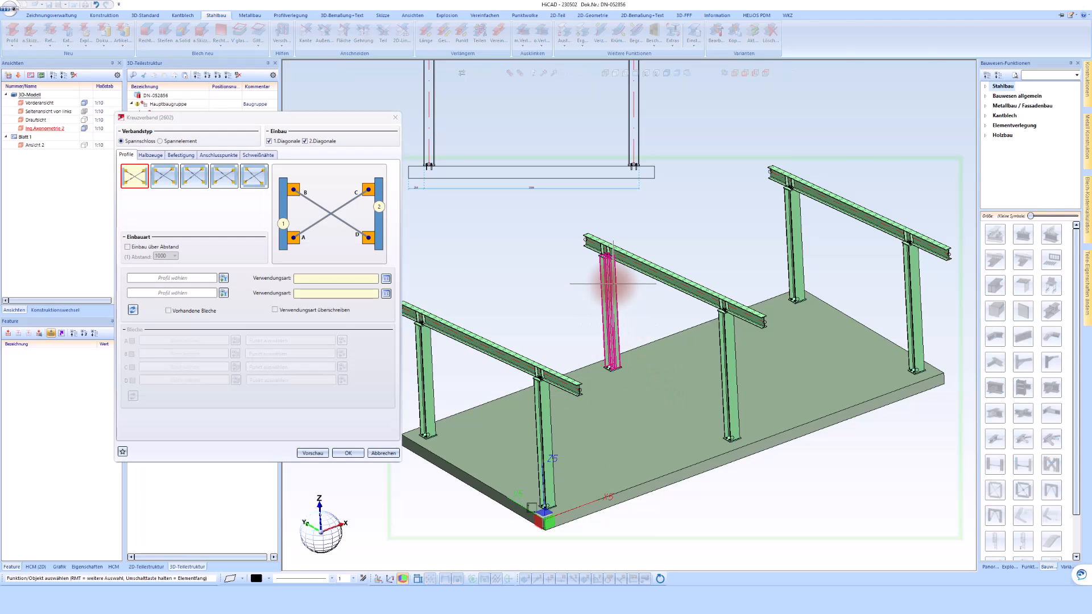
pyautogui.click(427, 398)
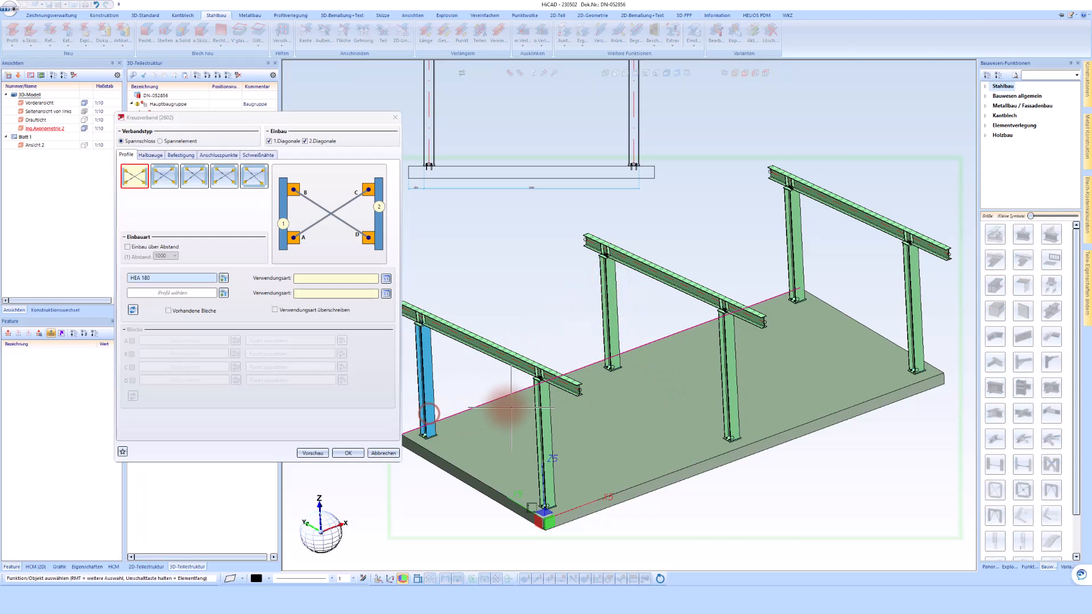
pyautogui.click(614, 298)
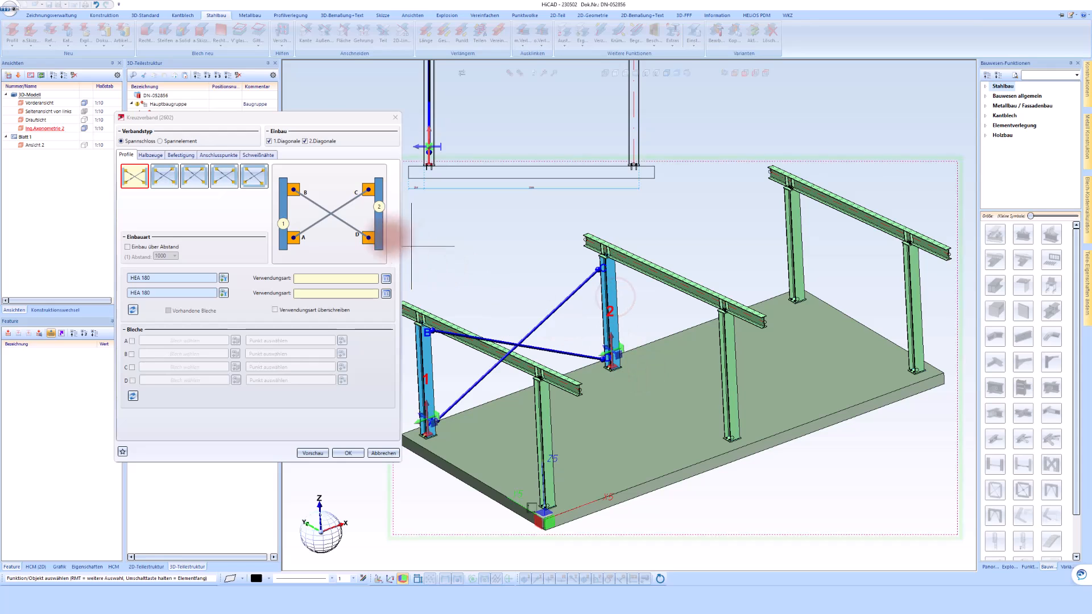
# Review the bracing's semi-finished products, fastening, connection point and weld seam settings.
pyautogui.click(145, 156)
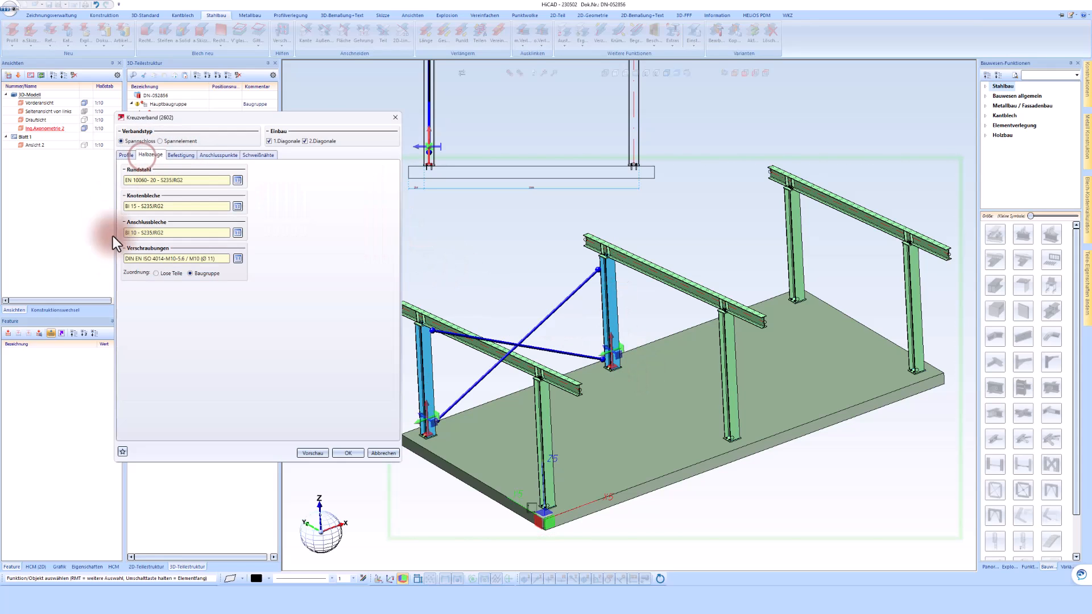
pyautogui.click(175, 155)
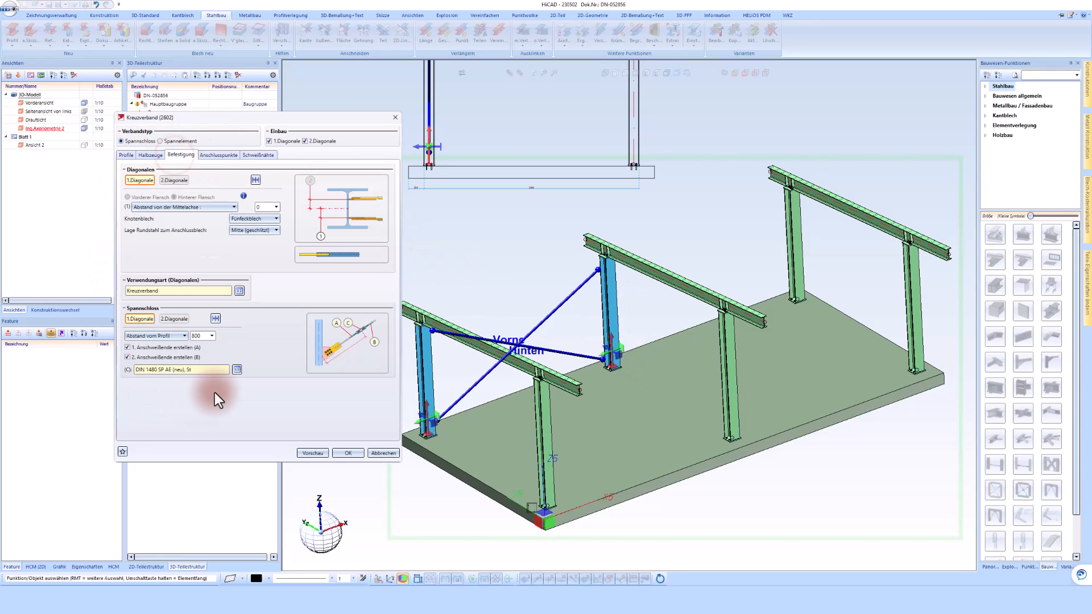
pyautogui.click(220, 157)
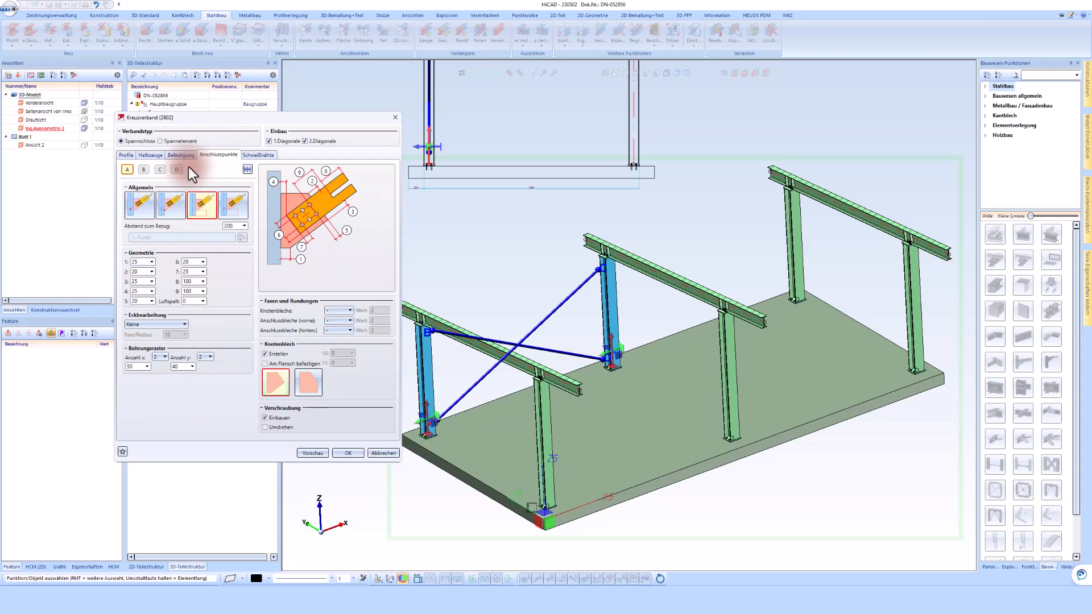
pyautogui.click(257, 156)
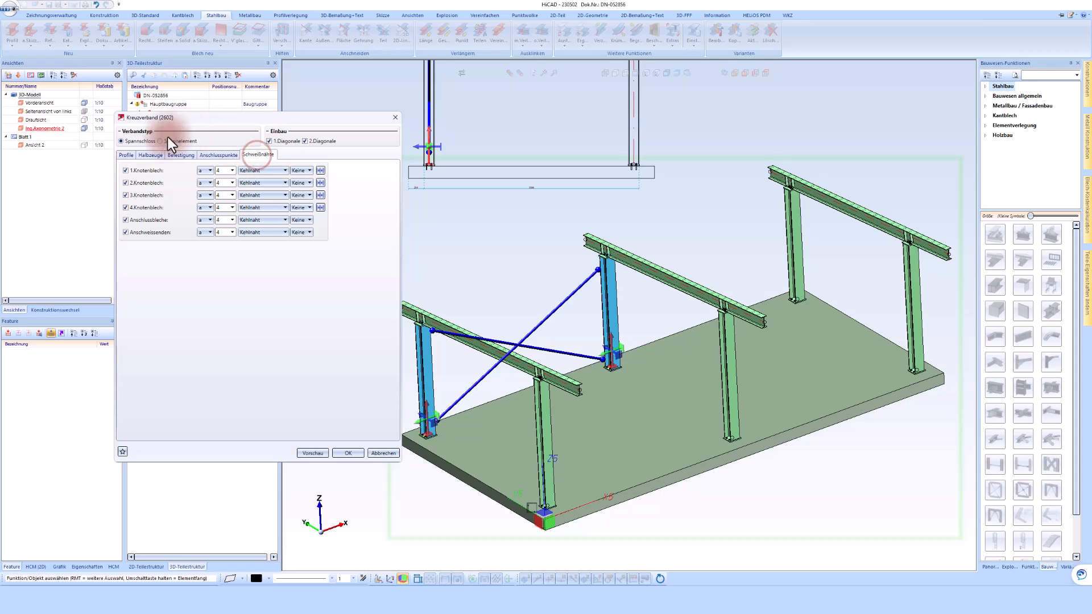
# Deactivate the weld seams for the connection plates and weld-on ends, keep those of the gusset plates, and create the cross bracing.
pyautogui.click(137, 182)
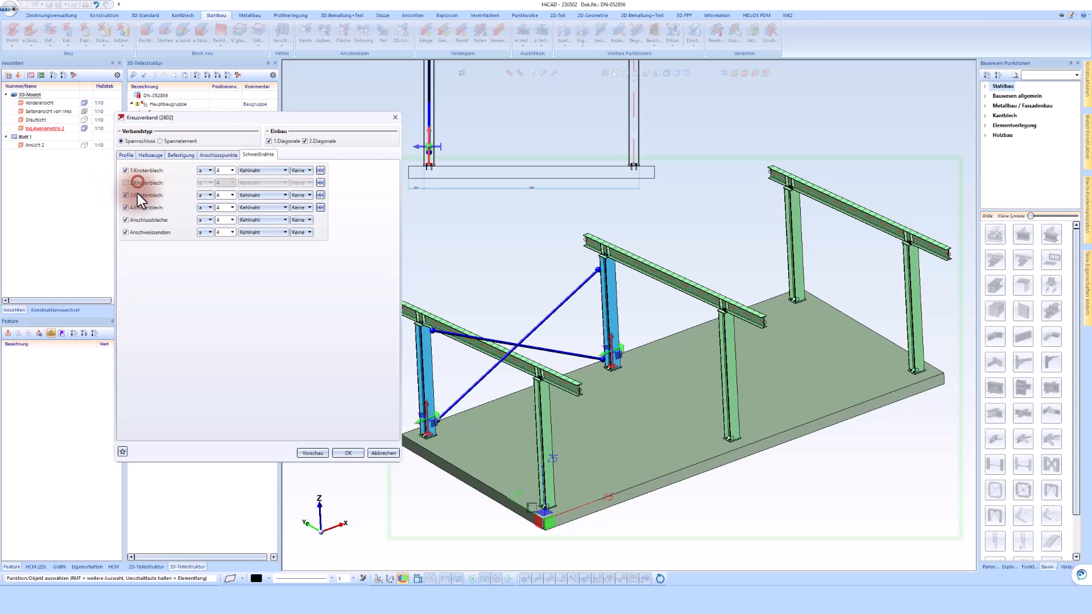
pyautogui.click(134, 182)
pyautogui.click(131, 233)
pyautogui.click(129, 220)
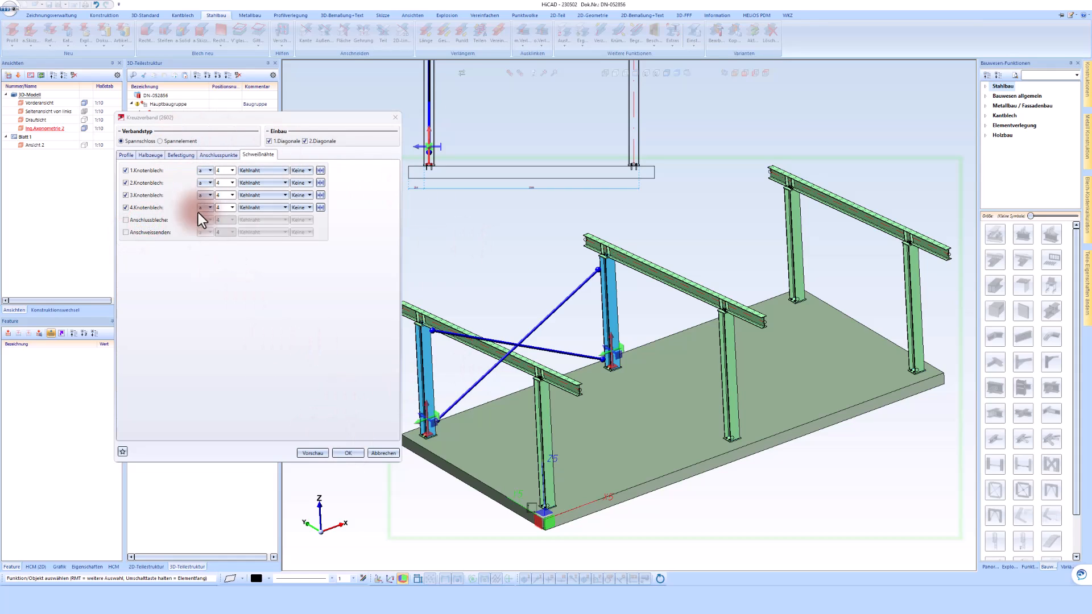
pyautogui.click(345, 449)
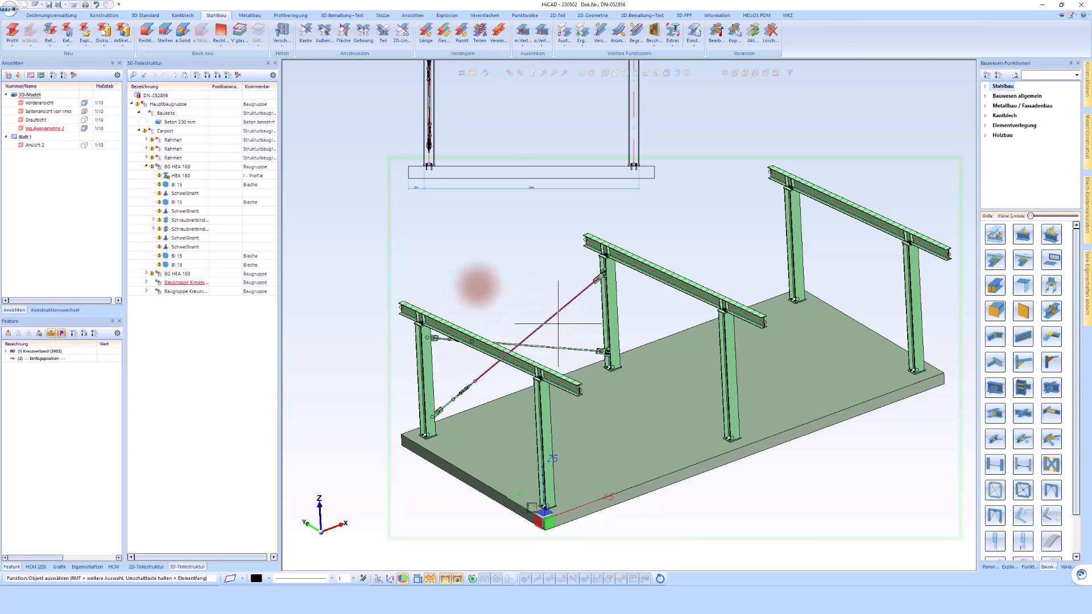
# Try to copy the cross bracing using its diagonal rod as the reference connection.
pyautogui.click(733, 32)
pyautogui.scroll(2, 595, 275)
pyautogui.scroll(3, 595, 276)
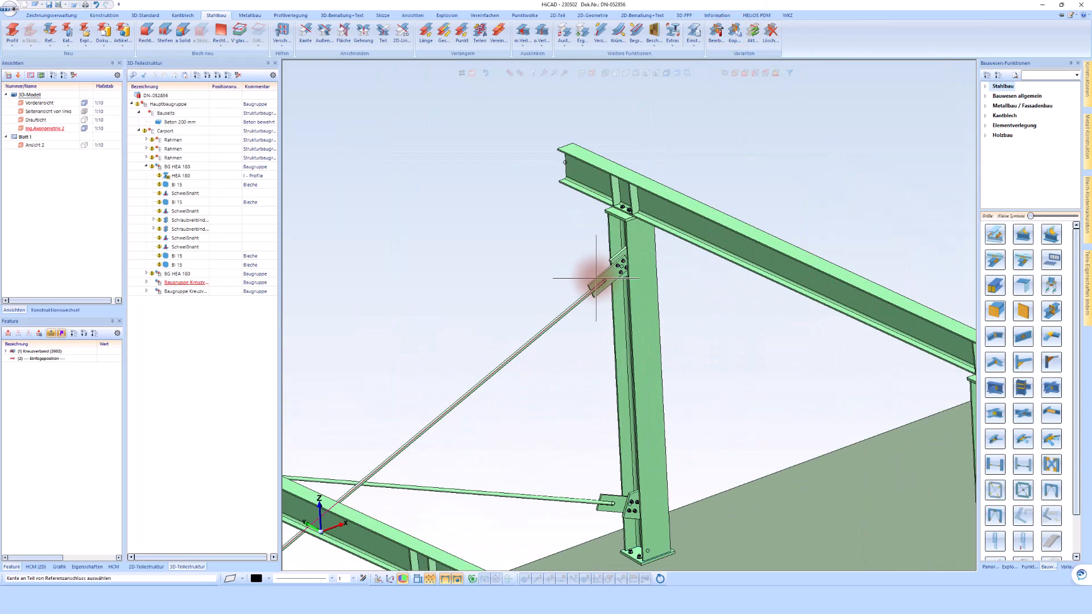
pyautogui.click(548, 311)
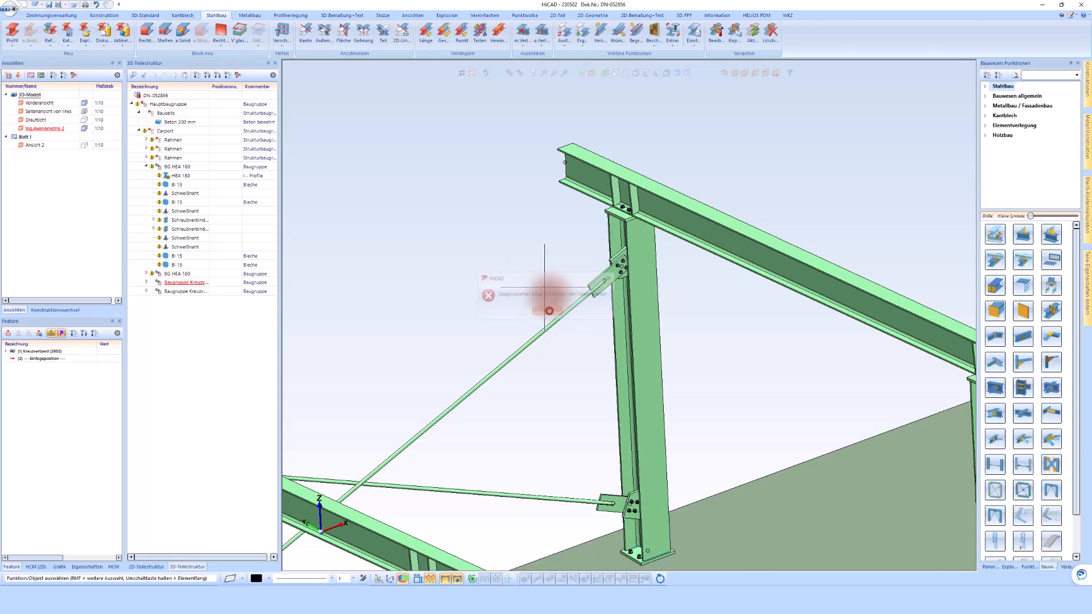
# Create a cross bracing between the IPE 200 beams of the last and middle frames.
pyautogui.scroll(-4, 516, 267)
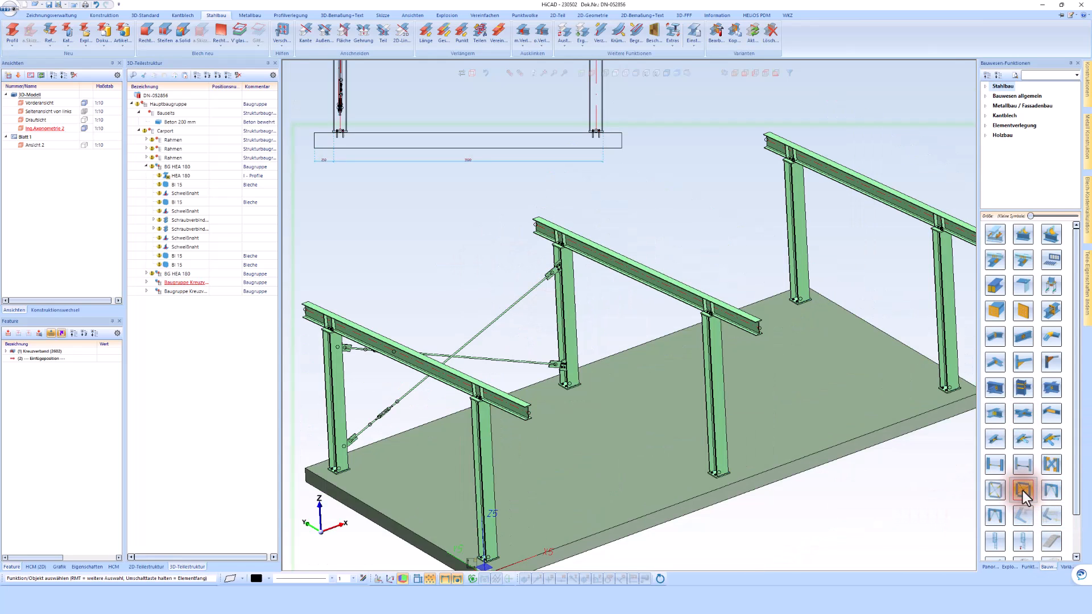
pyautogui.click(995, 491)
pyautogui.click(553, 233)
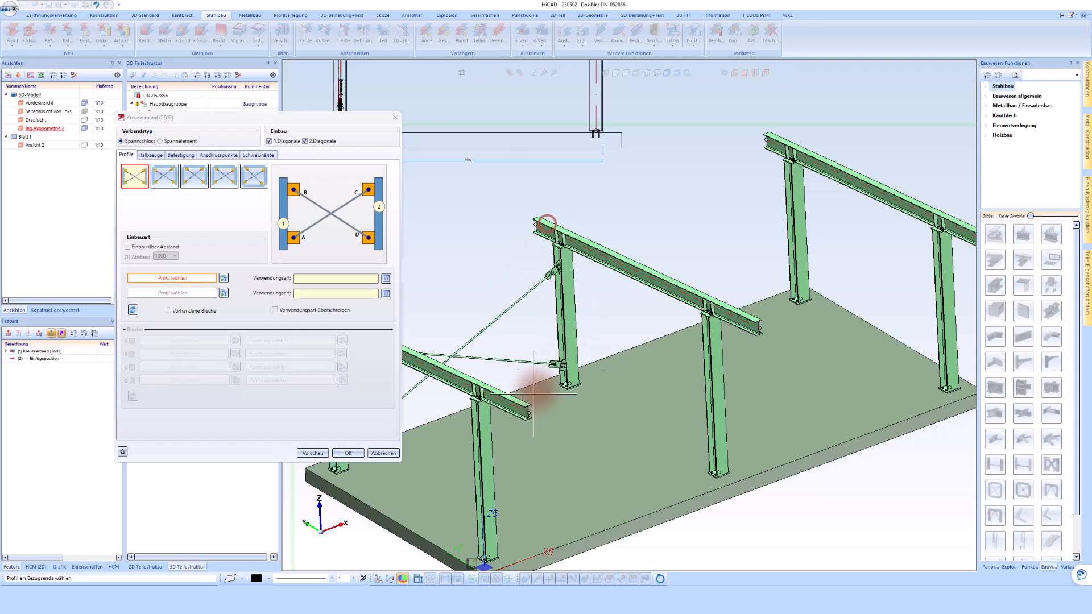
pyautogui.scroll(-1, 661, 204)
pyautogui.scroll(-1, 661, 204)
pyautogui.click(775, 188)
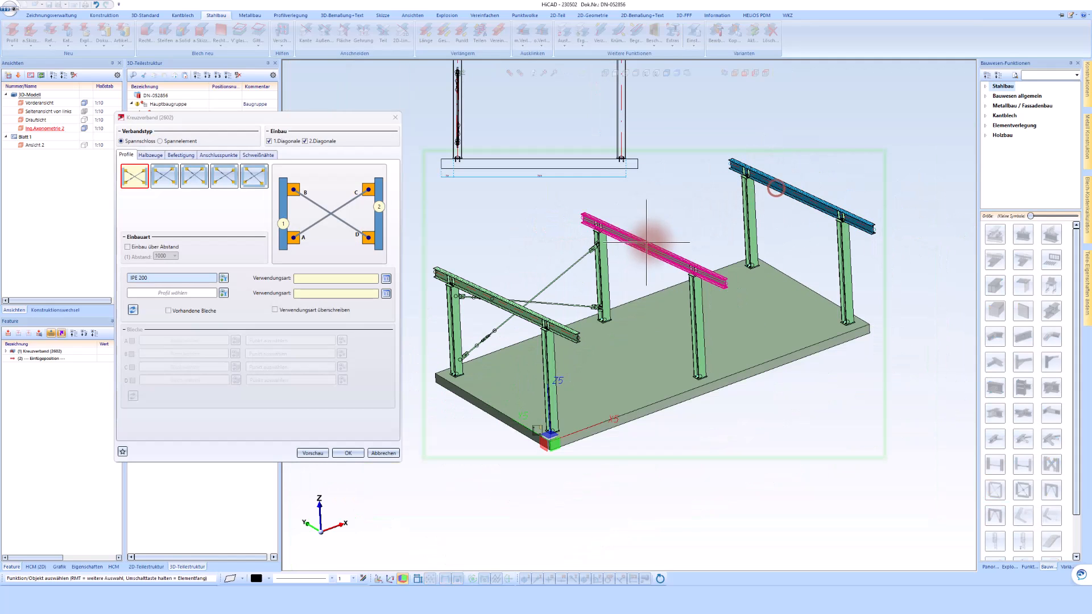
pyautogui.click(626, 236)
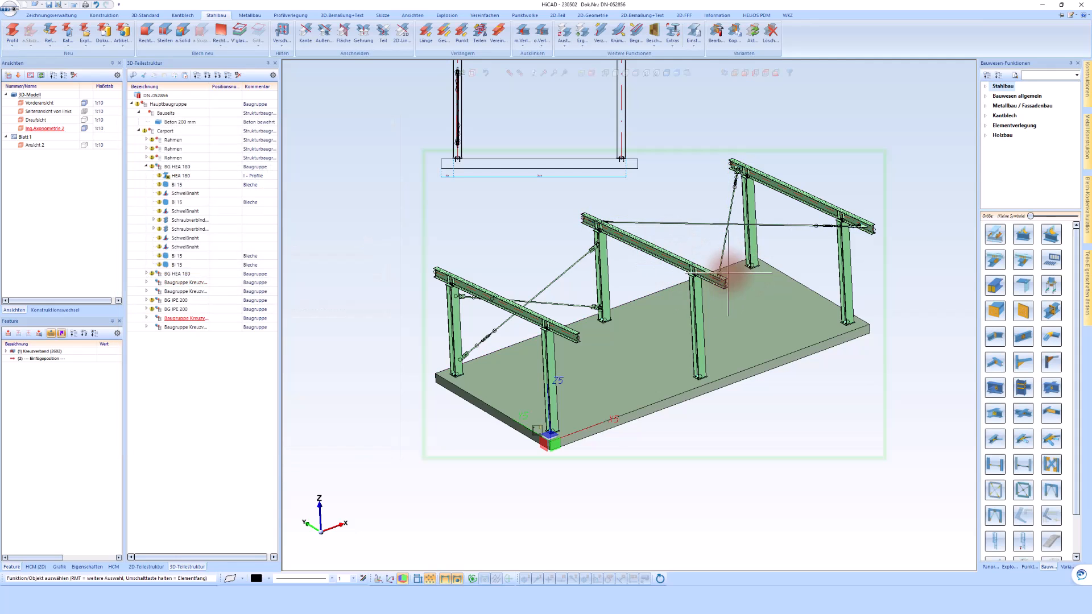
# Place the working plane at the top flange corner on the free end of the first frame's IPE 200 beam.
pyautogui.moveTo(741, 299); pyautogui.dragTo(661, 287, button='middle')
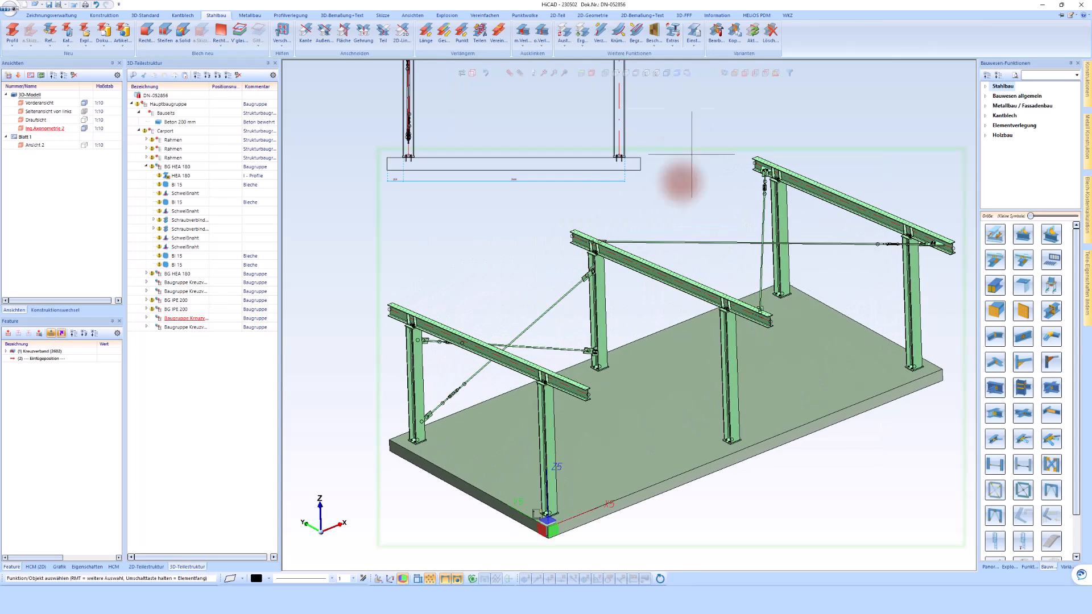
pyautogui.click(580, 73)
pyautogui.scroll(4, 583, 390)
pyautogui.scroll(5, 582, 392)
pyautogui.click(591, 383)
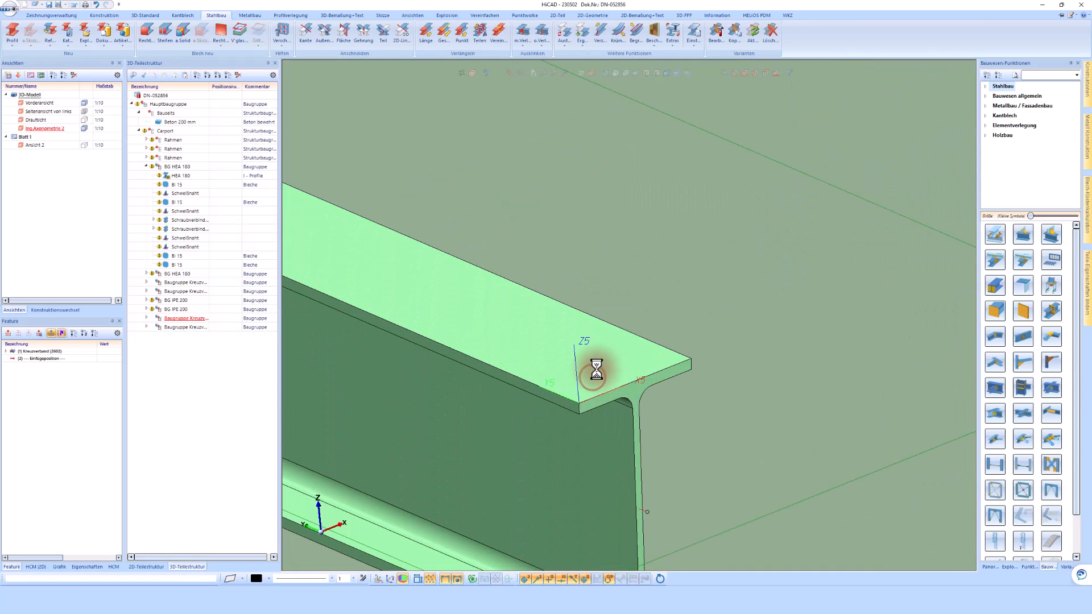
pyautogui.scroll(-8, 603, 365)
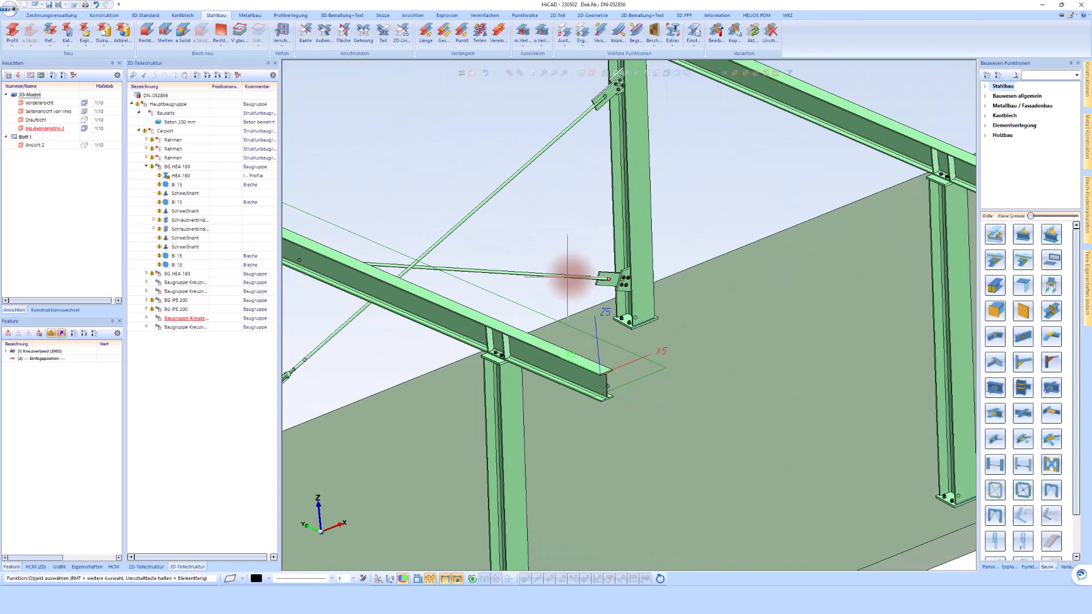
# Start a new beam profile and choose IPE 80 as its cross-section.
pyautogui.click(14, 33)
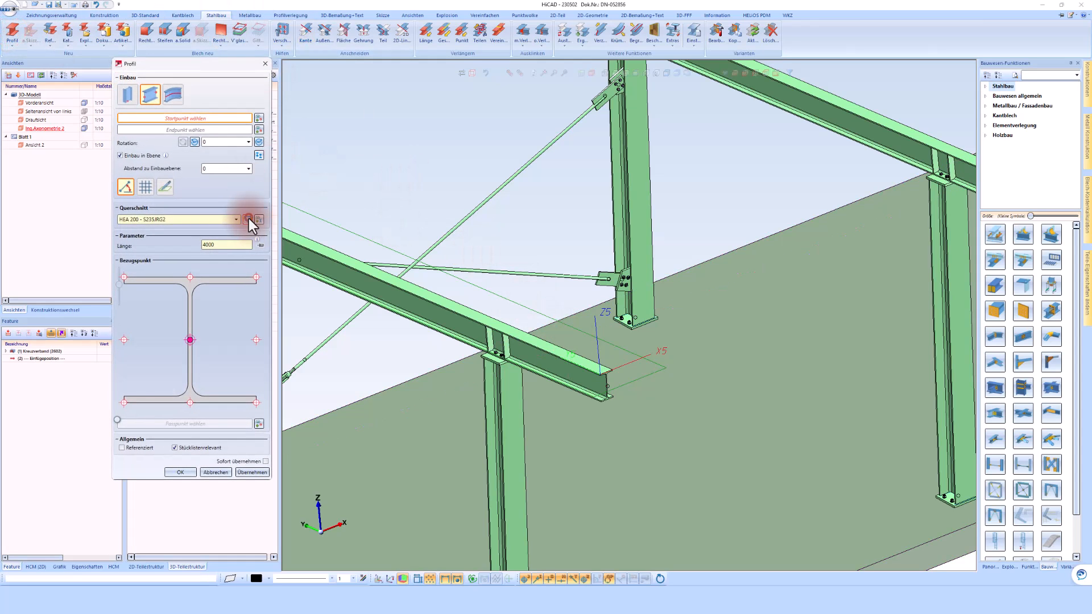
pyautogui.click(248, 218)
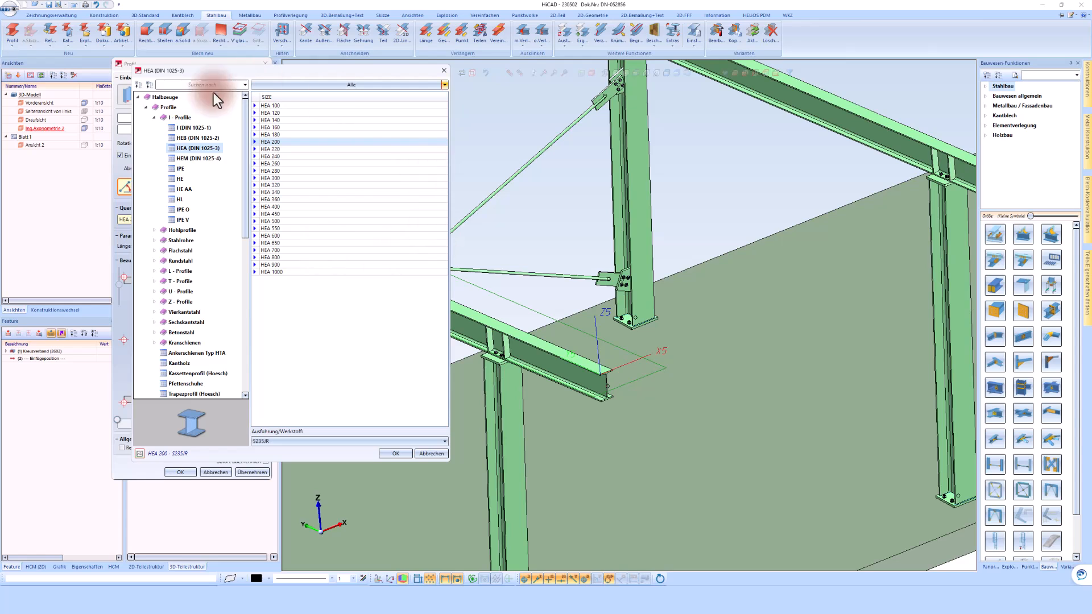
pyautogui.scroll(-5, 179, 306)
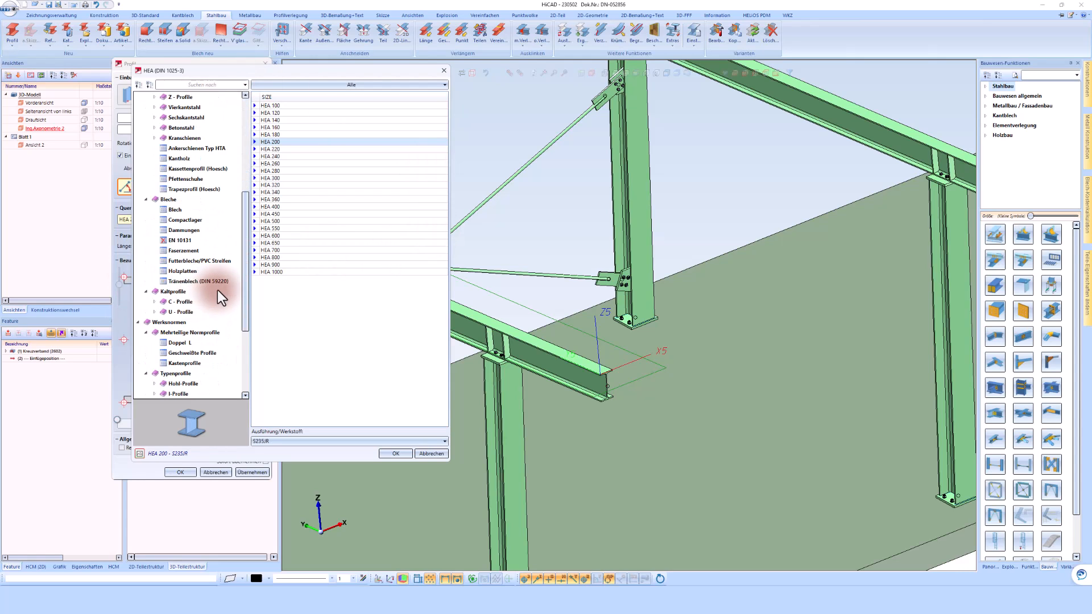
pyautogui.scroll(5, 217, 290)
pyautogui.click(181, 230)
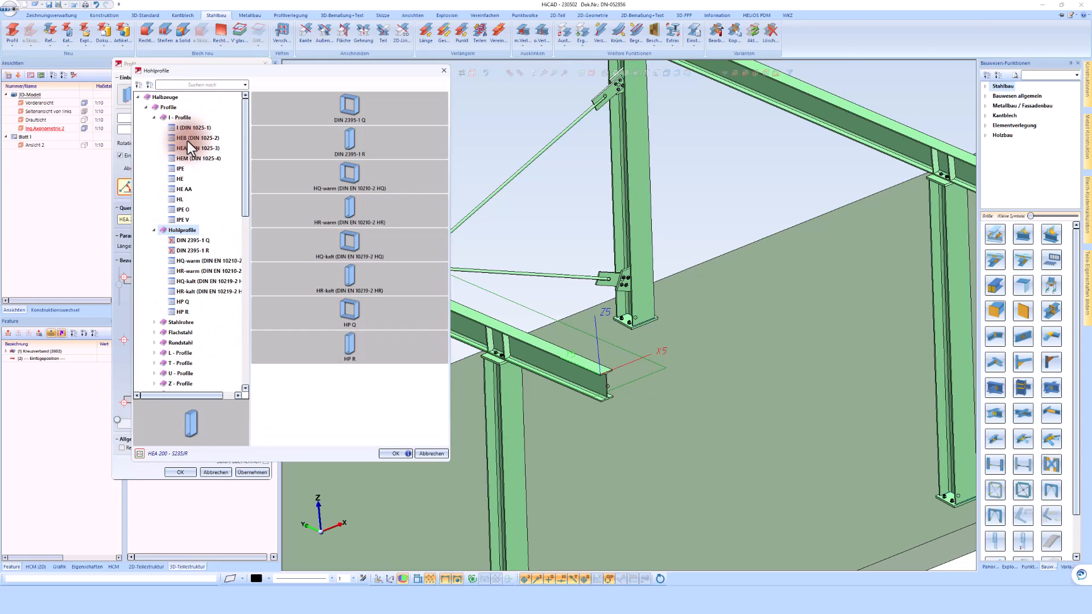
pyautogui.click(179, 168)
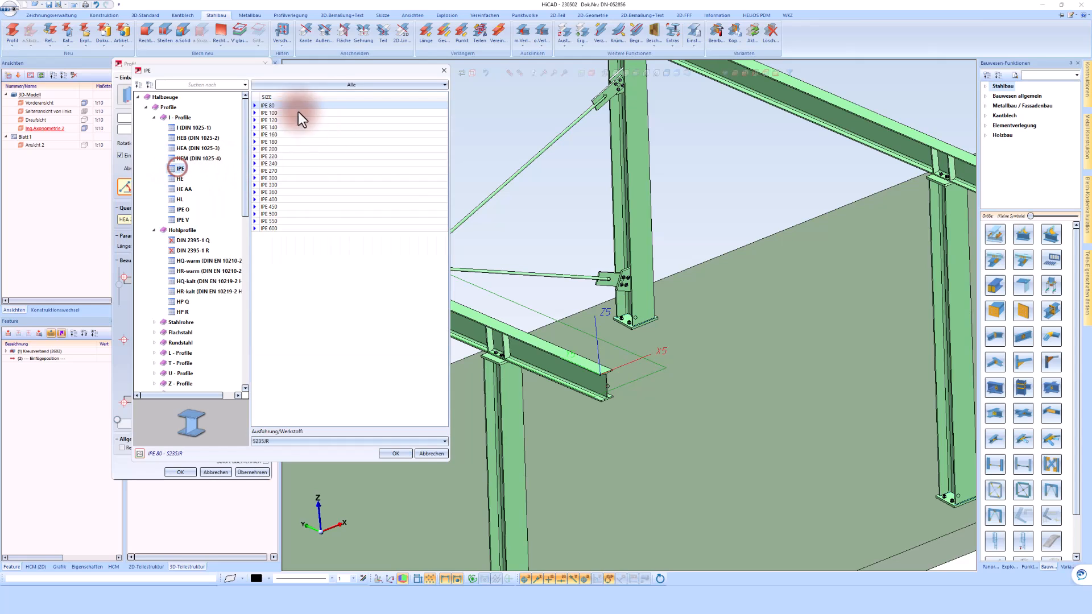
pyautogui.click(396, 453)
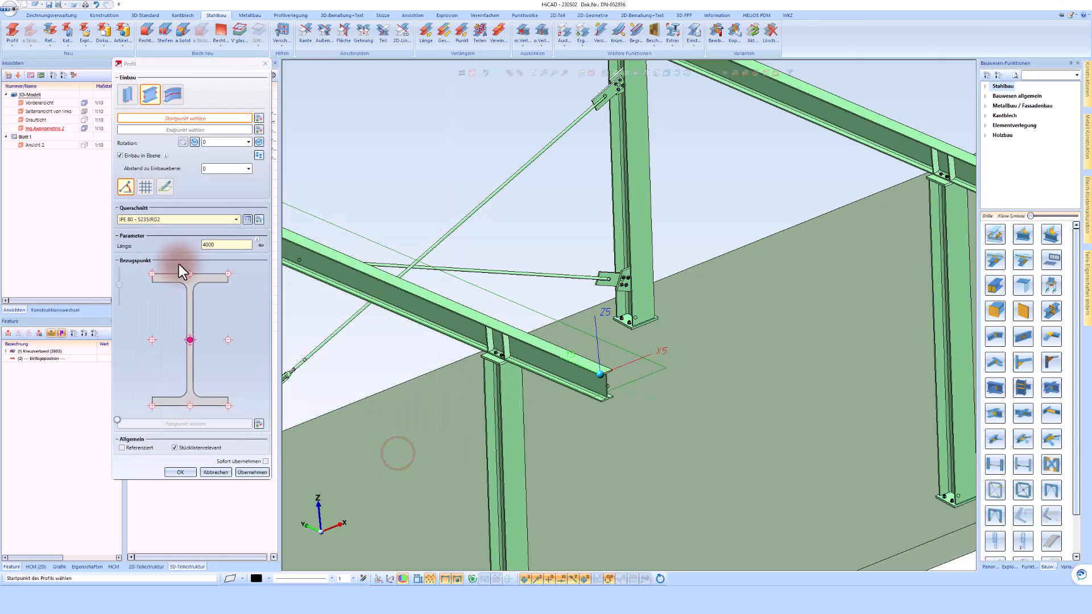
# Span the IPE 80 from the first frame's beam-end top flange to the matching point on the middle frame's beam.
pyautogui.scroll(3, 586, 364)
pyautogui.click(588, 372)
pyautogui.scroll(-3, 449, 401)
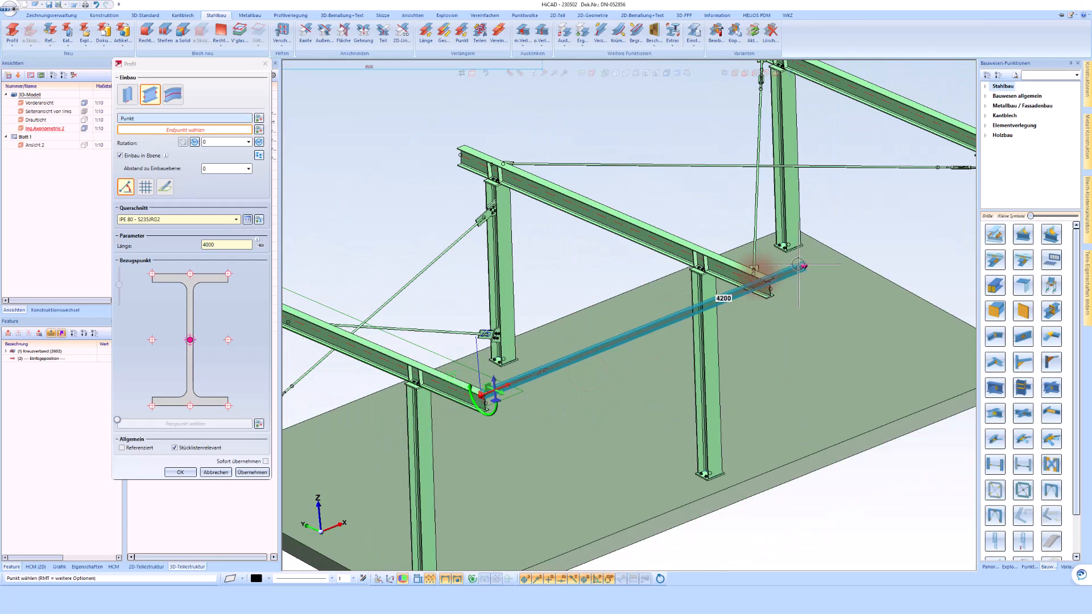
pyautogui.scroll(3, 766, 279)
pyautogui.scroll(2, 766, 279)
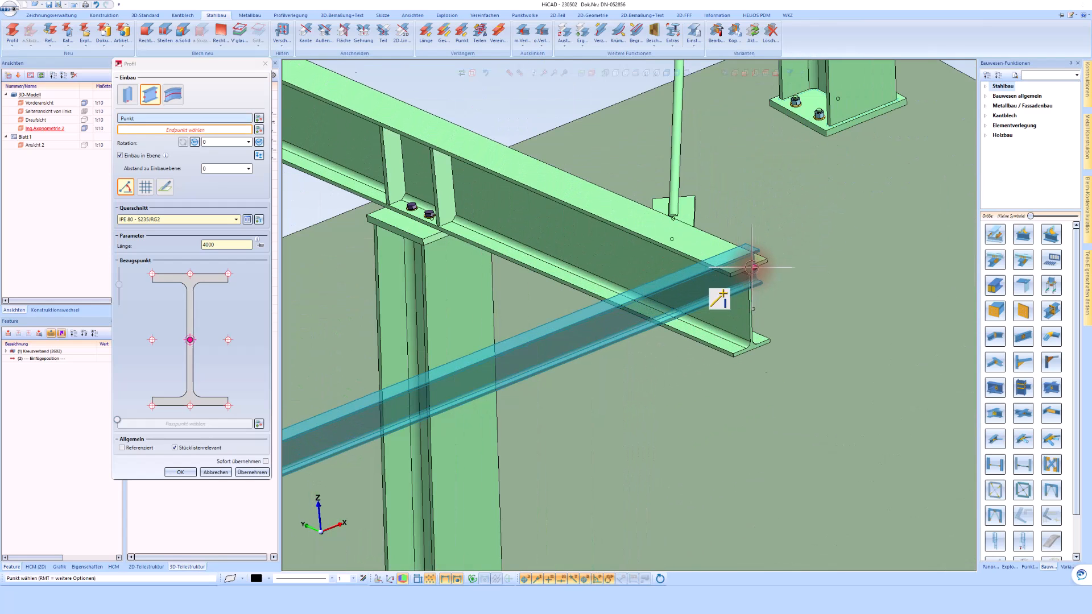
pyautogui.scroll(2, 752, 267)
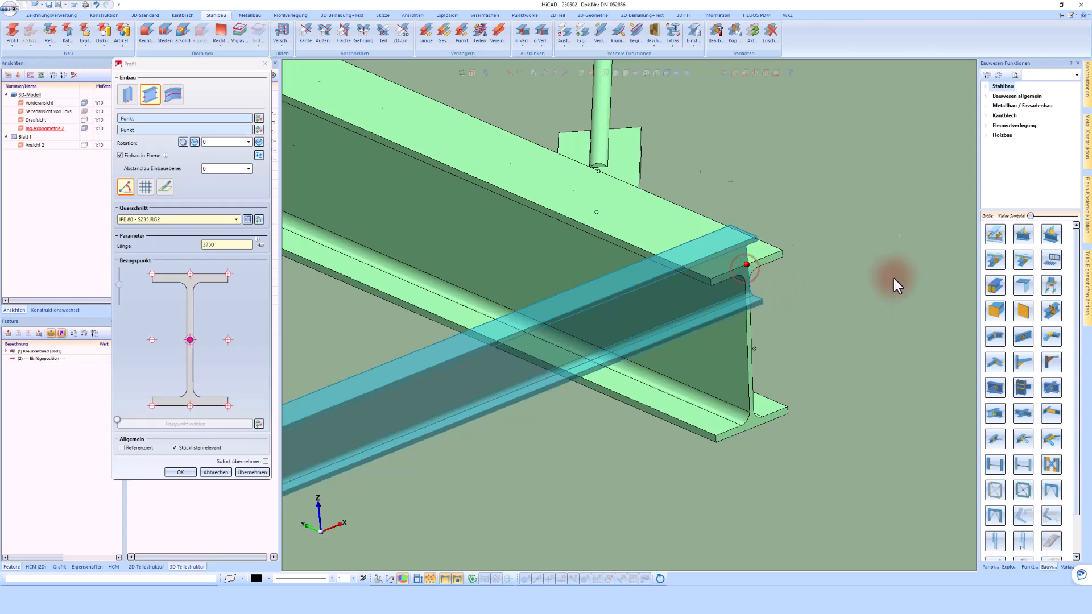
# Set the IPE 80's reference point to the lower-right corner of its section, create the profile and finish the command.
pyautogui.scroll(-5, 884, 279)
pyautogui.scroll(5, 390, 463)
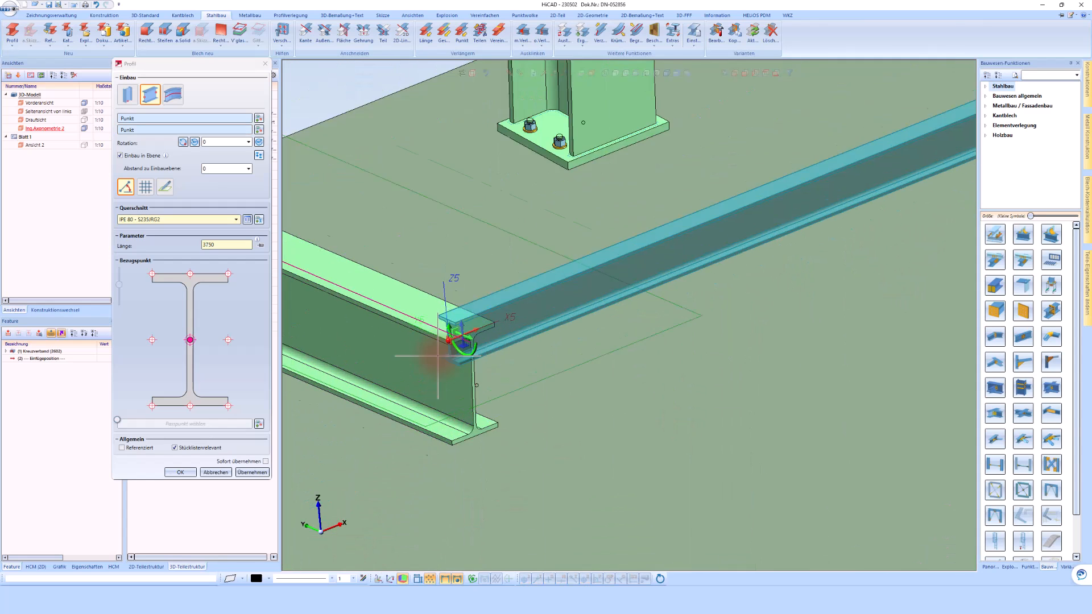
pyautogui.scroll(3, 438, 355)
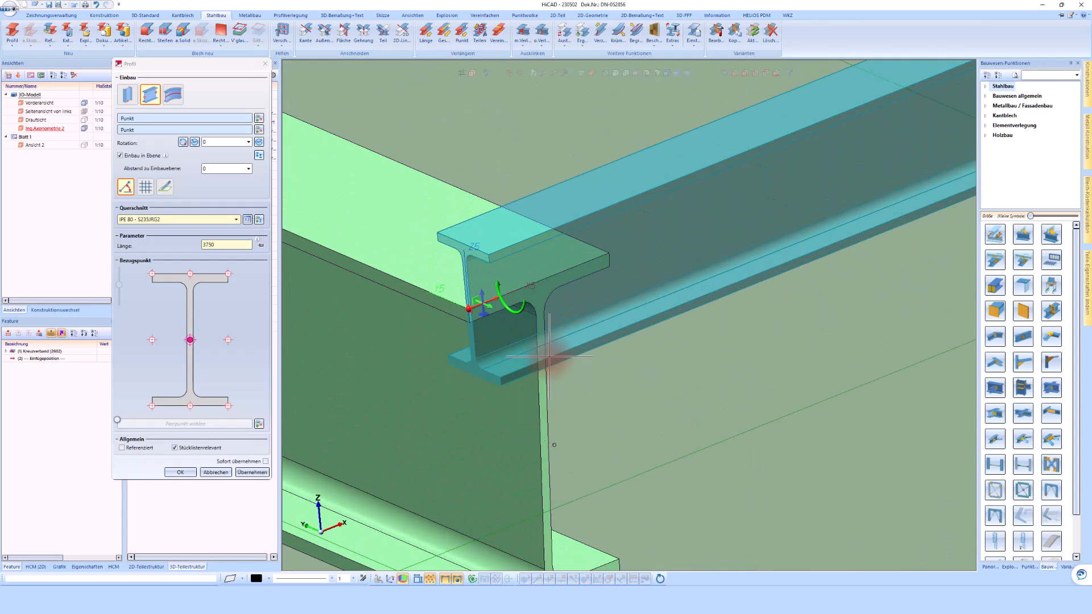
pyautogui.click(189, 407)
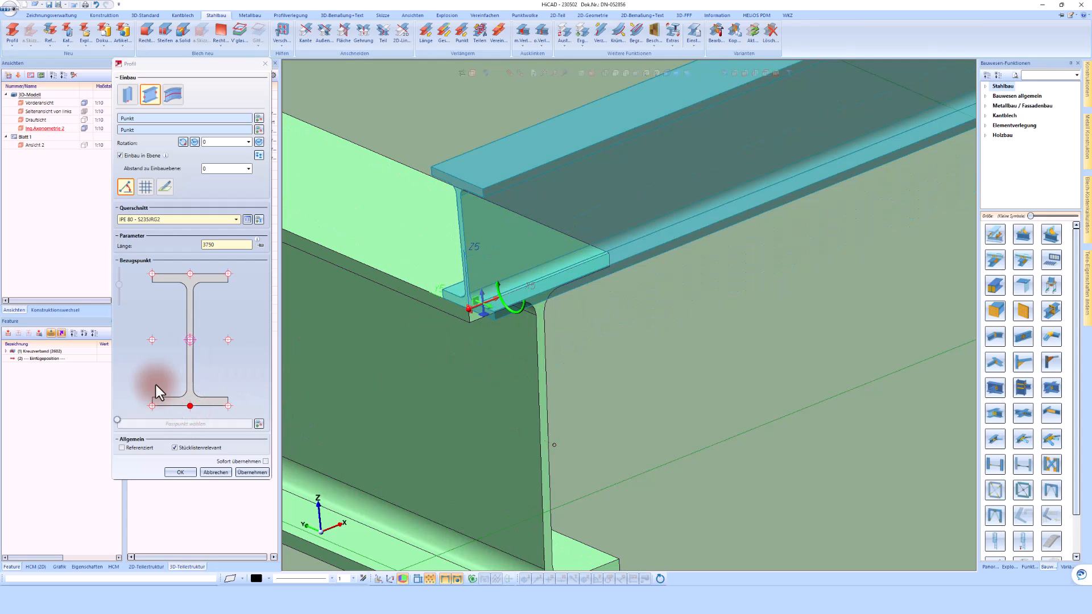
pyautogui.click(228, 406)
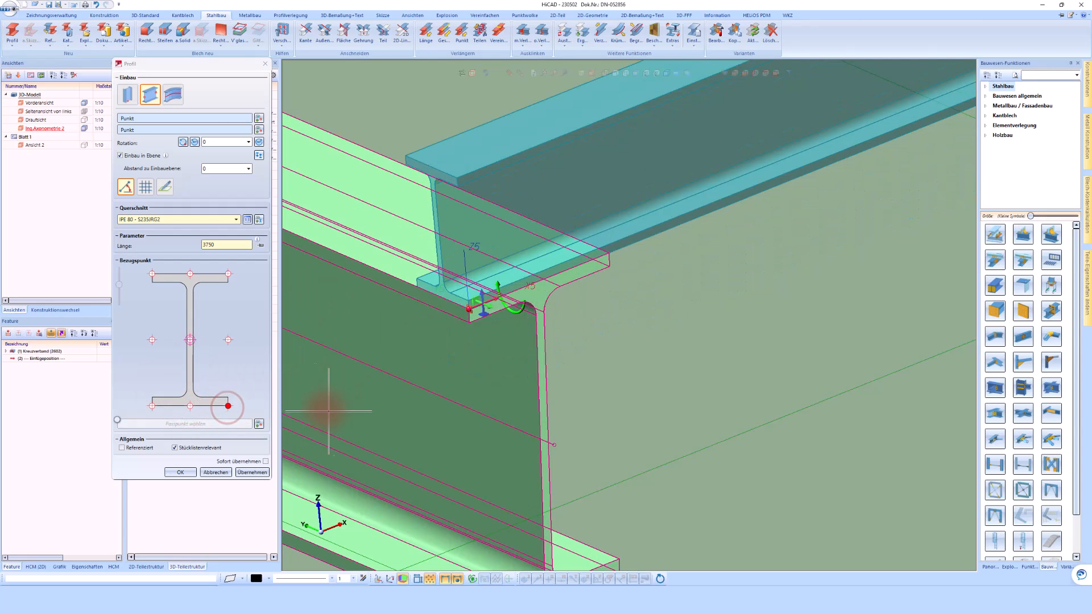
pyautogui.middleClick(650, 352)
pyautogui.scroll(-4, 656, 350)
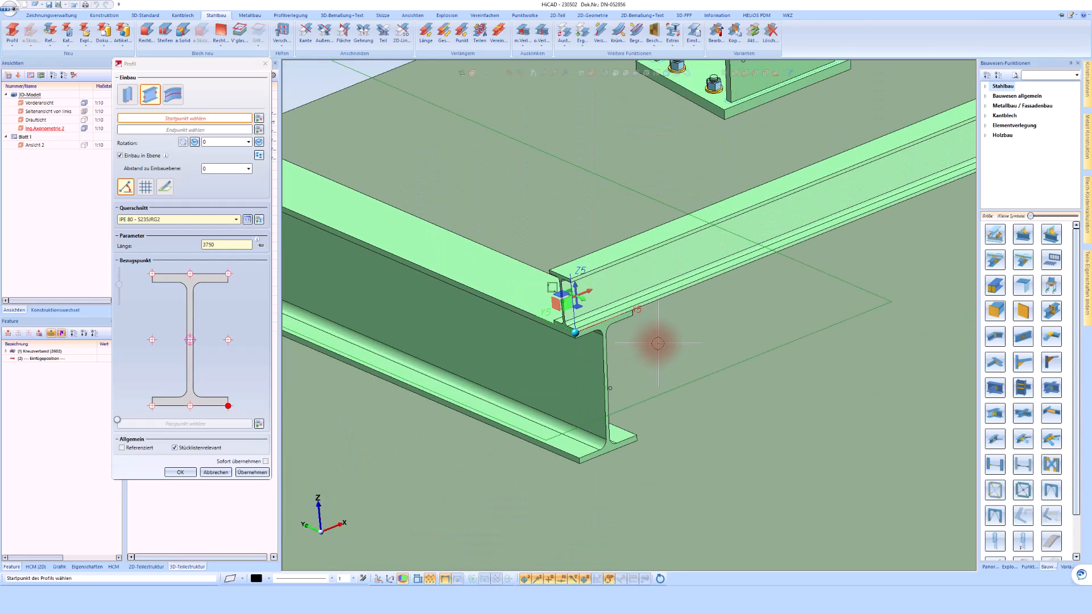
pyautogui.middleClick(653, 344)
pyautogui.scroll(-4, 433, 348)
pyautogui.scroll(-4, 432, 348)
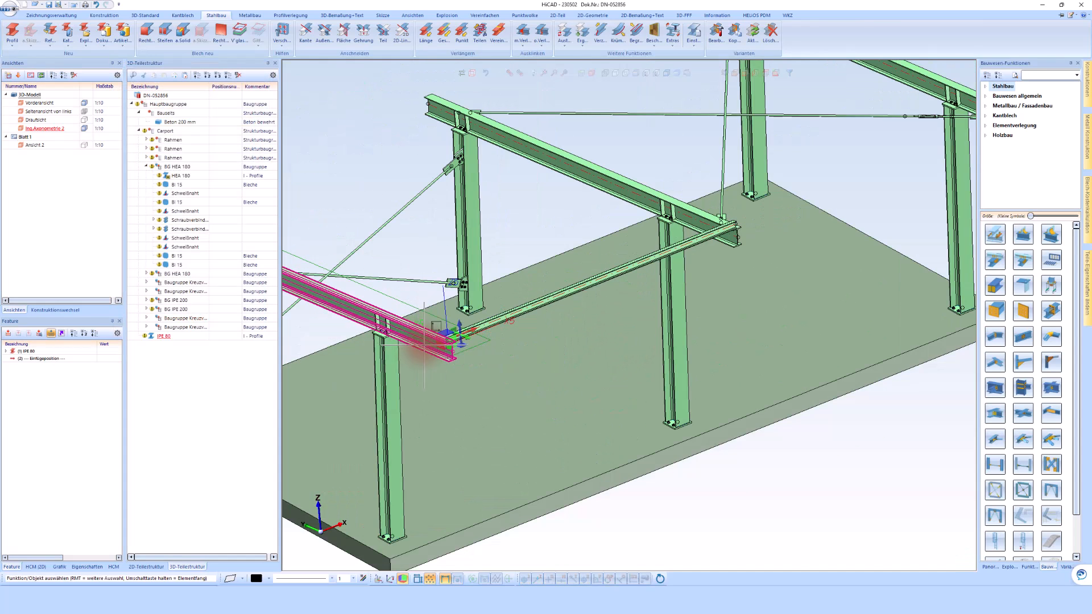
pyautogui.scroll(6, 440, 328)
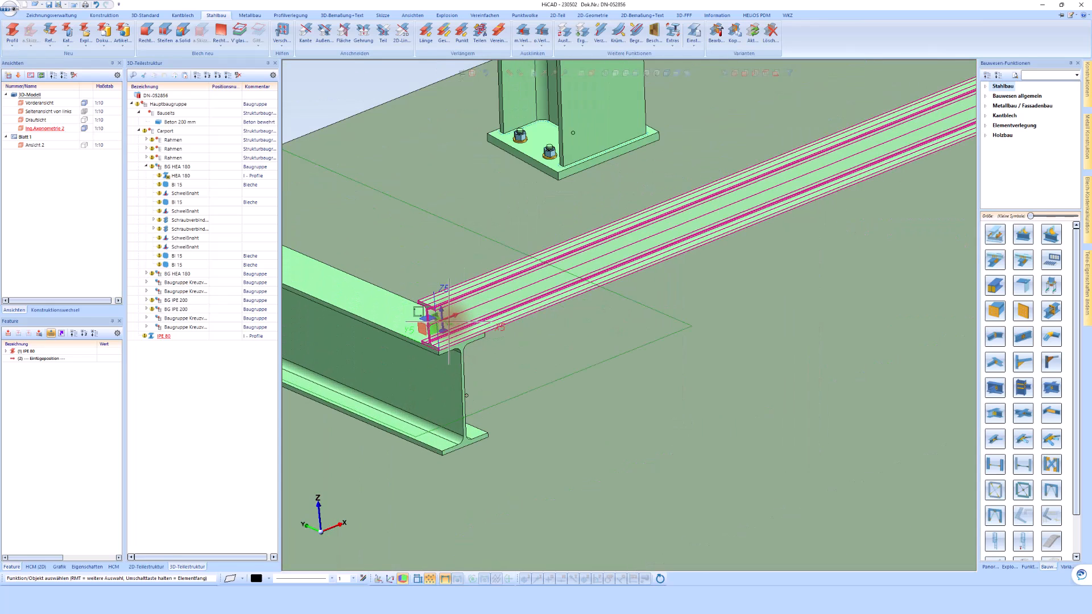
# Copy the IPE 80 linearly along its lower edge by 3750 mm to span the next bay.
pyautogui.rightClick(450, 318)
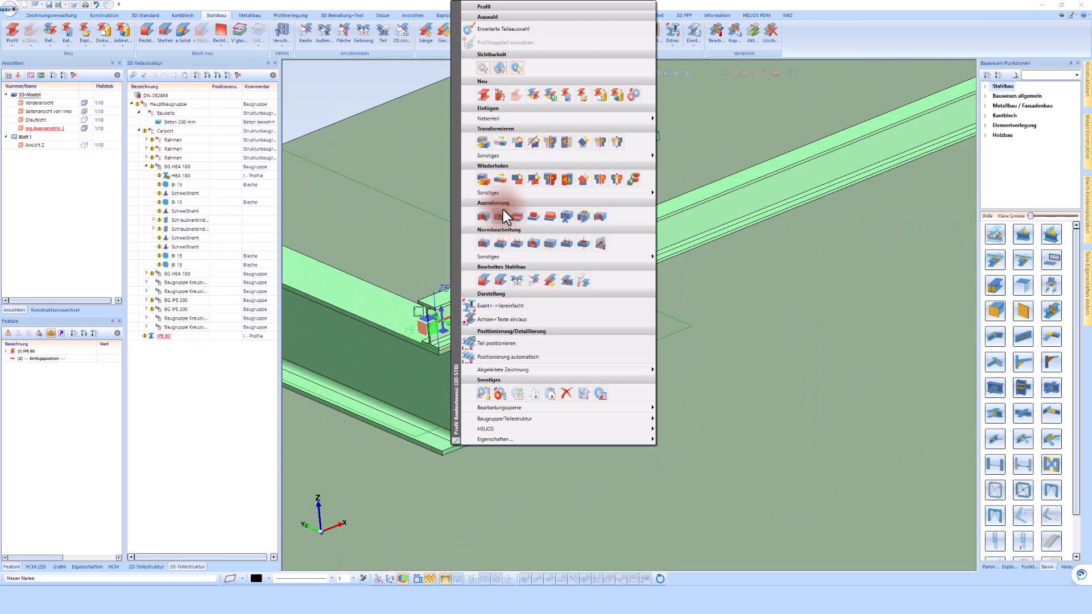
pyautogui.click(502, 179)
pyautogui.click(545, 262)
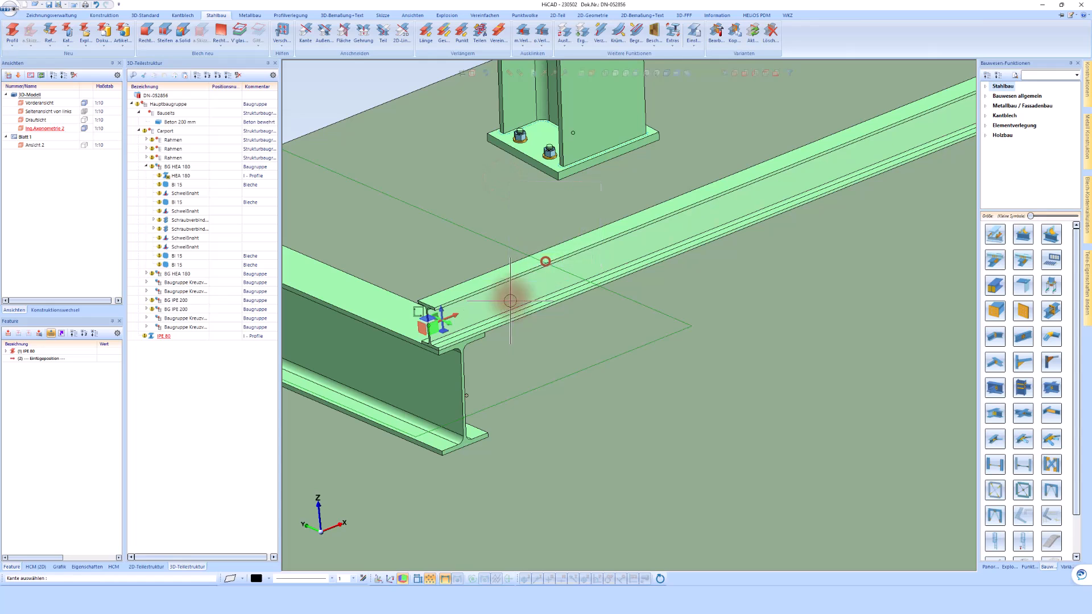
pyautogui.click(504, 323)
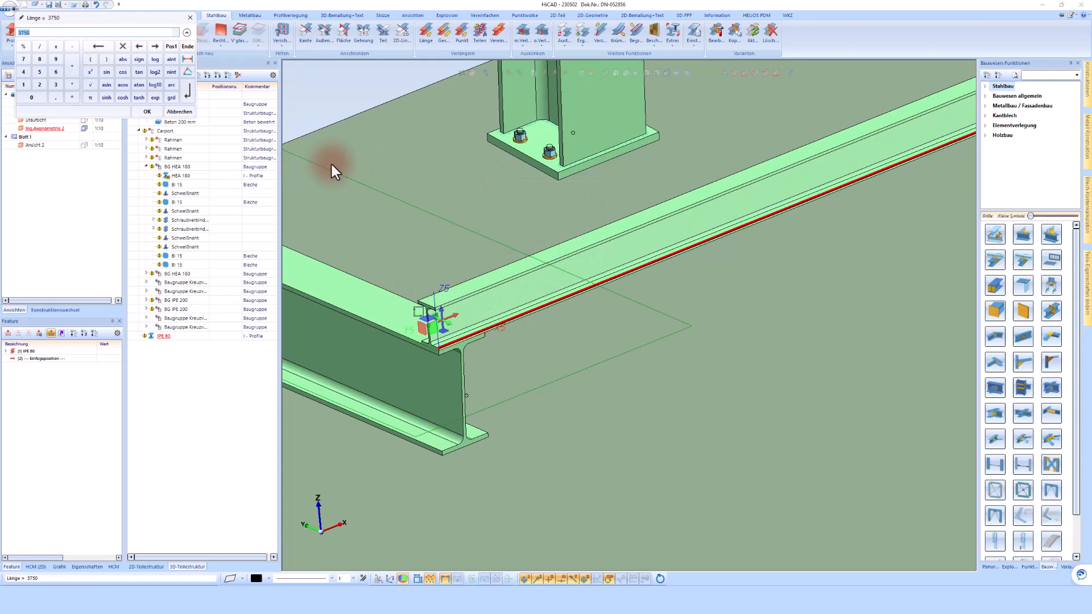
pyautogui.press('Return')
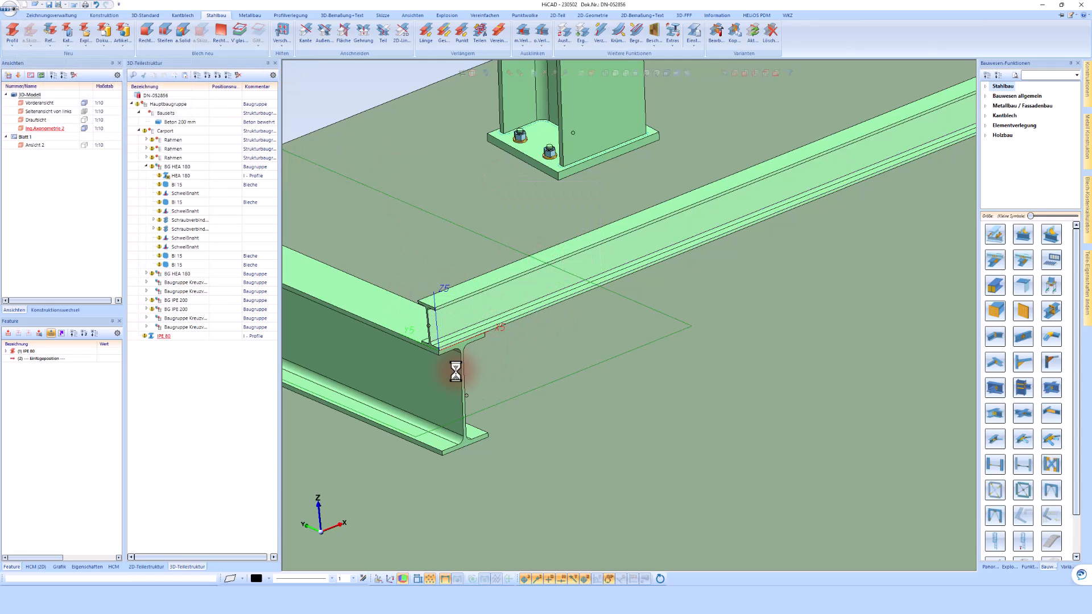
pyautogui.scroll(-3, 450, 373)
pyautogui.scroll(-3, 423, 379)
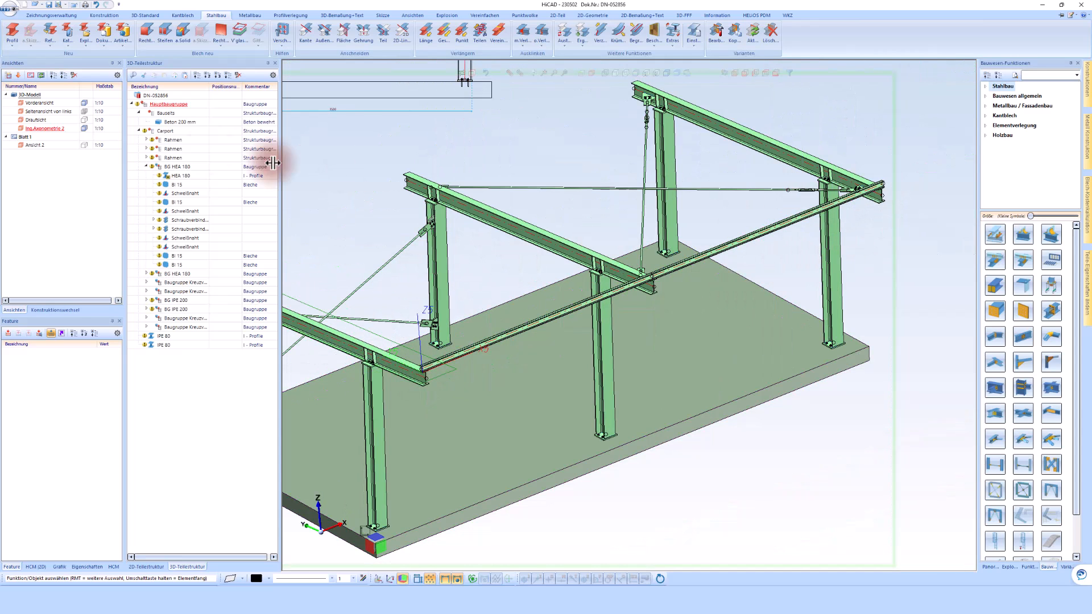
# Create a new assembly under Hauptbaugruppe and enter Dach as its Sachnummer.
pyautogui.click(139, 131)
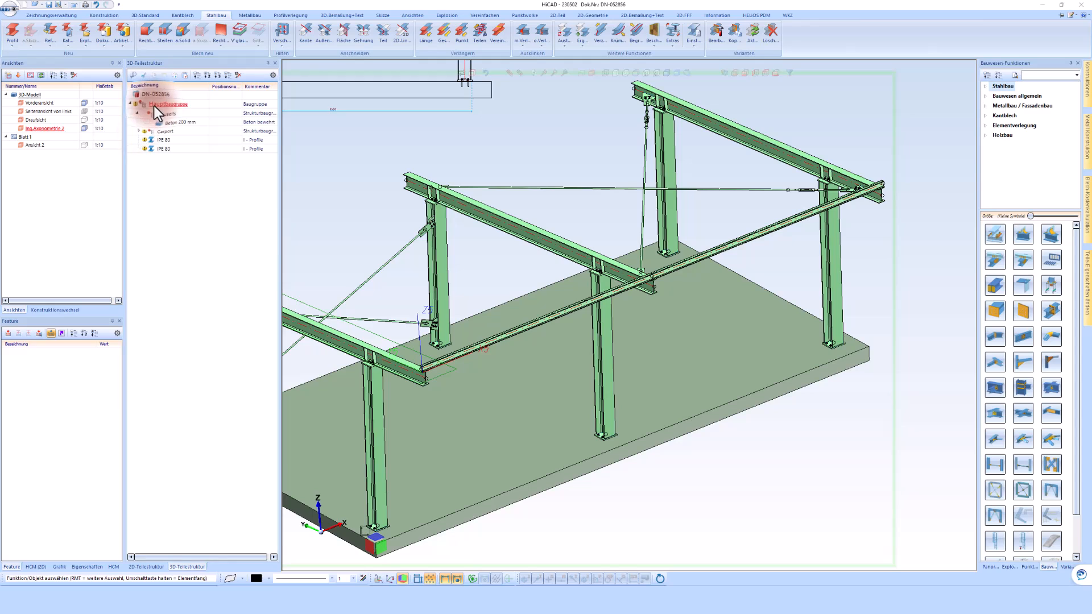
pyautogui.rightClick(154, 106)
pyautogui.moveTo(274, 193)
pyautogui.click(389, 217)
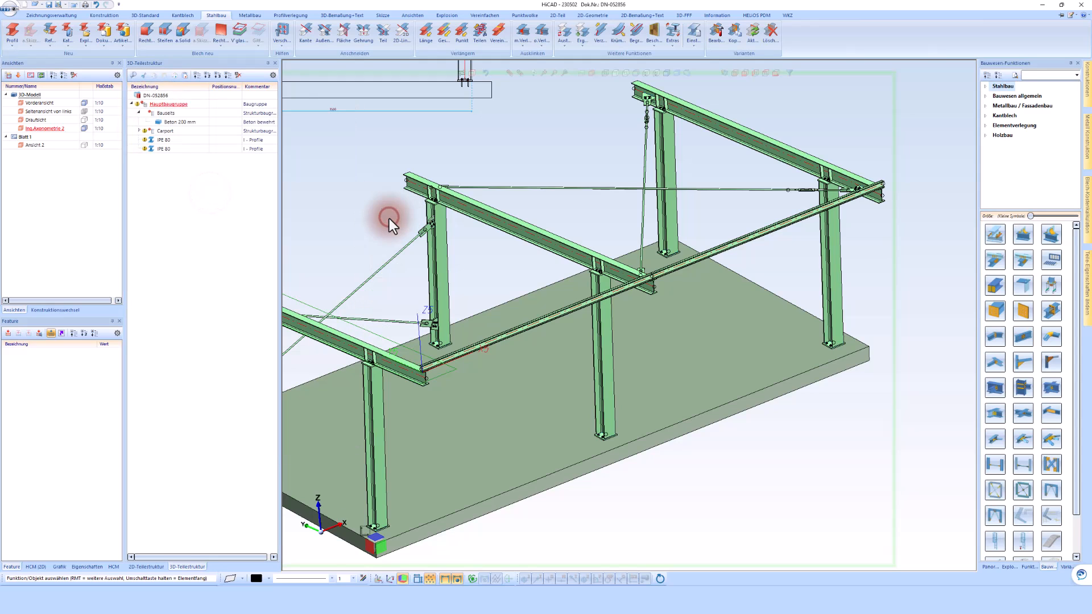
pyautogui.doubleClick(265, 91)
pyautogui.write('Dach')
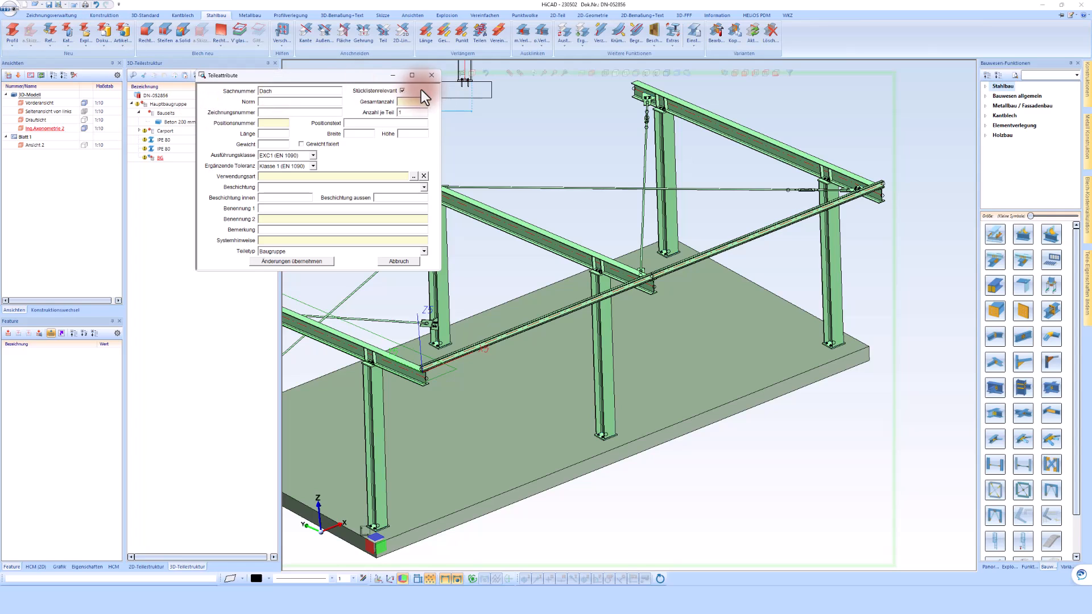
# Exclude the Dach assembly from the parts list, set its part type to Strukturbaugruppe and apply the attributes.
pyautogui.click(402, 90)
pyautogui.click(292, 252)
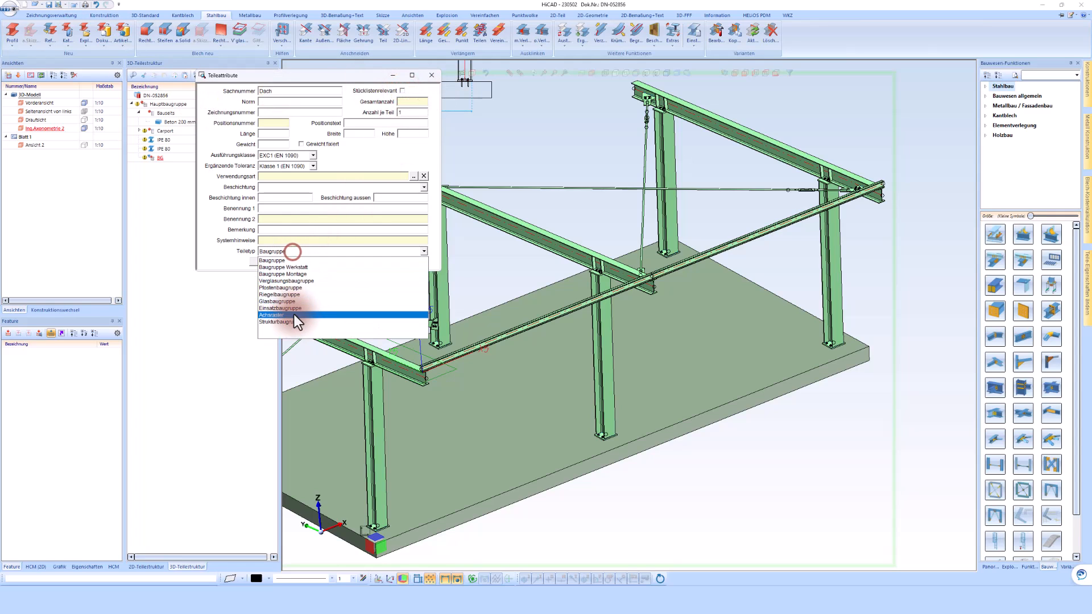
pyautogui.click(295, 321)
pyautogui.click(303, 259)
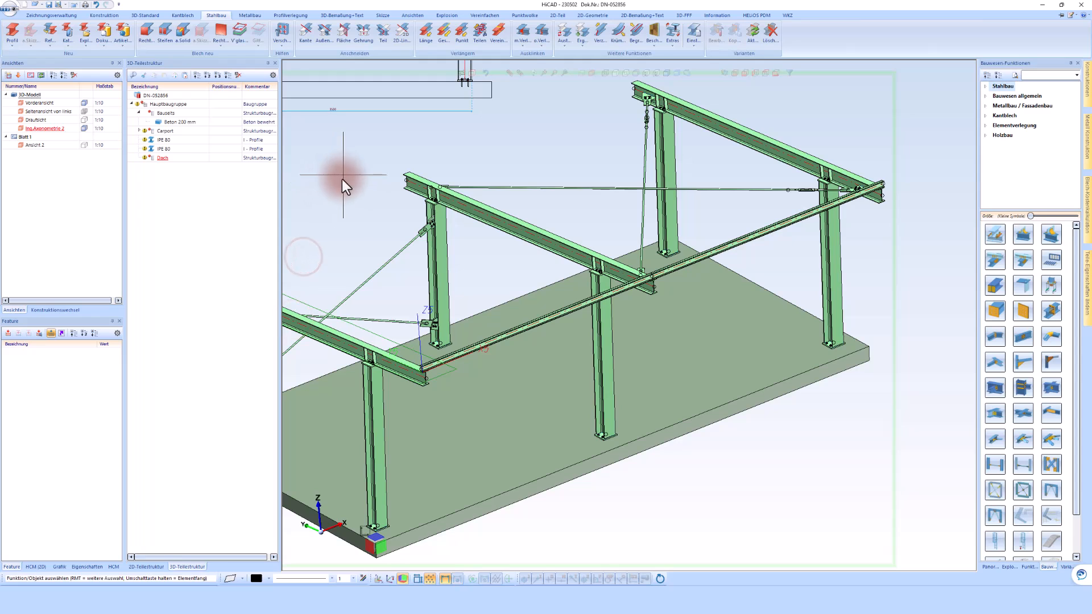
# Move both IPE 80 profiles into the Dach assembly and collapse the Carport assembly in the part structure.
pyautogui.click(169, 149)
pyautogui.keyDown('ctrl'); pyautogui.click(167, 141); pyautogui.keyUp('ctrl')
pyautogui.moveTo(162, 156); pyautogui.dragTo(163, 160)
pyautogui.click(138, 139)
pyautogui.click(139, 131)
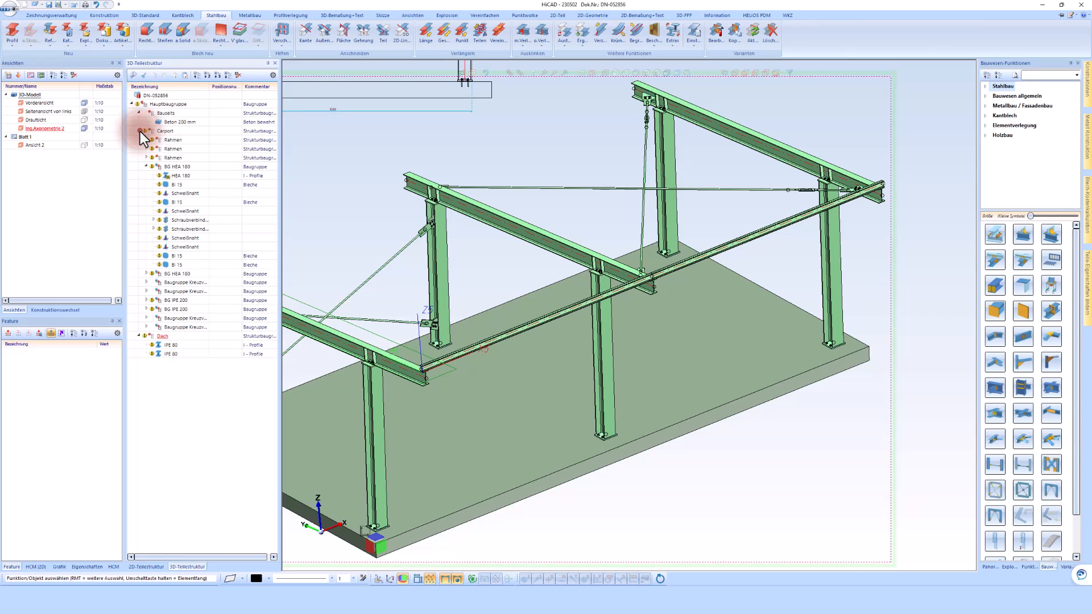
pyautogui.click(140, 131)
# Start a linear pattern of both IPE 80 profiles with its direction along the first frame's IPE 200 beam.
pyautogui.scroll(8, 441, 390)
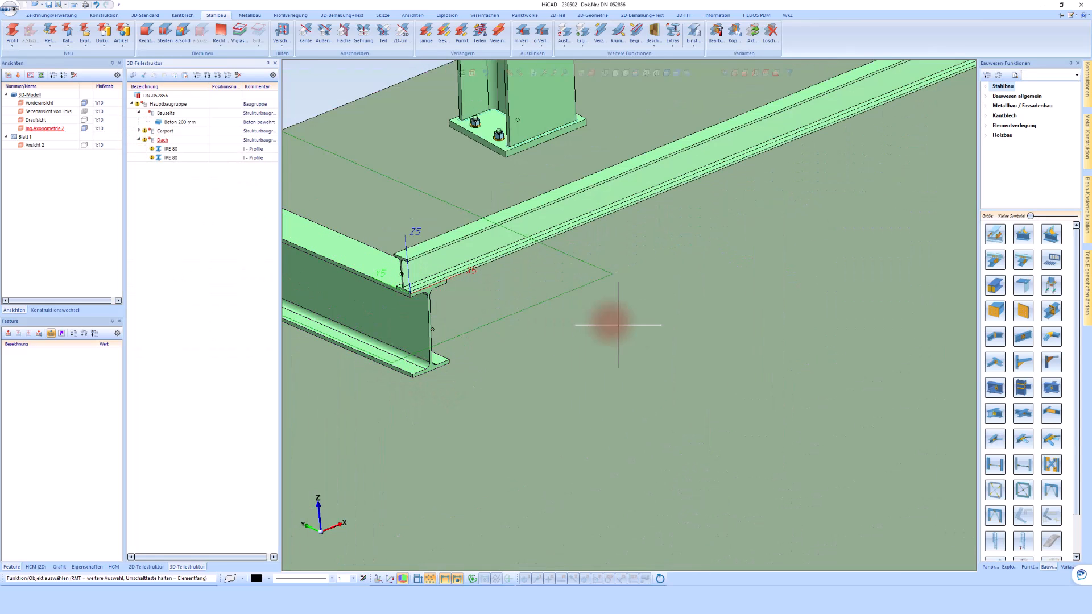
pyautogui.click(217, 167)
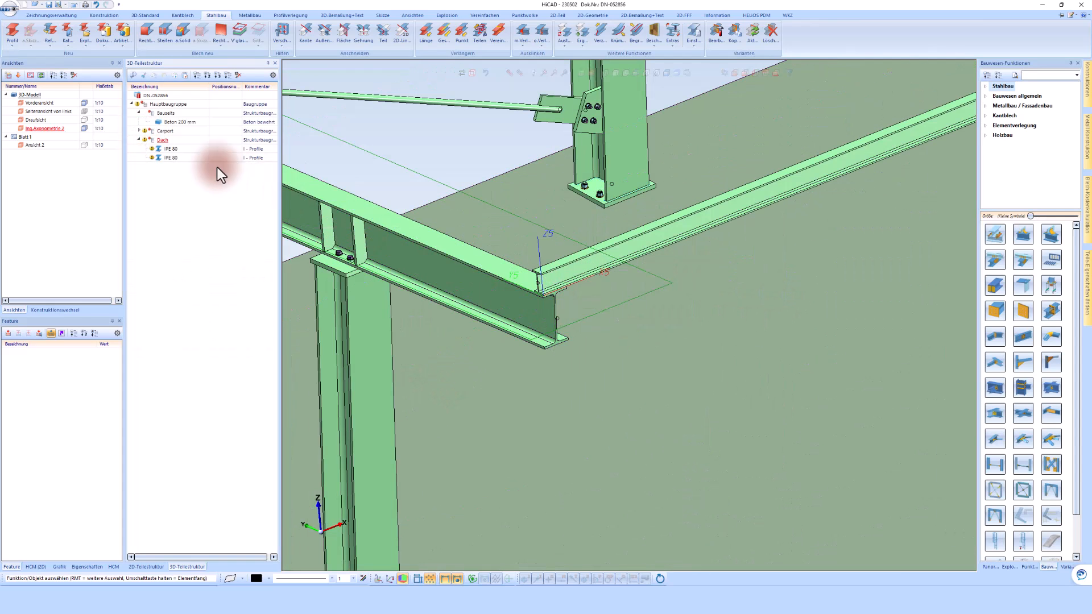
pyautogui.click(171, 155)
pyautogui.rightClick(171, 157)
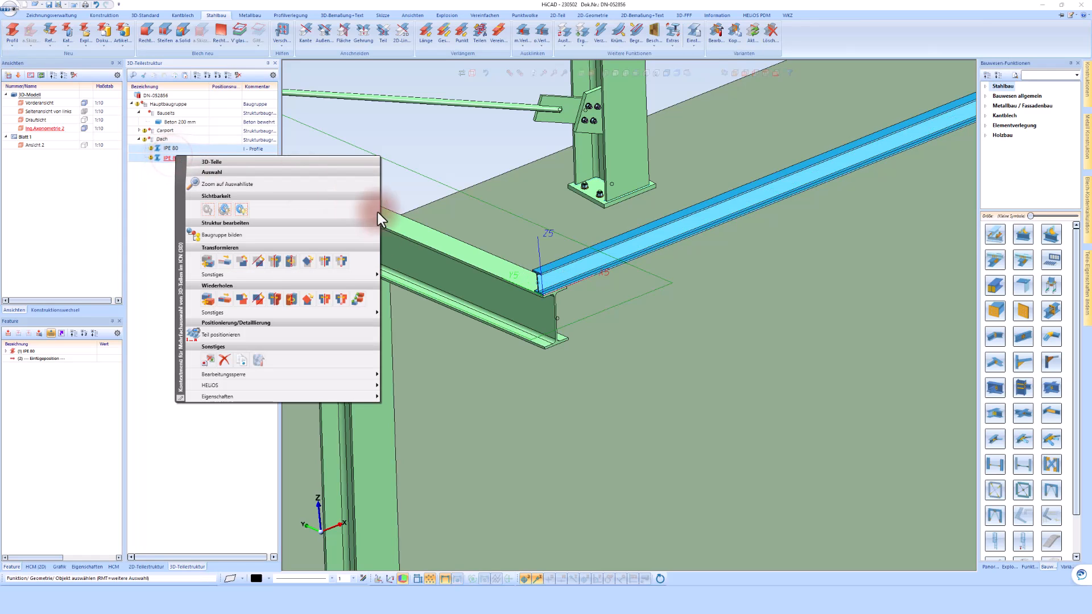
pyautogui.click(357, 300)
pyautogui.click(103, 212)
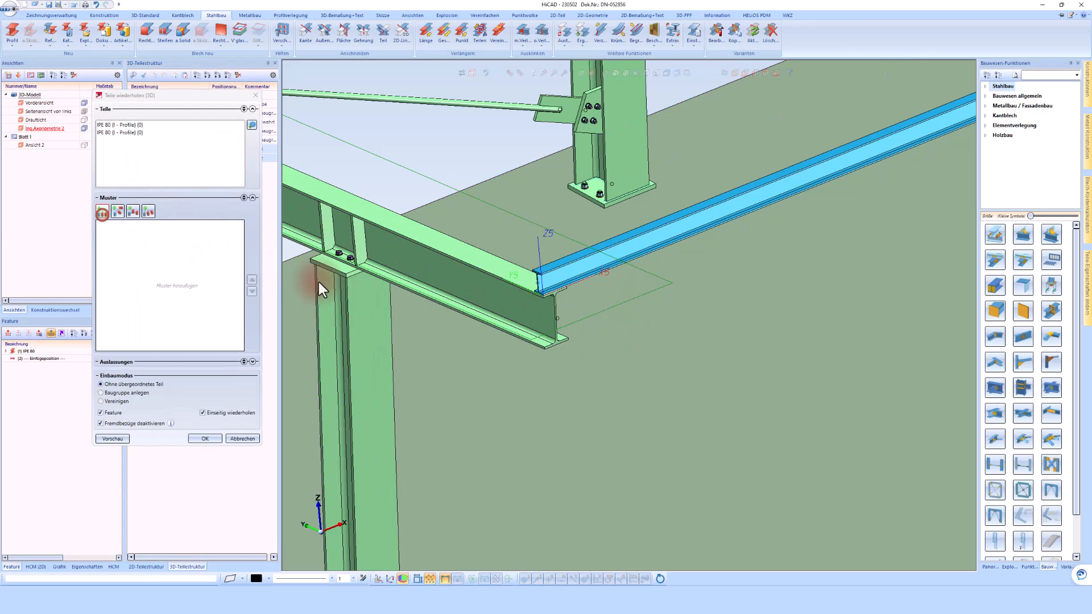
pyautogui.click(512, 283)
# Set the pattern's start reference at the IPE 80's lower corner and its end reference at the beam's opposite top flange corner.
pyautogui.click(191, 286)
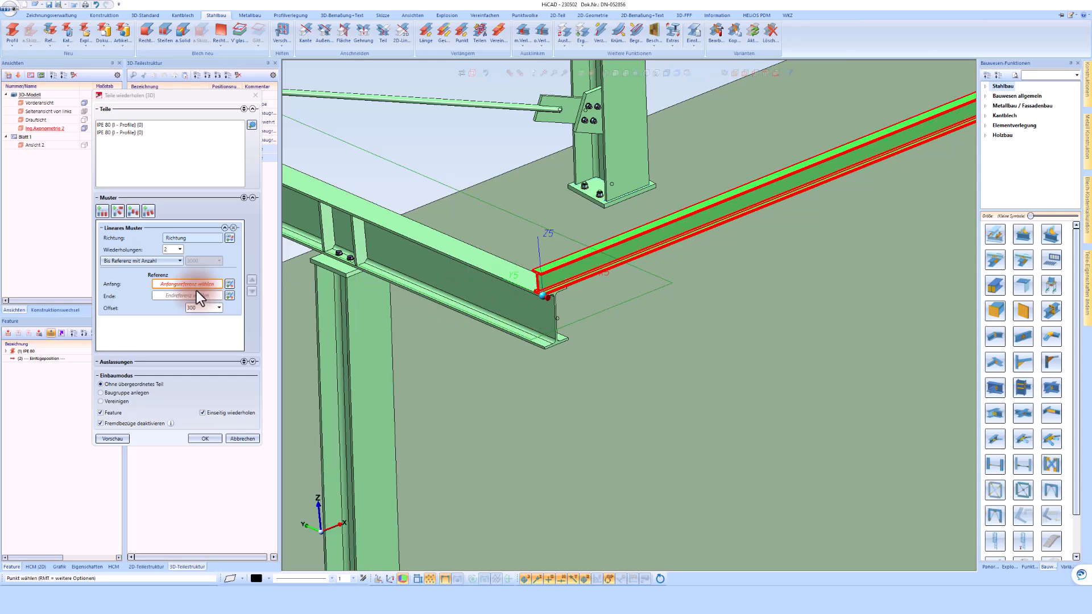
pyautogui.scroll(5, 538, 262)
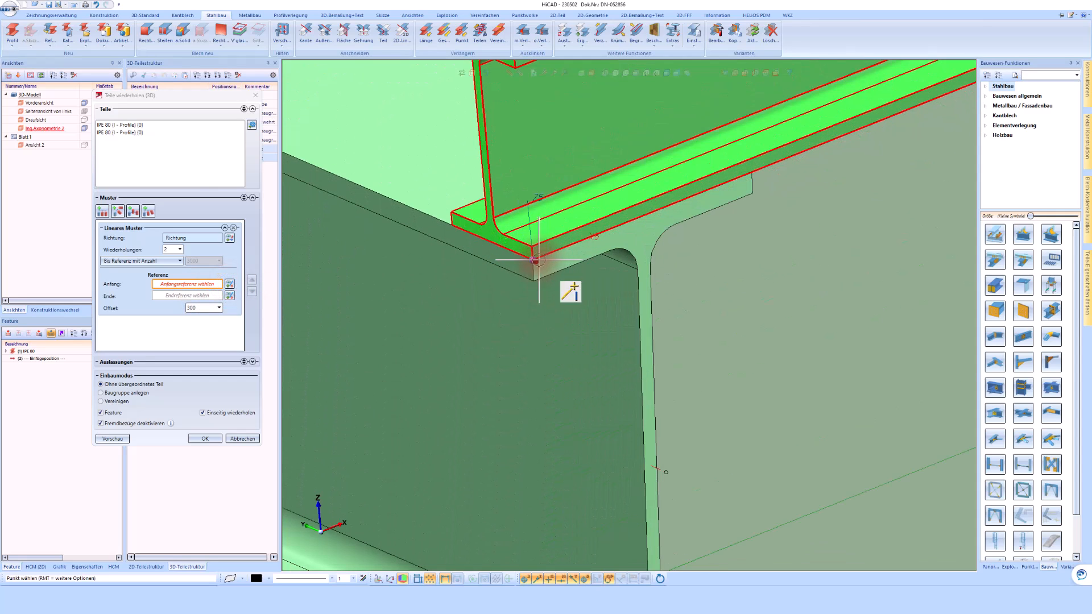
pyautogui.click(535, 260)
pyautogui.scroll(-8, 629, 349)
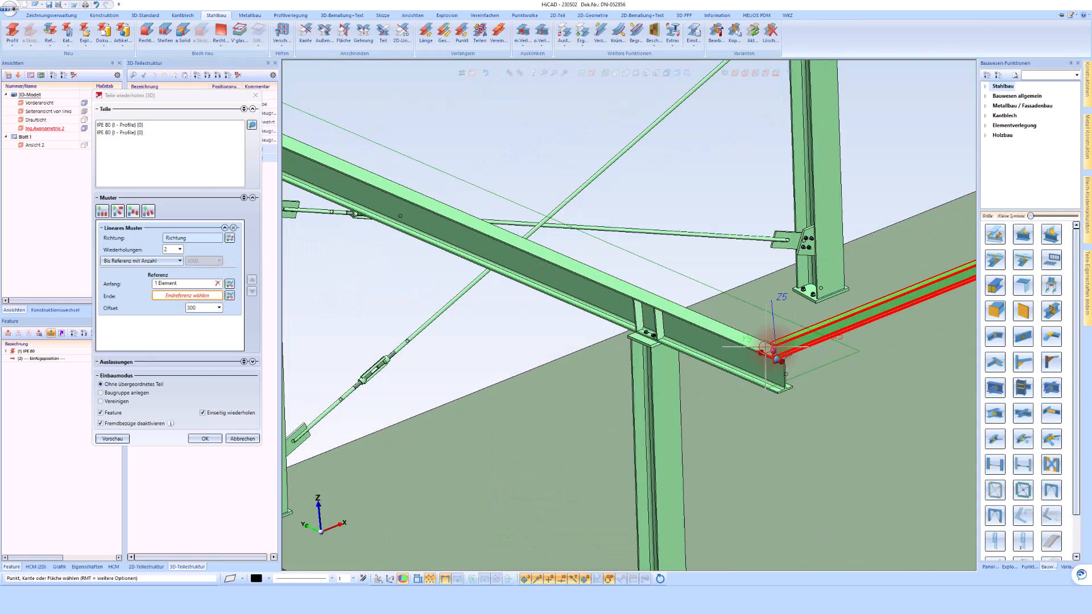
pyautogui.scroll(6, 509, 238)
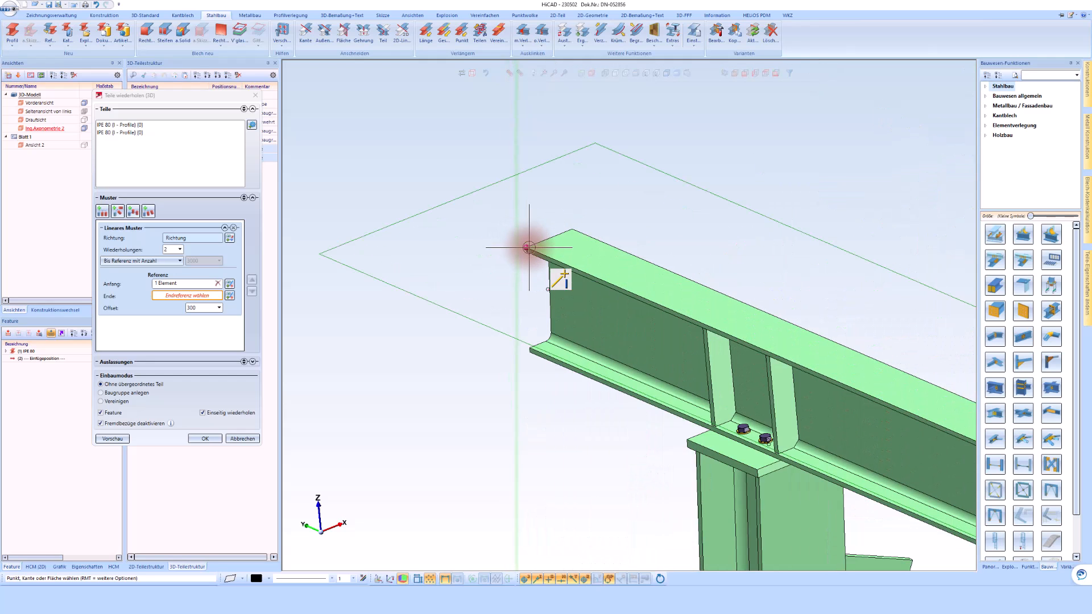
pyautogui.click(532, 252)
# Set the pattern's offset to 46 so the last IPE 80 lines up with the far end of the beam.
pyautogui.scroll(-5, 463, 256)
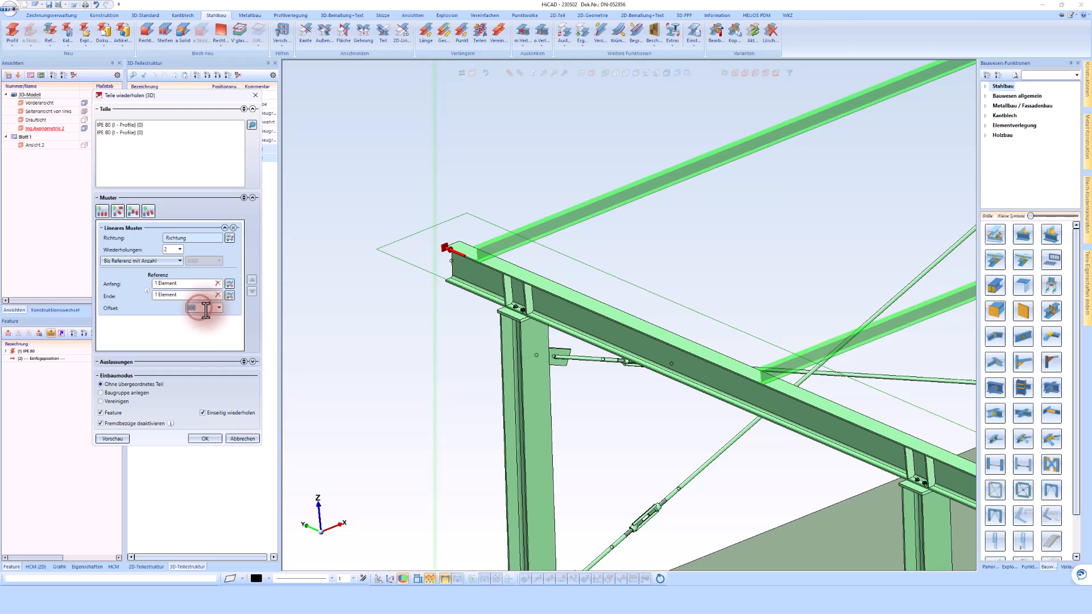
pyautogui.scroll(8, 437, 246)
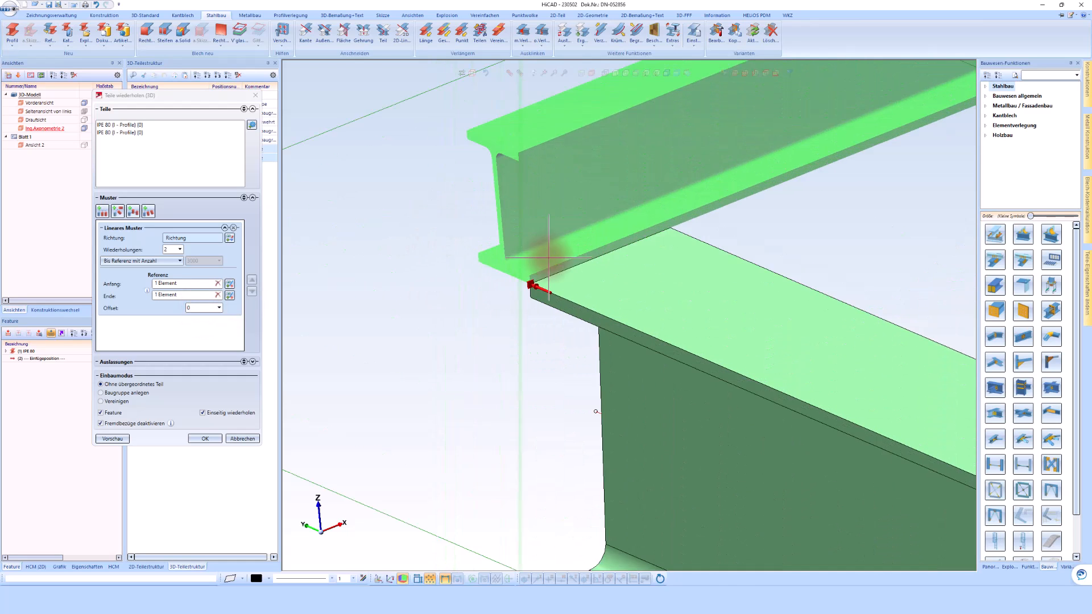
pyautogui.click(196, 308)
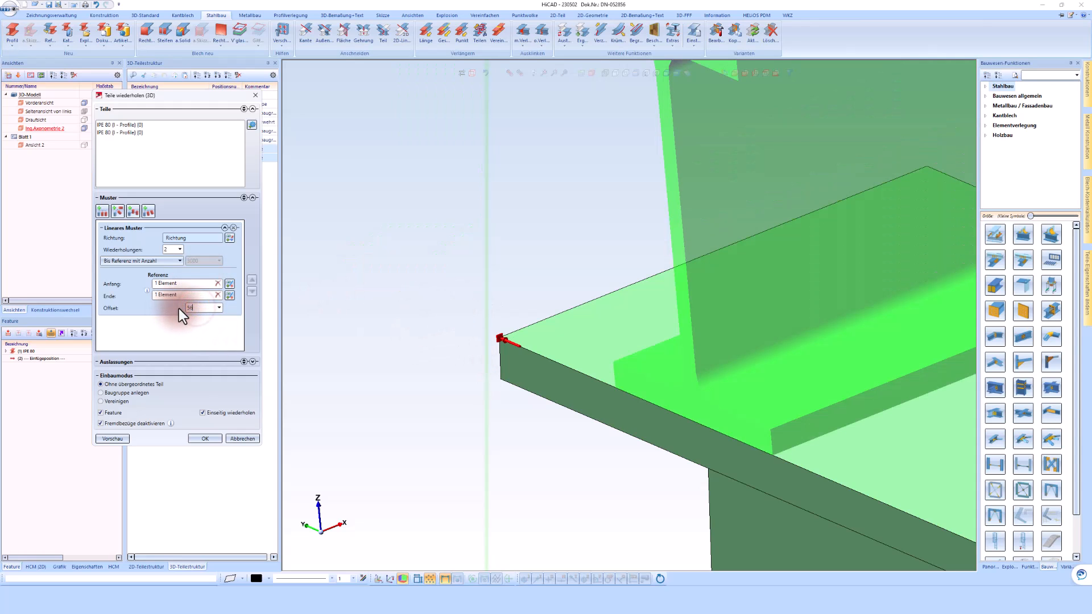
pyautogui.write('56')
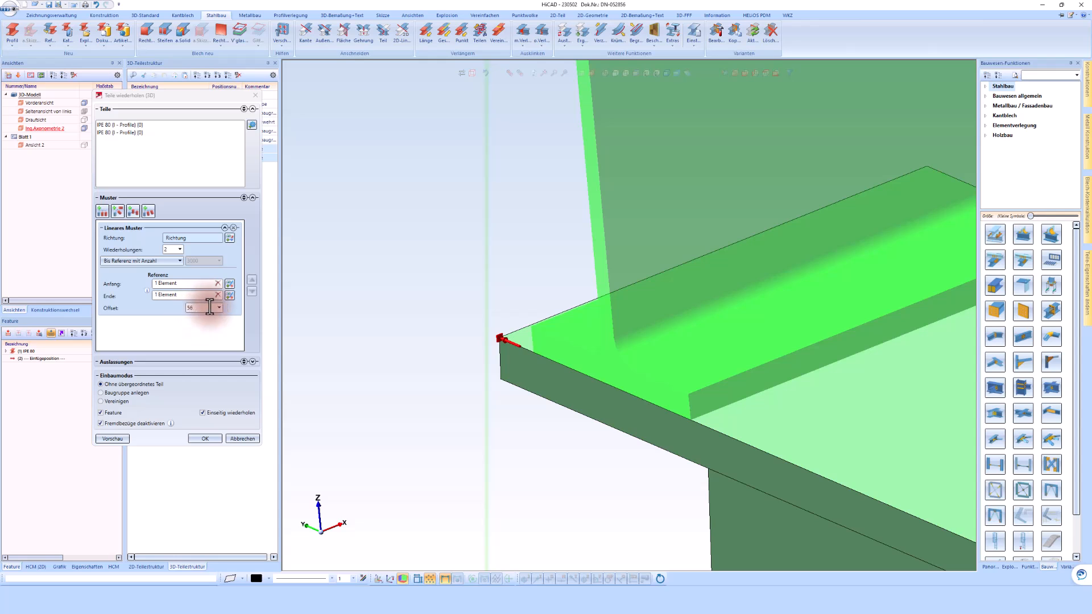
pyautogui.write('50')
pyautogui.click(201, 308)
pyautogui.write('4')
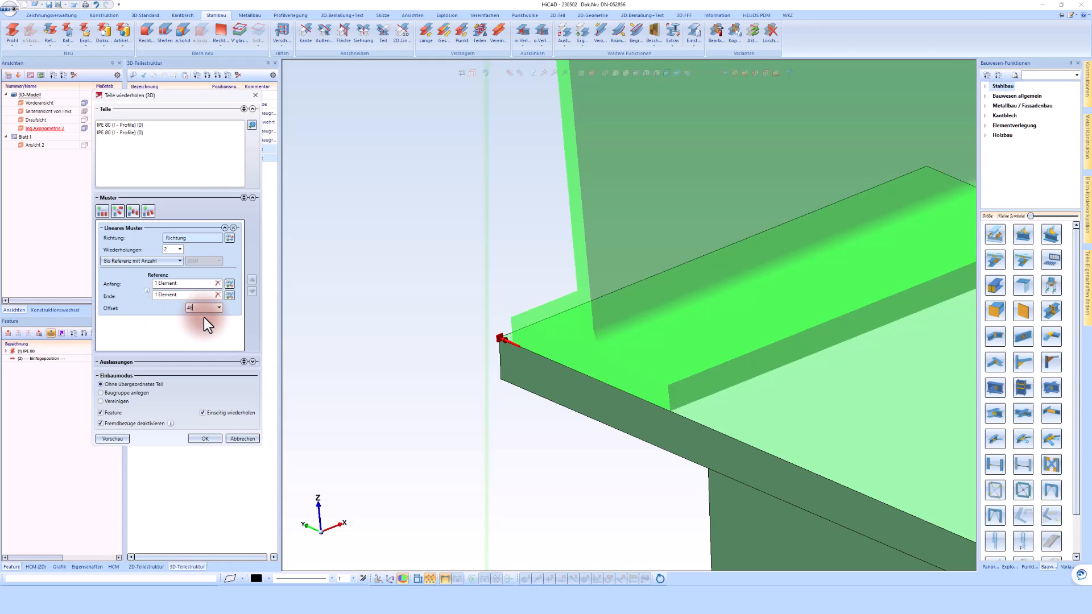
pyautogui.write('6')
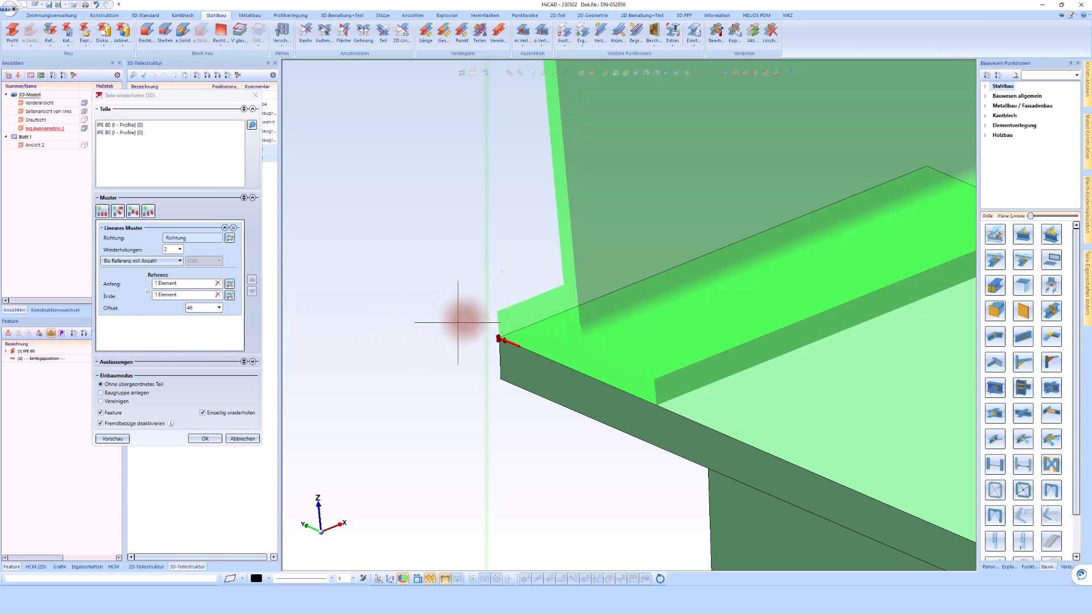
pyautogui.scroll(-5, 428, 287)
pyautogui.scroll(-2, 425, 277)
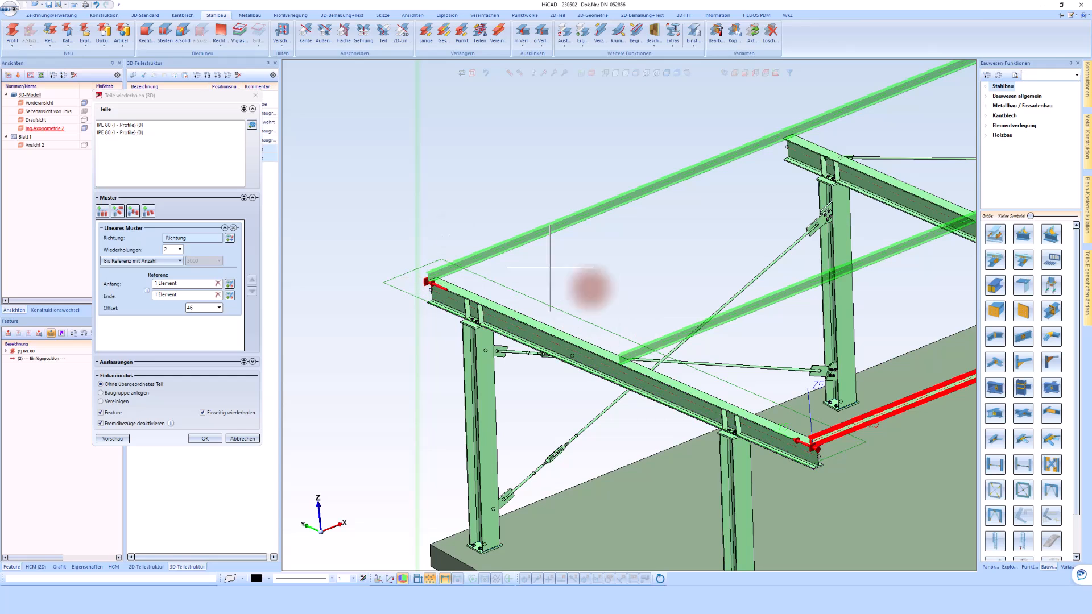
# Change the pattern spacing to Bis Referenz mit max. Einzelabstand with a value of 800 and create the IPE 80 repetitions.
pyautogui.click(151, 262)
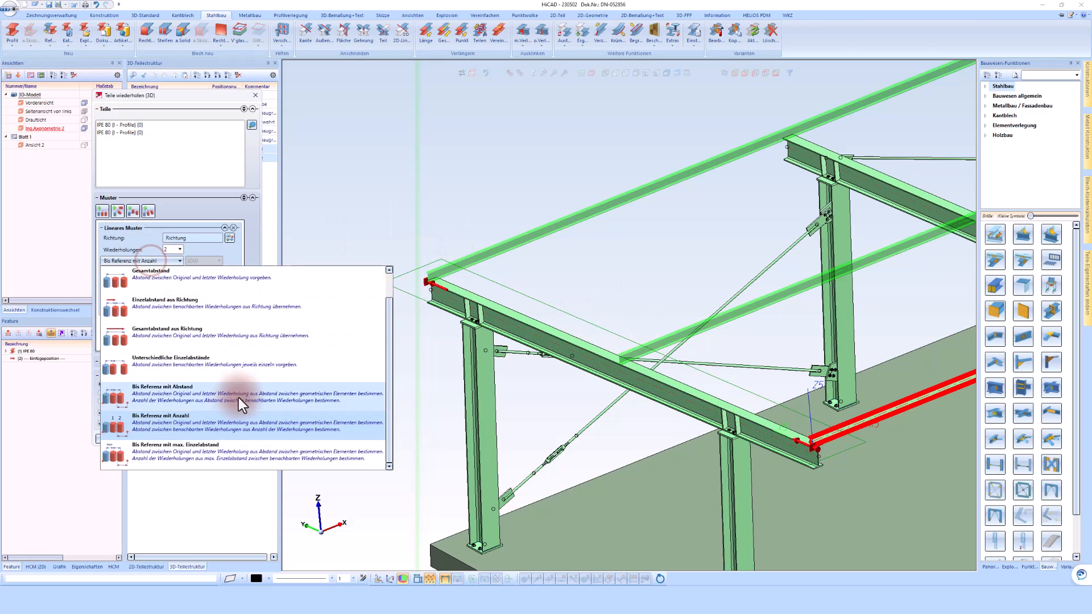
pyautogui.click(183, 449)
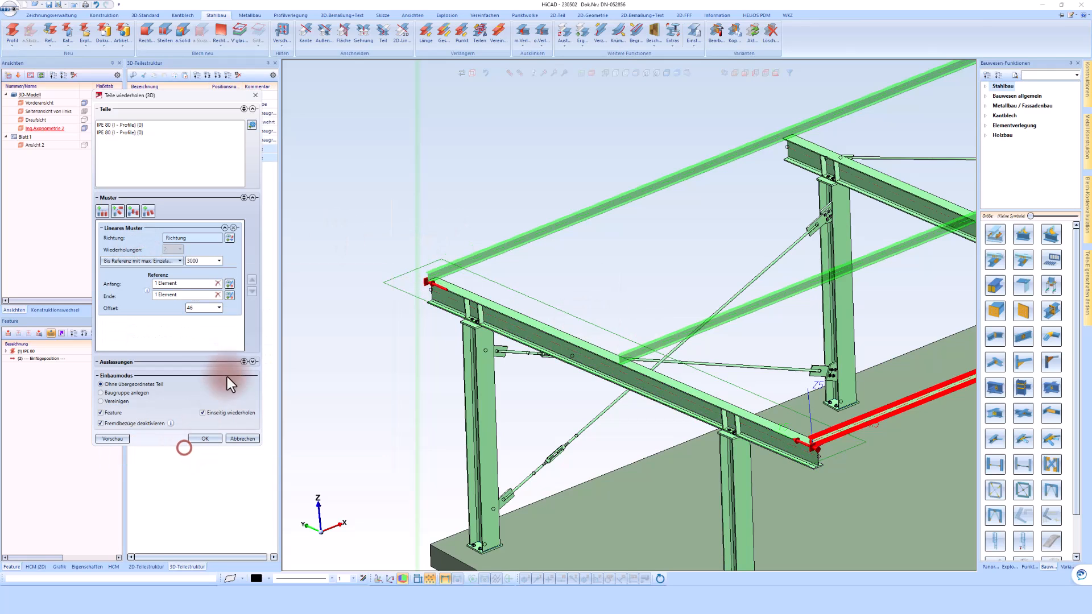
pyautogui.doubleClick(205, 261)
pyautogui.write('80')
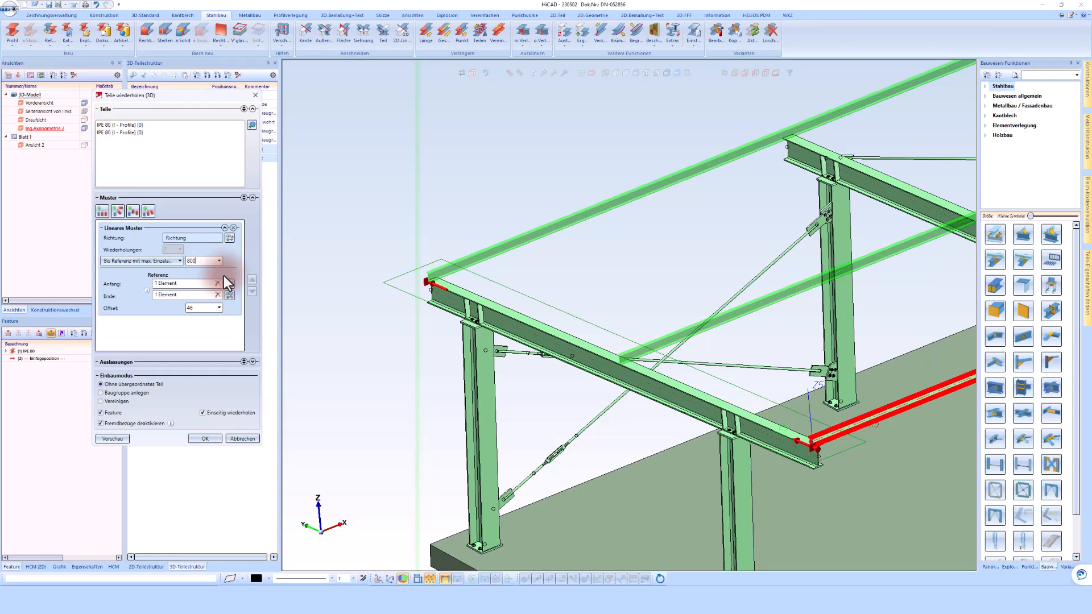
pyautogui.write('0')
pyautogui.click(551, 201)
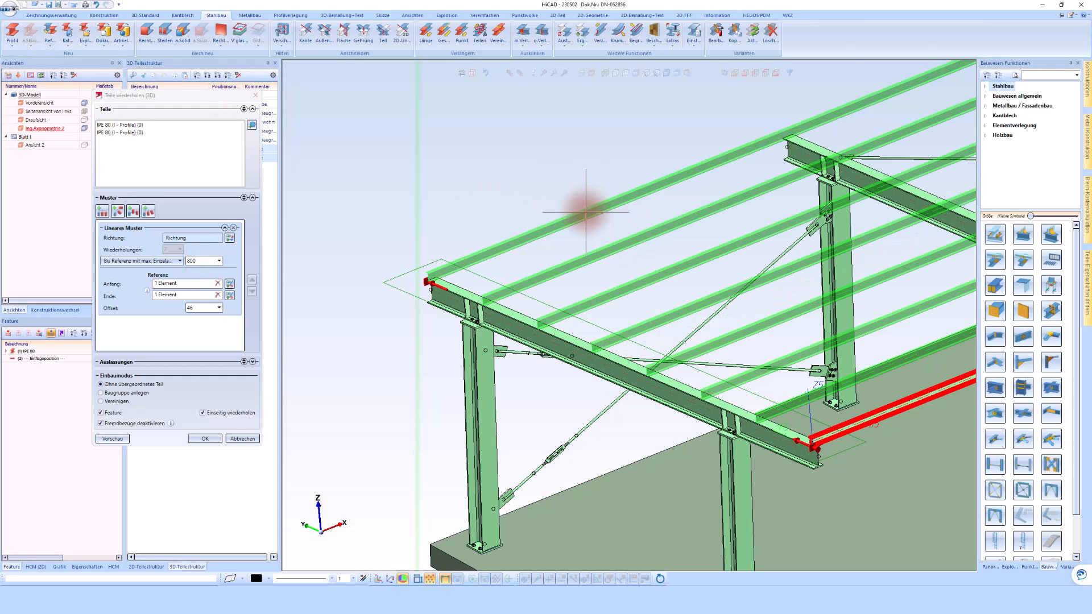
pyautogui.scroll(-2, 500, 267)
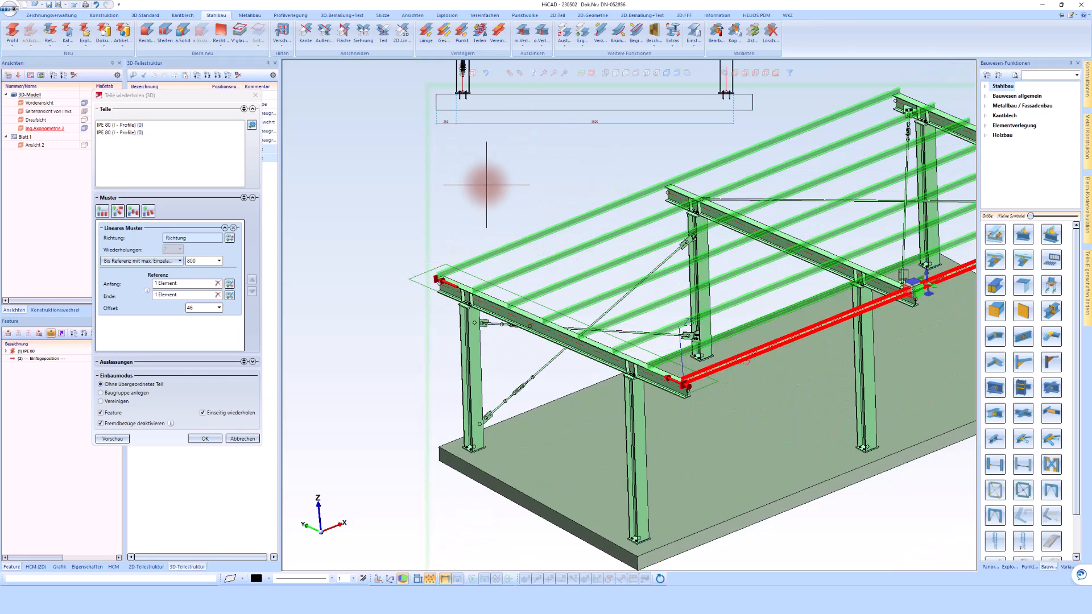
pyautogui.middleClick(486, 184)
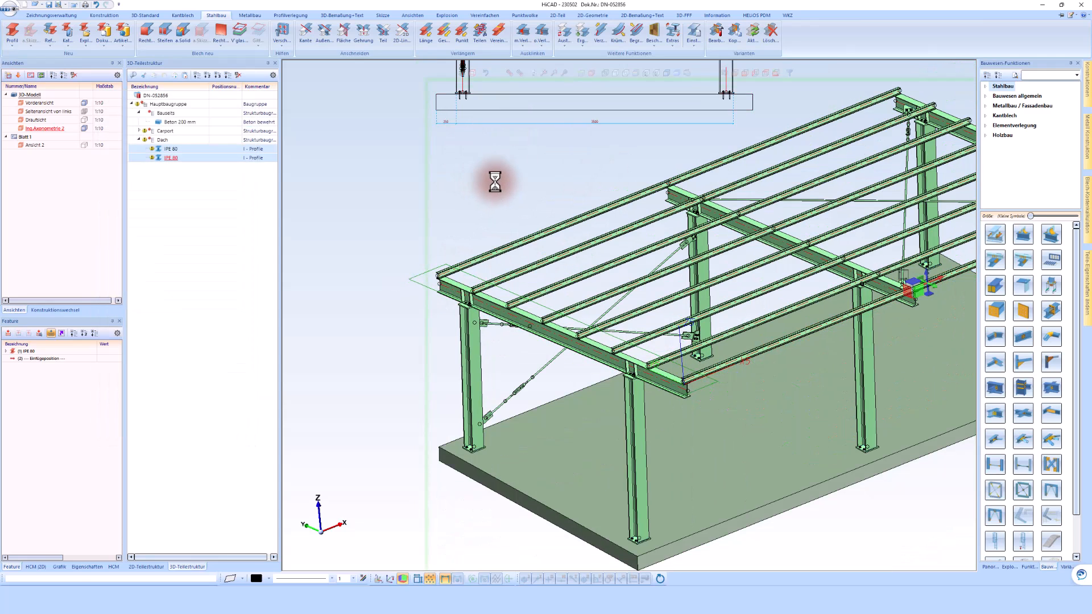
pyautogui.scroll(3, 856, 310)
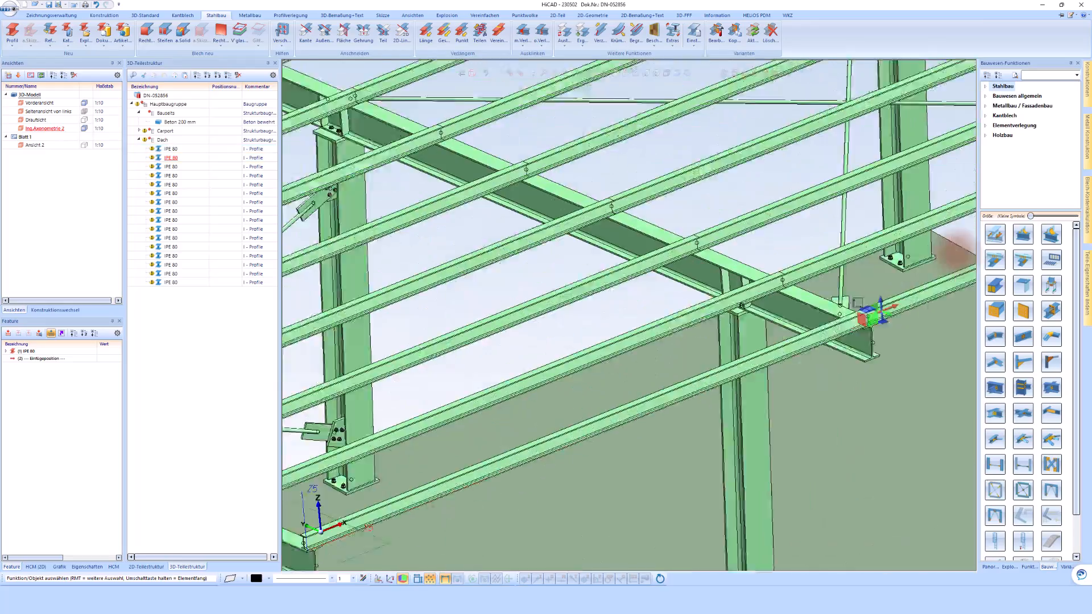
pyautogui.scroll(-1, 856, 319)
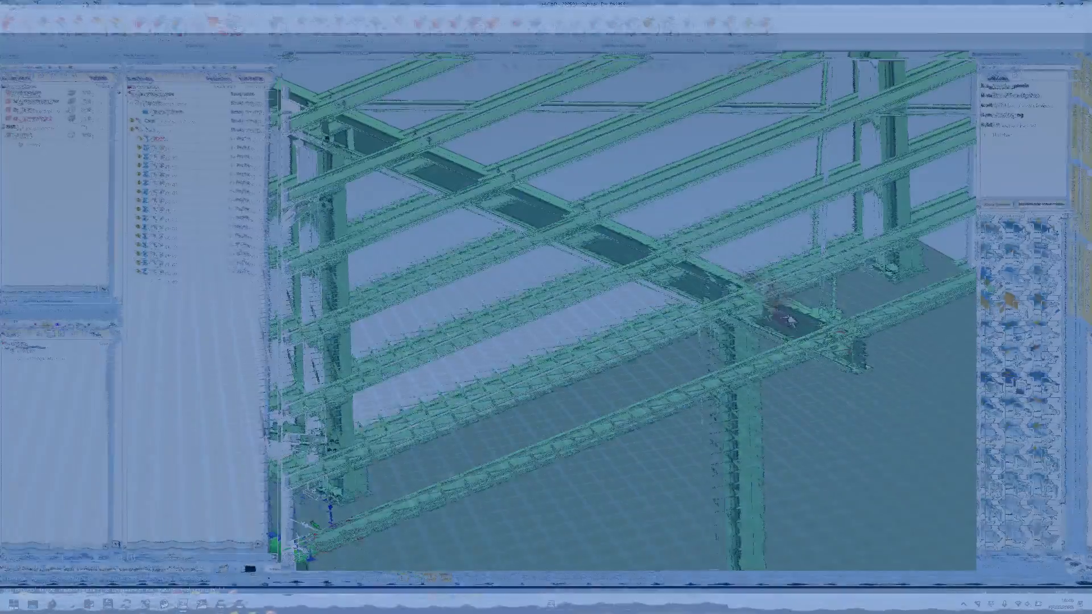